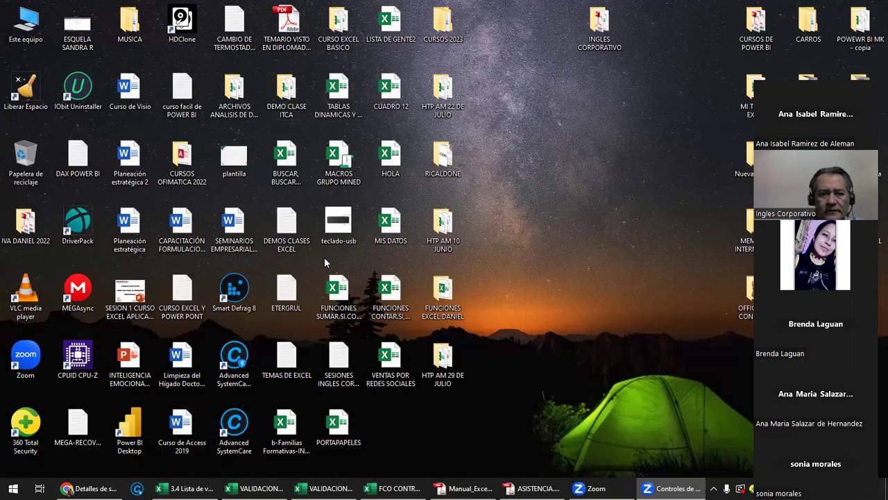
Step: Bring up the Gmail group-details message in Chrome, then go to the '3.7 - Objetivo de la lección' tab
key("alt+Tab")
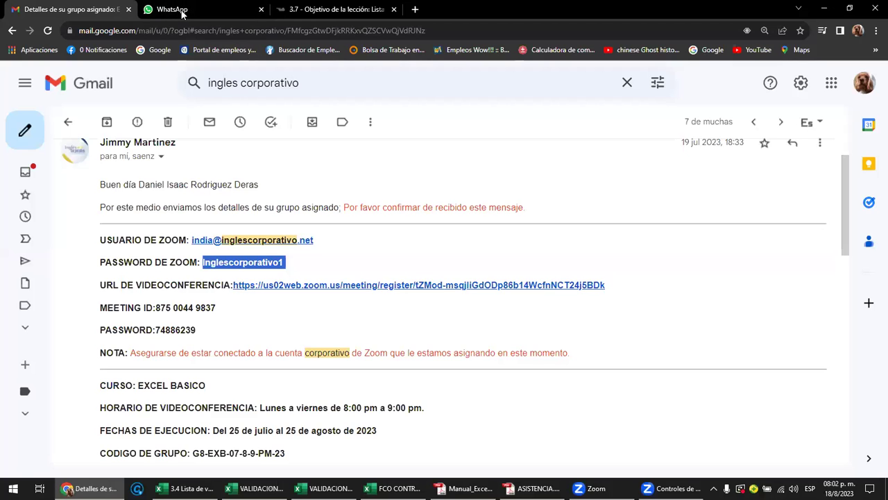
key("alt+Tab")
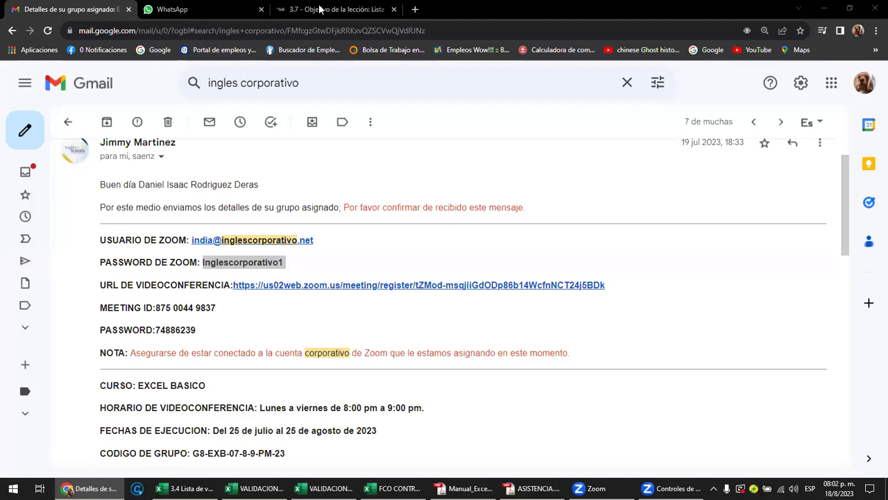
left_click(321, 9)
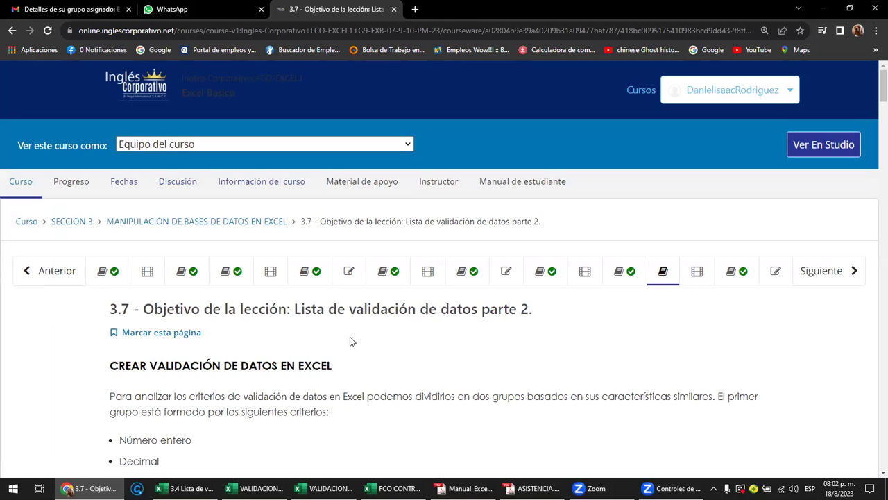
Step: Scroll through lesson 3.7 down to Figura 1 with the 'entre'/'no está entre' options
scroll(351, 341, "down", 2)
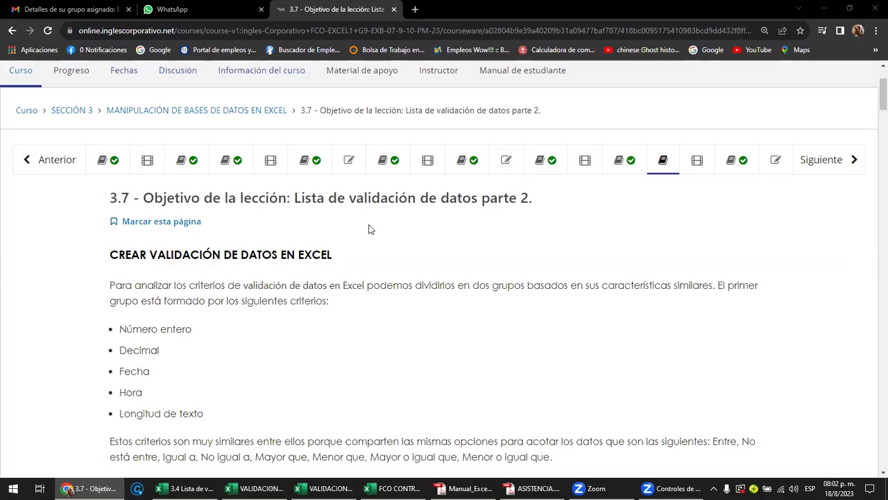
scroll(369, 228, "down", 2)
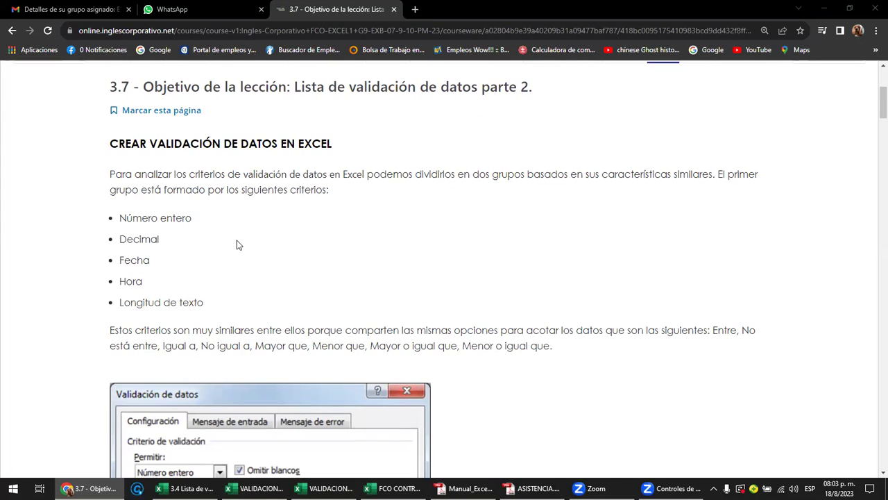
scroll(236, 240, "down", 1)
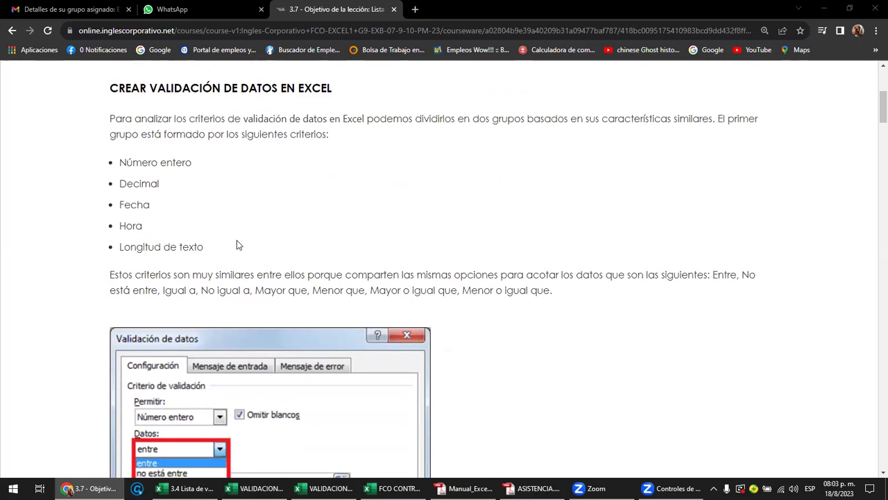
scroll(236, 240, "down", 2)
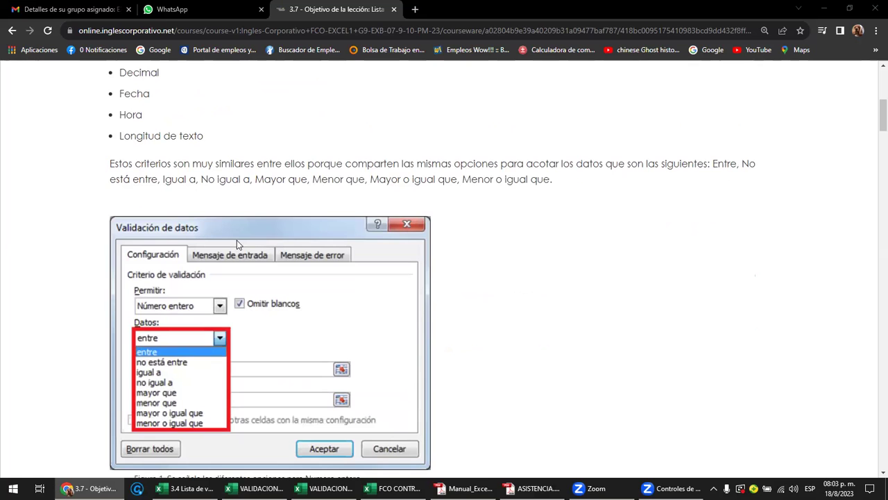
scroll(236, 240, "up", 1)
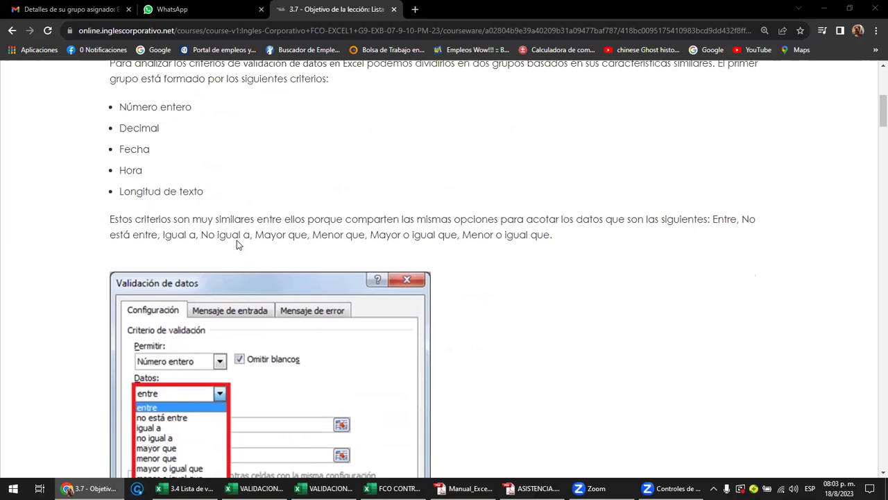
scroll(237, 240, "up", 1)
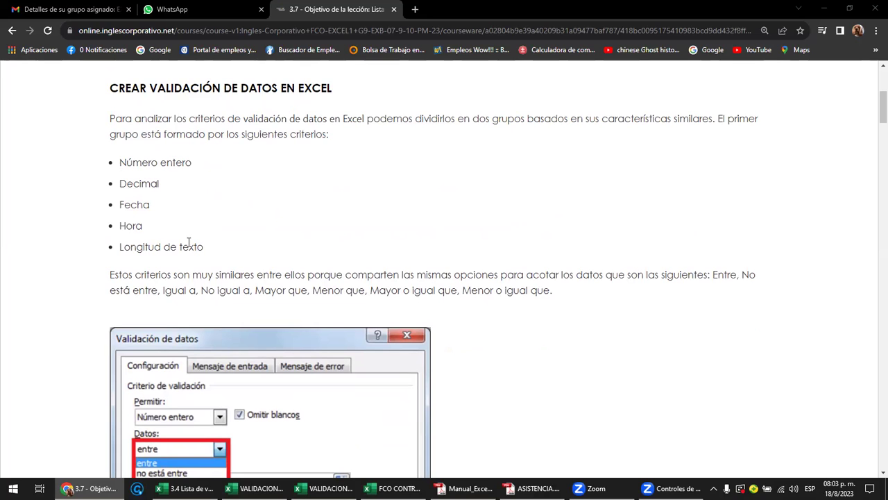
scroll(189, 241, "down", 2)
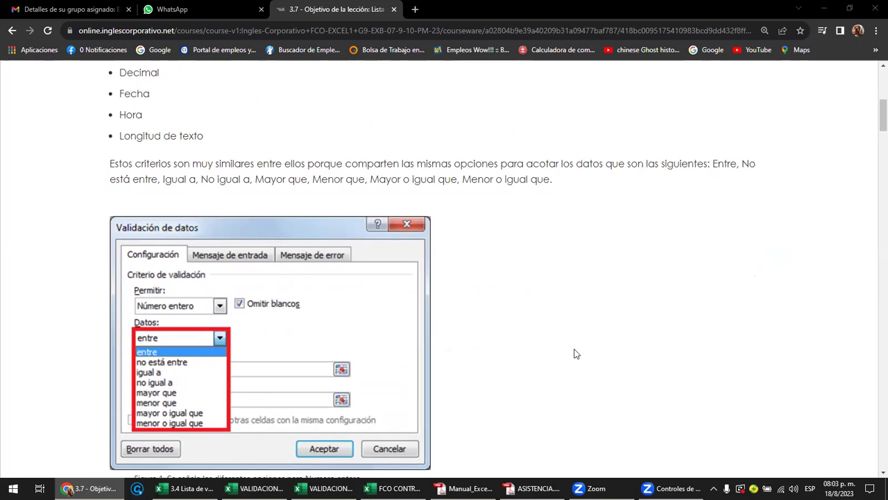
scroll(574, 354, "down", 2)
Step: Scroll past Figuras 2–7 to the 'Personalizar el mensaje de error' section
scroll(574, 353, "down", 1)
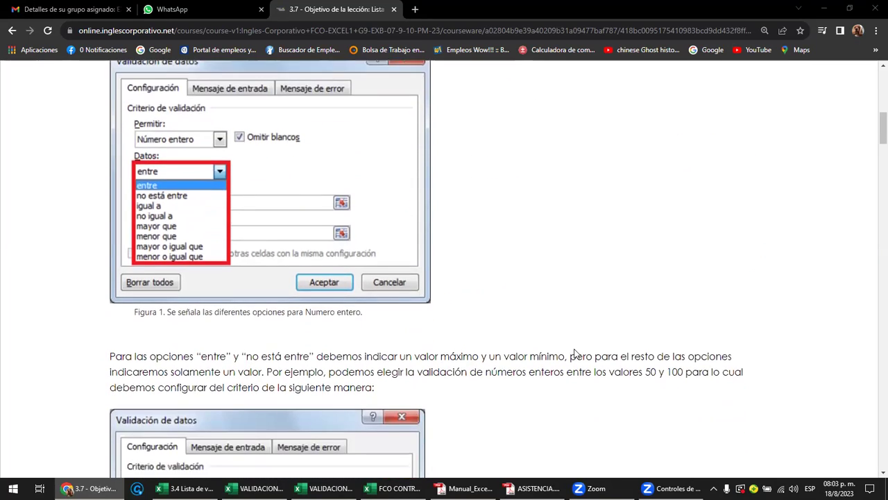
scroll(574, 354, "down", 1)
scroll(574, 354, "down", 1)
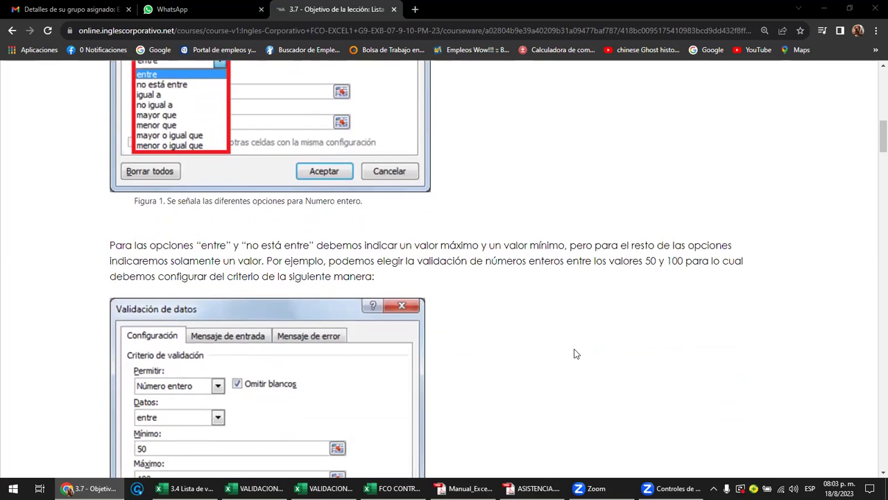
scroll(574, 354, "down", 1)
scroll(562, 307, "down", 2)
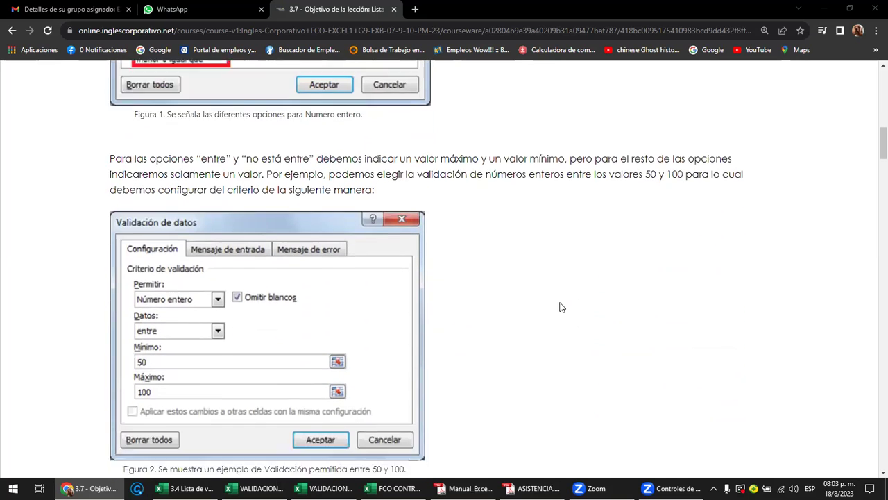
scroll(561, 306, "down", 1)
scroll(561, 306, "down", 2)
scroll(561, 306, "down", 3)
scroll(561, 306, "down", 1)
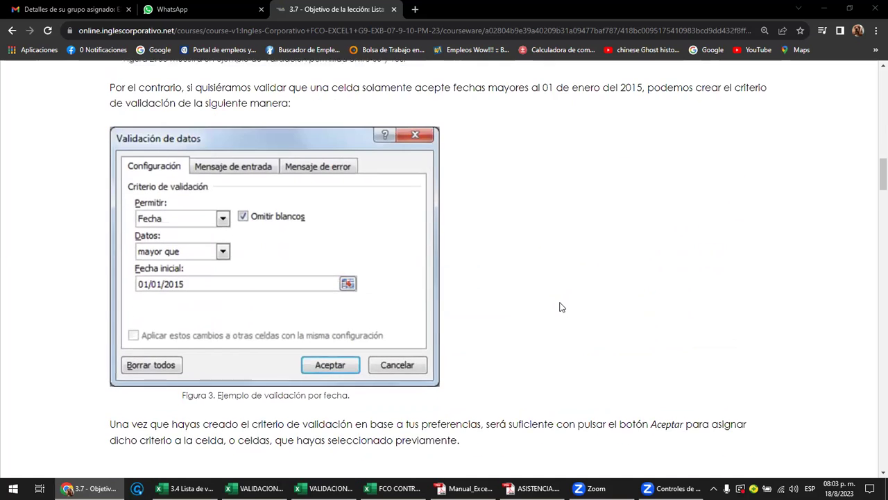
scroll(562, 307, "down", 1)
scroll(562, 307, "down", 2)
scroll(561, 307, "up", 1)
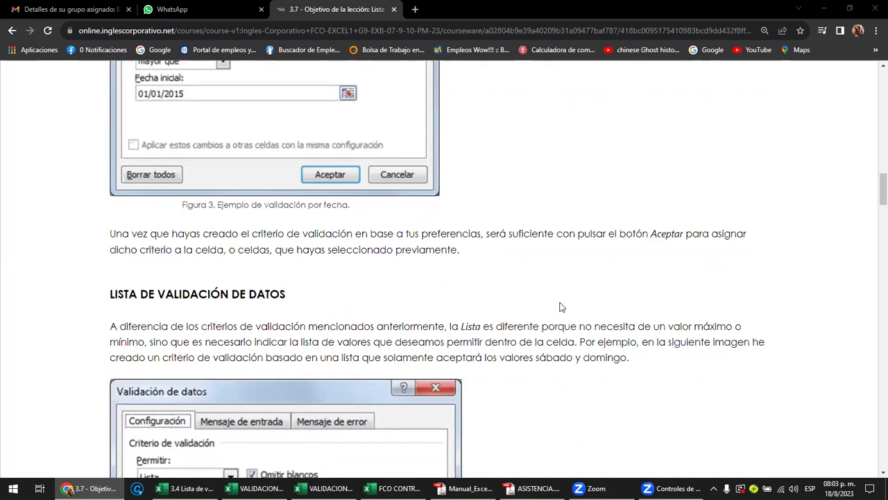
scroll(561, 307, "down", 2)
scroll(562, 307, "down", 1)
scroll(561, 307, "down", 1)
scroll(562, 307, "down", 1)
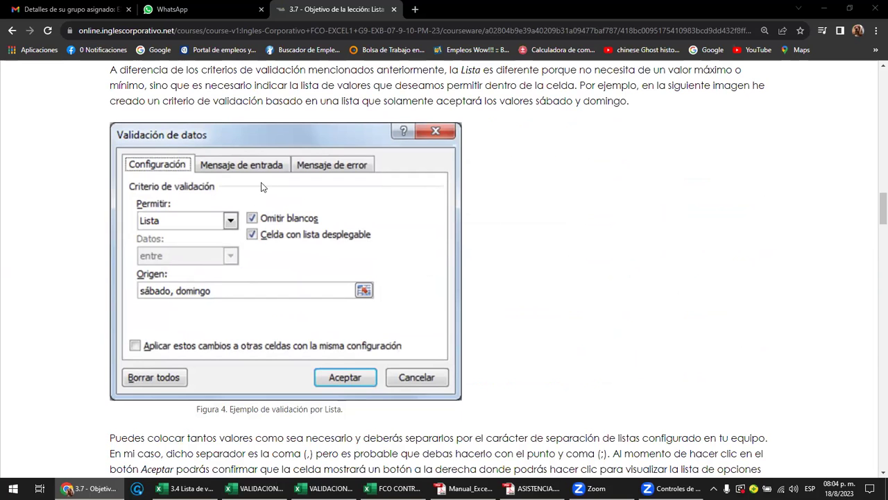
scroll(304, 257, "down", 2)
scroll(303, 256, "down", 3)
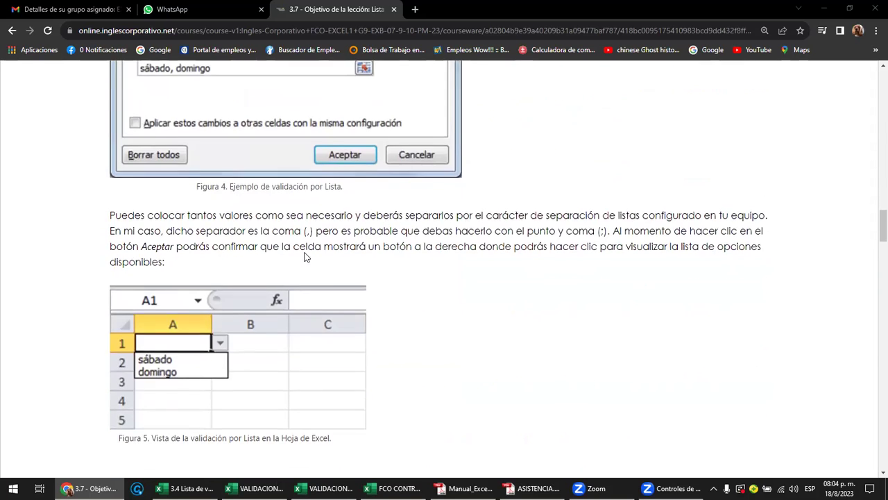
scroll(303, 256, "up", 1)
scroll(303, 256, "up", 1)
scroll(305, 256, "down", 3)
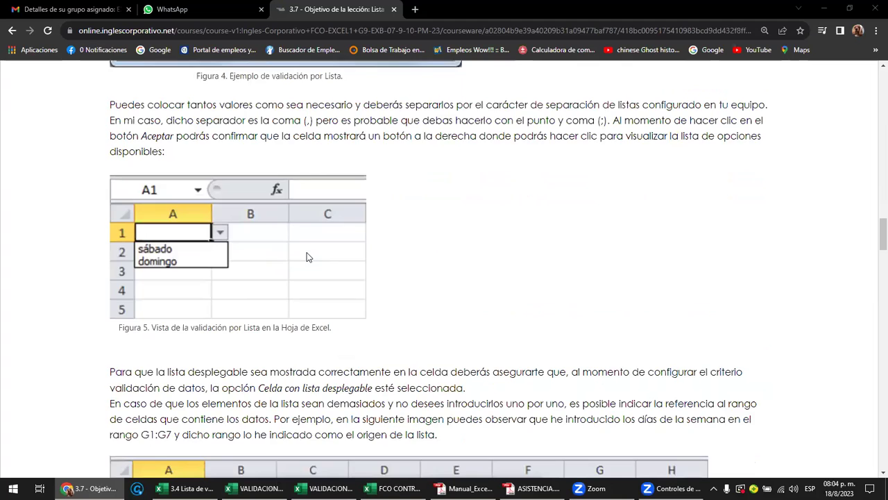
scroll(309, 257, "down", 4)
scroll(308, 257, "down", 1)
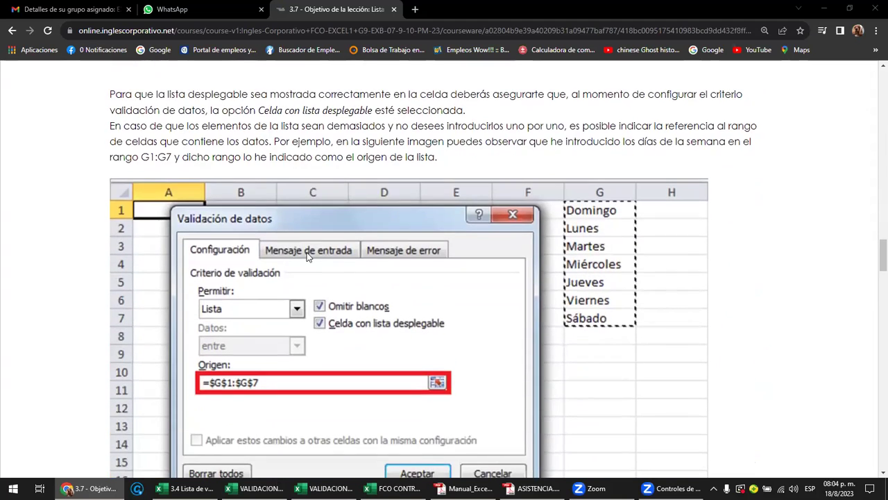
scroll(309, 256, "down", 1)
scroll(309, 256, "down", 2)
scroll(309, 257, "down", 1)
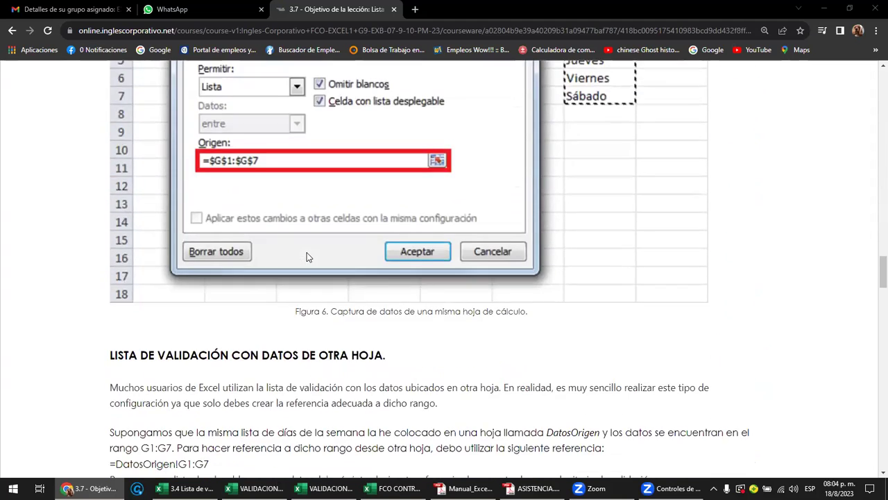
scroll(309, 257, "down", 1)
scroll(309, 256, "down", 2)
scroll(309, 257, "down", 1)
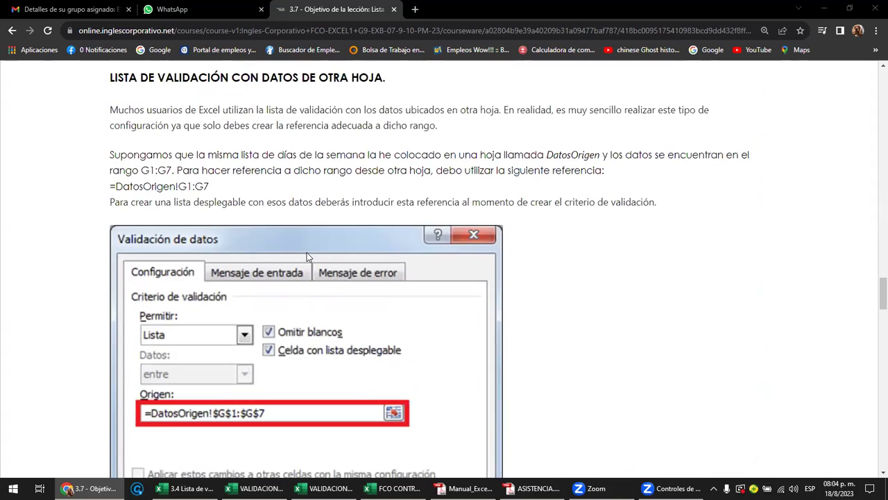
scroll(309, 257, "down", 1)
scroll(309, 257, "down", 1)
scroll(309, 257, "down", 1)
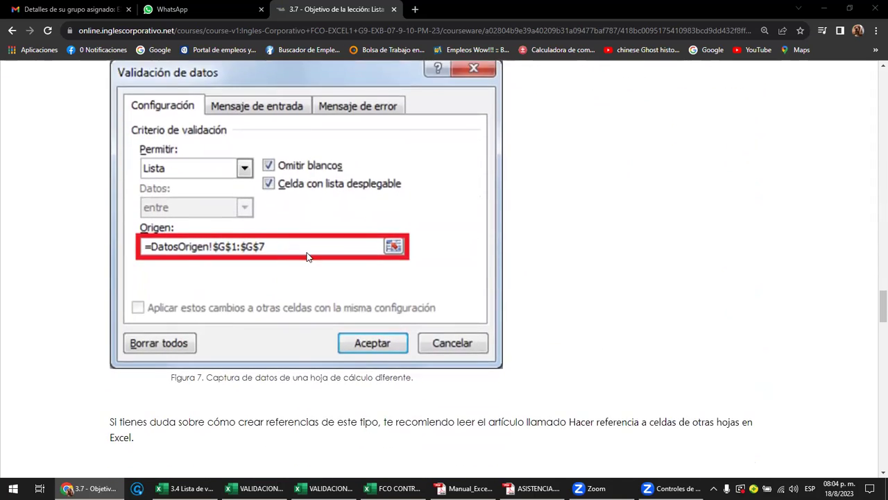
scroll(309, 257, "down", 2)
scroll(308, 253, "down", 1)
scroll(307, 253, "down", 1)
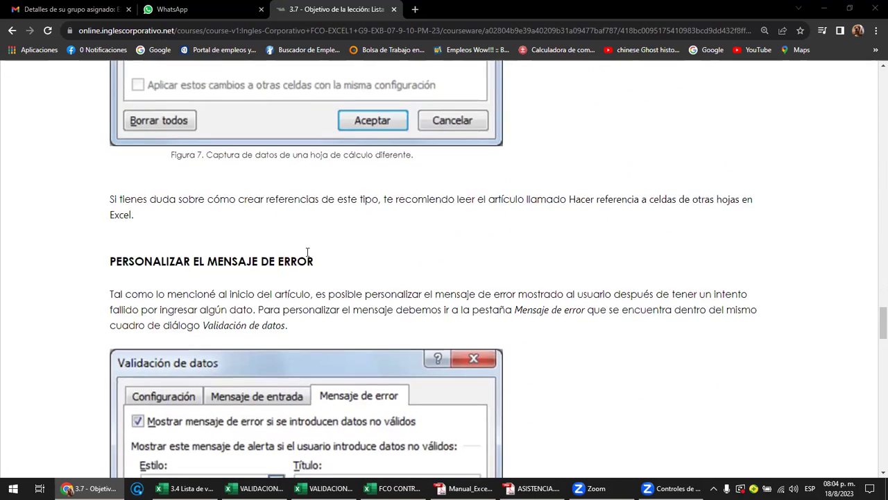
Step: Scroll down to the 'Cómo eliminar la validación de datos' section and read it
scroll(308, 253, "down", 3)
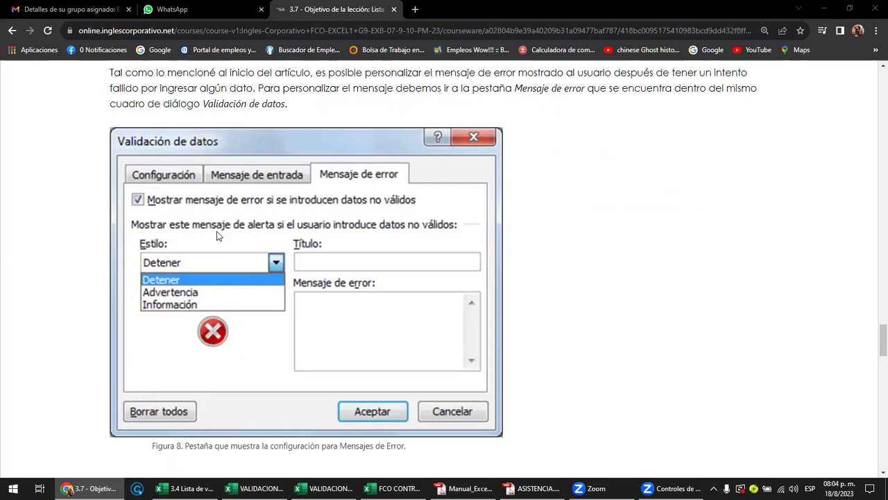
scroll(247, 336, "down", 3)
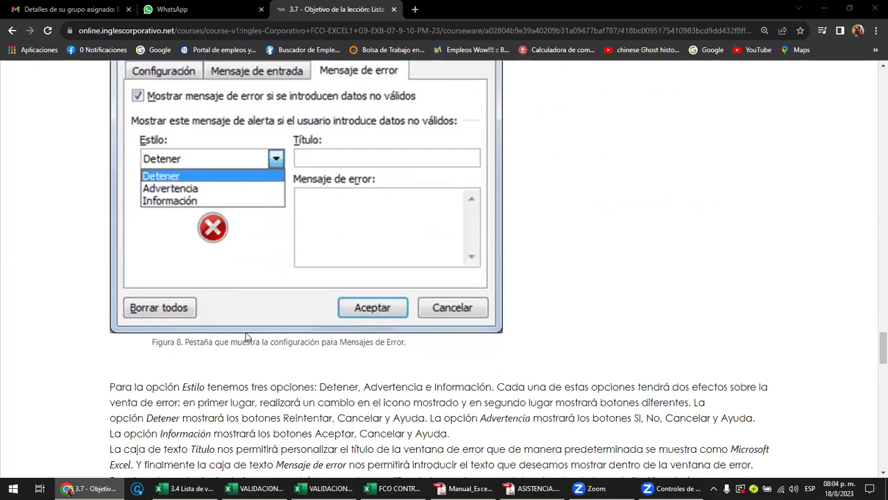
scroll(247, 337, "down", 2)
scroll(244, 333, "down", 1)
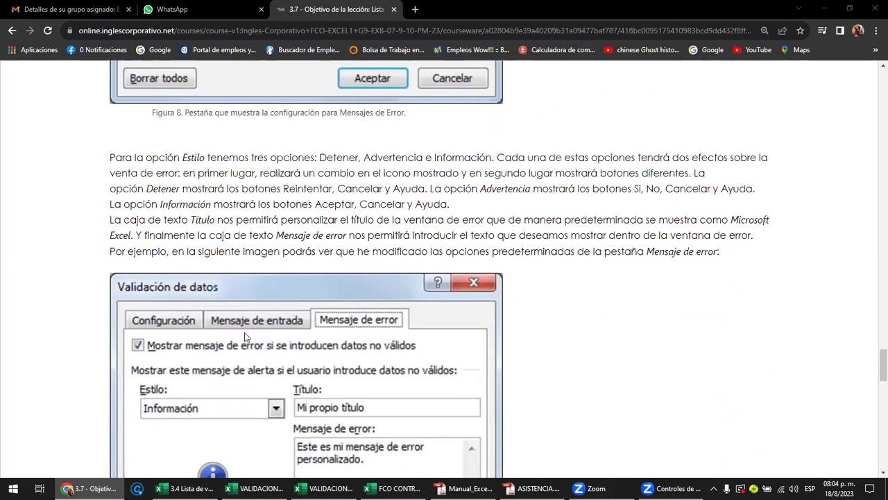
scroll(245, 337, "down", 3)
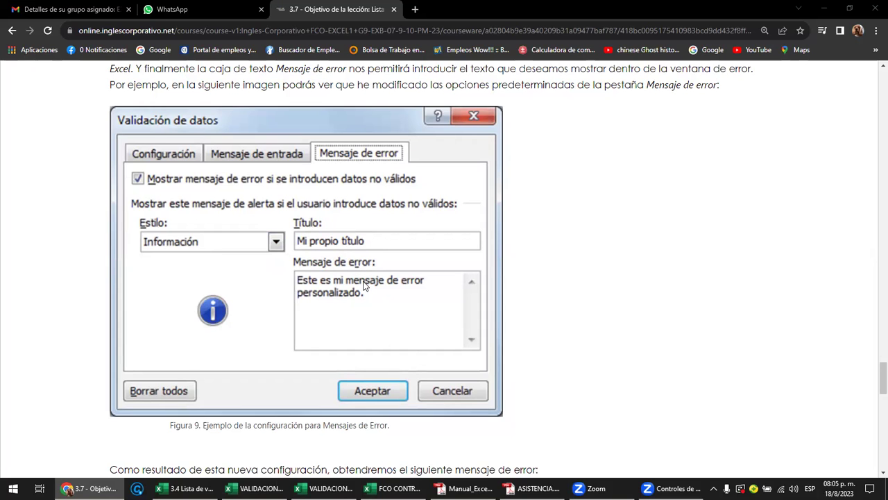
scroll(363, 285, "down", 2)
scroll(363, 284, "down", 2)
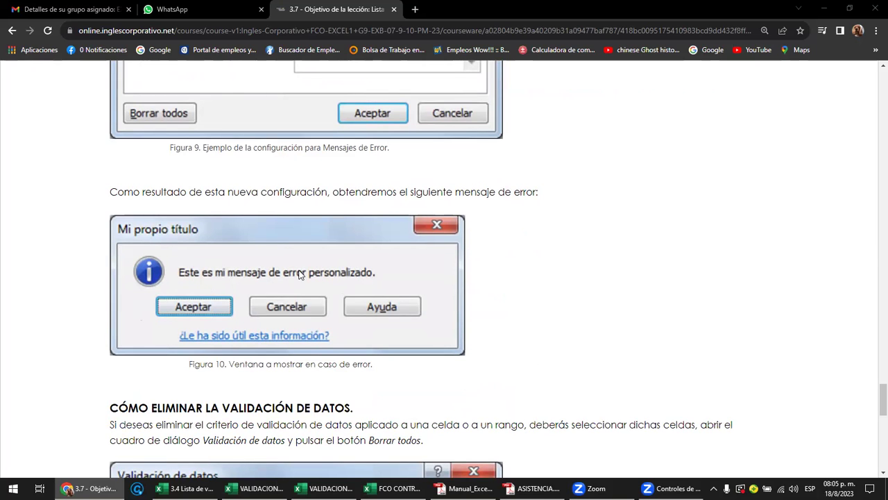
scroll(360, 269, "down", 3)
scroll(360, 269, "down", 1)
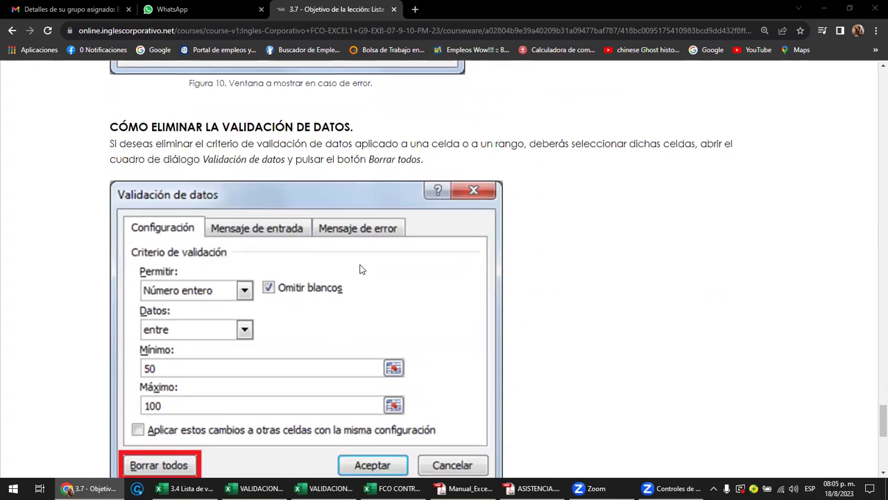
scroll(360, 269, "down", 1)
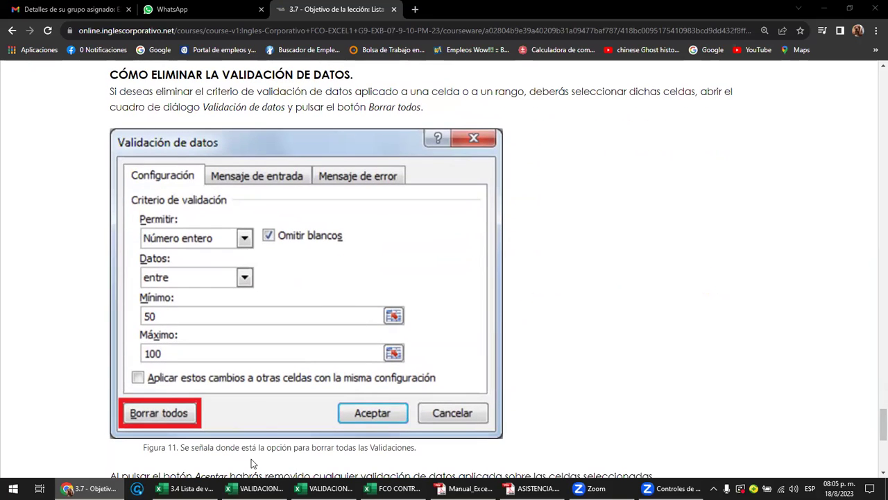
Step: Bring the '3.4 Lista de validación' workbook forward and check E3's 'NUMERO ENTRE 20 Y 50' input message
left_click(216, 488)
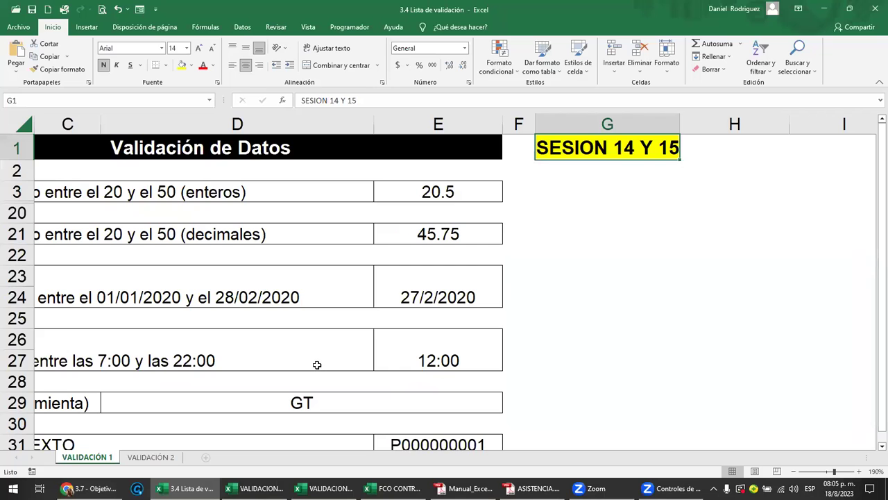
left_click(596, 151)
left_click(419, 196)
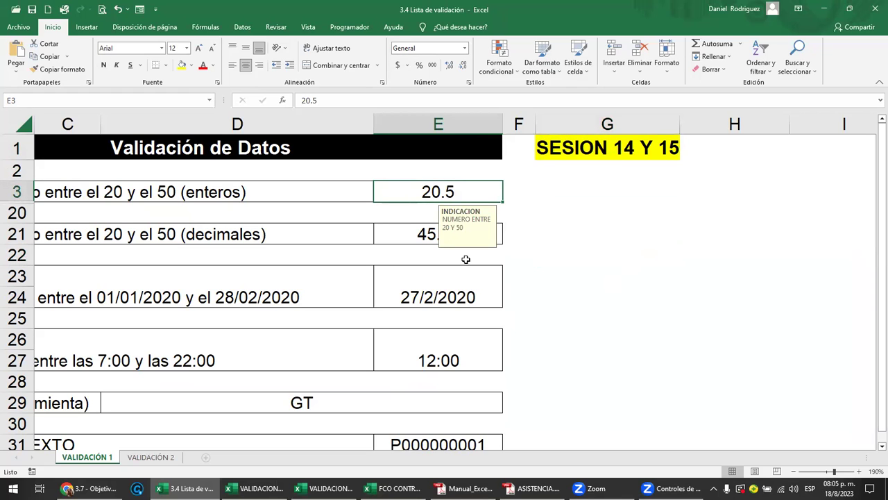
left_click(264, 197)
key("Left")
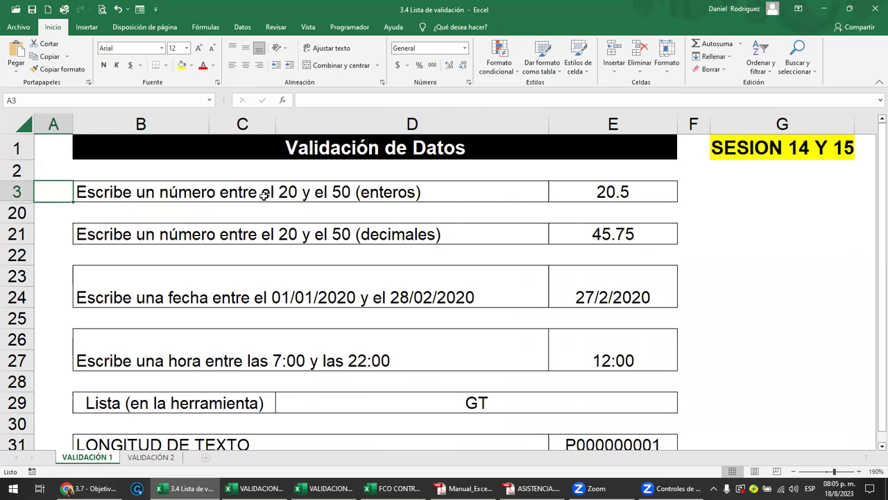
left_click(608, 191)
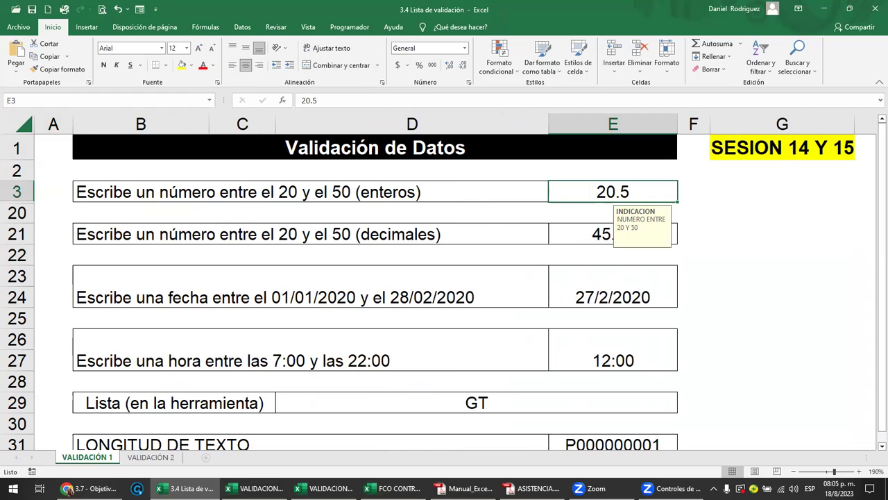
Step: Remove all data validation from cell E3 with Borrar todos
left_click(243, 27)
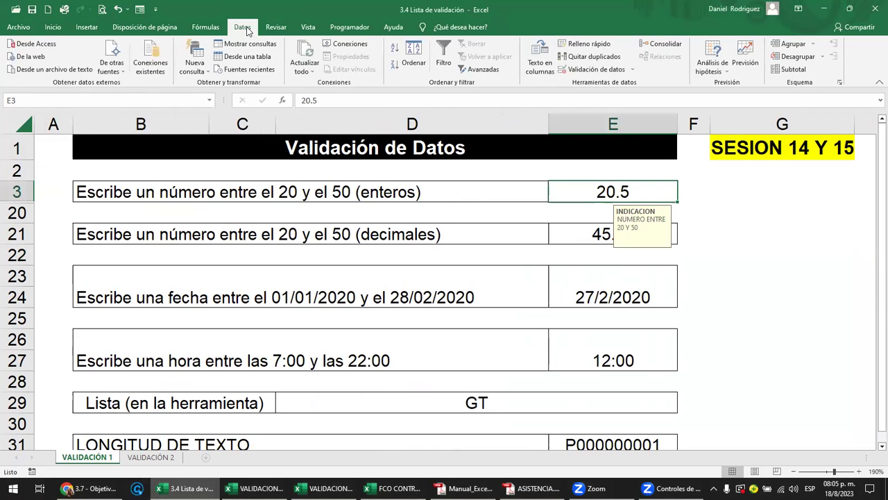
left_click(633, 70)
left_click(625, 83)
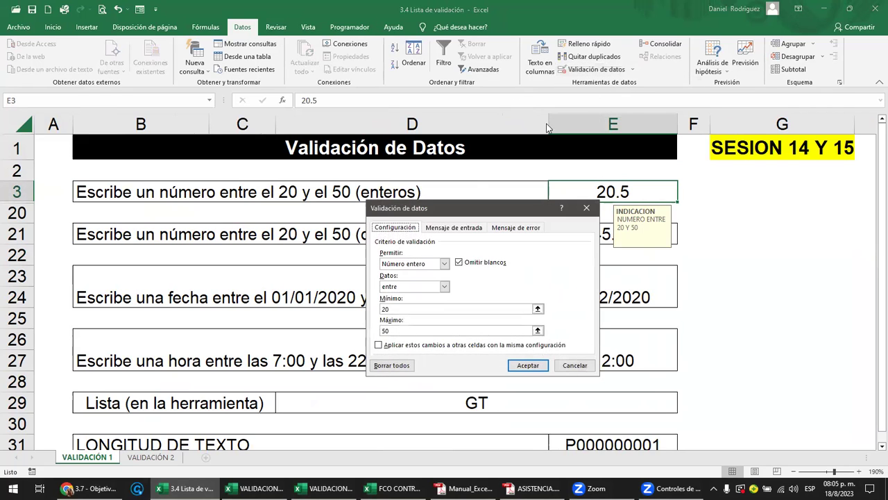
left_click_drag(451, 208, 420, 147)
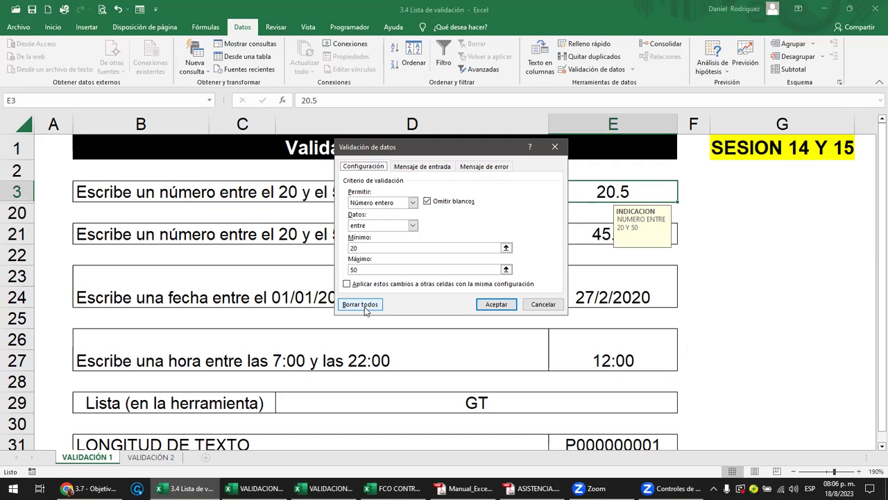
left_click(365, 308)
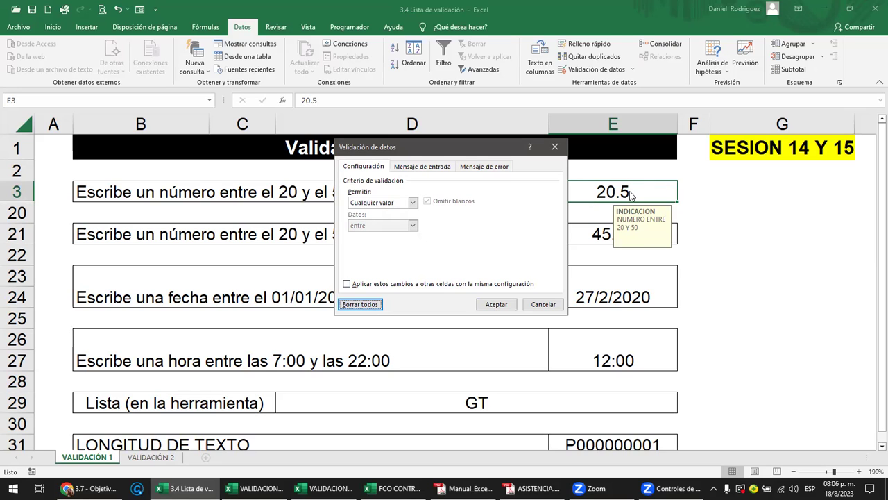
left_click(505, 305)
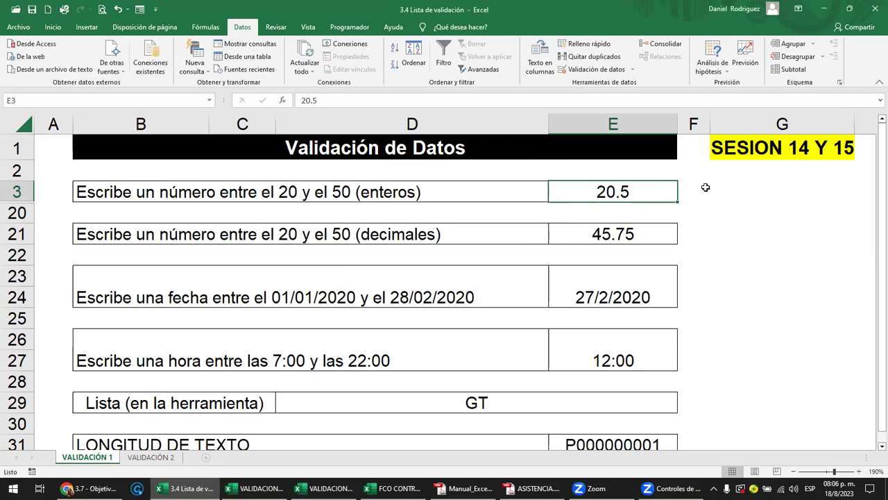
Step: Enter 1 in cell E3
left_click_drag(637, 189, 633, 359)
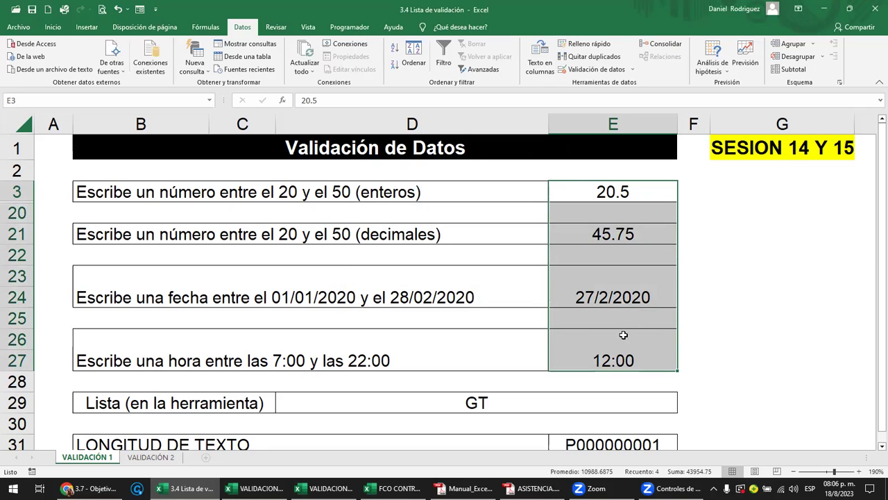
left_click_drag(245, 196, 601, 191)
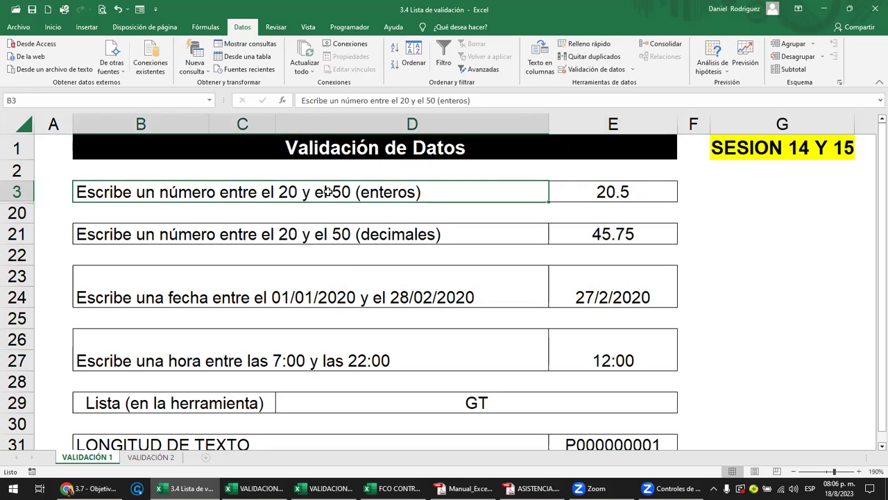
left_click(601, 191)
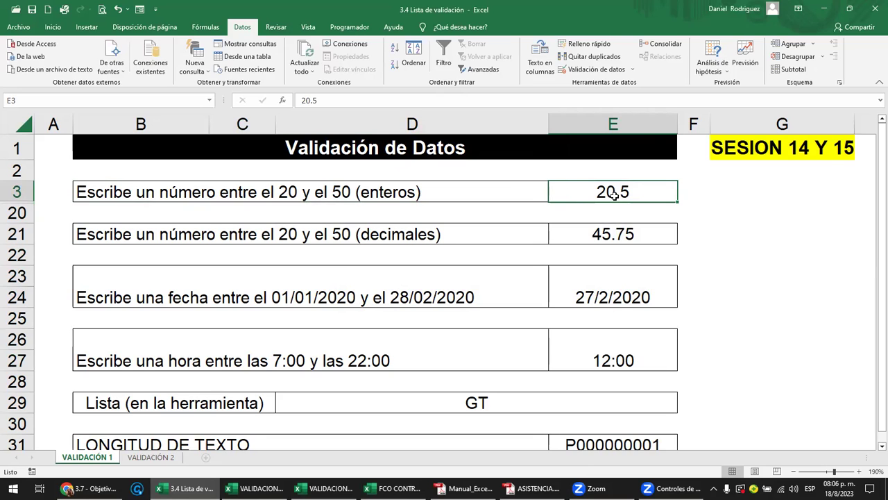
type("1")
key("Return")
left_click(614, 195)
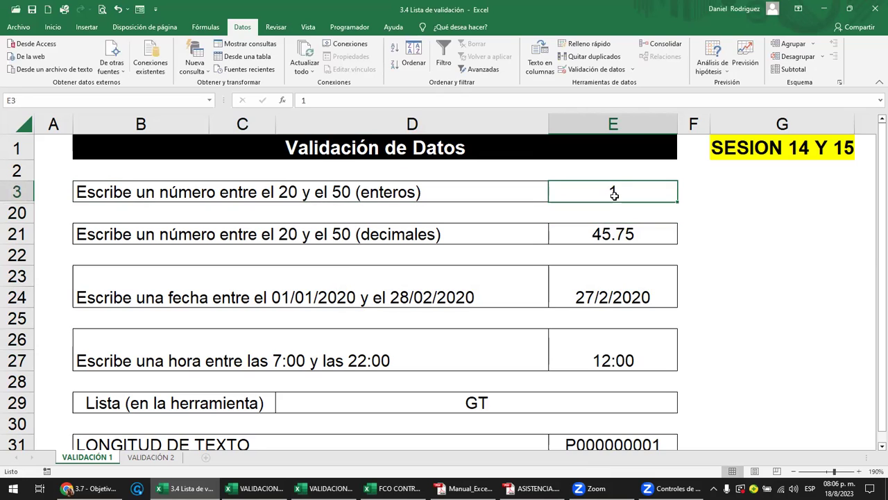
Step: Enter 1000 in E3, then clear the cell
type("1000")
key("Return")
left_click(615, 195)
key("Delete")
Step: Set E3's validation to Número entero between 20 and 50
left_click(623, 72)
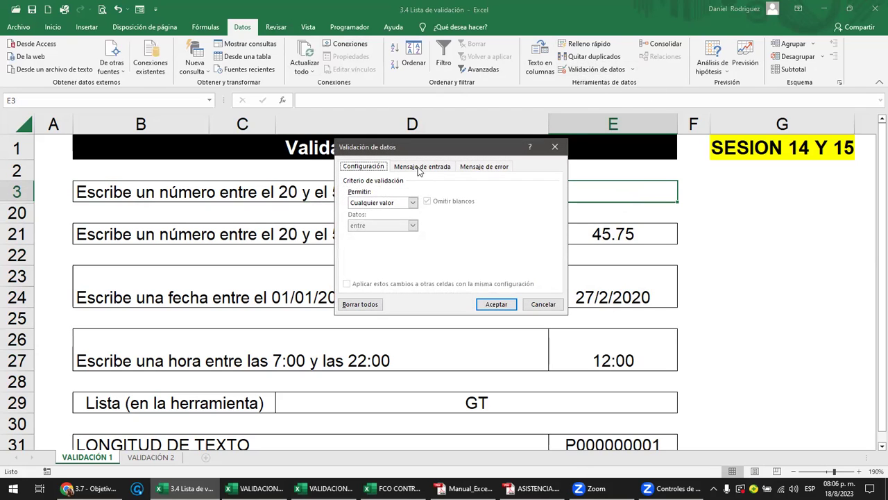
left_click(390, 202)
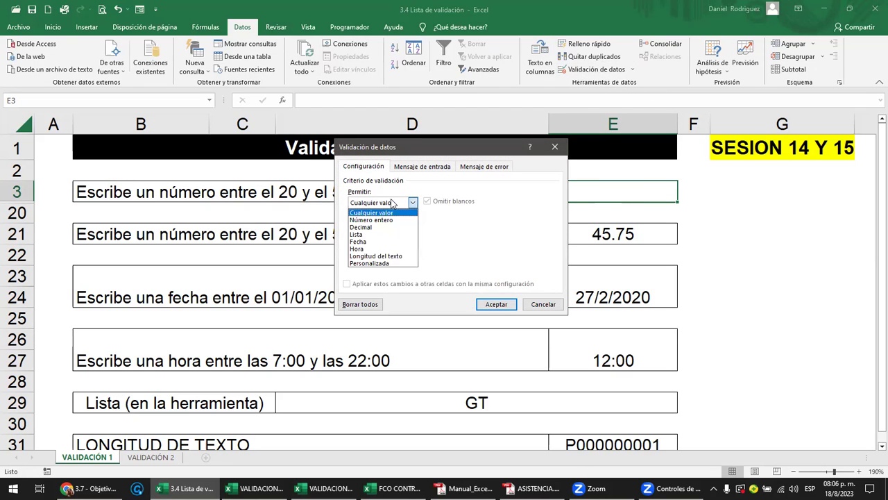
left_click(377, 220)
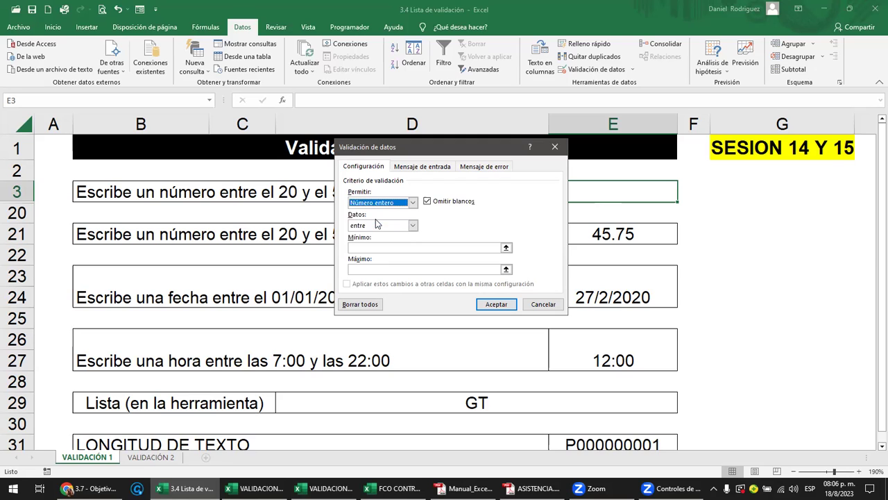
left_click(354, 247)
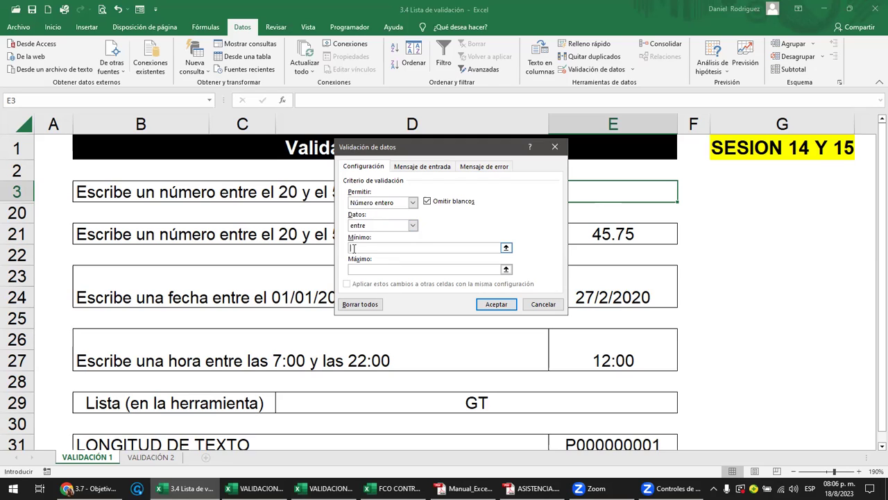
type("20")
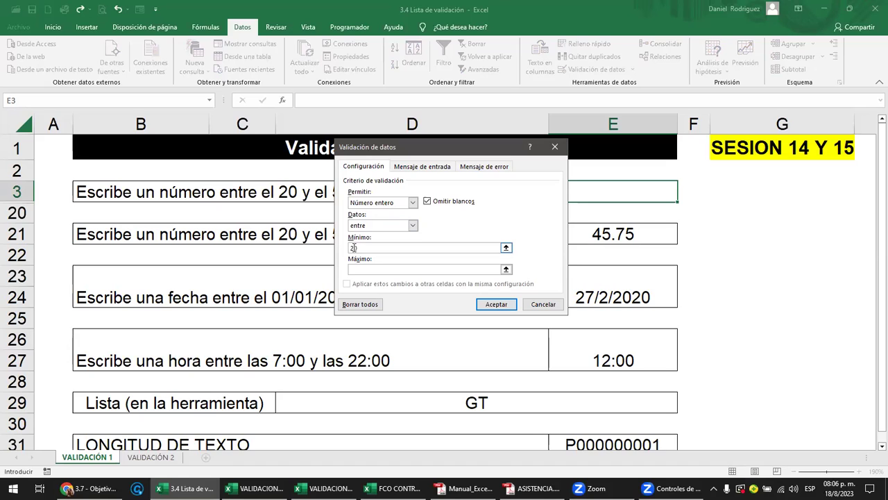
left_click(383, 270)
Step: Apply the 20–50 whole-number rule and confirm E3 rejects the value 1
left_click(493, 305)
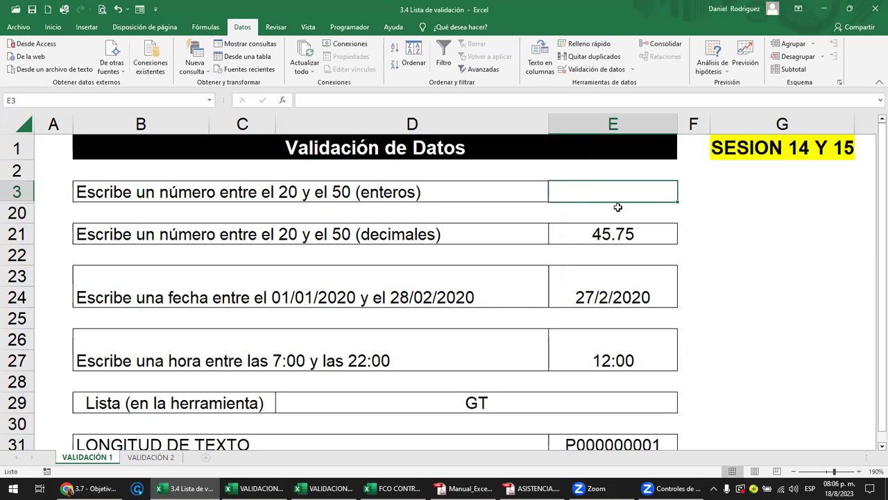
left_click(704, 207)
left_click(603, 188)
type("1")
key("Return")
type("1")
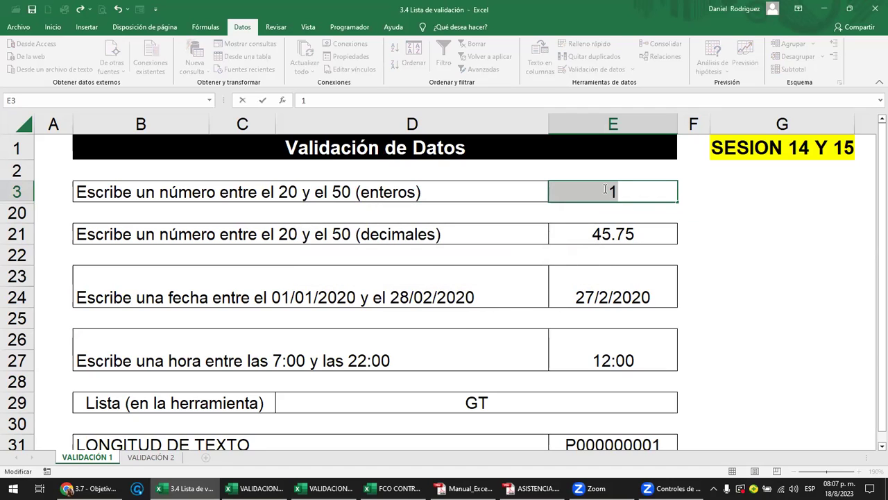
key("Return")
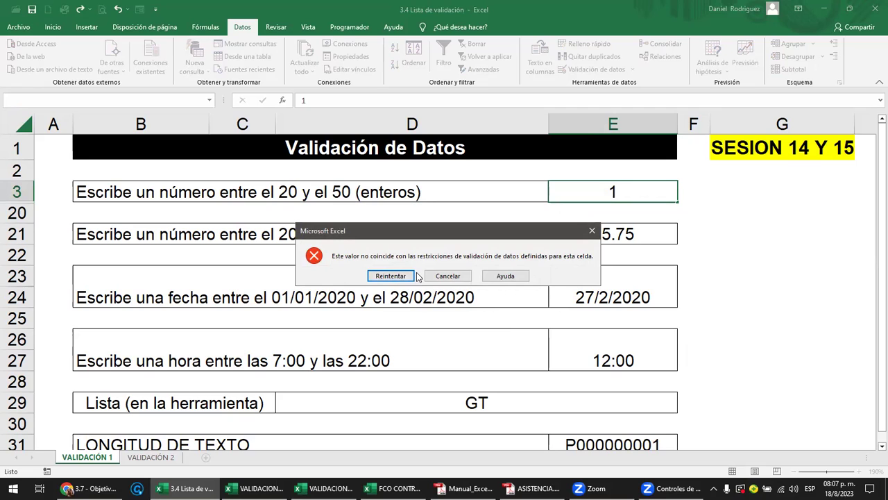
left_click(448, 276)
Step: Enter 25 in E3, then switch to the VALIDACION DE DATOS PERSONALIZADA workbook
left_click_drag(595, 202, 596, 188)
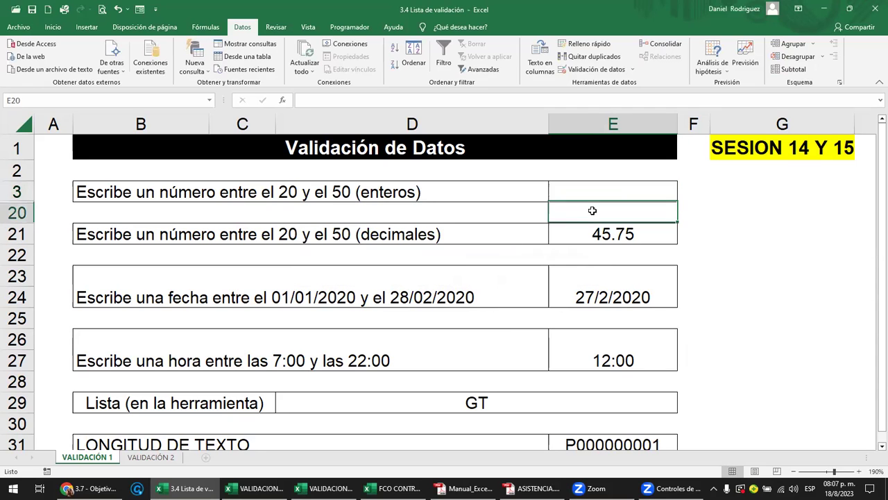
type("2")
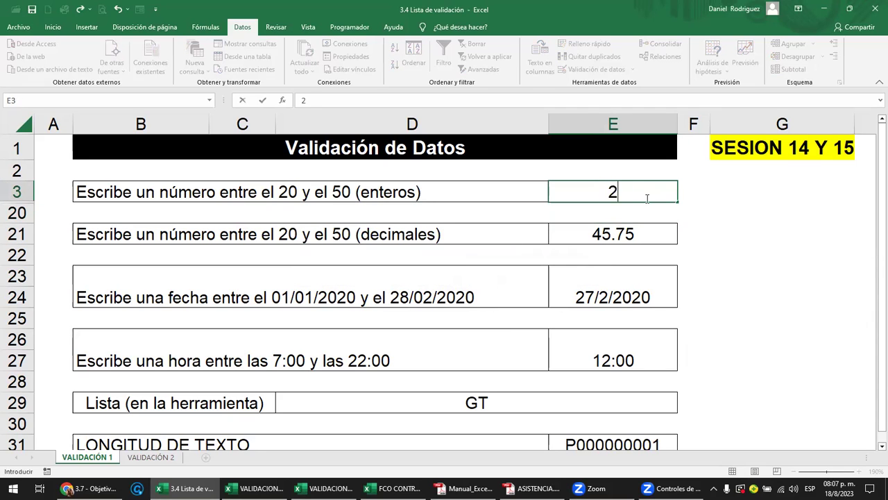
type("5")
key("Return")
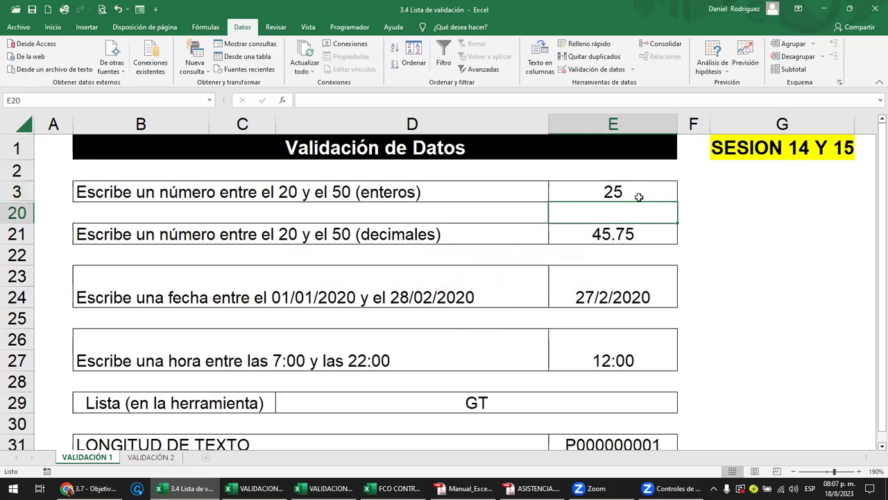
left_click(629, 191)
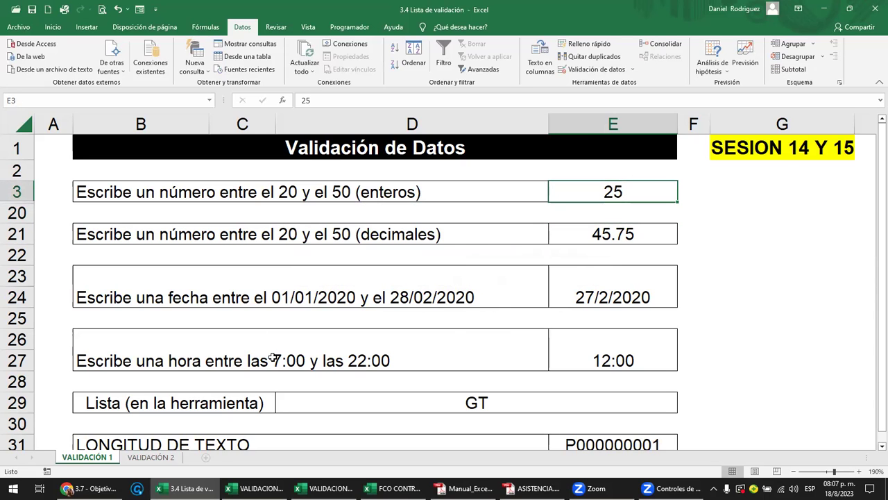
left_click(257, 488)
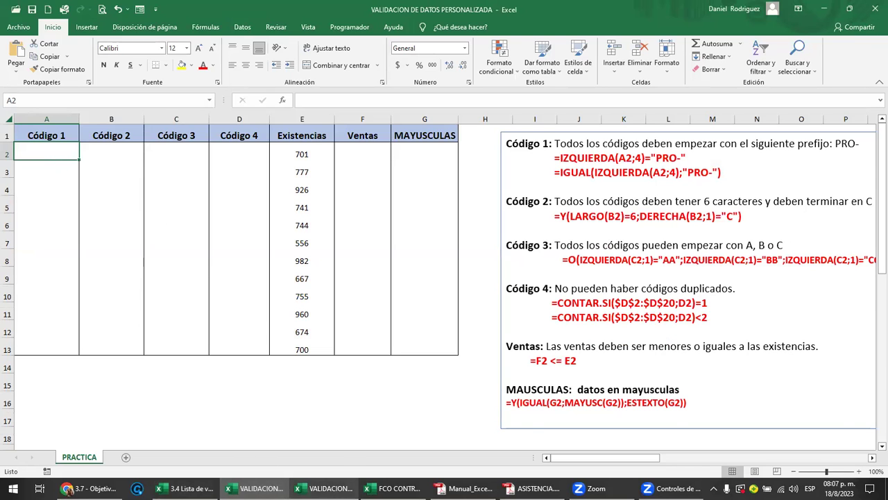
Step: Switch to the VALIDACION DE DATOS BASICA workbook and show the Datos ribbon from cell A1
left_click(325, 487)
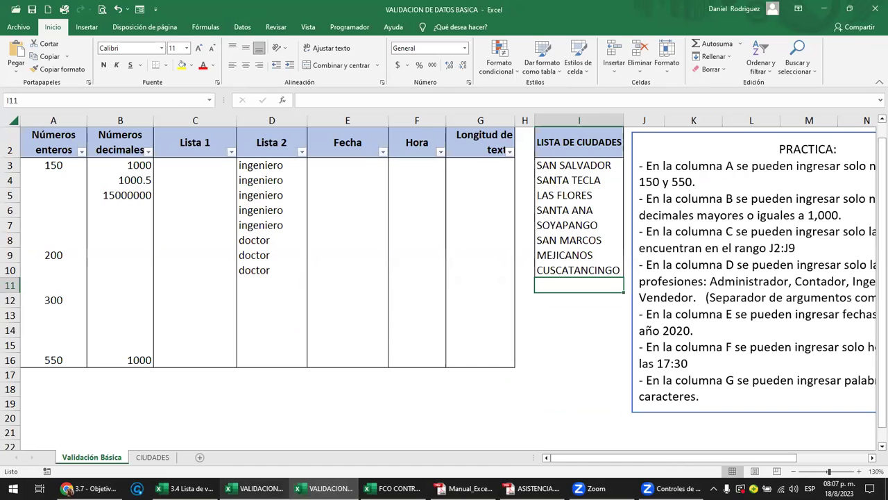
left_click(263, 170)
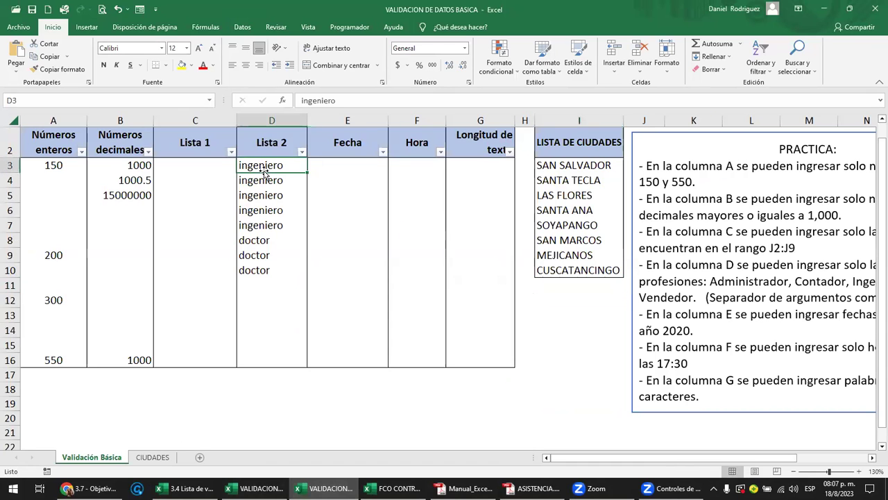
scroll(464, 174, "up", 1)
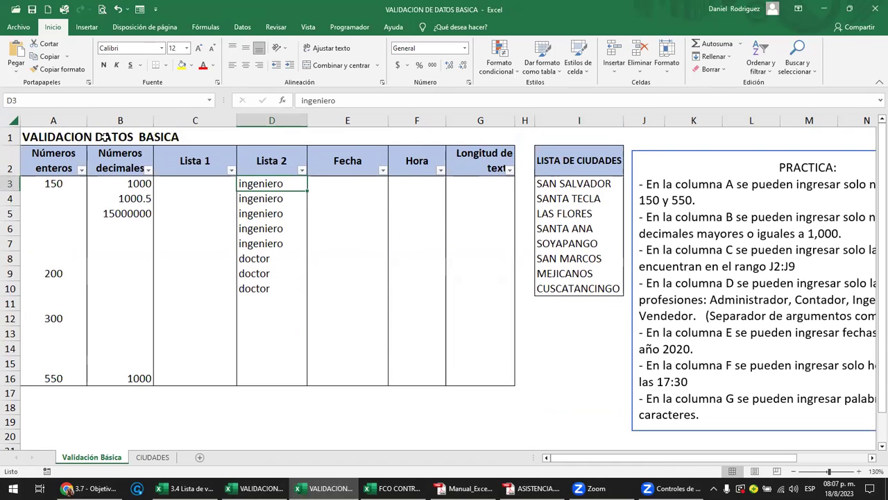
left_click(62, 137)
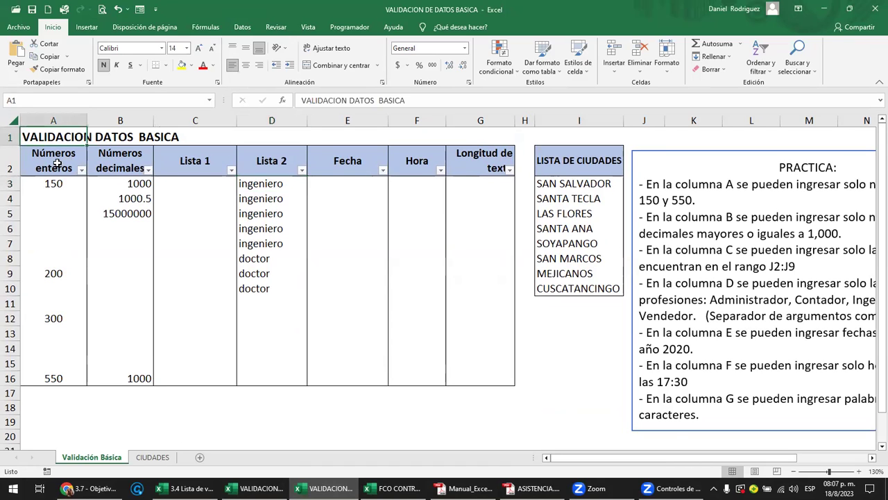
left_click(242, 26)
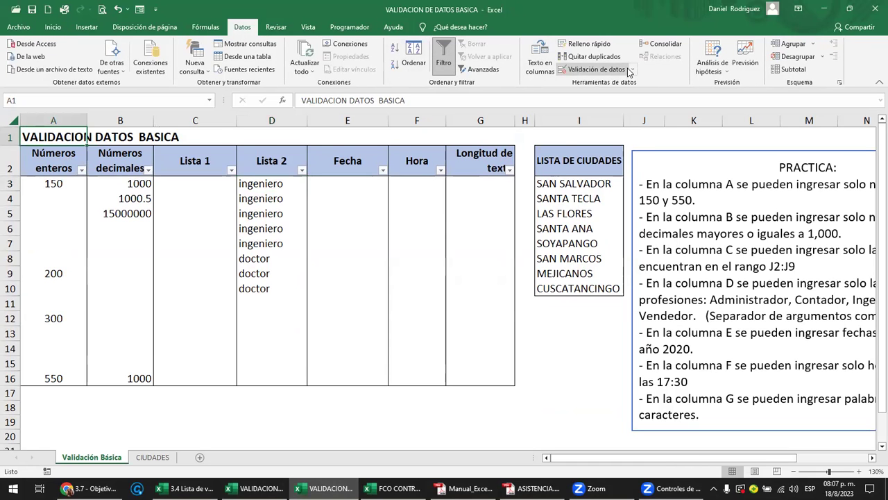
left_click(628, 71)
left_click(412, 203)
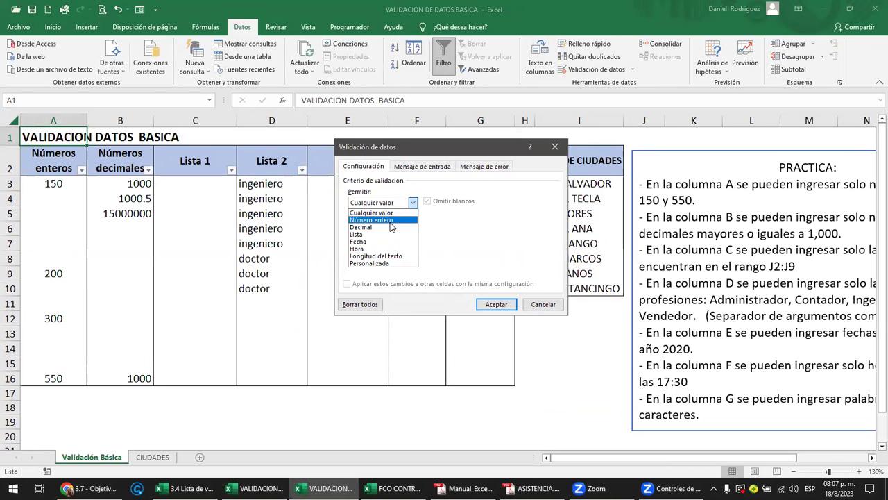
left_click(387, 264)
left_click(358, 249)
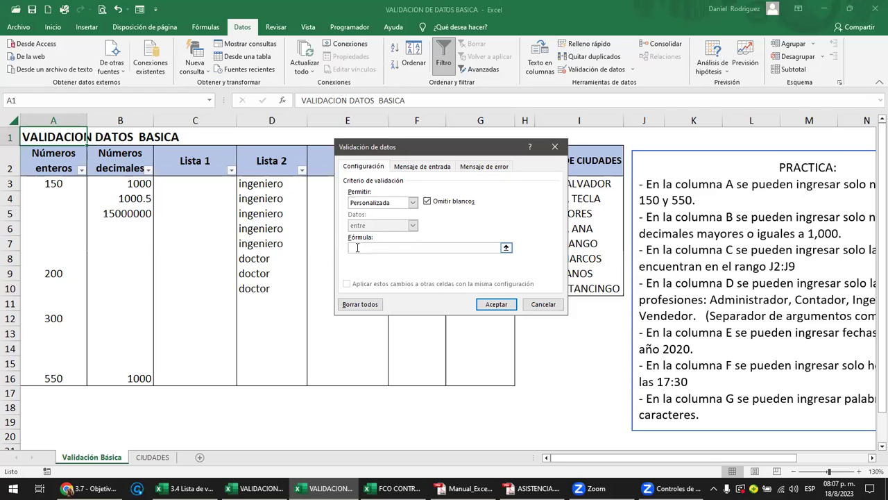
left_click(395, 247)
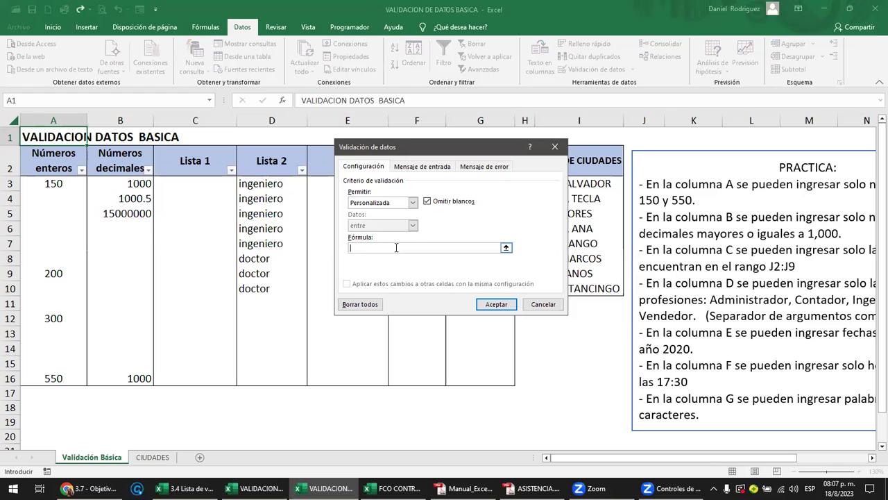
left_click(547, 306)
Step: Enter 1 in cell A5 as a test entry
left_click(186, 179)
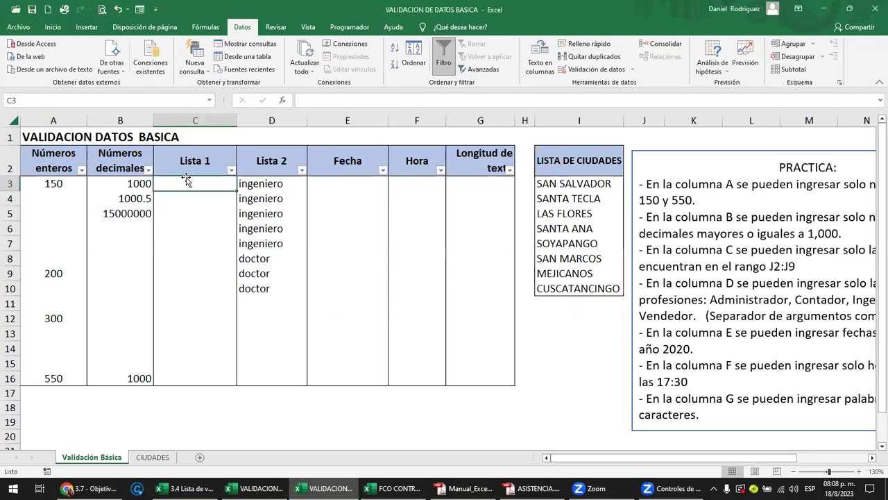
left_click(57, 187)
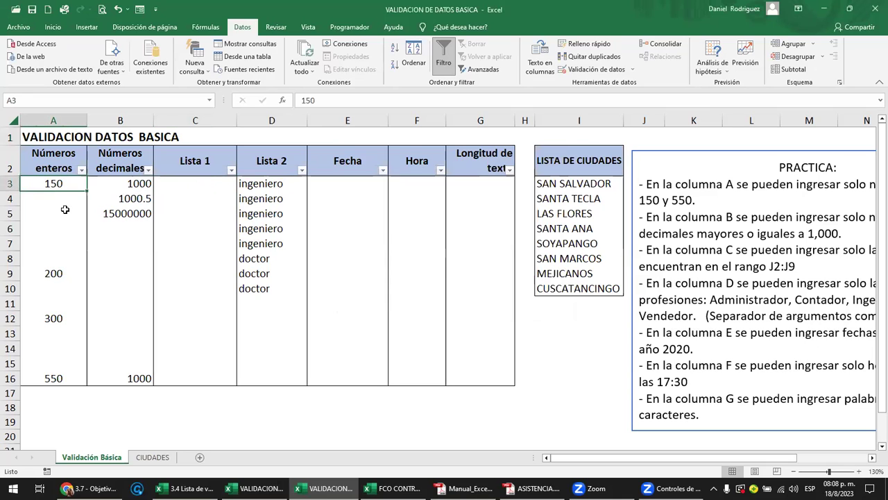
left_click(64, 209)
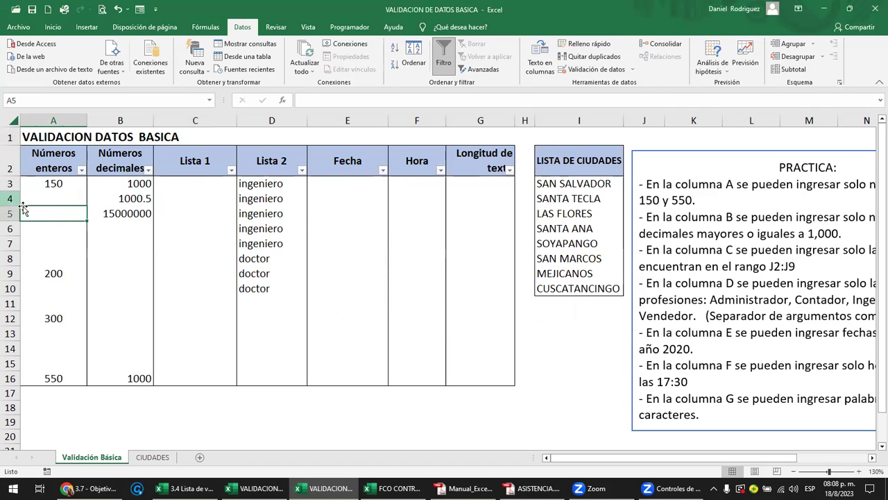
type("1")
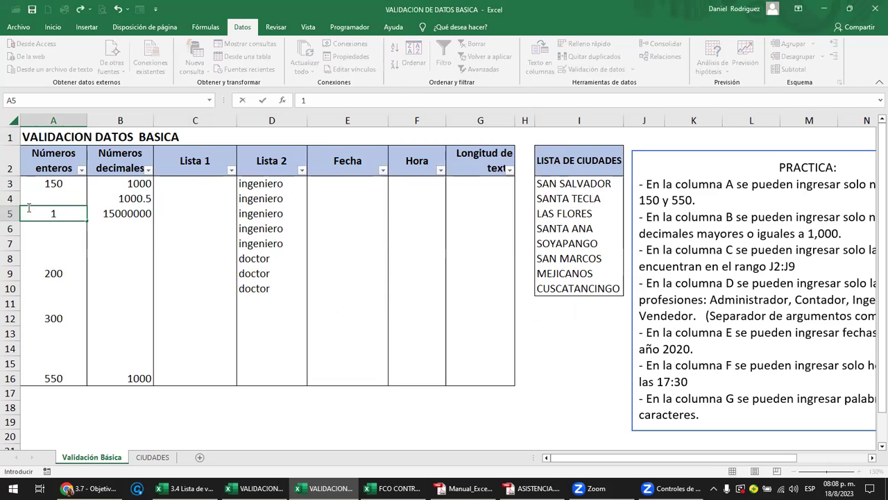
key("Return")
left_click(28, 211)
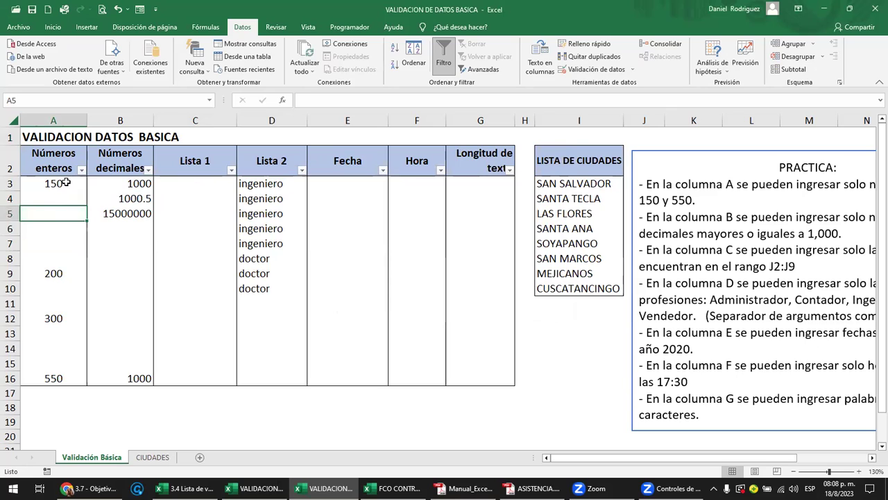
Step: Clear the test entries in A3:A16 and B3:D16
left_click_drag(64, 181, 56, 375)
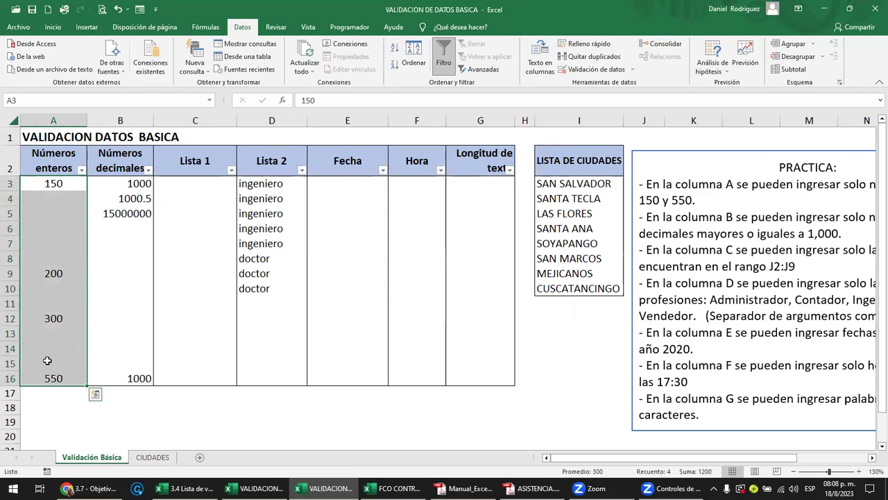
key("Delete")
key("Up")
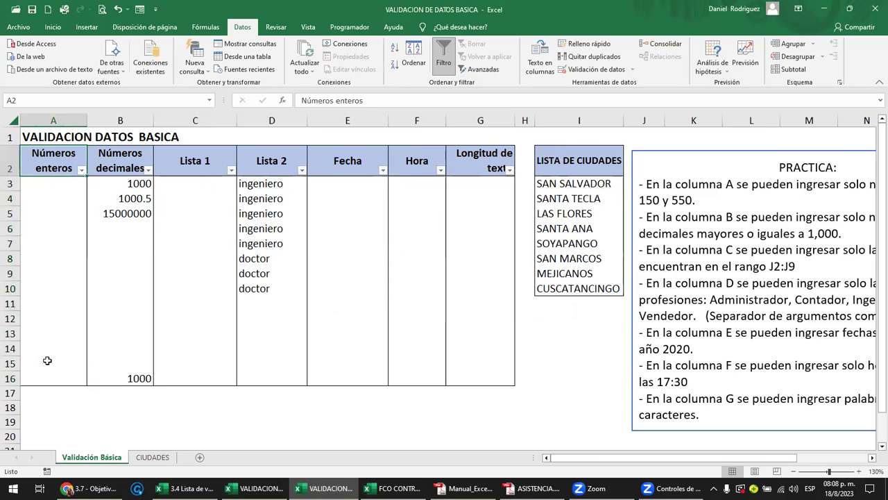
key("Right")
key("Down")
key("shift+Right")
key("shift+Right")
key("shift+Down")
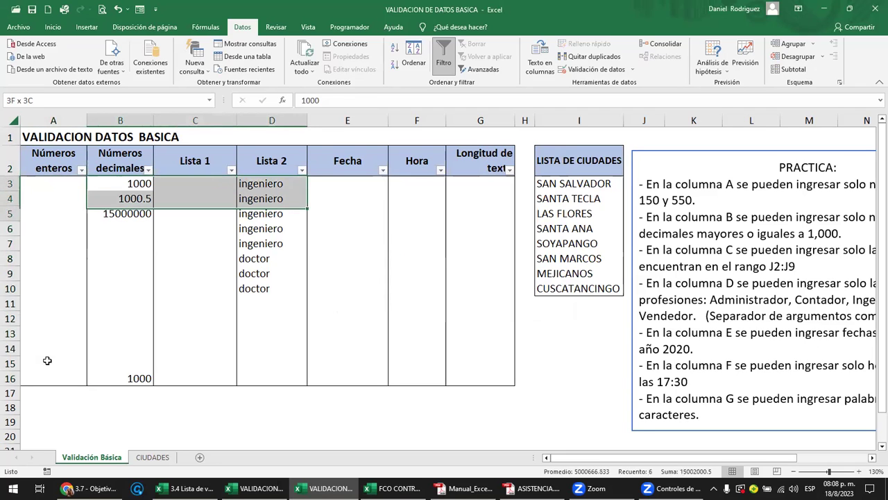
key("shift+Down")
key("shift+Down")
key("shift+Down")
key("shift+Down")
key("shift+Down")
key("shift+Down")
key("shift+Down")
key("shift+Down")
key("shift+Down")
key("shift+Down")
key("shift+Down")
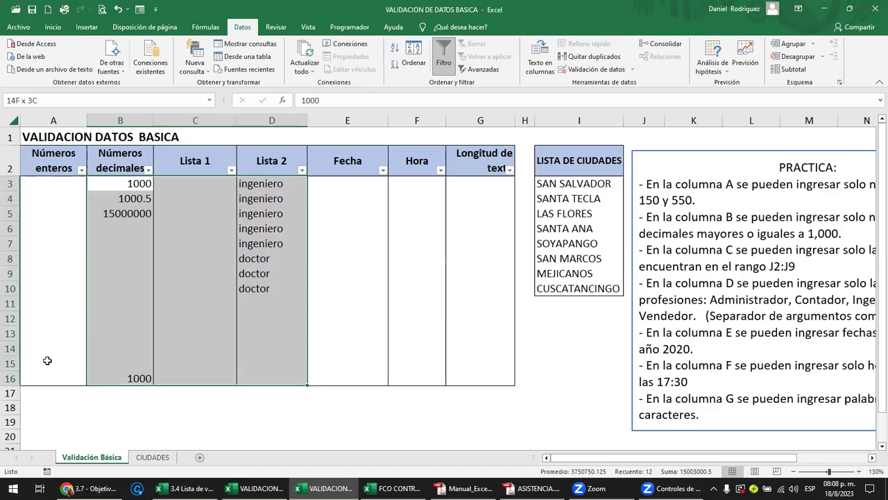
key("Delete")
key("Left")
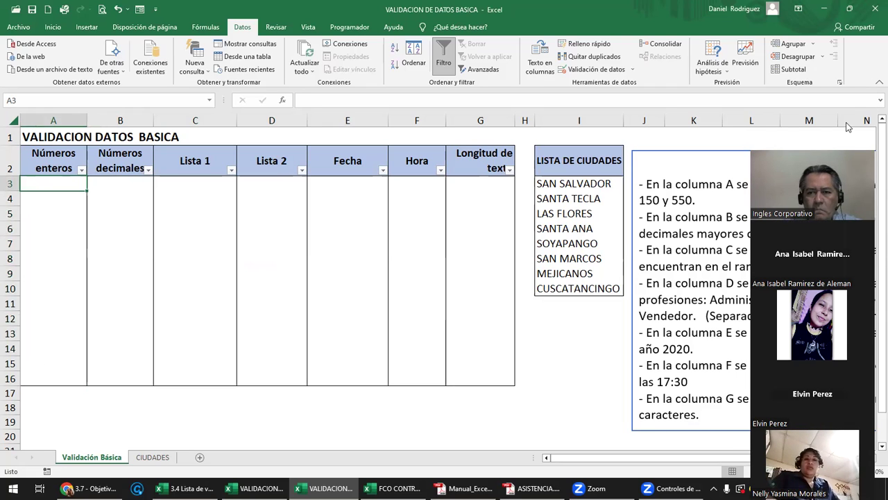
left_click_drag(839, 145, 848, 106)
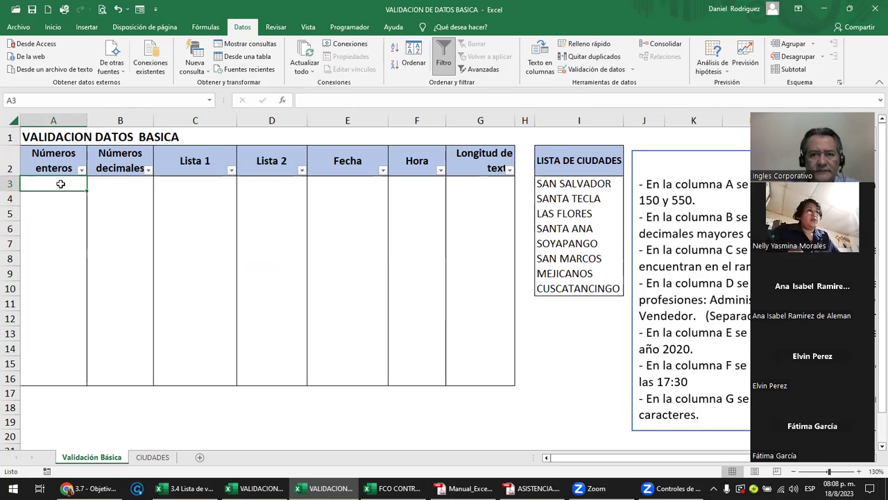
left_click_drag(61, 184, 41, 379)
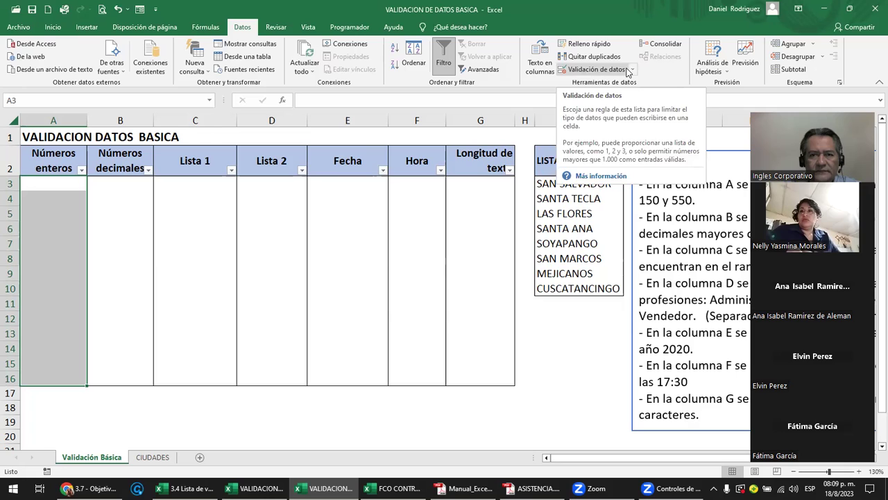
Step: In Validación de datos for A3:A16, allow Número entero with the entre comparison
left_click(597, 69)
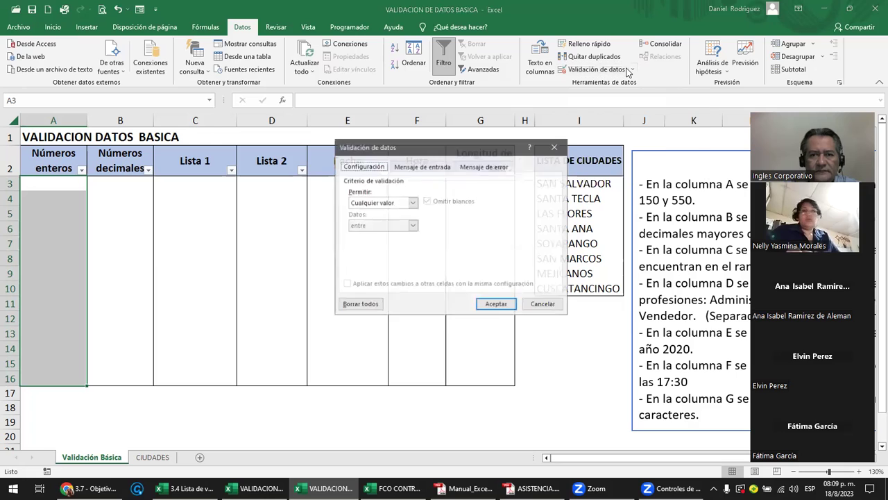
left_click(413, 203)
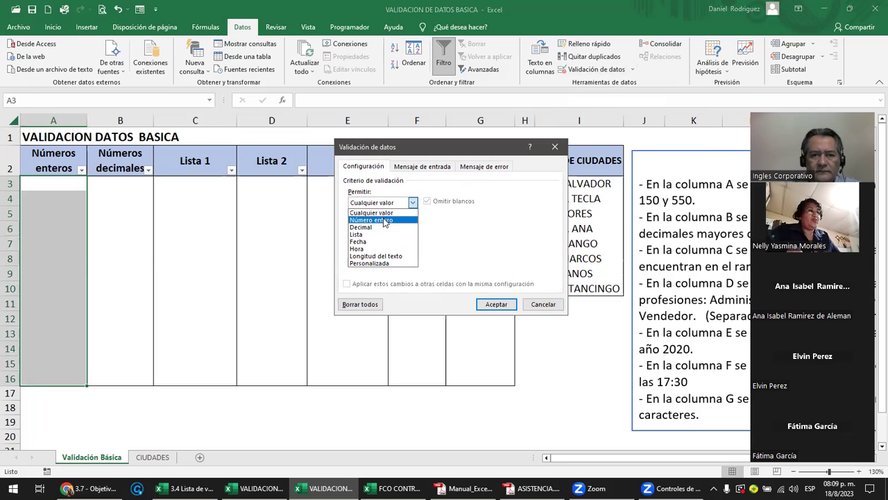
left_click(385, 220)
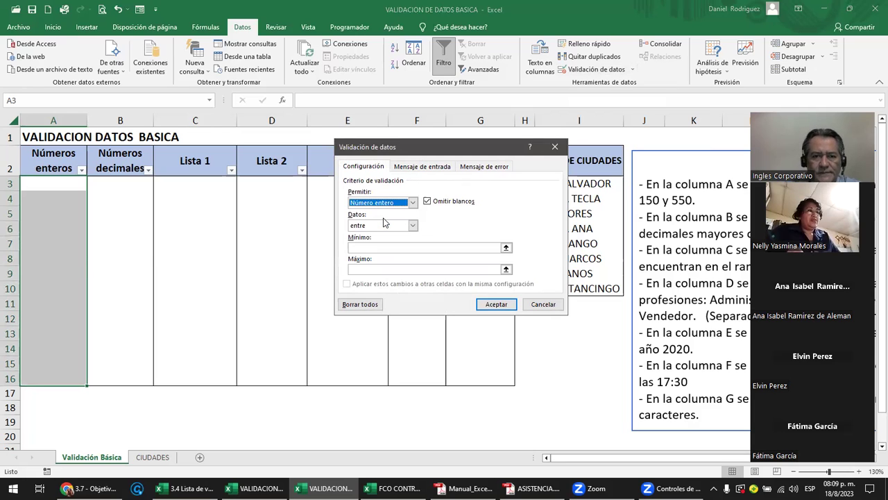
left_click(414, 227)
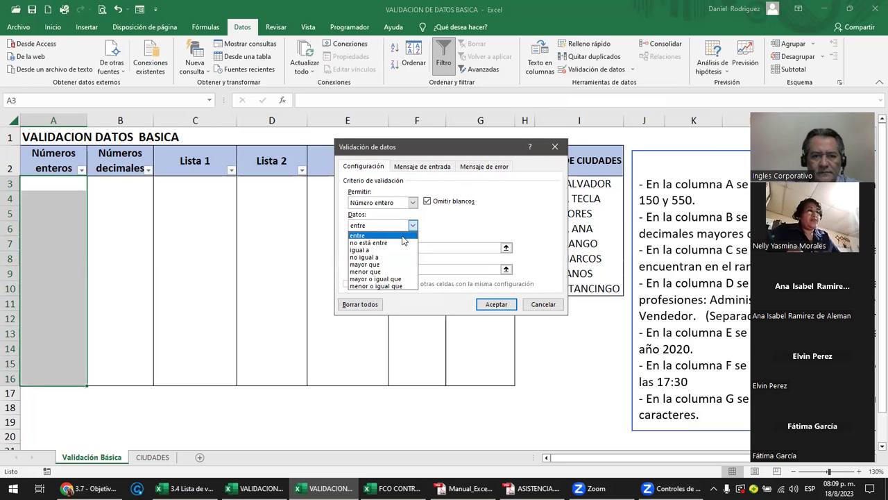
left_click(358, 236)
left_click(359, 246)
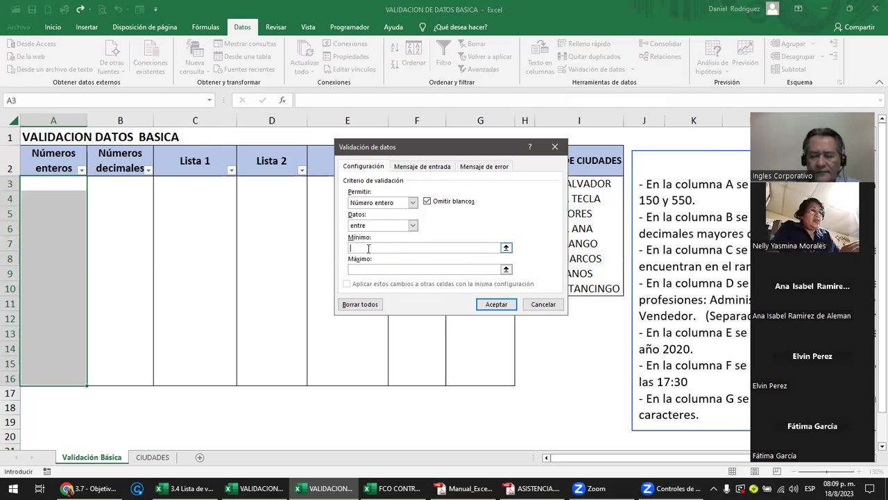
Step: Enter minimum 150 and maximum 550, correcting the mistyped 1500, and apply the rule
type("1500")
left_click(372, 269)
type("55")
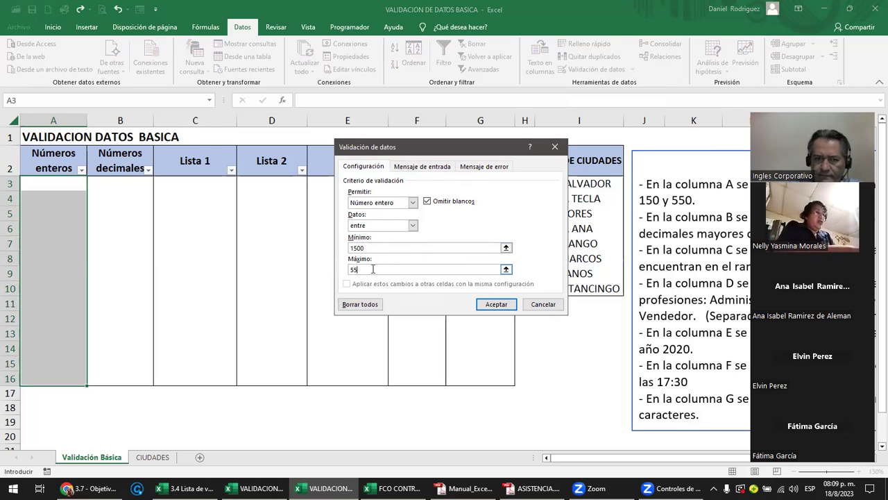
type("0")
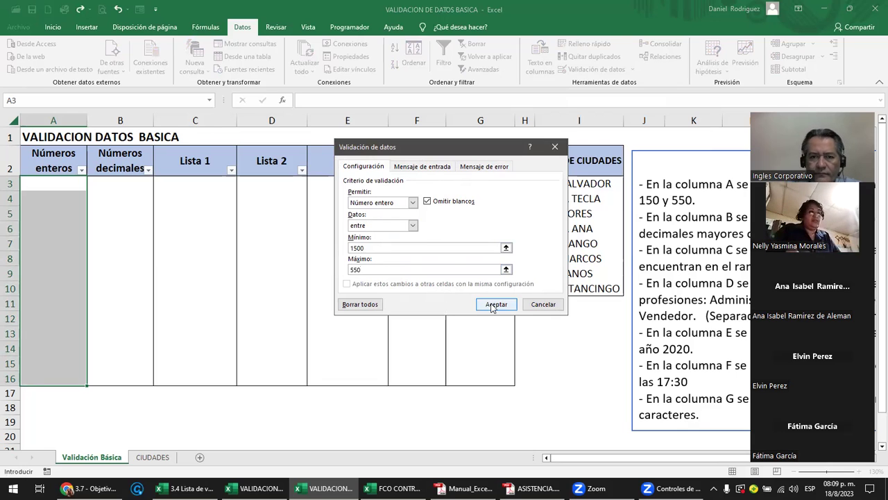
left_click(493, 306)
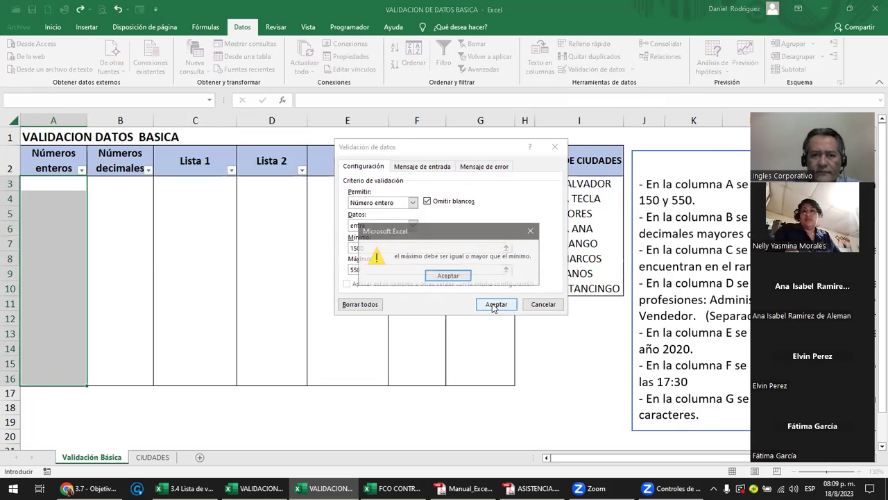
left_click(445, 281)
left_click(382, 249)
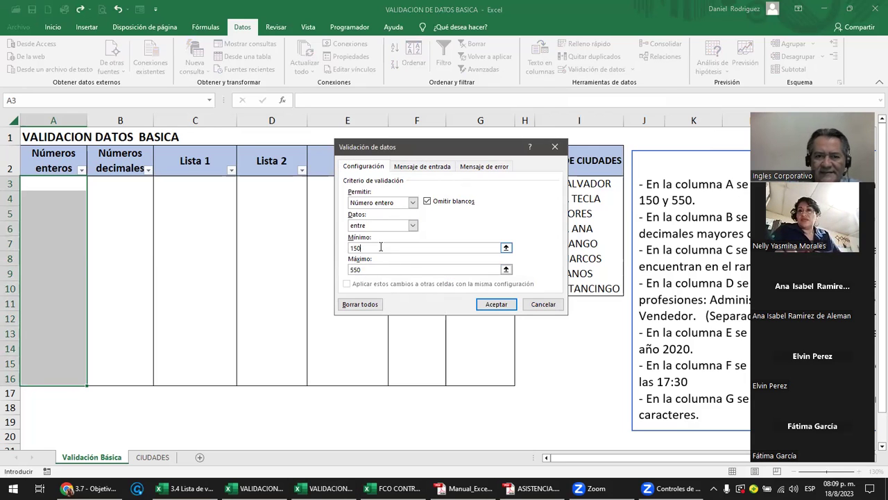
left_click(496, 304)
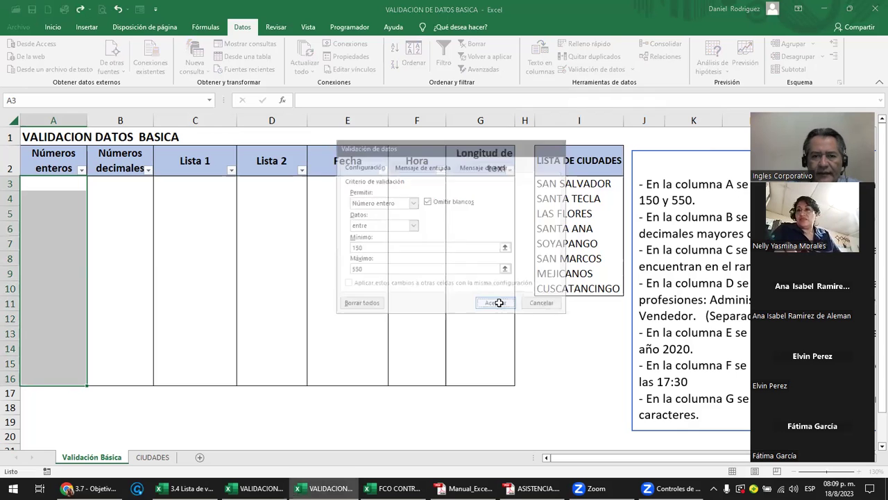
Step: Test the rule by entering 1 and then 551 in A3, both rejected
left_click(60, 197)
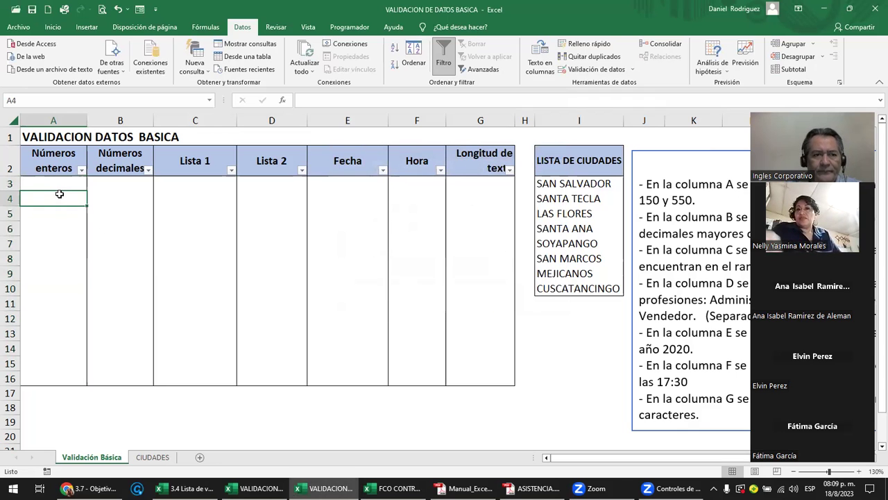
left_click_drag(58, 182, 53, 372)
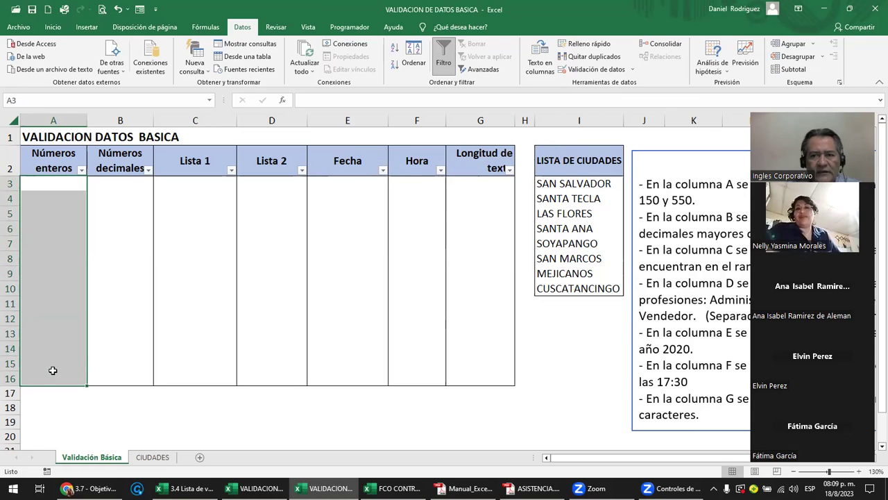
left_click(59, 191)
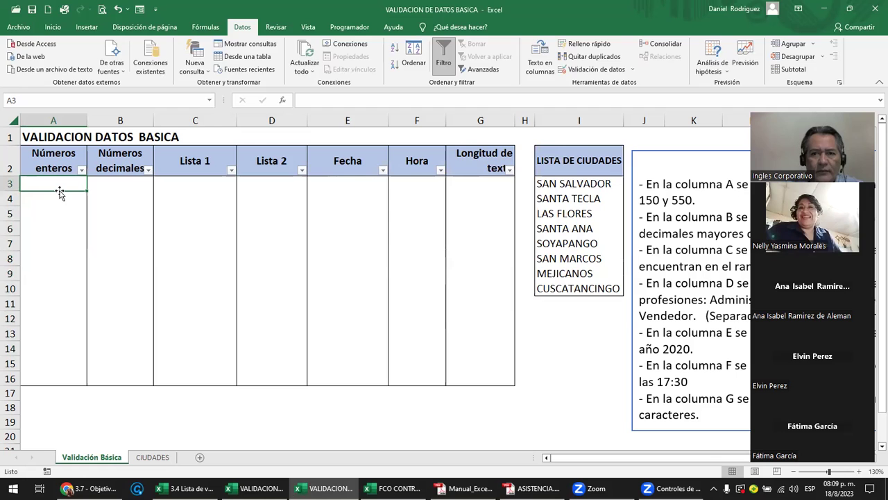
type("1")
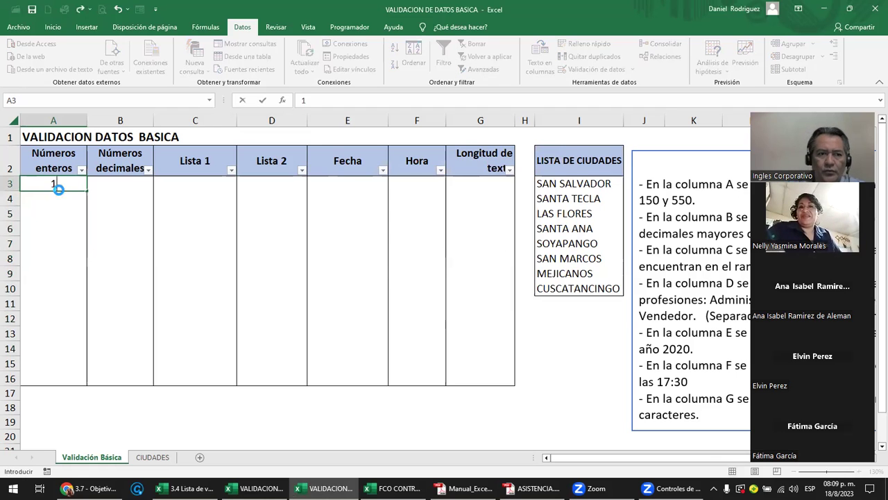
key("Return")
key("Return")
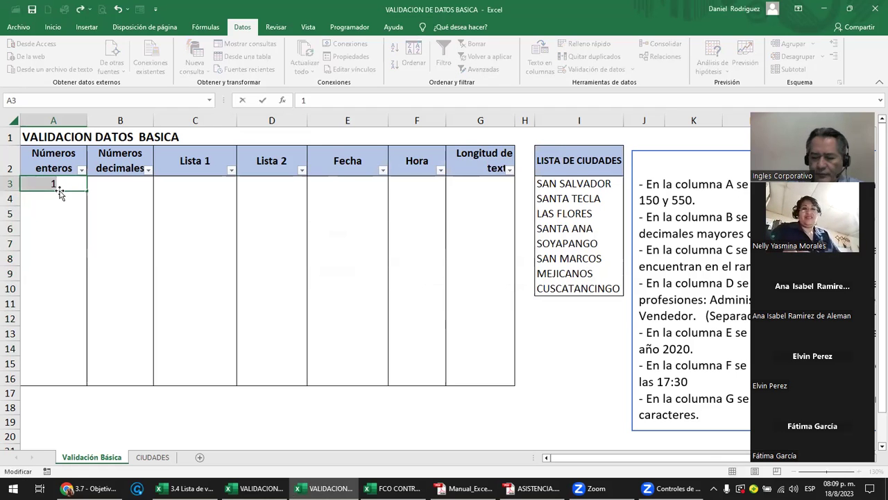
type("551")
key("Return")
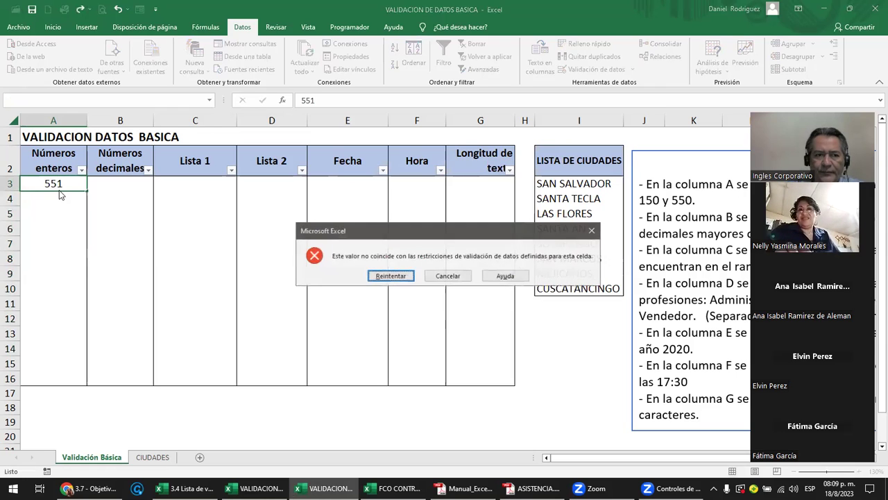
Step: Enter 150 in A3 and 550 in A4, then check the column A cells
key("Return")
type("150")
key("Return")
type("550")
key("Return")
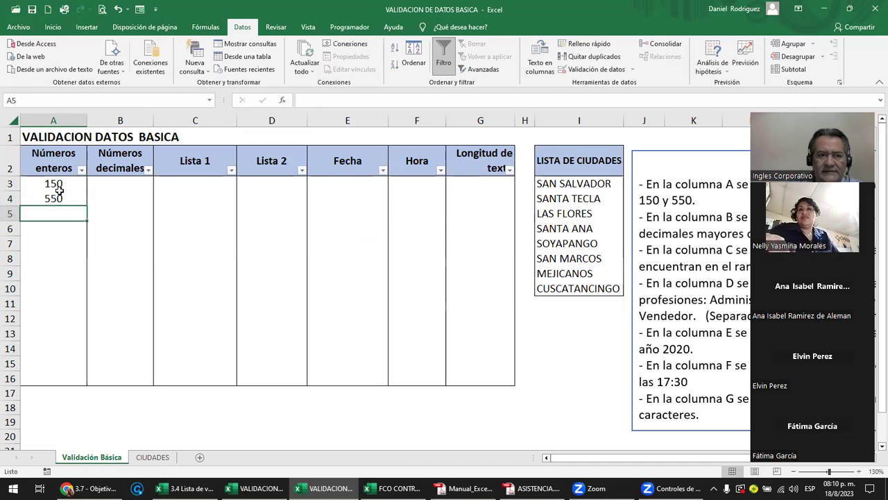
key("Down")
key("Down")
key("Down")
left_click_drag(58, 211, 60, 375)
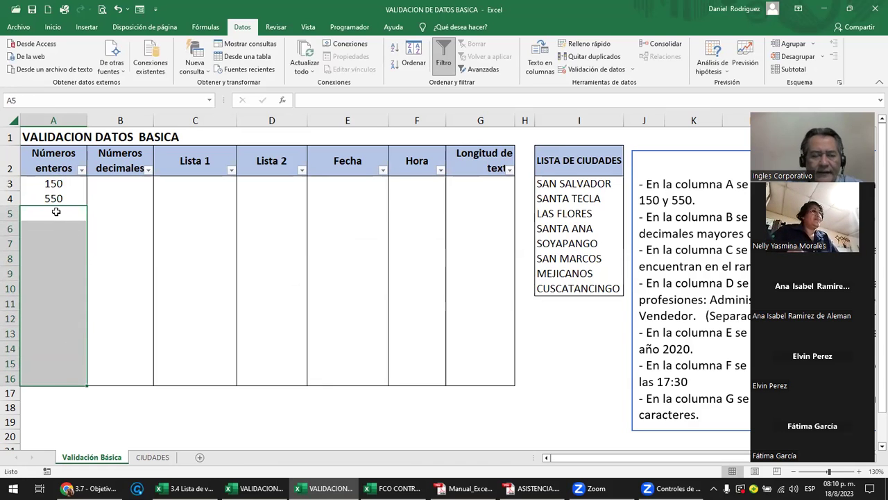
left_click(54, 186)
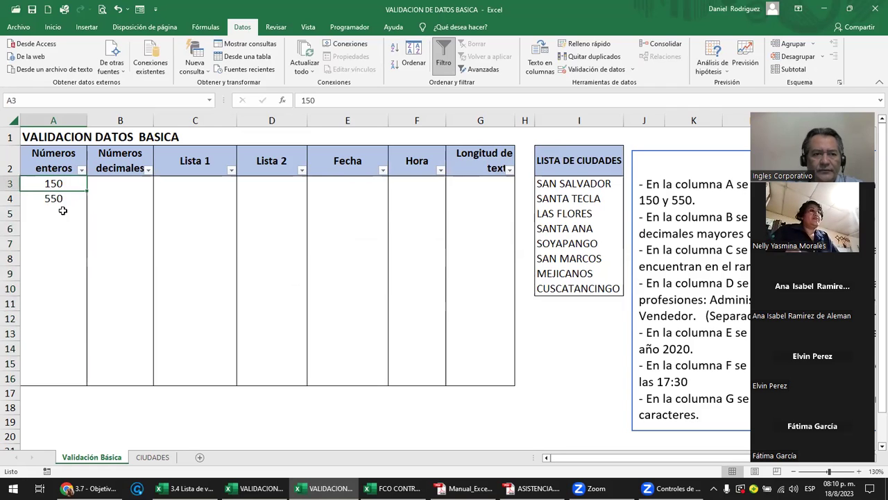
left_click(60, 200)
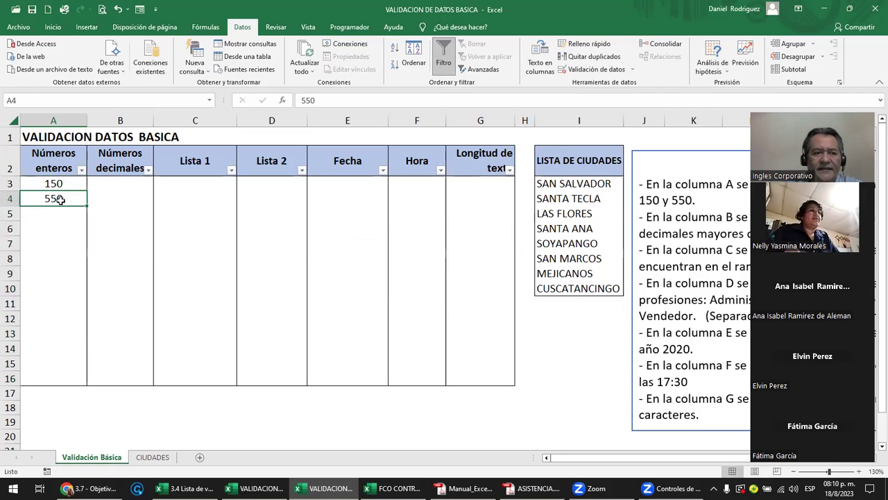
Step: Enter 550 in cell A16 at the bottom of the table
left_click(35, 379)
type("550")
key("Return")
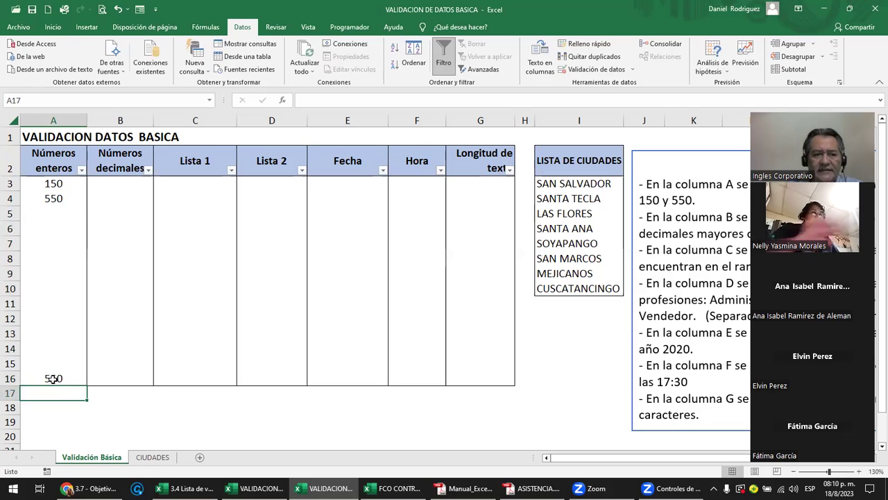
left_click(54, 379)
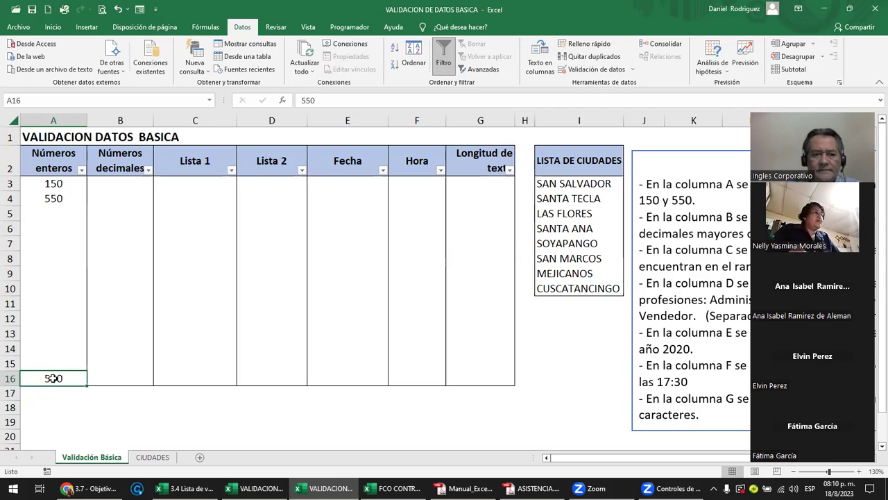
left_click(10, 378)
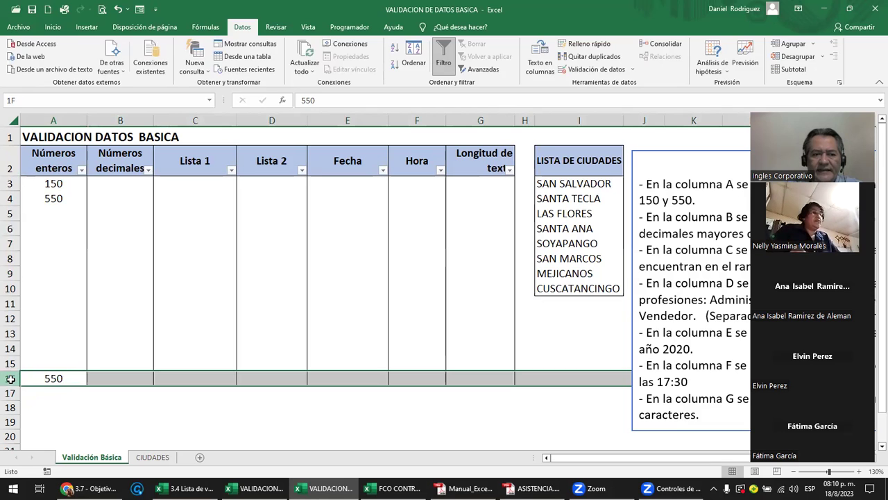
left_click(43, 393)
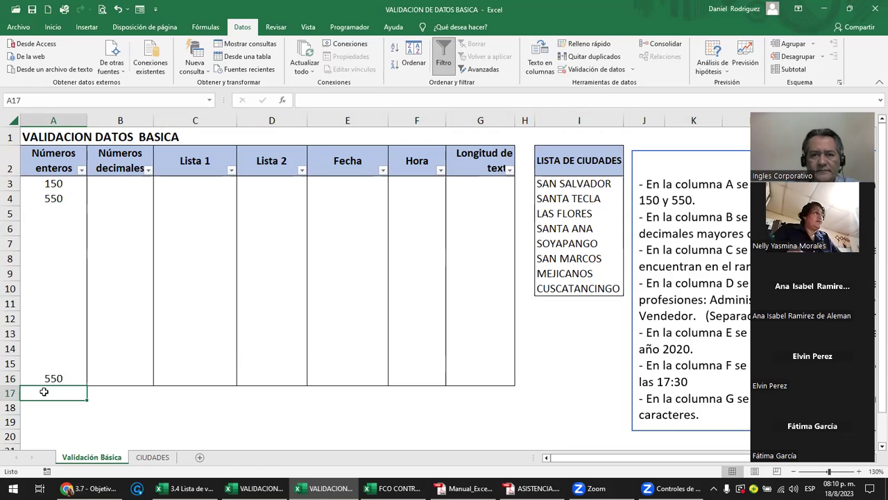
left_click(53, 379)
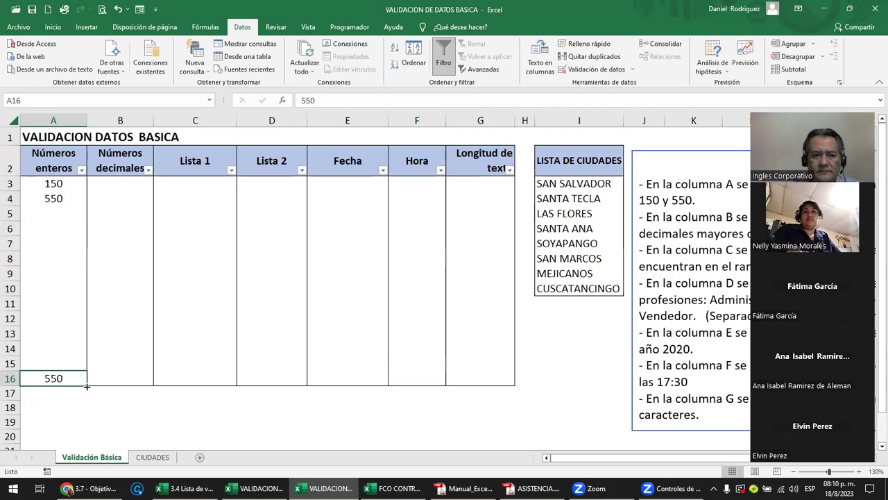
Step: Fill the 550 down into A17 and try values 150, 1 and 550 there
left_click_drag(87, 386, 87, 399)
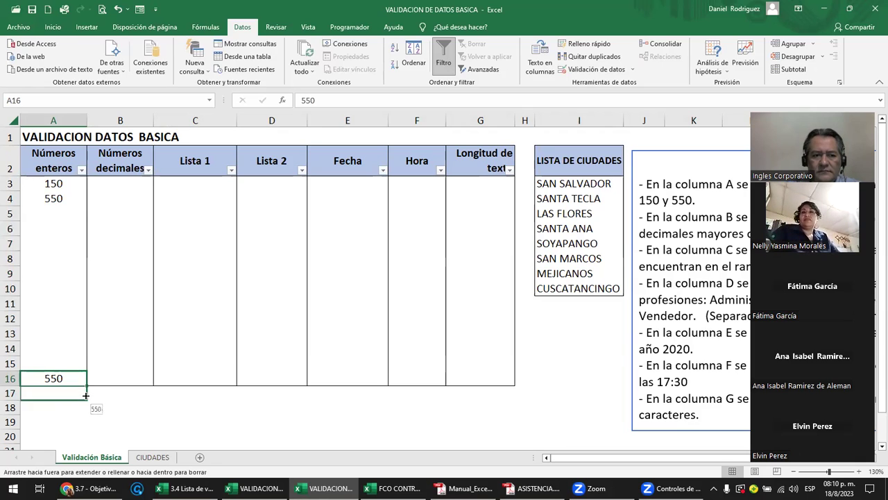
left_click(62, 394)
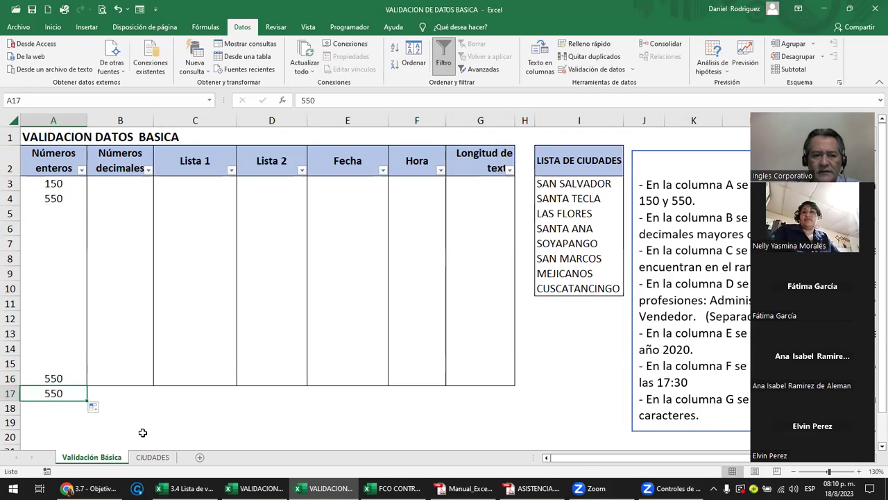
type("150")
key("Return")
key("Up")
type("1")
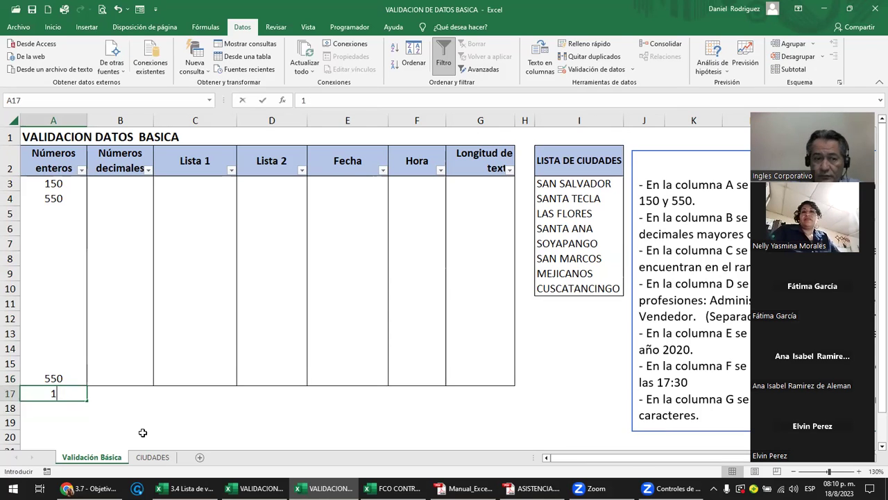
key("Return")
key("Return")
type("150")
key("BackSpace")
key("BackSpace")
type("50550")
key("ctrl+Return")
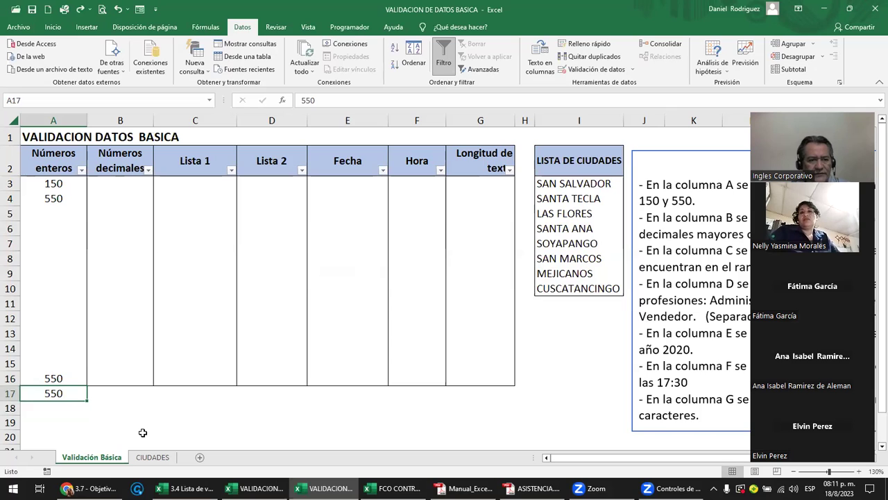
Step: Clear A17 and copy cell A16
key("Delete")
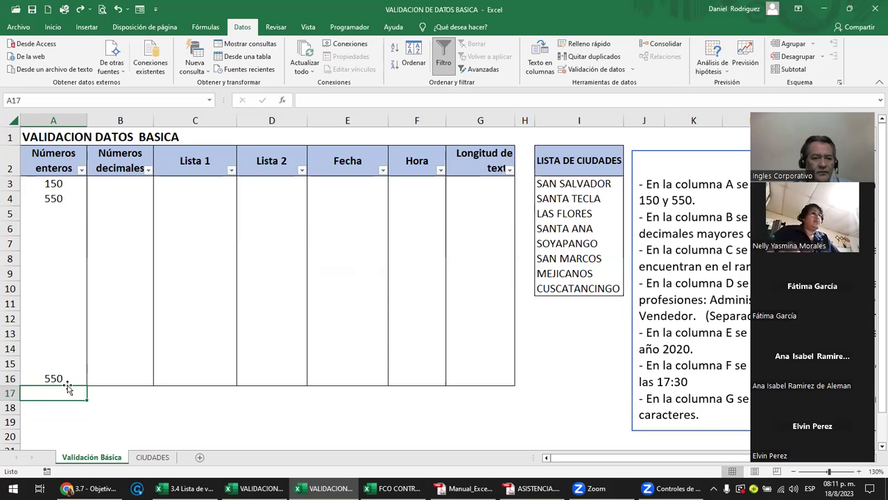
left_click(63, 377)
key("ctrl+c")
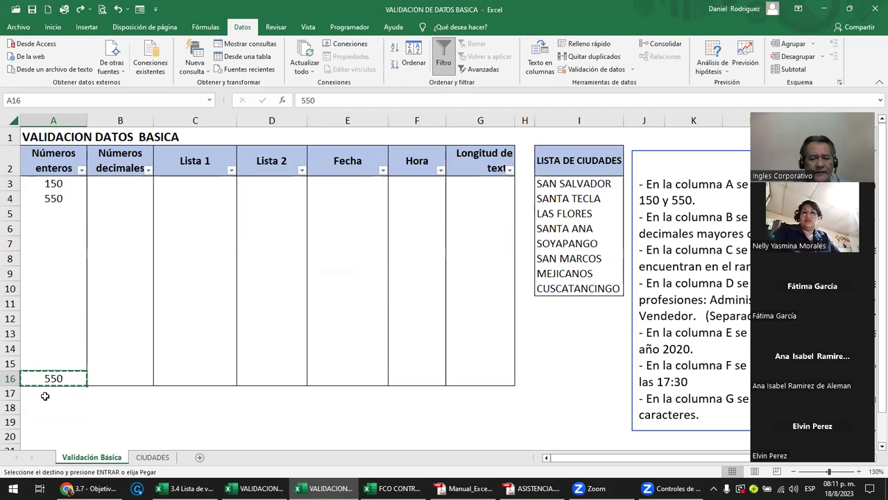
Step: Paste Special only the Validación rule from A16 into A17:A19
left_click_drag(45, 396, 59, 419)
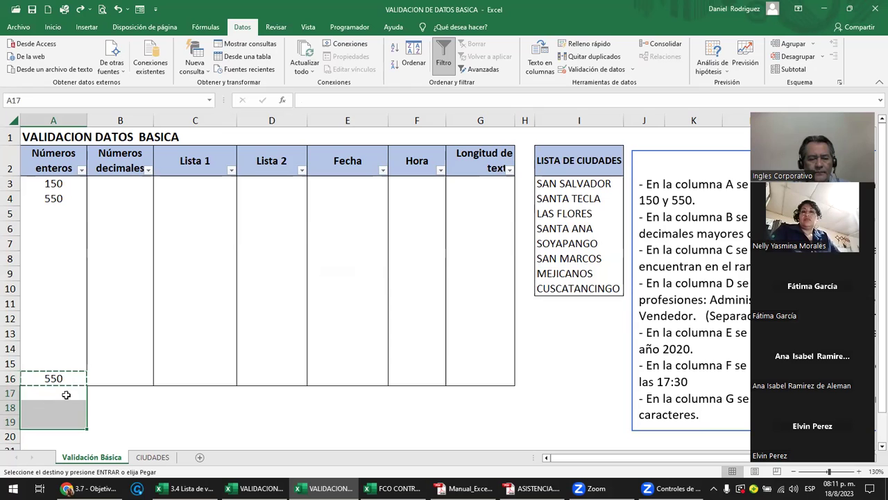
right_click(58, 406)
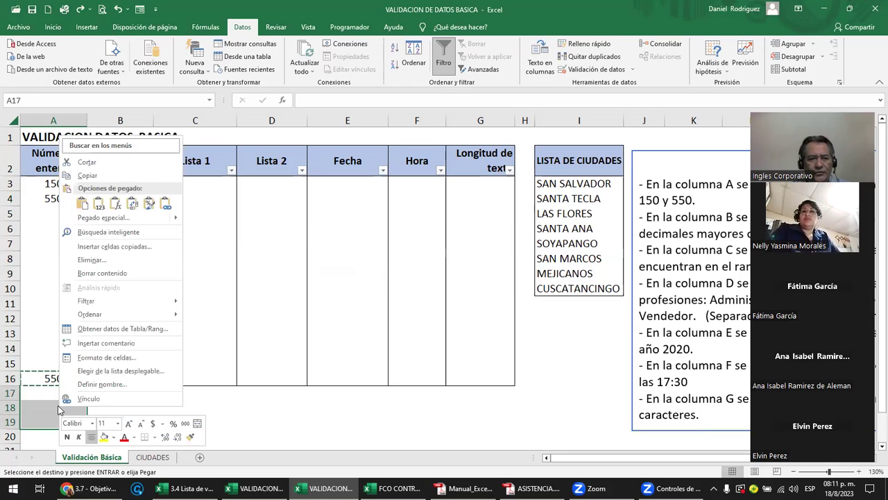
left_click(107, 221)
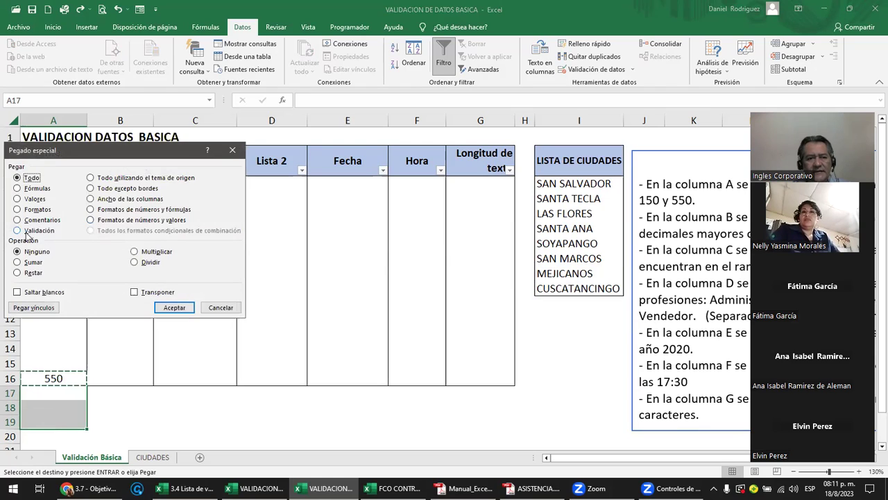
left_click_drag(101, 154, 174, 163)
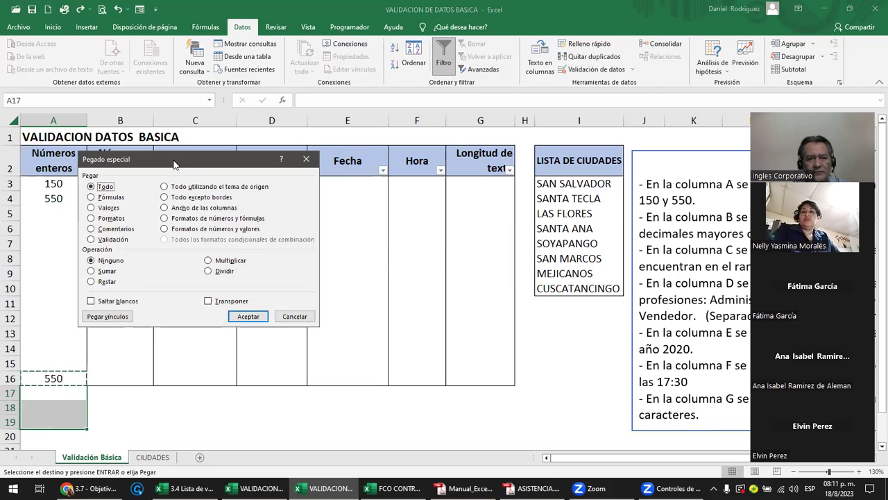
left_click(92, 239)
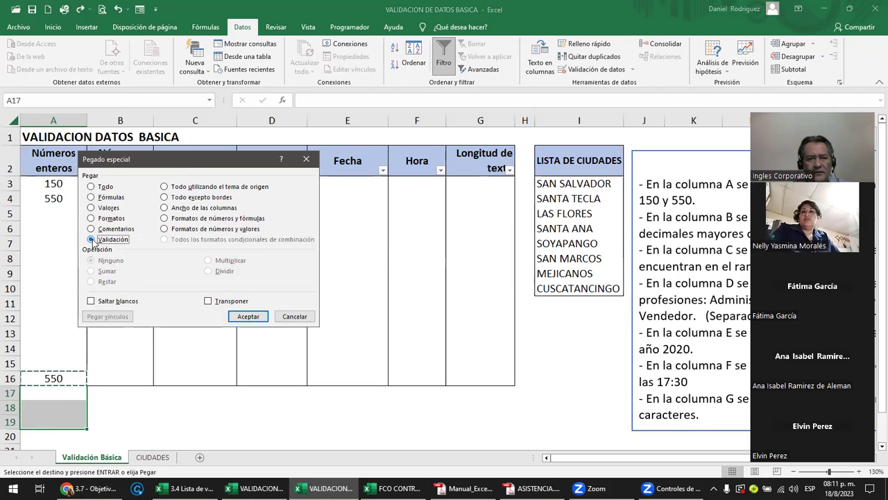
left_click(248, 316)
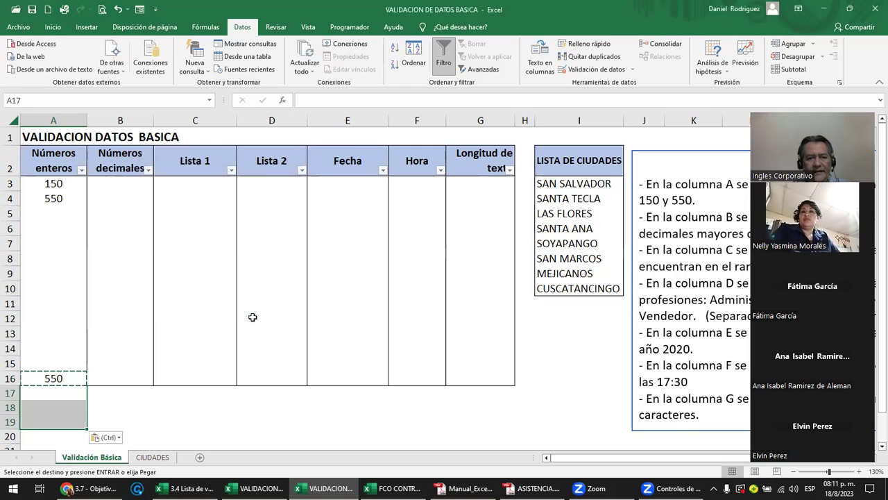
left_click(123, 408)
Step: Test A17 with values 1 and 5, both rejected, then cancel the entry
left_click(58, 398)
key("Escape")
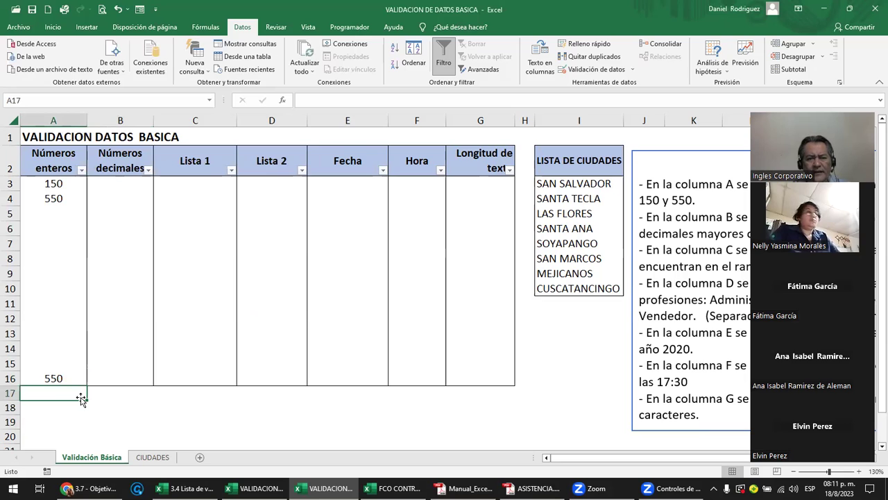
type("1")
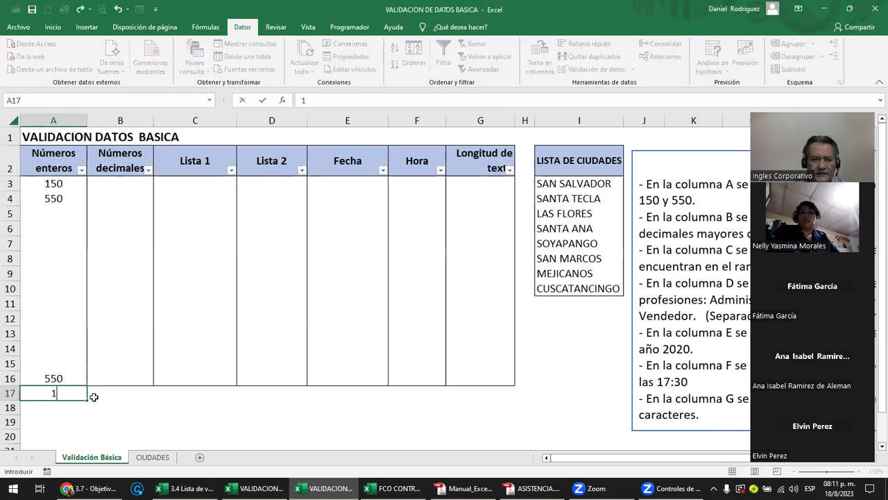
key("Return")
key("Return")
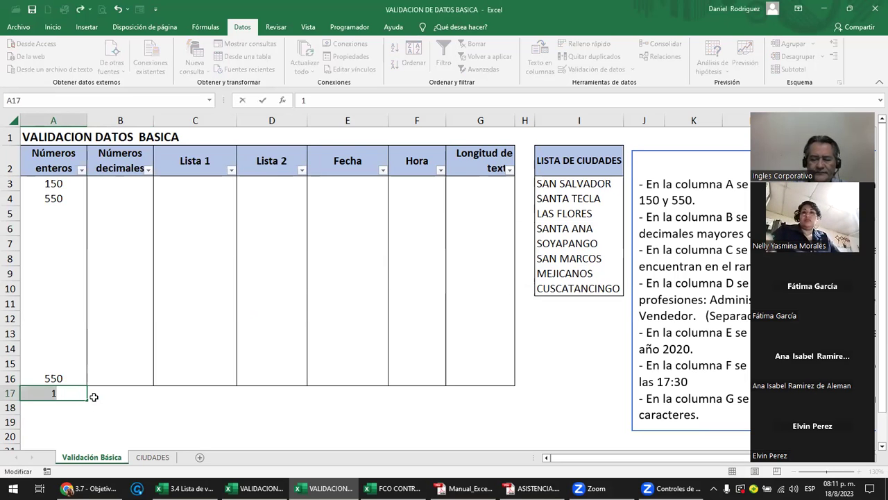
type("5")
key("Return")
key("Return")
key("Escape")
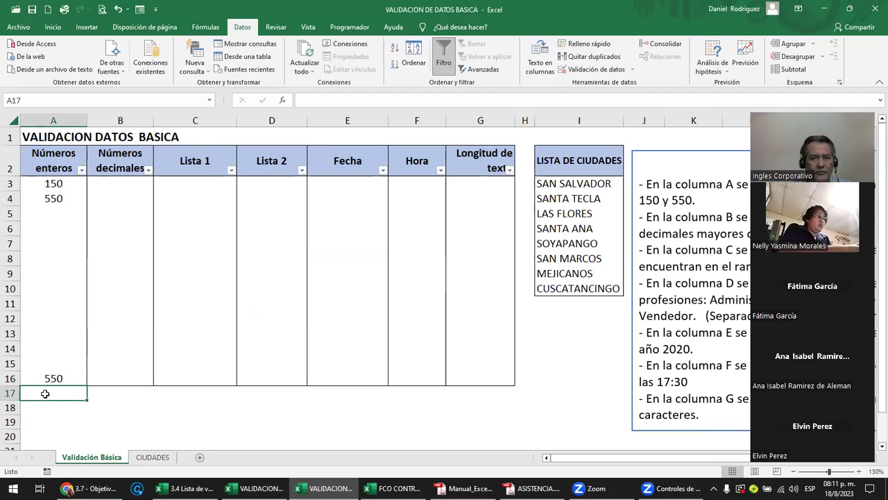
Step: Extend Validación de datos to A17:A20 and use Borrar todos so they allow Cualquier valor
left_click_drag(44, 393, 44, 434)
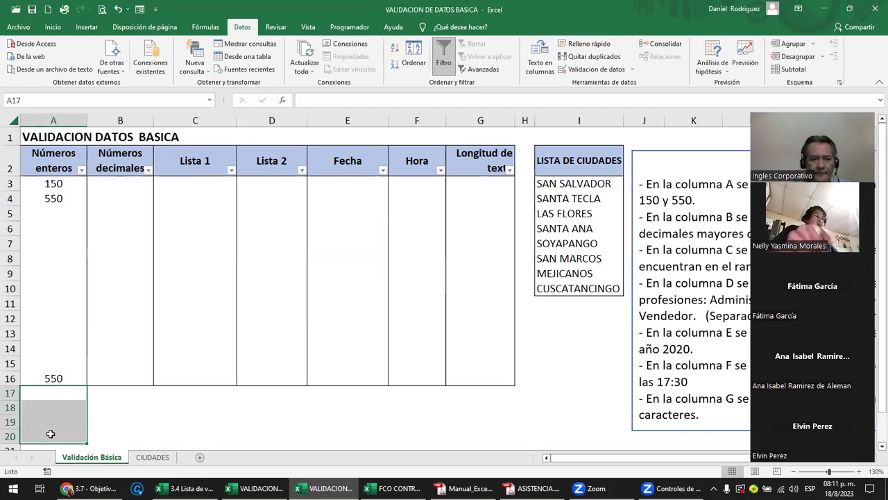
left_click(632, 70)
left_click(627, 82)
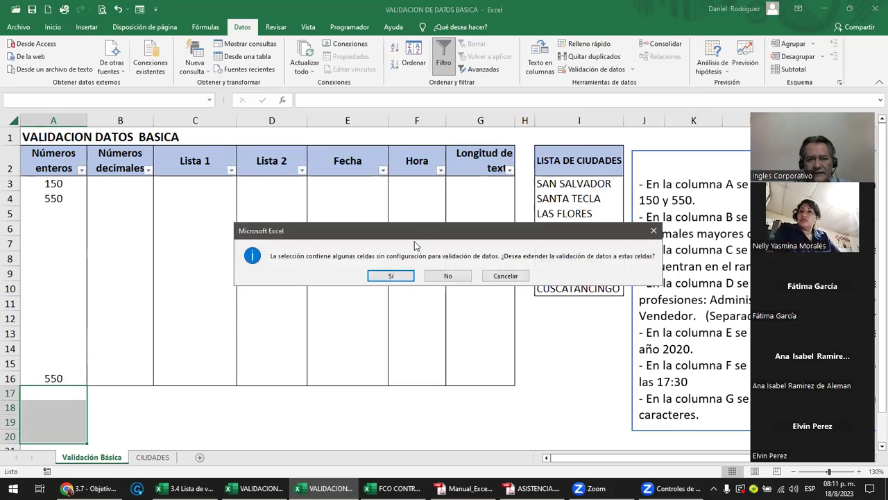
left_click(392, 277)
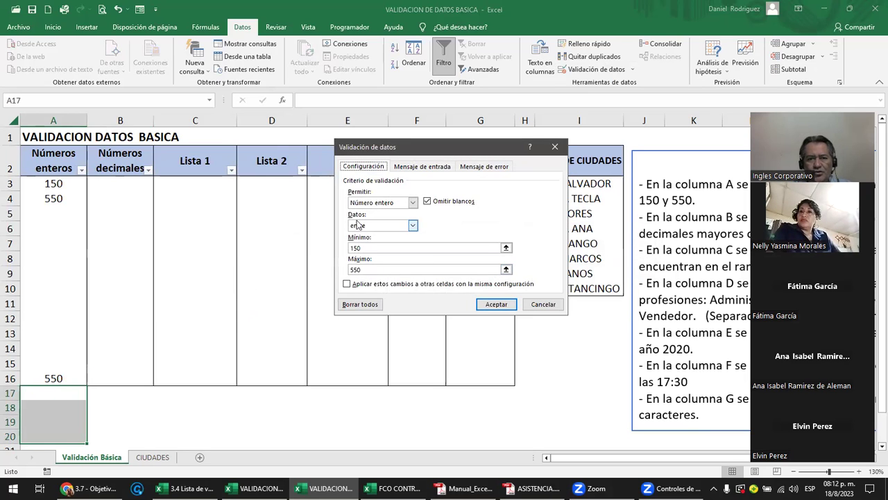
left_click(367, 305)
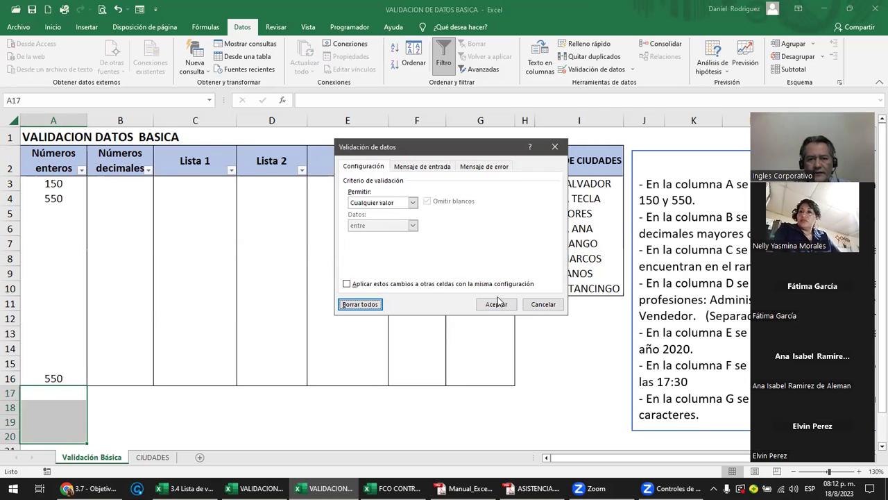
left_click(496, 304)
left_click_drag(65, 391, 70, 430)
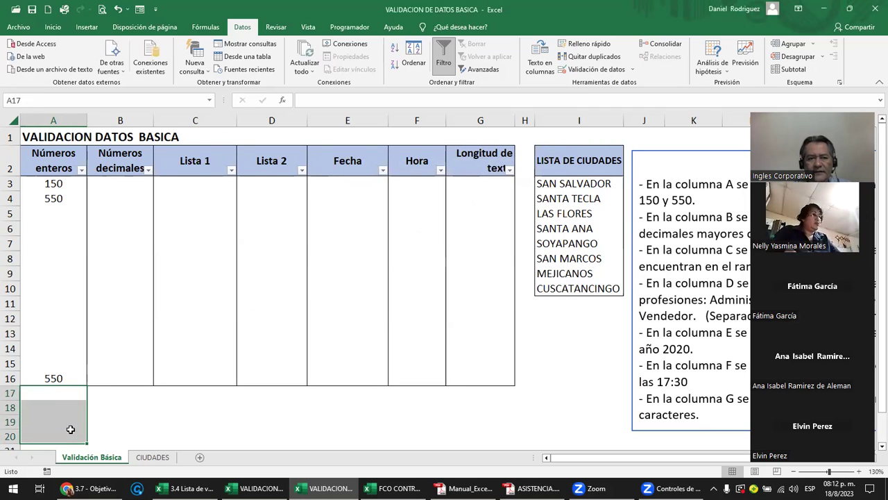
left_click(68, 378)
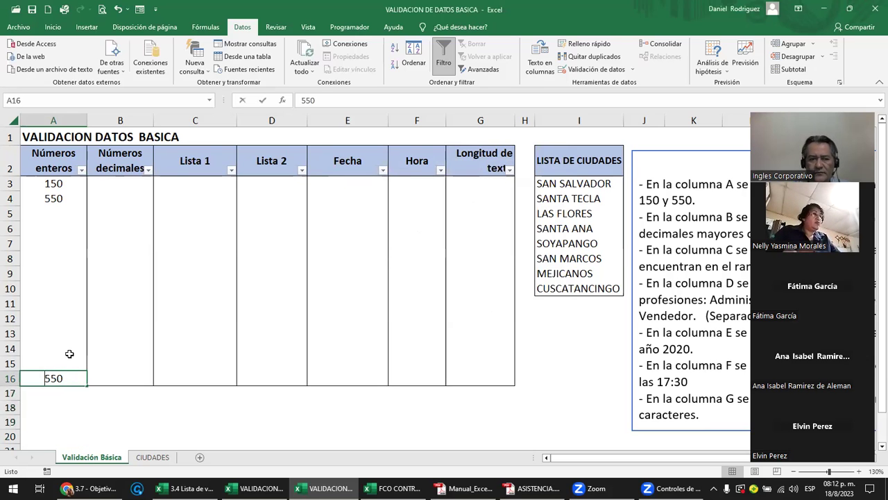
type("666")
key("Return")
key("Return")
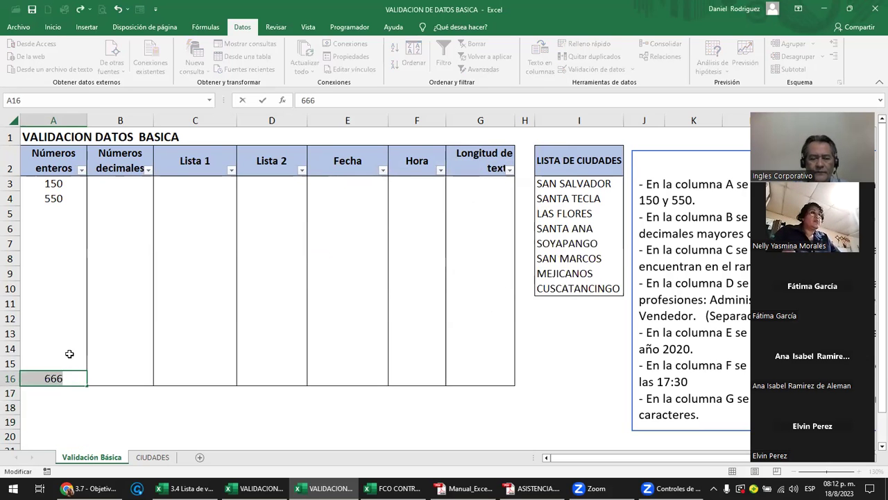
key("Escape")
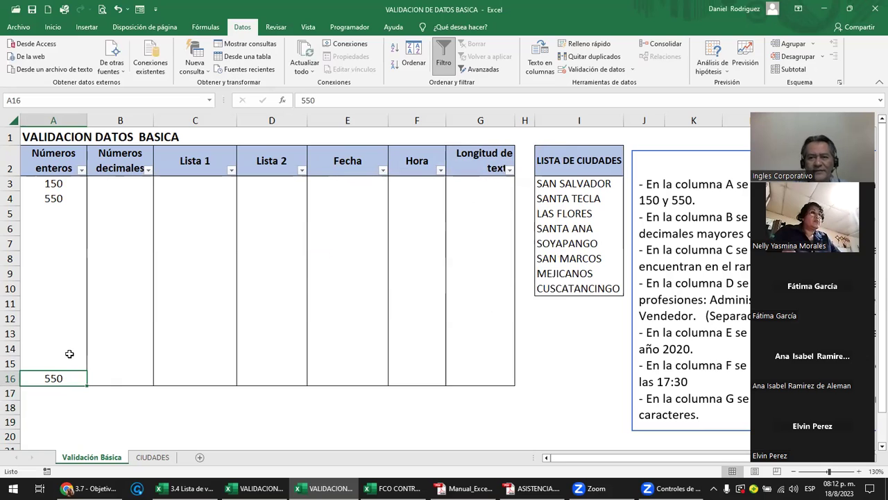
left_click(54, 359)
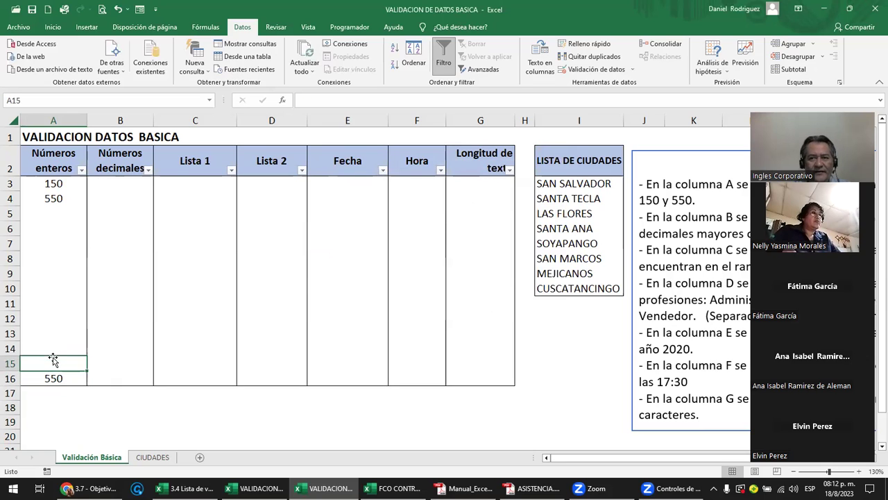
left_click(63, 393)
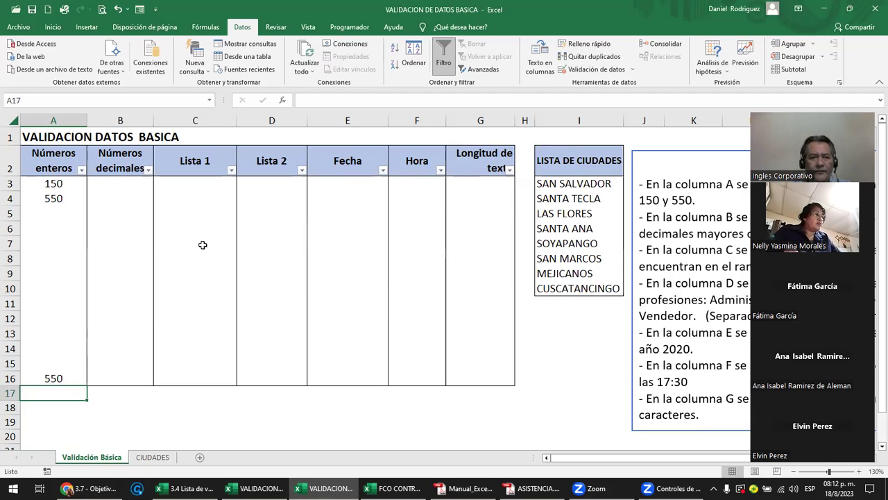
mouse_move(122, 182)
left_mouse_down()
mouse_move(138, 247)
mouse_move(134, 375)
left_mouse_up()
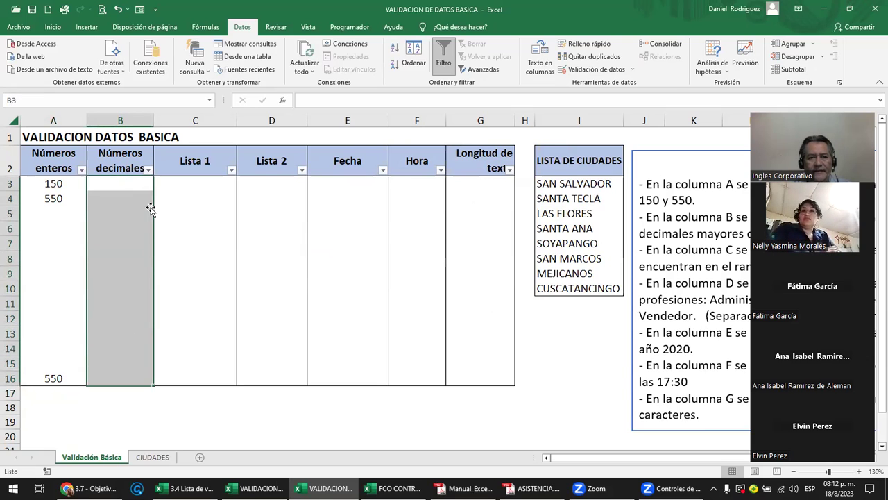
left_click(120, 185)
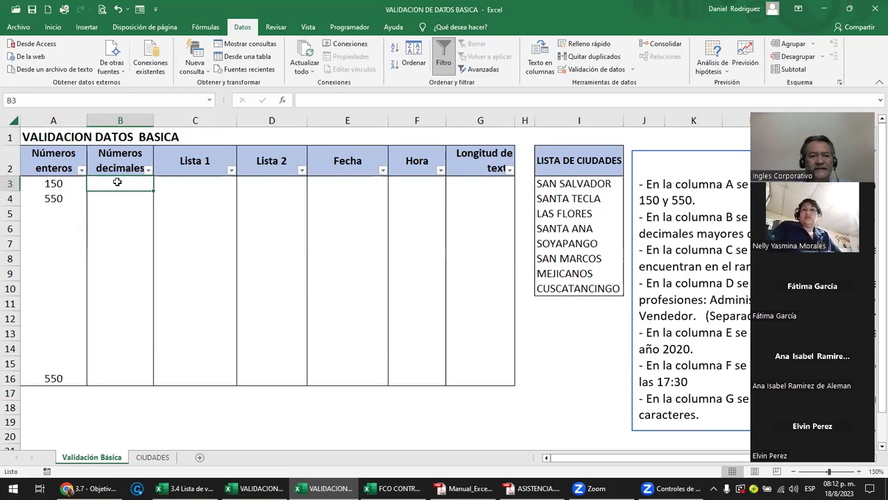
left_click(497, 406)
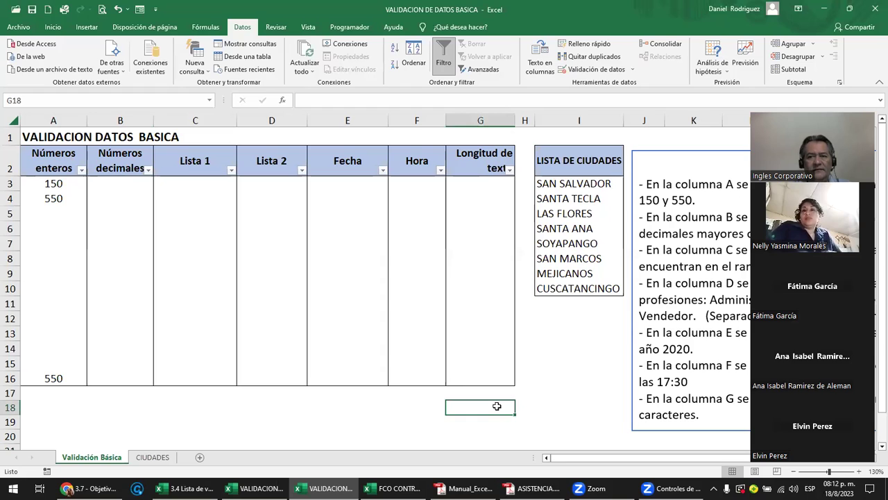
left_click(113, 182)
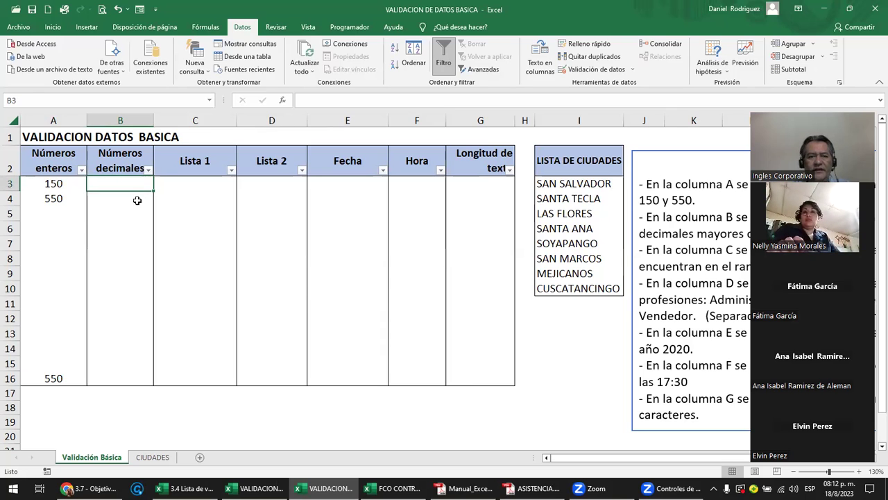
left_click_drag(135, 199, 146, 379)
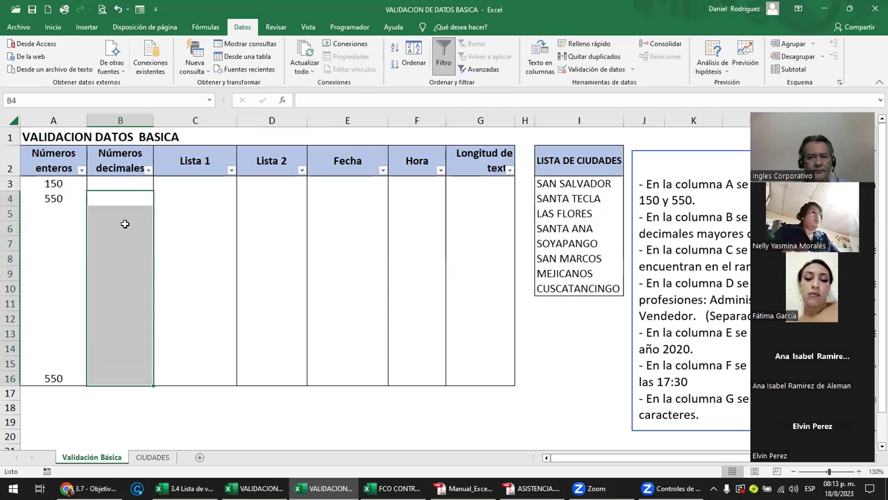
left_click_drag(126, 198, 129, 376)
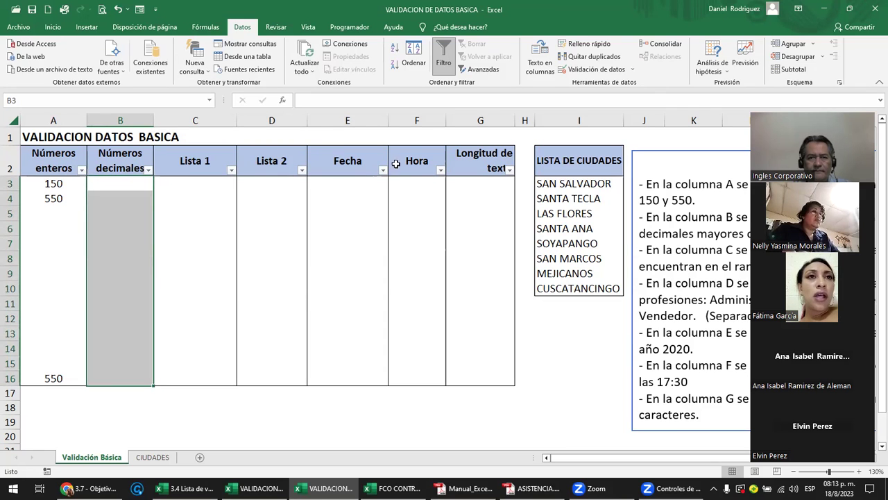
Step: Give B3:B16 a Número entero validation, mayor o igual que, minimum 1000
left_click(623, 72)
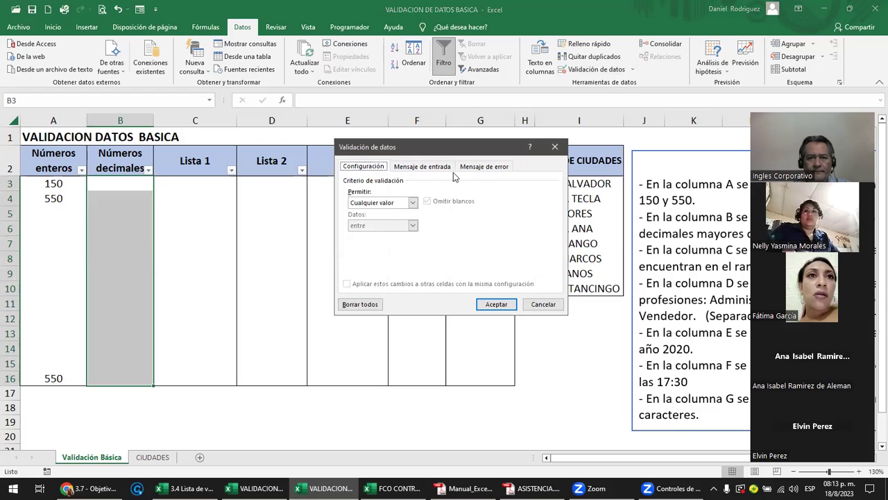
left_click(413, 203)
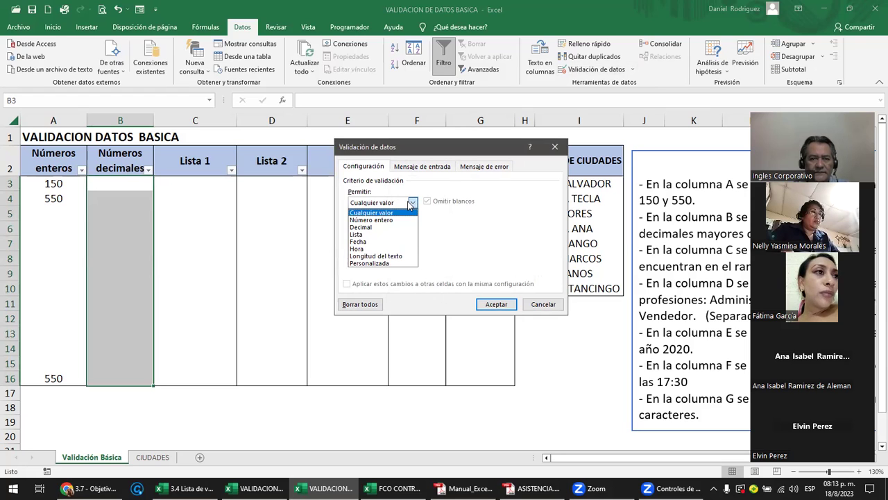
left_click(388, 220)
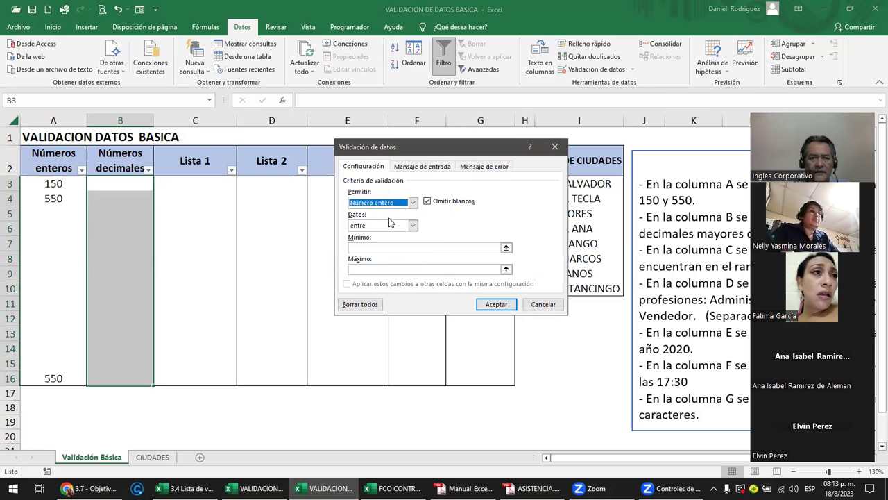
left_click(364, 246)
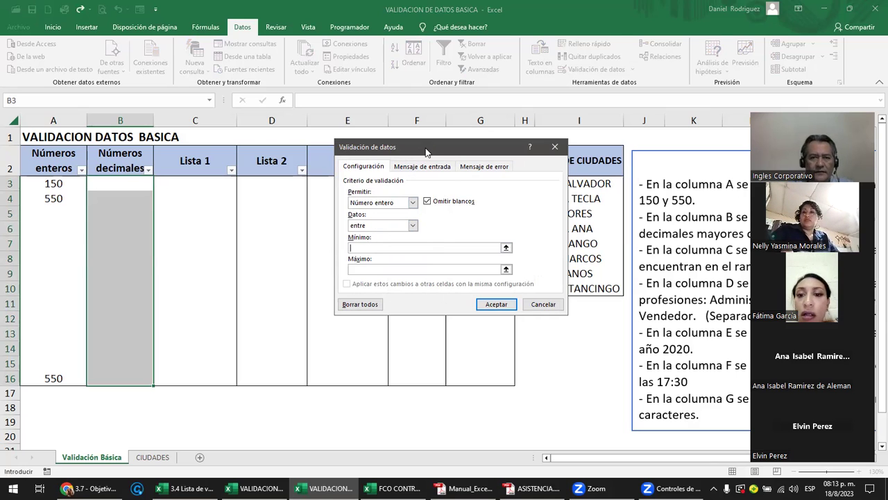
left_click(413, 226)
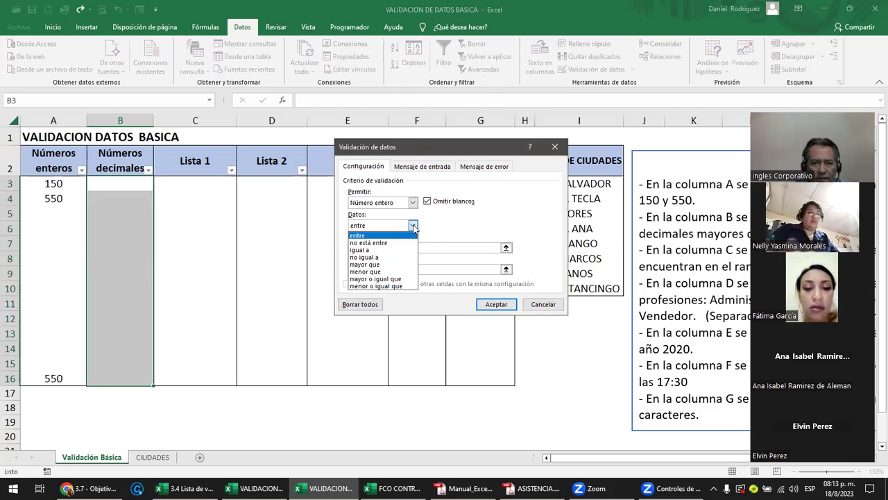
left_click(396, 278)
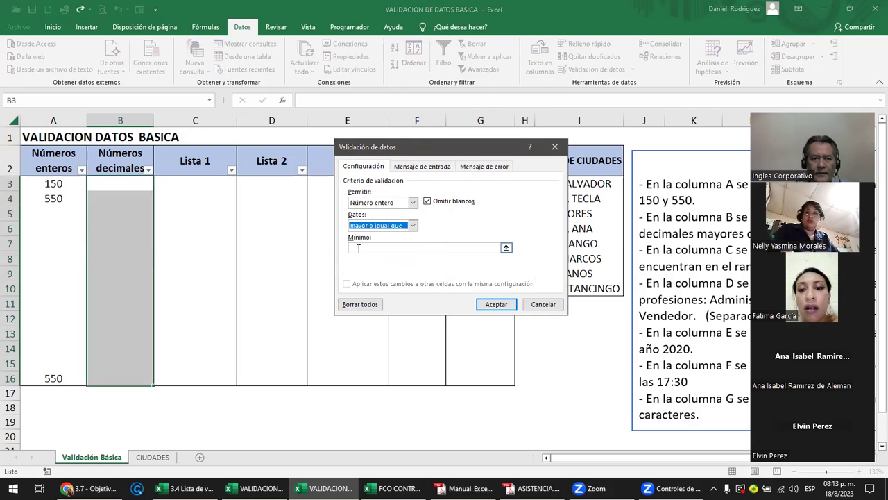
left_click(358, 248)
type("1000")
left_click(494, 304)
Step: Try 999 in B3, which is rejected, then enter 1000 in B3 and 1500 in B16
left_click(126, 188)
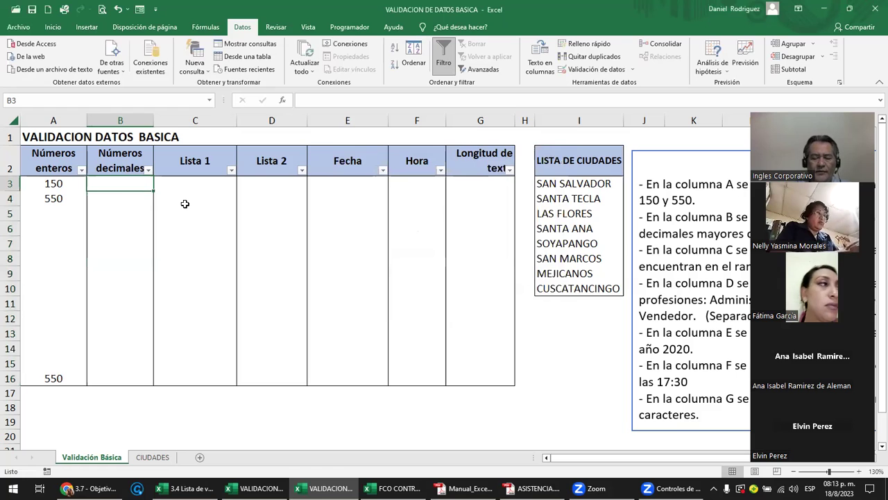
type("999")
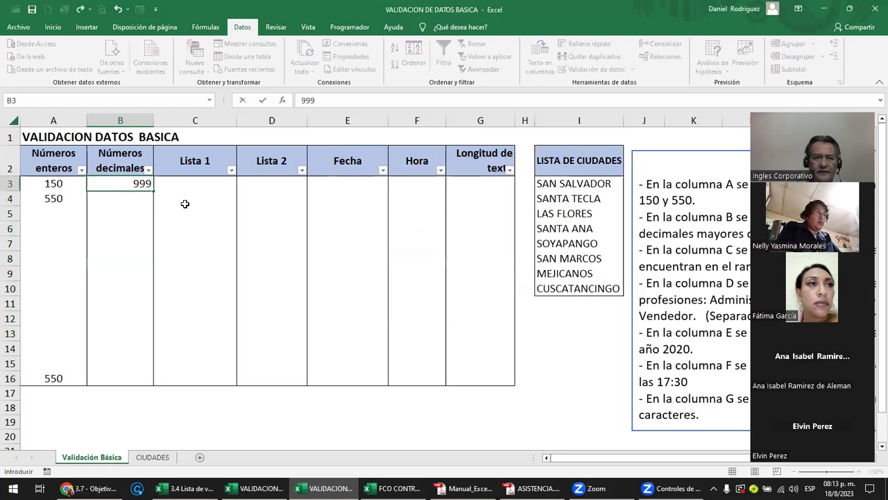
key("Return")
key("Return")
type("1000")
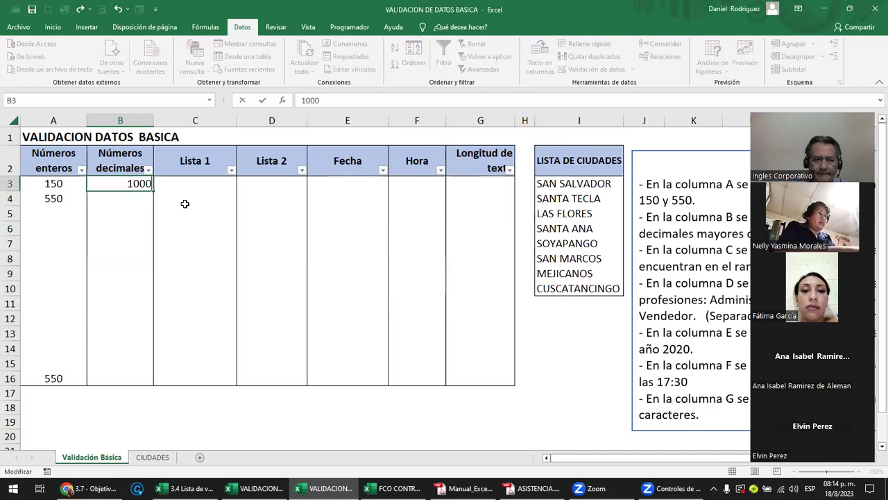
key("Return")
key("Down")
key("Down")
key("Down")
key("Down")
key("Down")
type("1500")
key("Return")
key("Up")
key("Up")
key("Up")
key("Up")
key("Up")
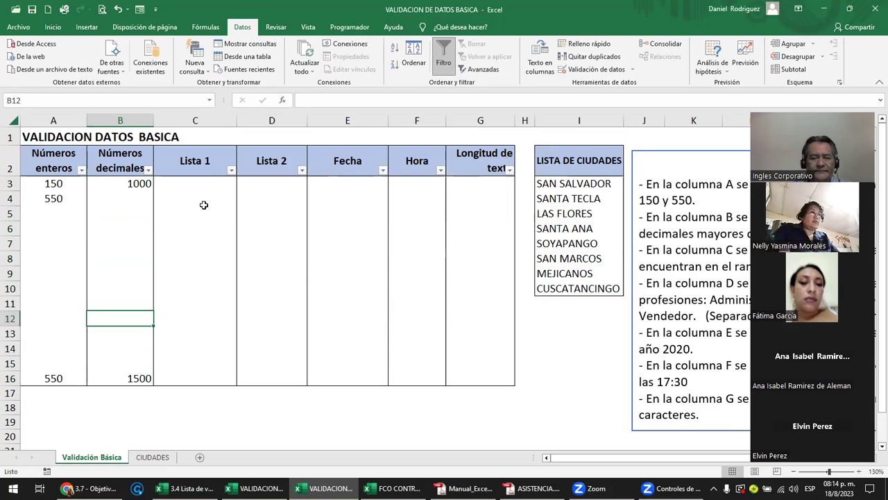
Step: Review the Lista 1 cells and locate the J2:J9 range reference in the practice notes
left_click(205, 196)
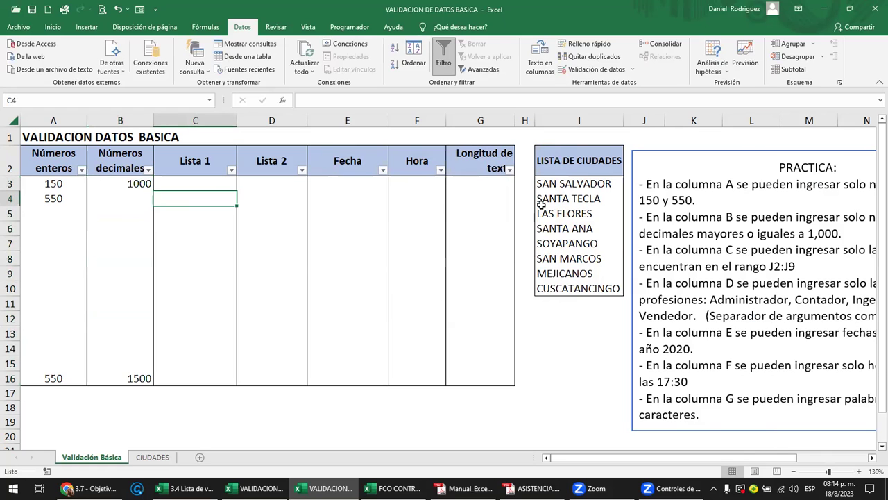
left_click_drag(194, 163, 199, 181)
left_click(199, 182)
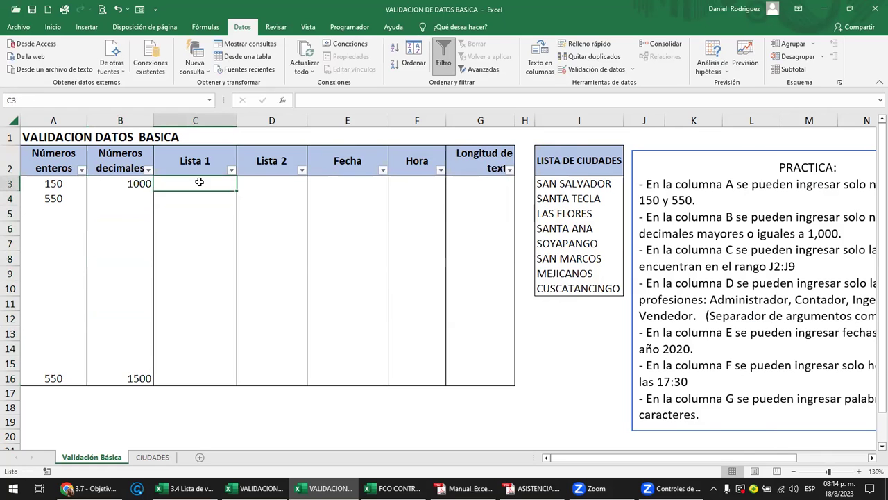
key("Right")
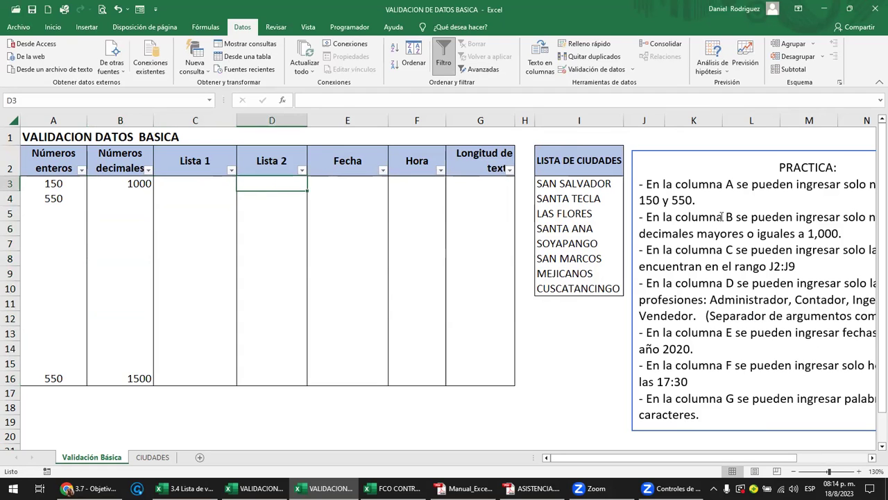
left_click(742, 250)
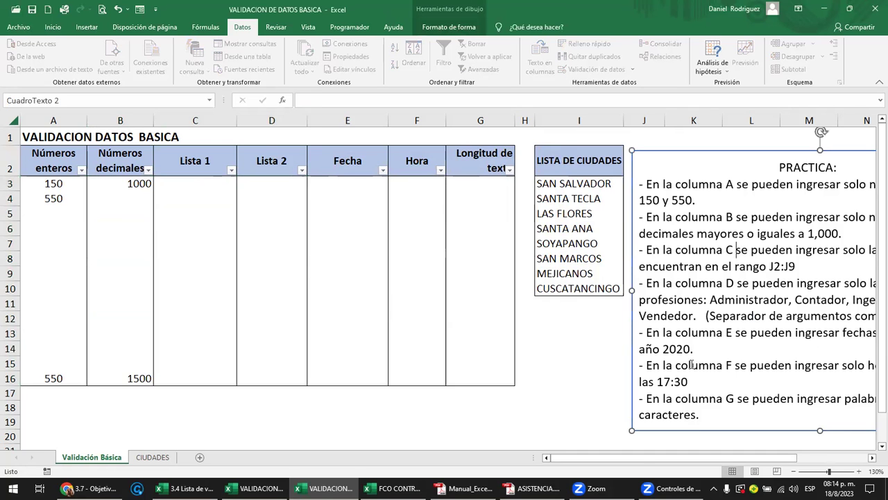
left_click(688, 445)
key("Right")
key("Right")
key("Right")
key("Right")
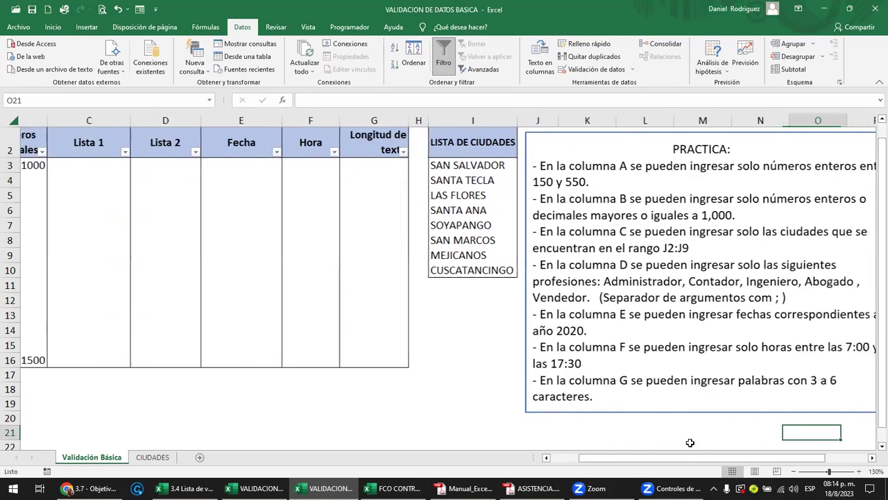
key("Right")
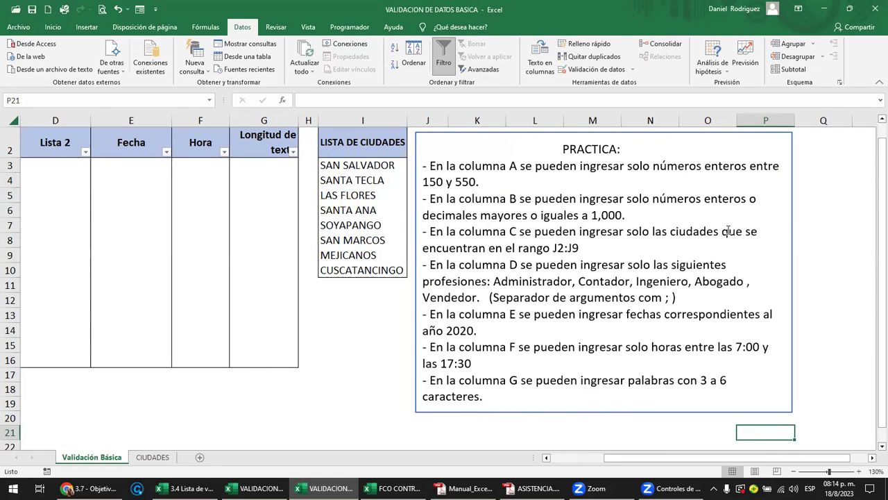
left_click_drag(556, 248, 578, 248)
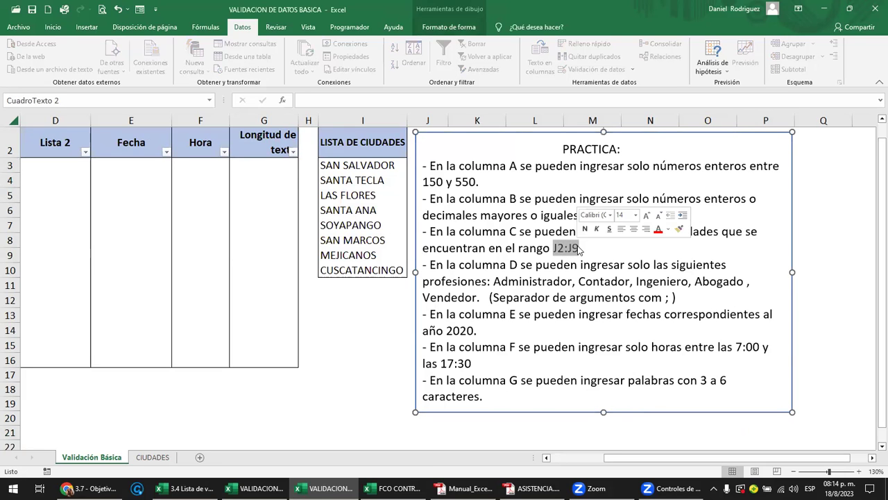
left_click(349, 314)
Step: Confirm the cities sit in I2:I9 and change the notes' J2:J9 reference to I2:I9
scroll(349, 314, "up", 1)
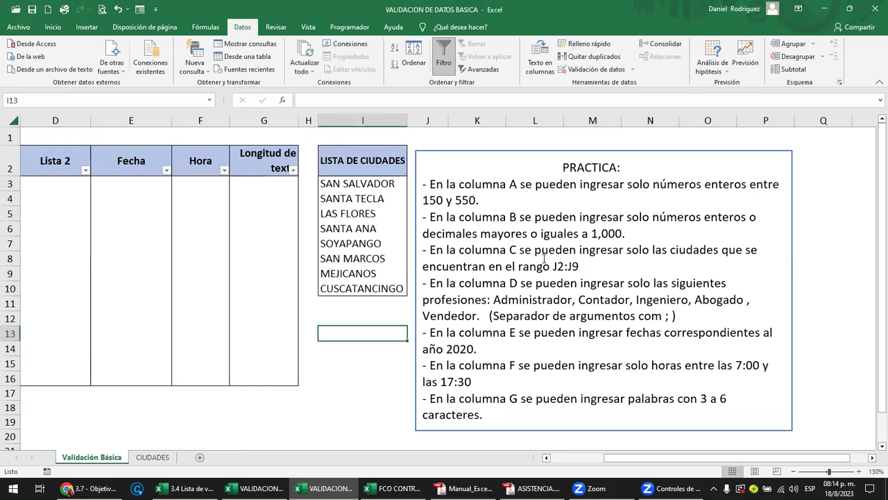
left_click(367, 162)
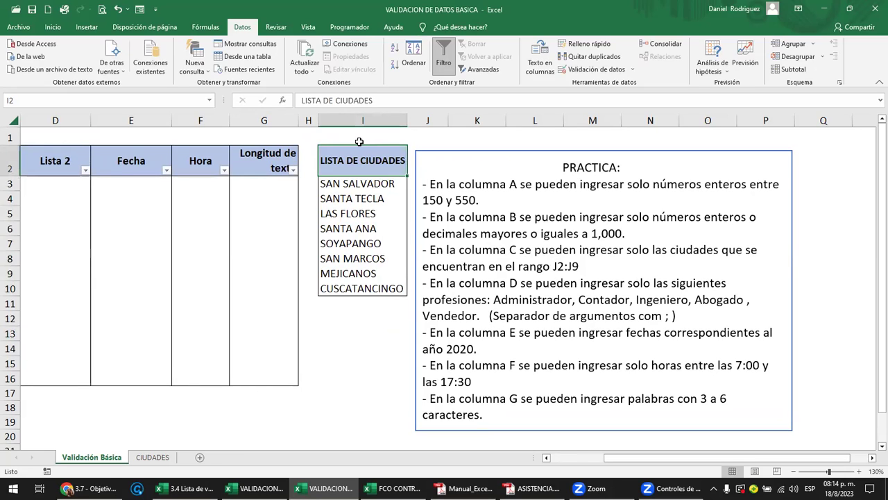
left_click(555, 266)
left_click_drag(380, 186, 380, 290)
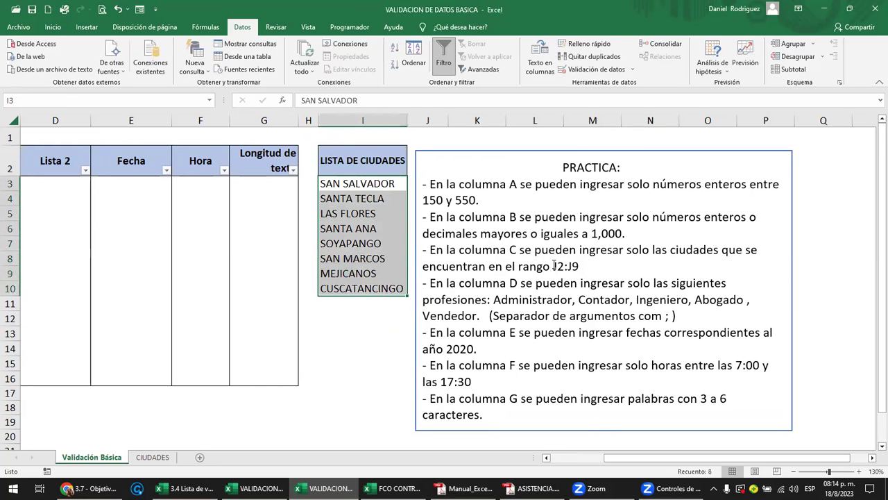
left_click(555, 265)
type("I")
key("Delete")
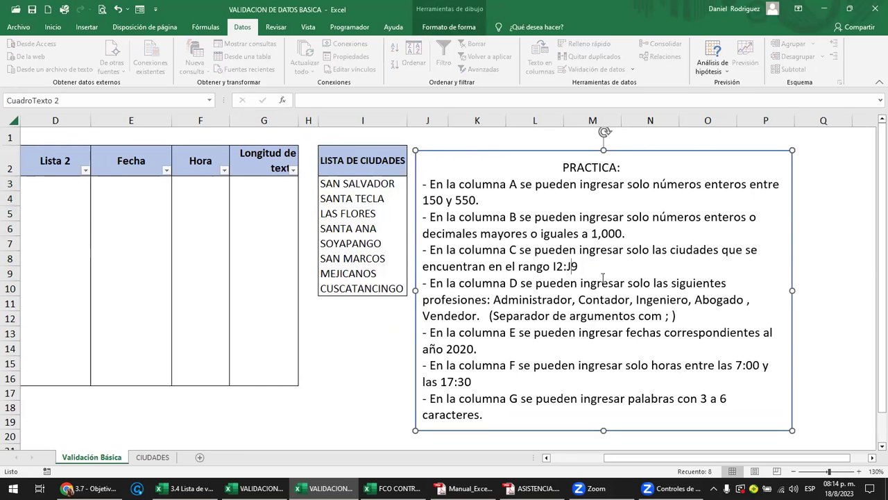
type("I")
key("Delete")
left_click(342, 331)
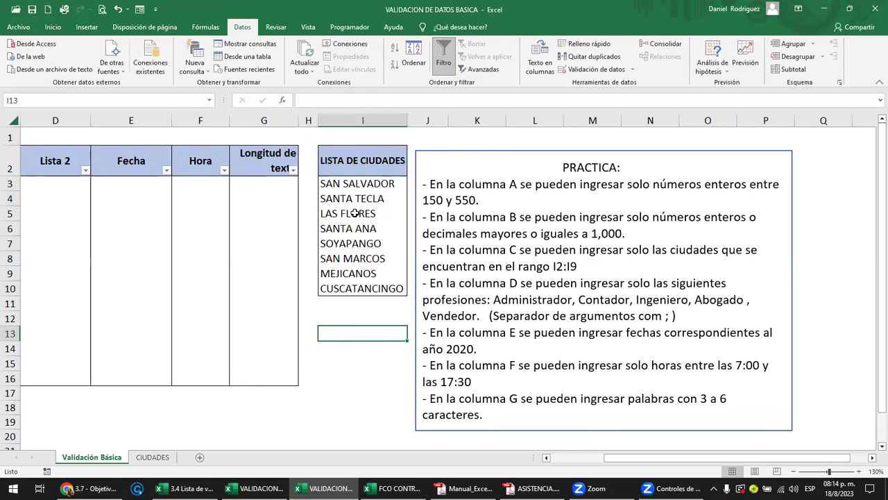
left_click(343, 161)
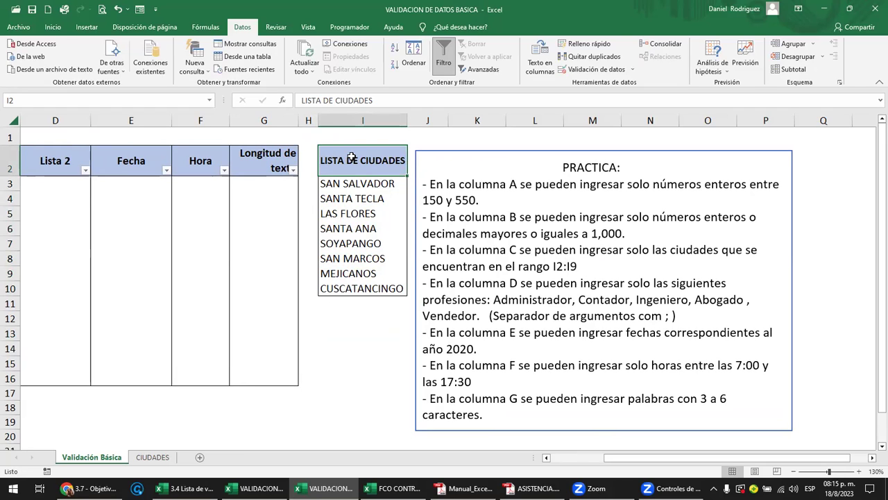
left_click_drag(368, 182, 363, 283)
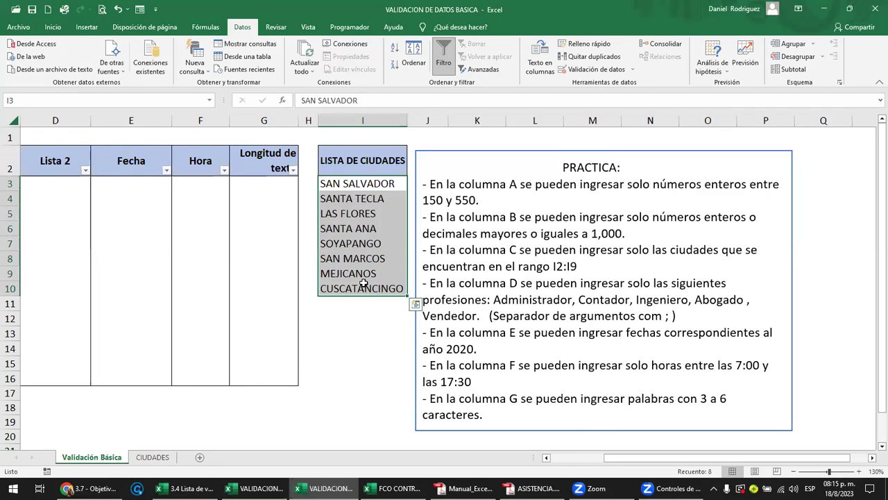
left_click(360, 305)
key("Left")
key("Left")
key("Left")
key("Left")
key("Left")
key("Left")
key("Left")
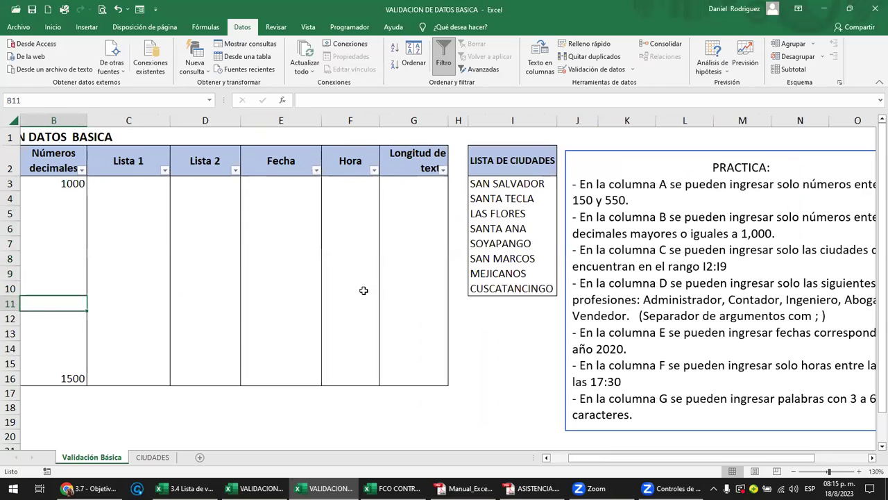
left_click(639, 250)
left_click(129, 181)
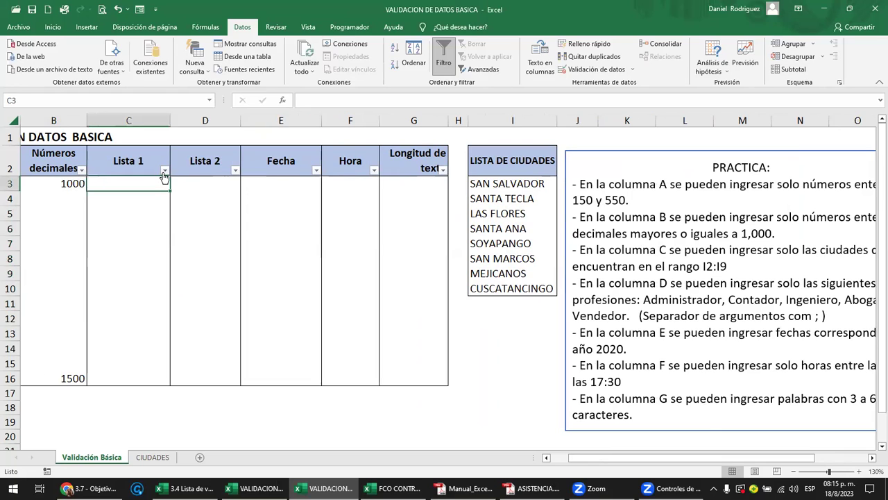
left_click(164, 172)
left_click(164, 173)
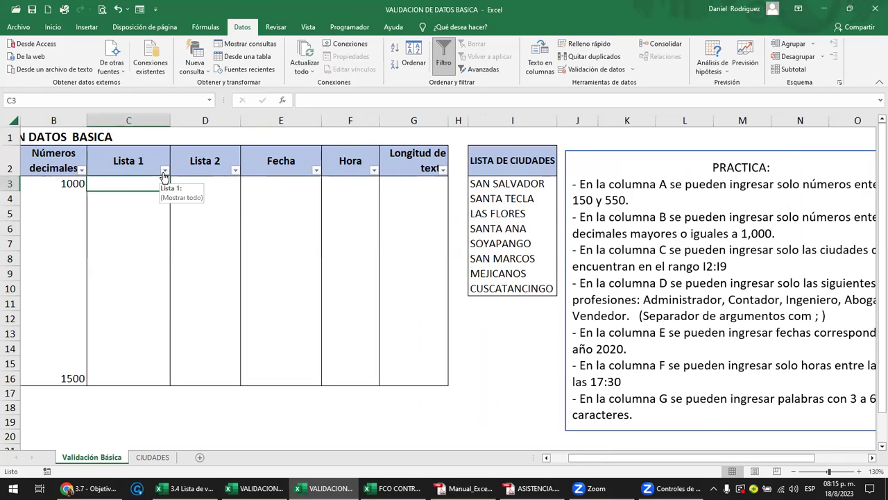
left_click_drag(515, 184, 517, 287)
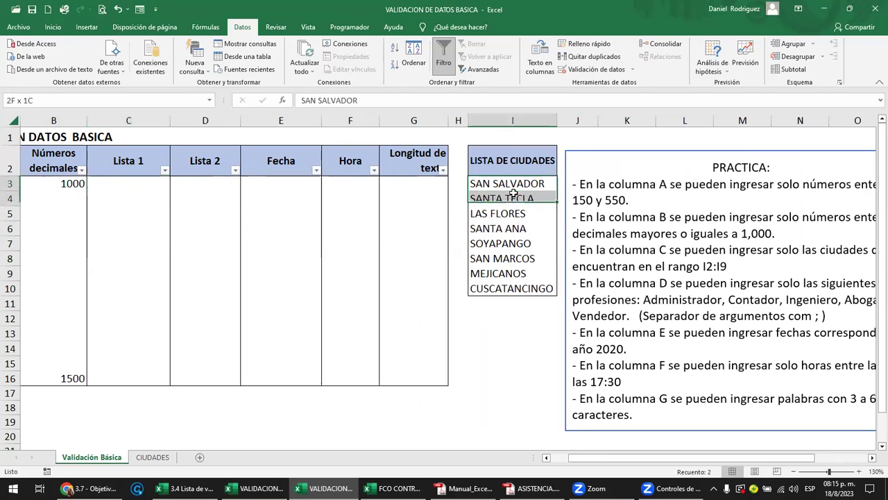
left_click(129, 188)
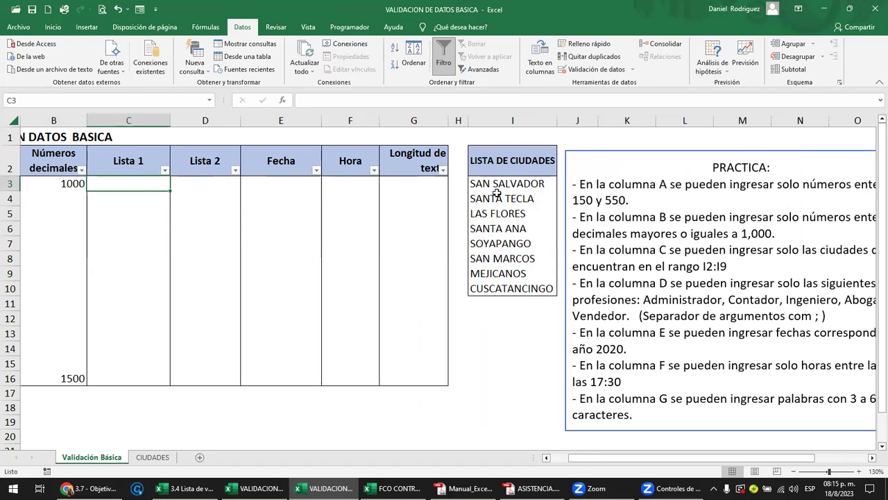
left_click_drag(148, 183, 142, 372)
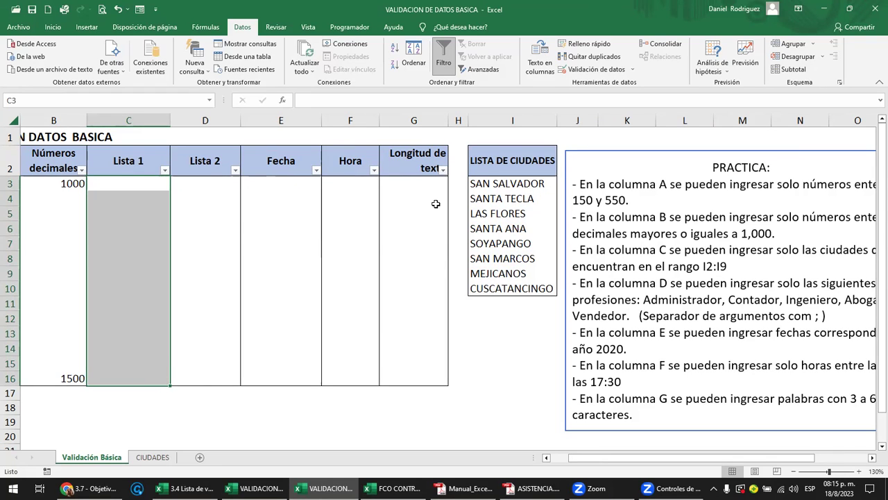
Step: Set a Lista validation with source SAN SALVADOR; SANTA TECLA; SANTA ANA on the Lista 1 cells
left_click(631, 69)
left_click(605, 83)
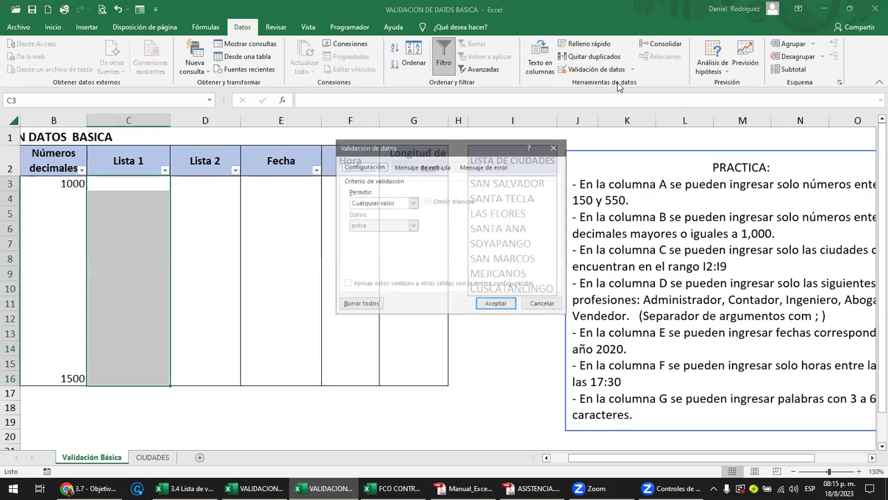
left_click(413, 202)
left_click(362, 235)
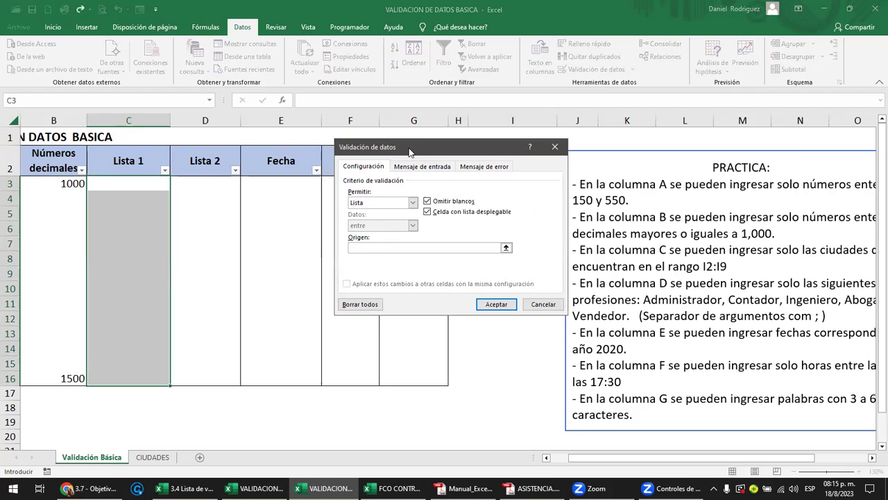
left_click_drag(410, 153, 249, 146)
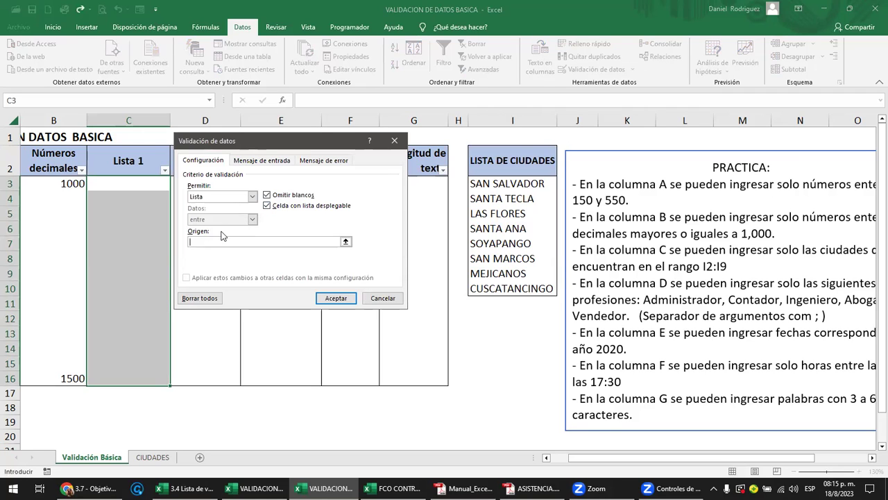
type("SAN SALVADOR;SANTA TECLA")
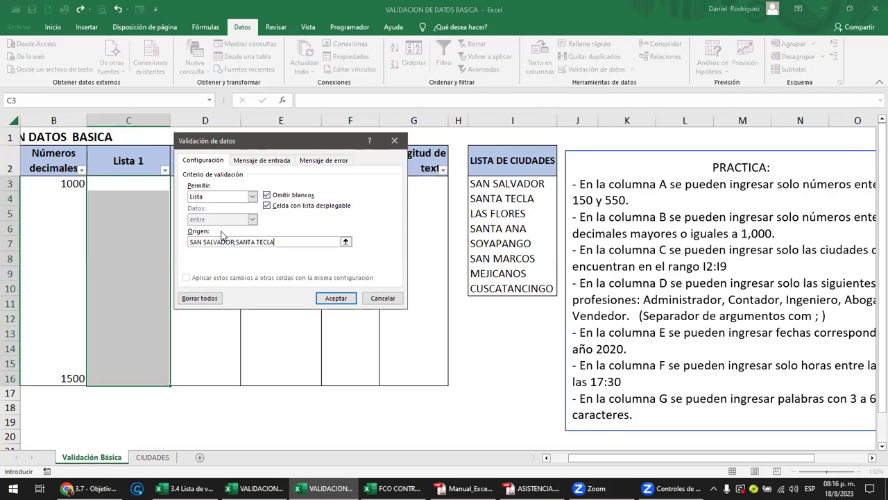
type("NTA ANA")
left_click(335, 299)
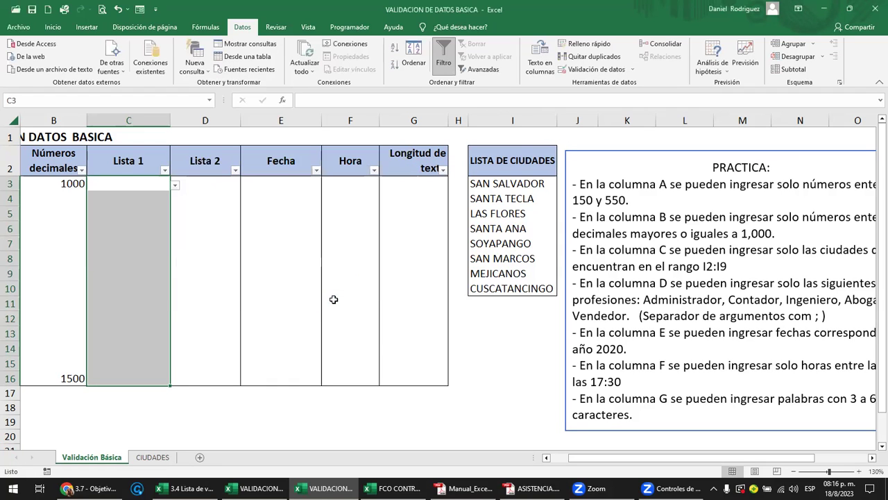
Step: Open the C3 city dropdown, close it without choosing, and reselect C3:C16
left_click(145, 184)
left_click(175, 186)
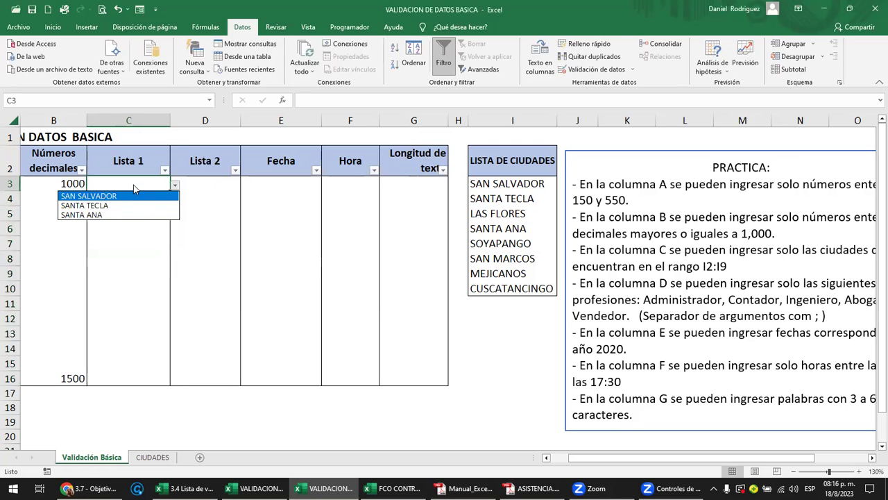
left_click(132, 185)
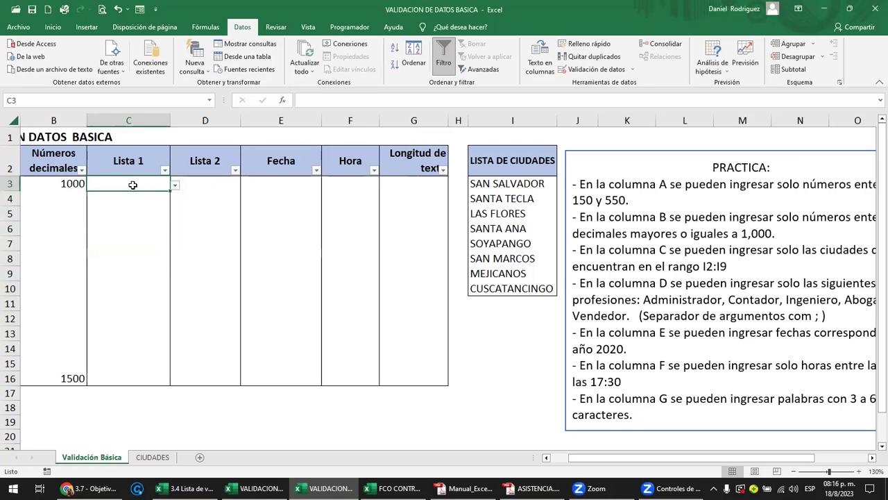
left_click_drag(133, 185, 141, 377)
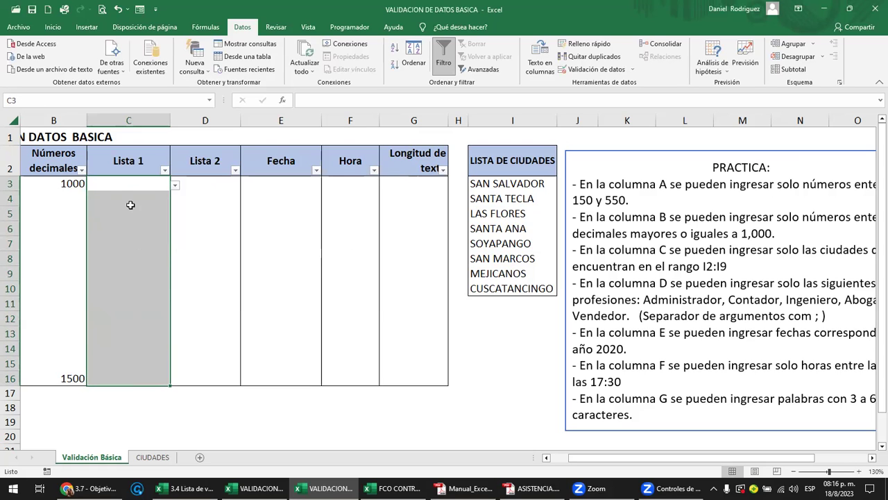
Step: Append ;LAS FLORES to the column C city list source after SANTA ANA
left_click(633, 74)
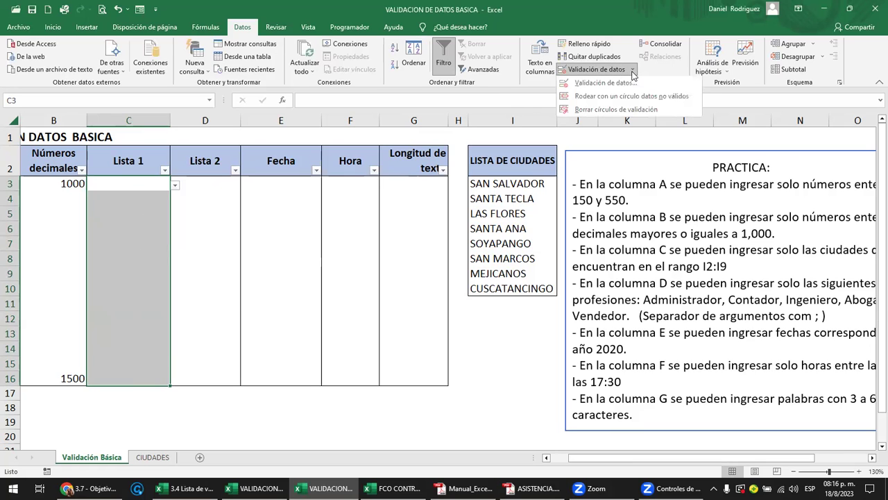
left_click(608, 86)
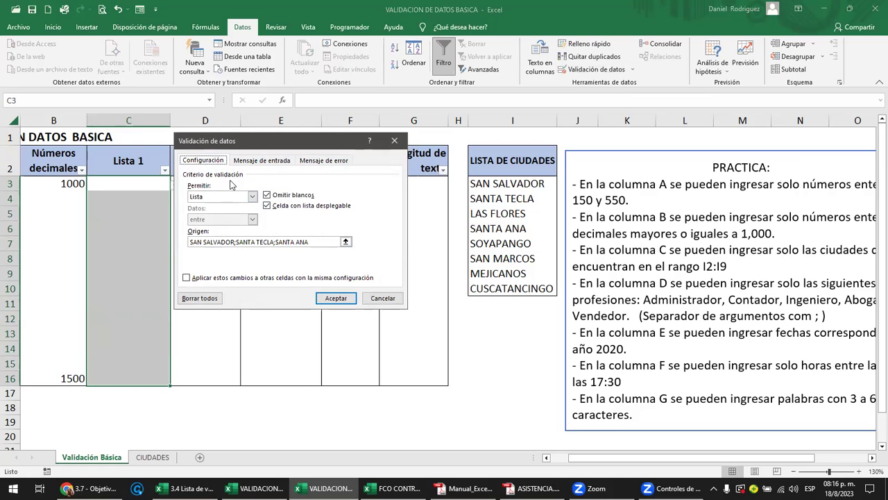
left_click(318, 241)
type(";L")
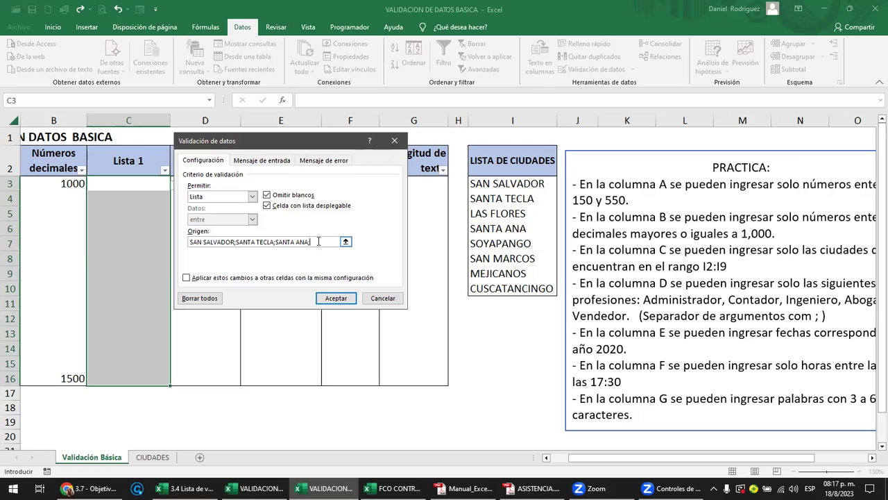
type("AS FLORES")
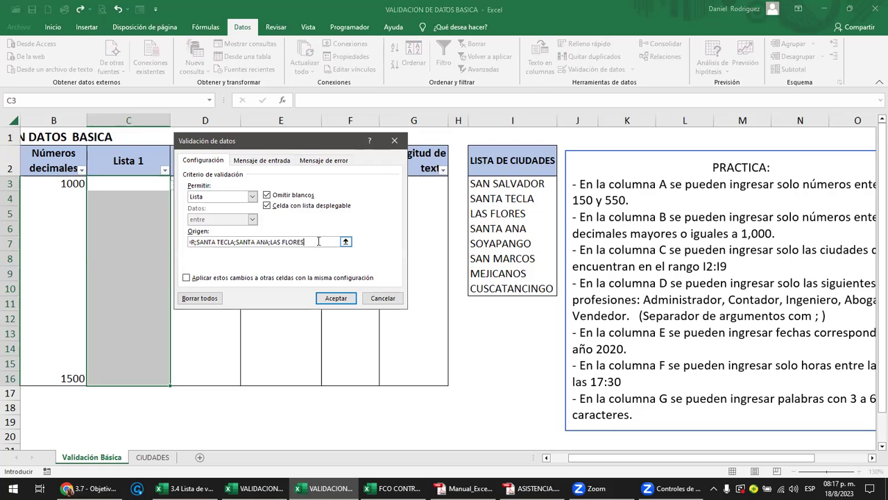
left_click(336, 298)
left_click(173, 186)
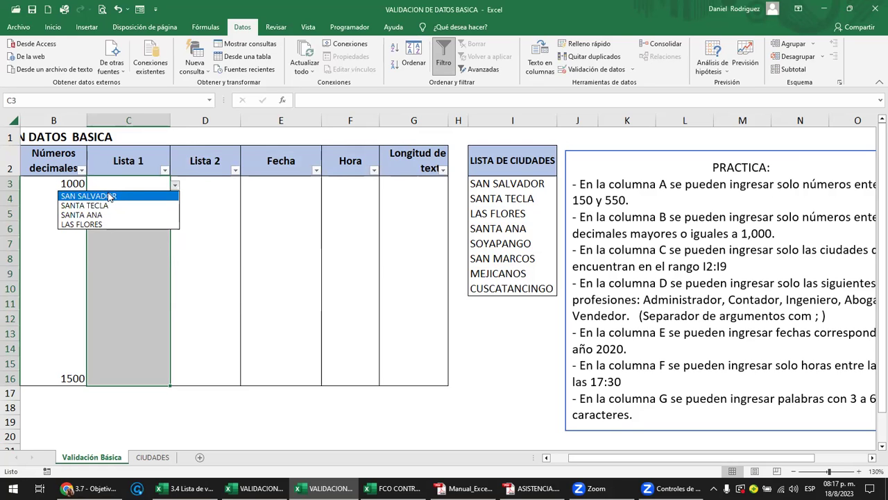
left_click(144, 184)
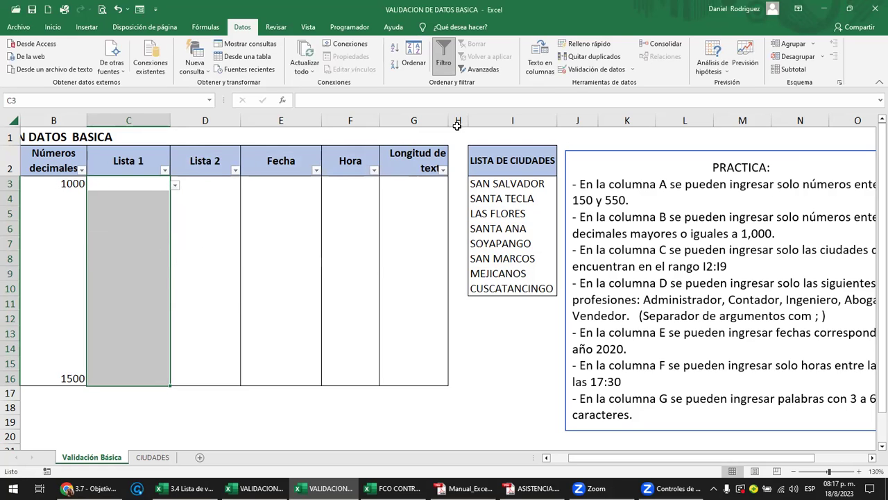
left_click(631, 71)
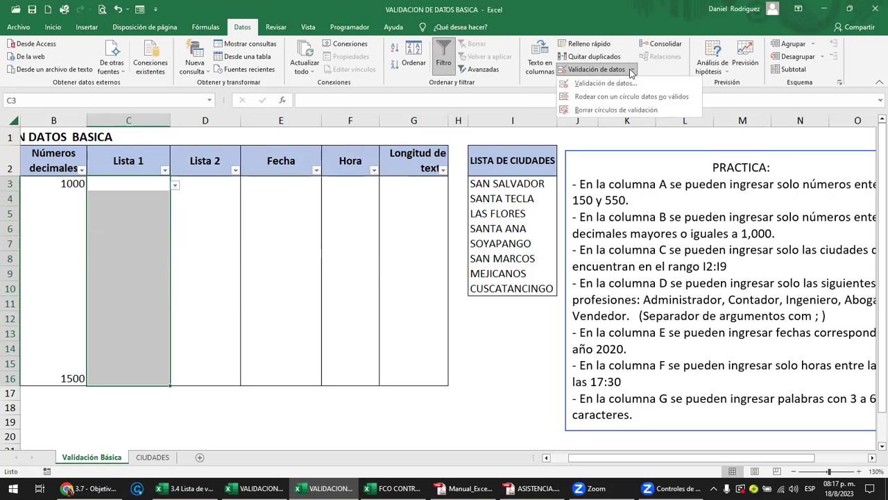
left_click(604, 83)
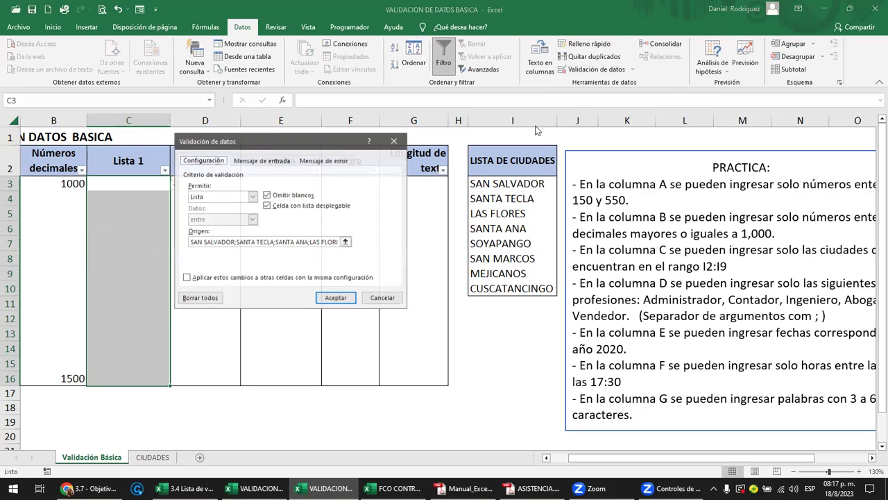
left_click(330, 243)
key("shift+Home")
key("Right")
key("Right")
key("Right")
key("Right")
key("Right")
key("Right")
key("Right")
left_click(244, 242)
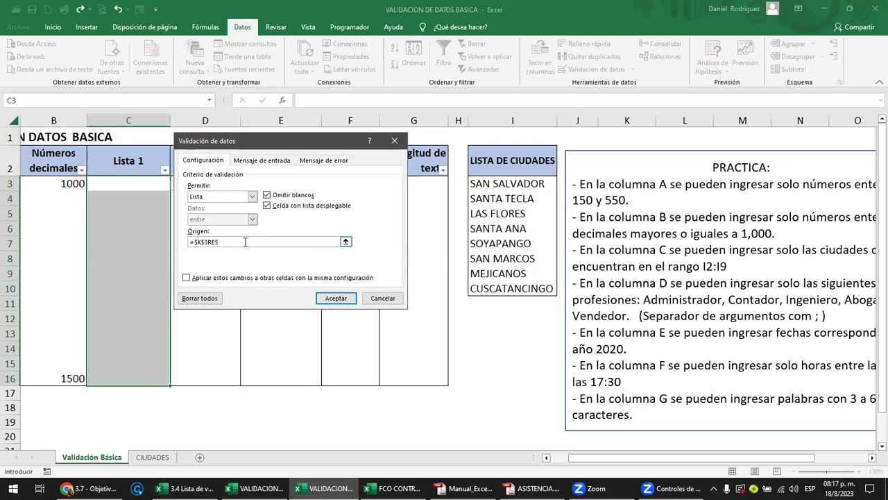
key("BackSpace")
key("BackSpace")
key("BackSpace")
key("BackSpace")
key("BackSpace")
key("BackSpace")
key("BackSpace")
key("BackSpace")
type("N SALVADOR;M")
type("EJICANOS;")
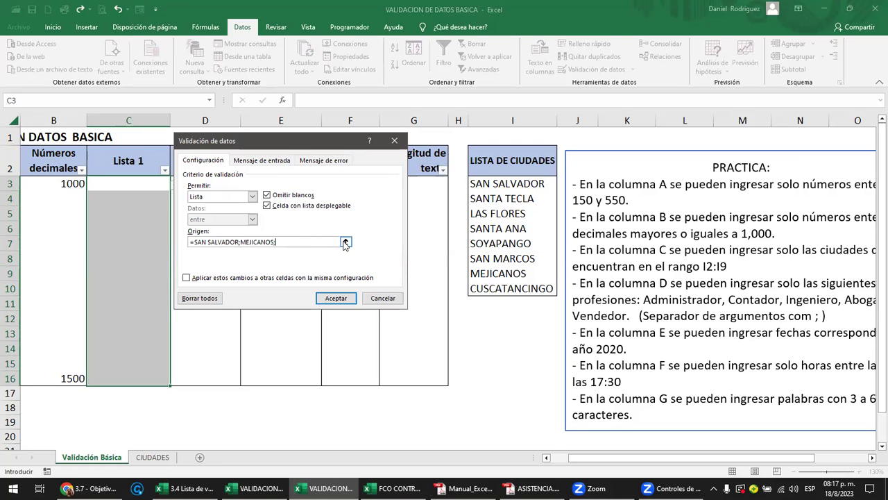
type("SAN SALVADOR")
left_click(335, 299)
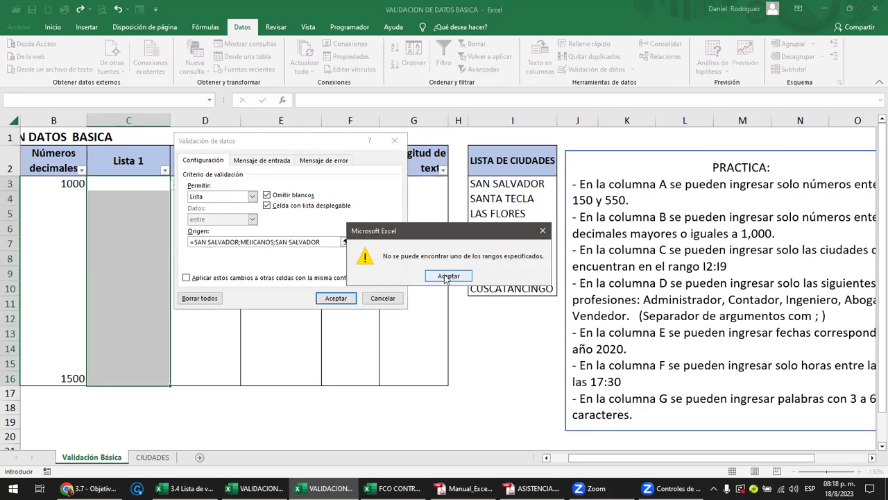
left_click(438, 276)
left_click(350, 300)
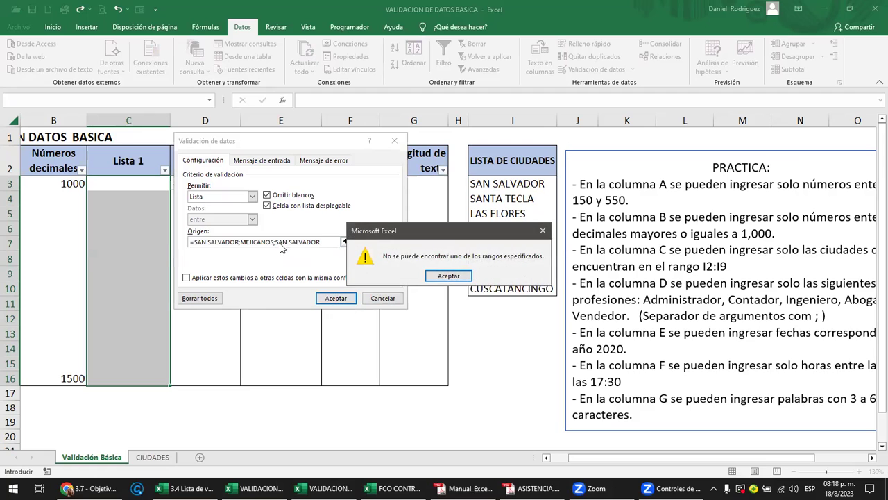
left_click(463, 277)
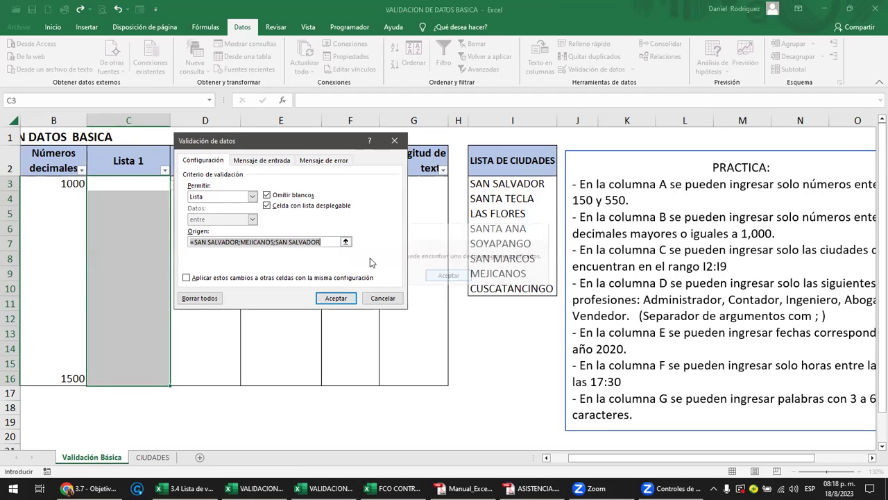
left_click(340, 244)
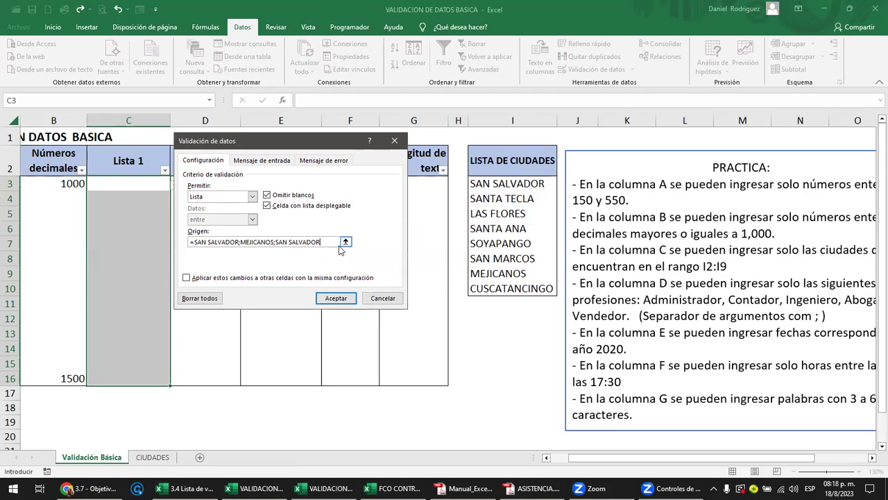
key("BackSpace")
key("BackSpace")
key("BackSpace")
key("BackSpace")
key("BackSpace")
key("BackSpace")
key("BackSpace")
key("BackSpace")
type("TA ANA")
left_click(323, 299)
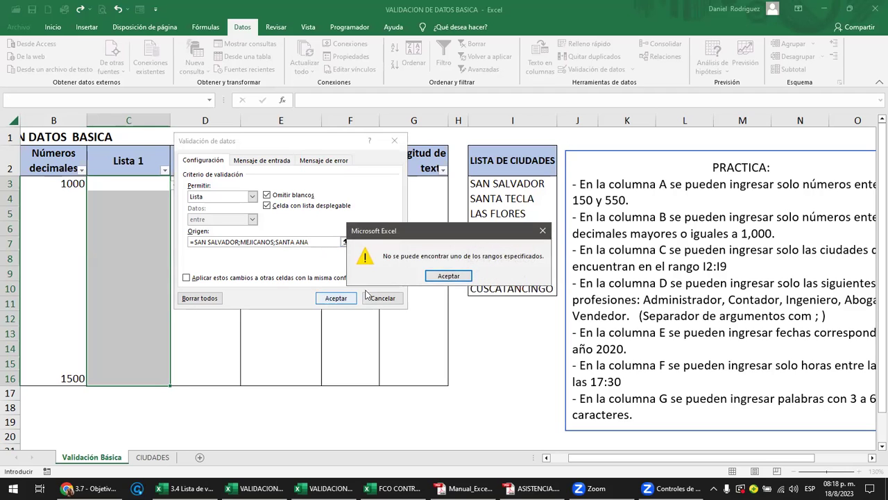
left_click(449, 275)
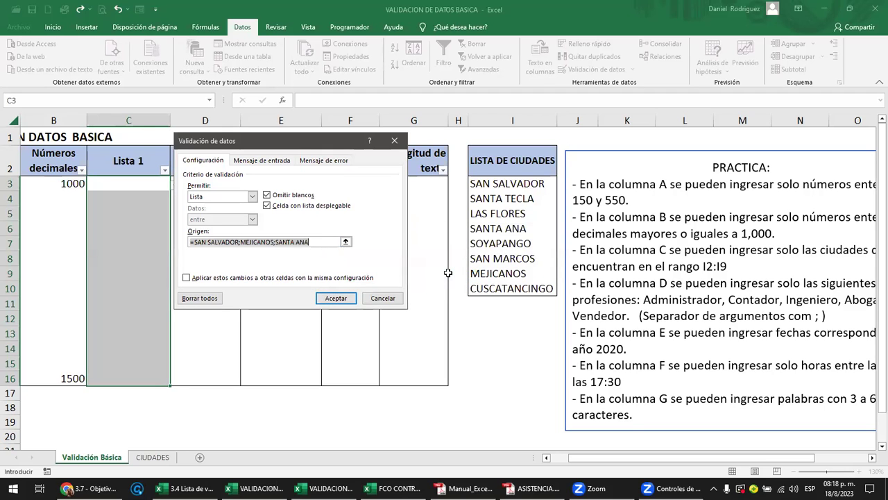
left_click(237, 241)
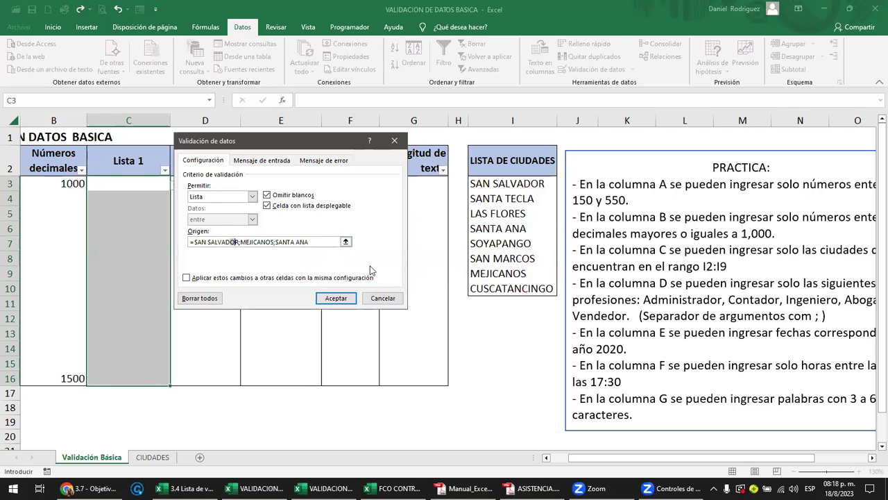
key("Return")
left_click(138, 182)
left_click_drag(139, 182, 138, 363)
left_click(177, 185)
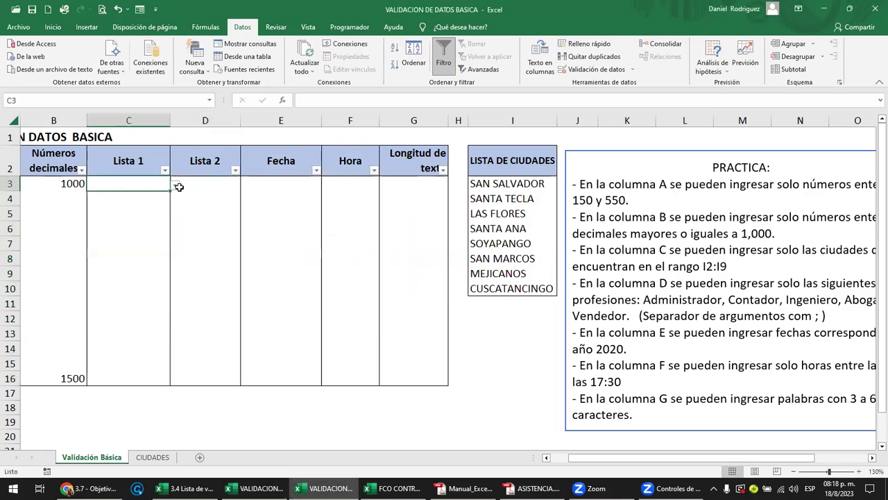
Step: Append ;SAN SALVADOR to the Origen list for C3:C16, after LAS FLORES
left_click(176, 185)
key("Escape")
left_click_drag(142, 184, 149, 375)
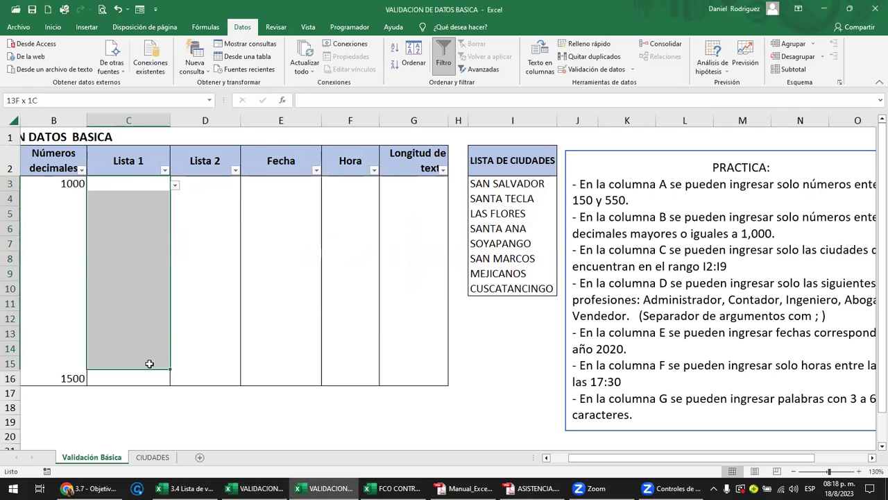
left_click(594, 69)
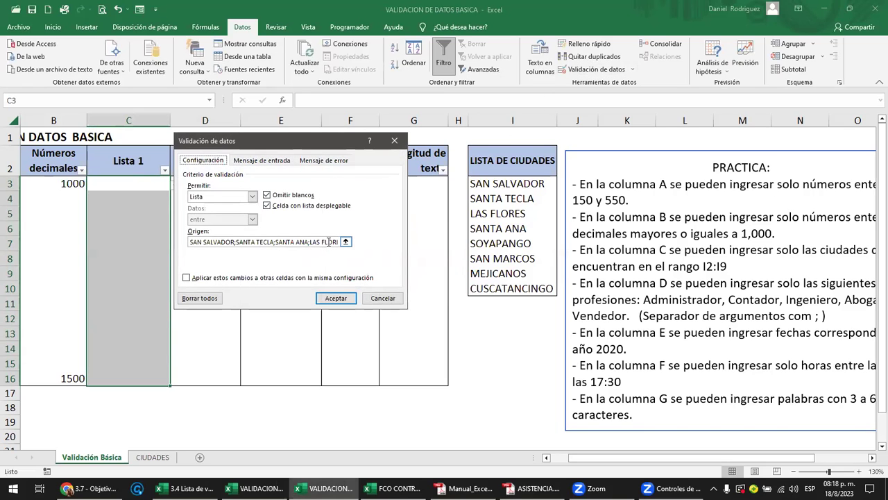
left_click(346, 241)
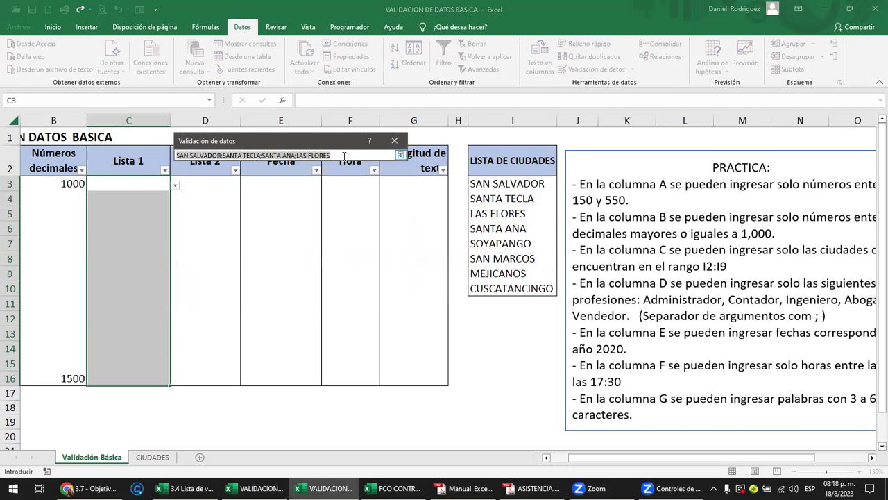
left_click(401, 155)
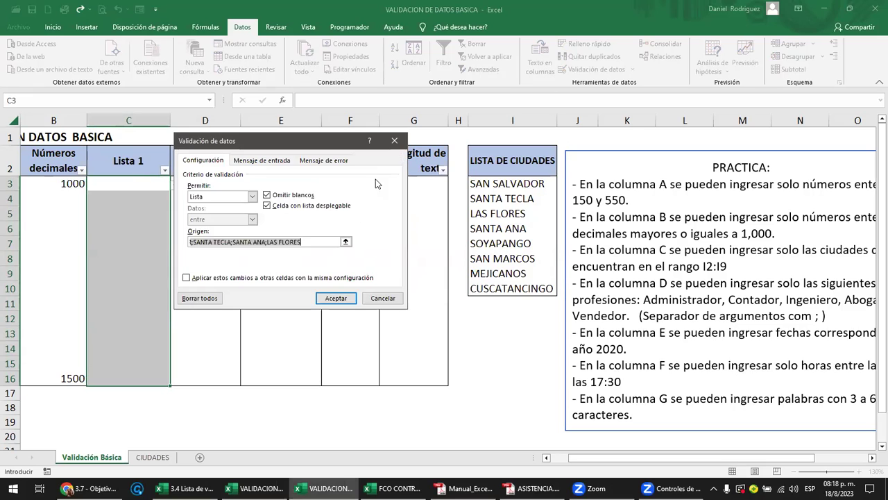
left_click(346, 242)
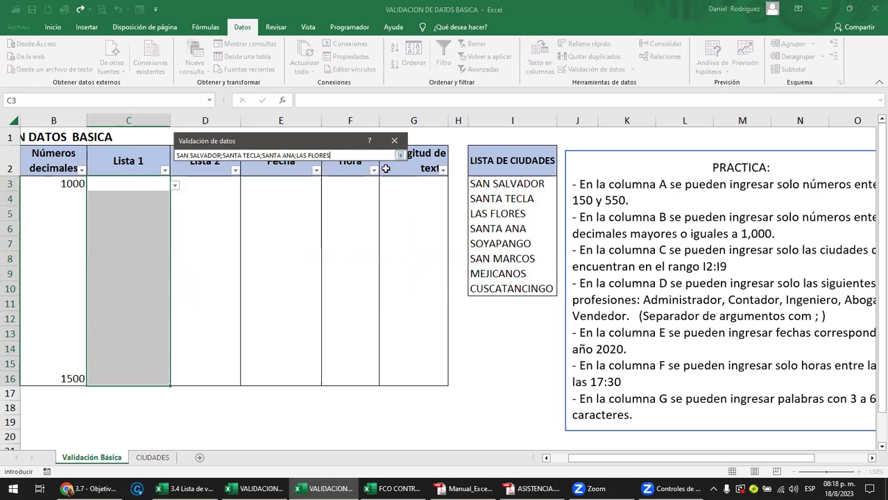
type(";S")
type("AN SALVADOR")
left_click(401, 154)
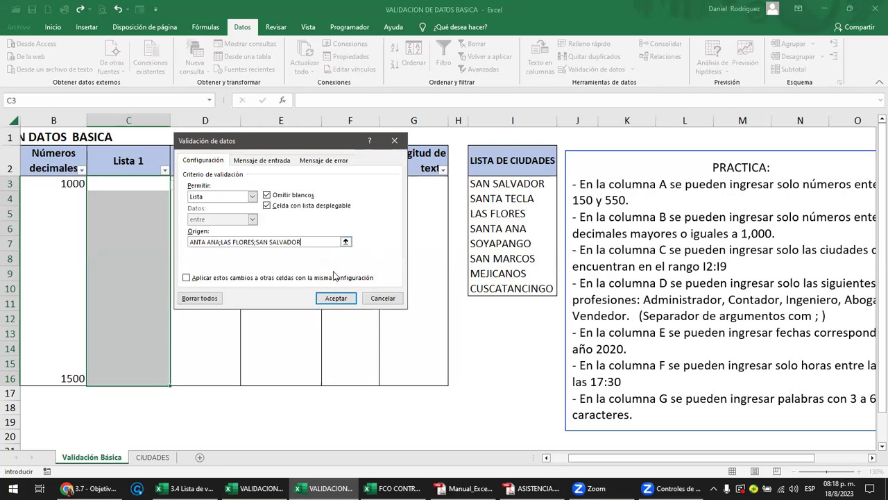
left_click(334, 299)
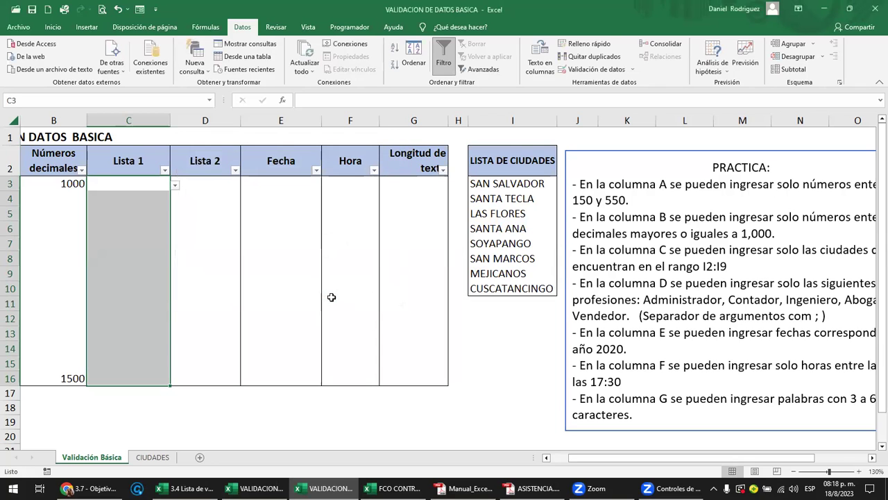
Step: Show C3's dropdown with its five city entries
left_click(175, 185)
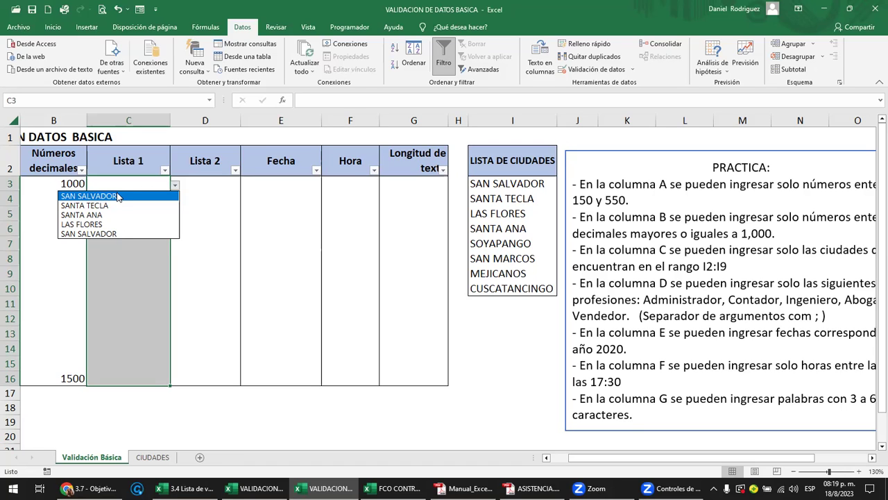
Step: Pick SAN SALVADOR from the city dropdowns in C3 and C8
left_click(118, 197)
left_click(204, 205)
left_click(161, 259)
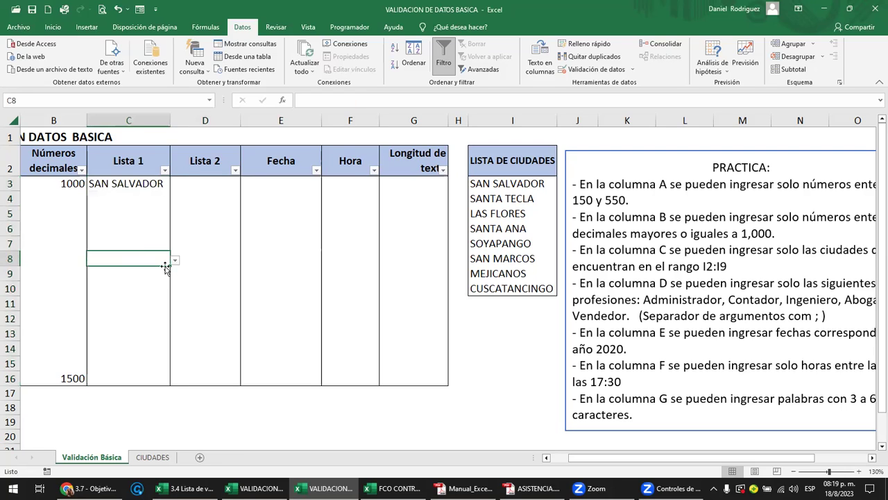
left_click(175, 260)
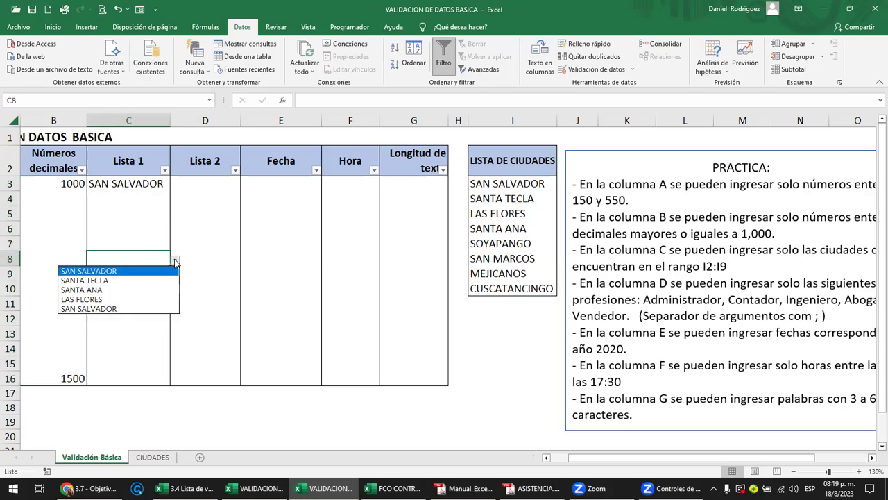
left_click(111, 307)
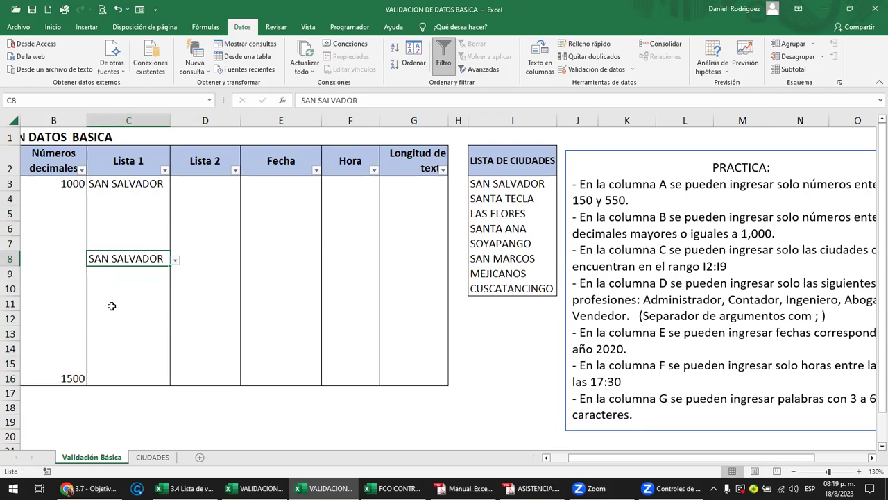
left_click(175, 261)
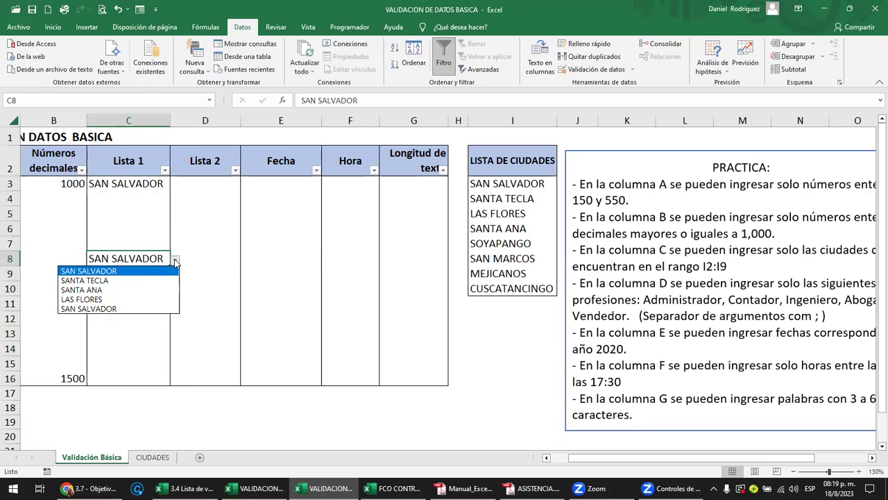
left_click(115, 275)
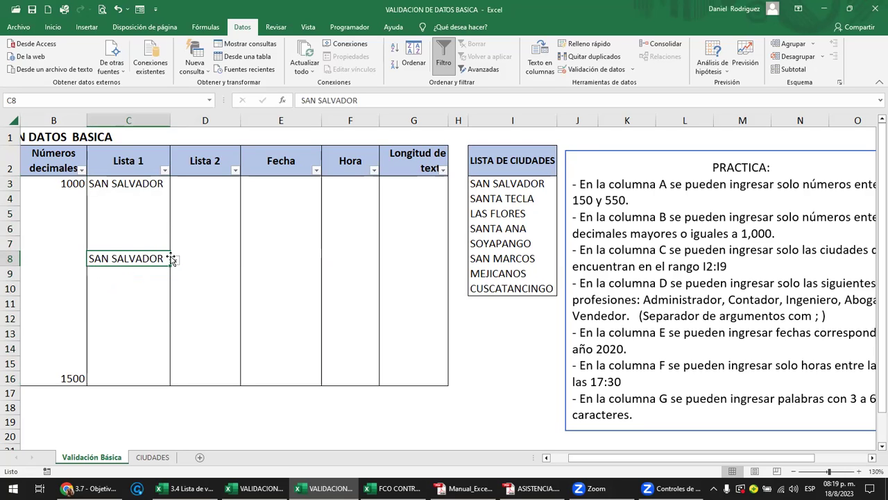
Step: Open C5's city dropdown and close it without choosing a city
left_click(150, 216)
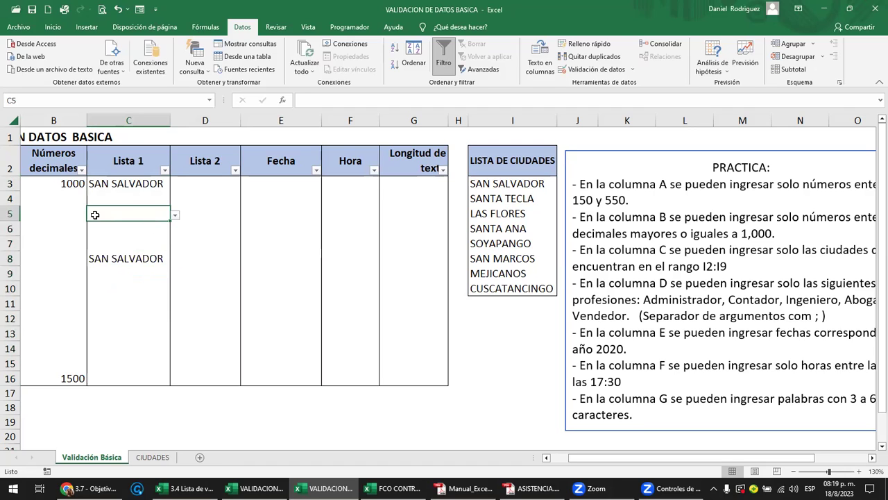
left_click(176, 215)
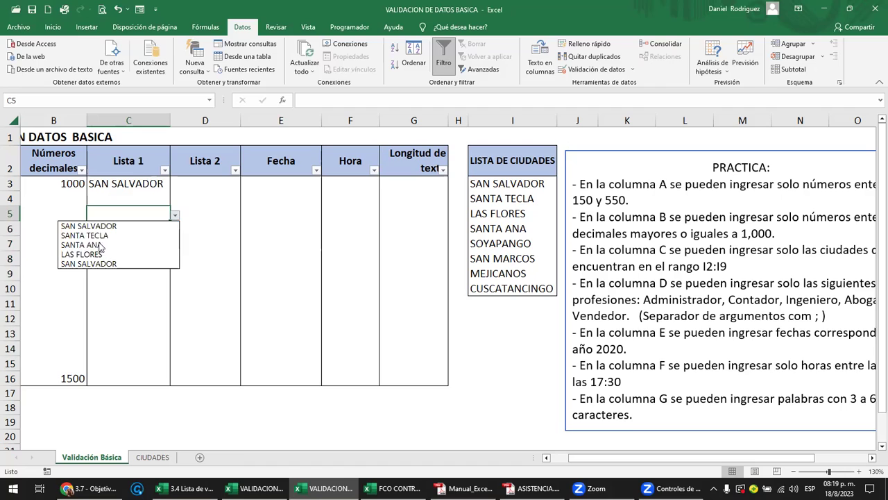
key("Escape")
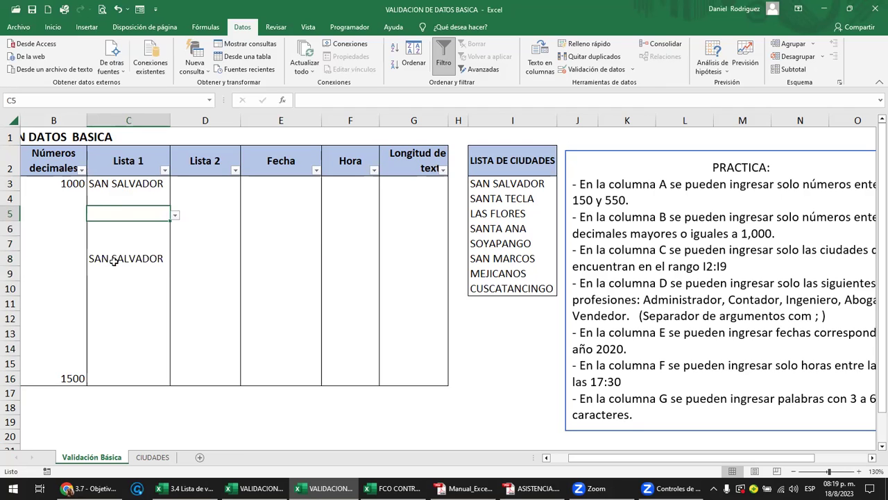
left_click(54, 217)
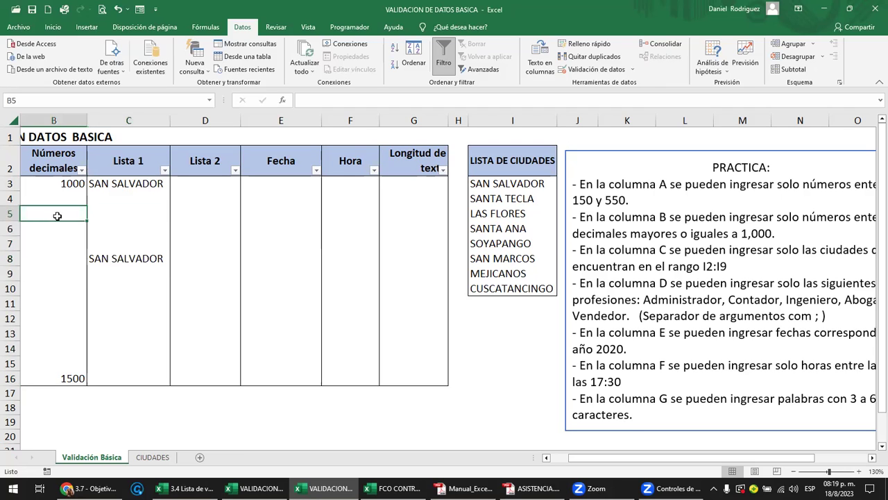
left_click(127, 216)
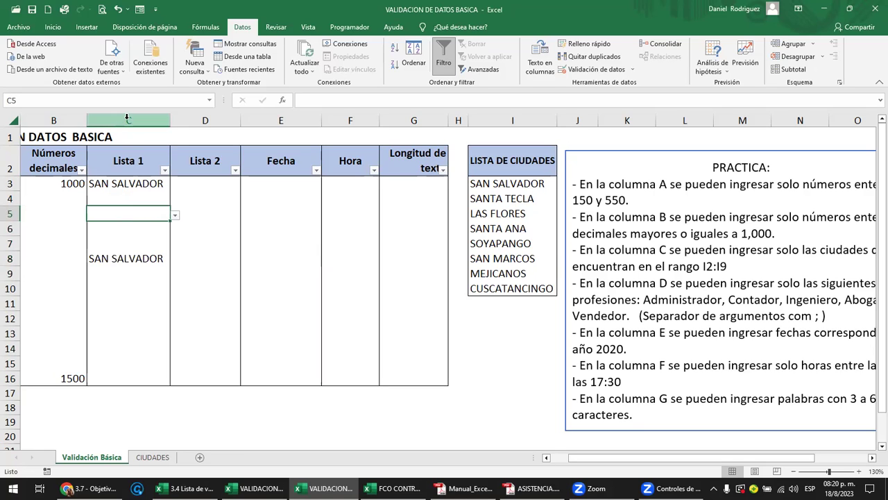
Step: Test validation by entering X in B8 and cancelling the rejected entry
left_click_drag(59, 216, 394, 214)
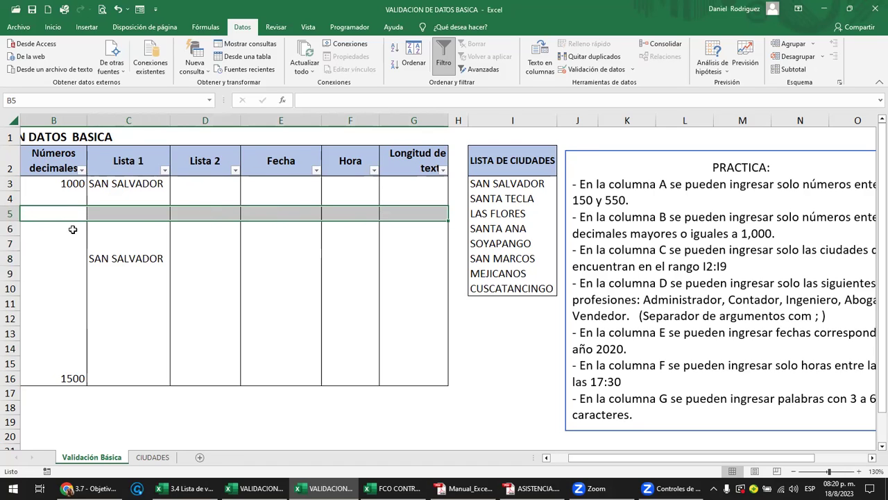
left_click_drag(47, 216, 404, 211)
left_click(52, 216)
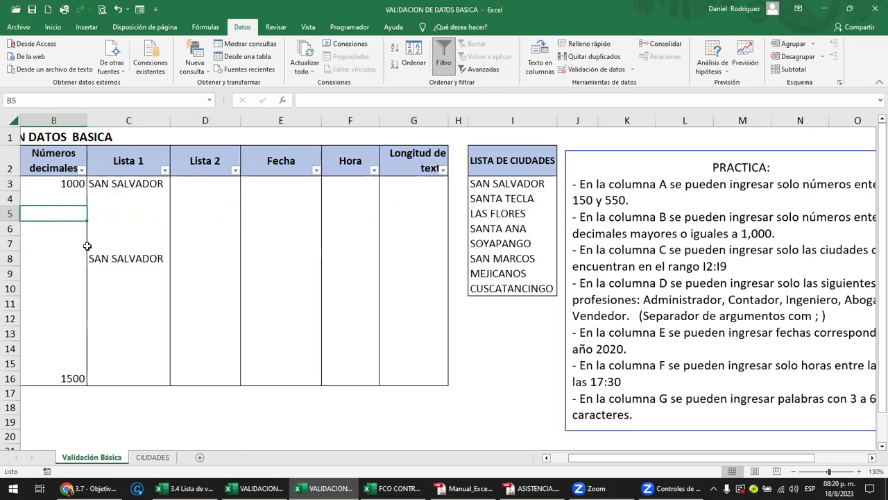
left_click(78, 255)
type("X")
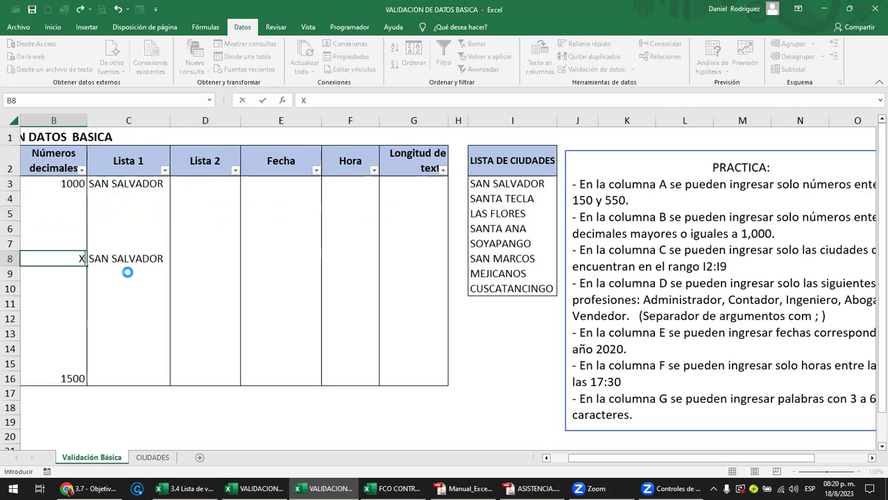
key("Return")
key("Escape")
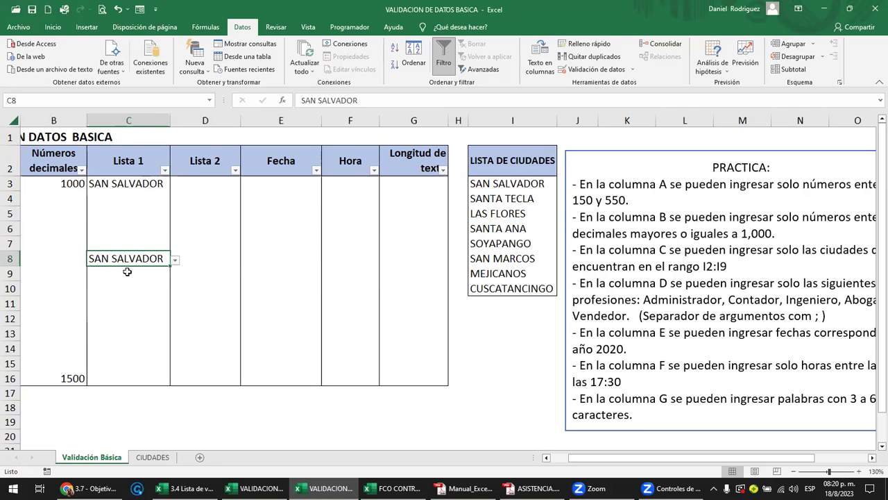
Step: Select row 8 from B8 across to G8
key("Left")
key("shift+Right")
key("shift+Right")
key("shift+Right")
key("shift+Right")
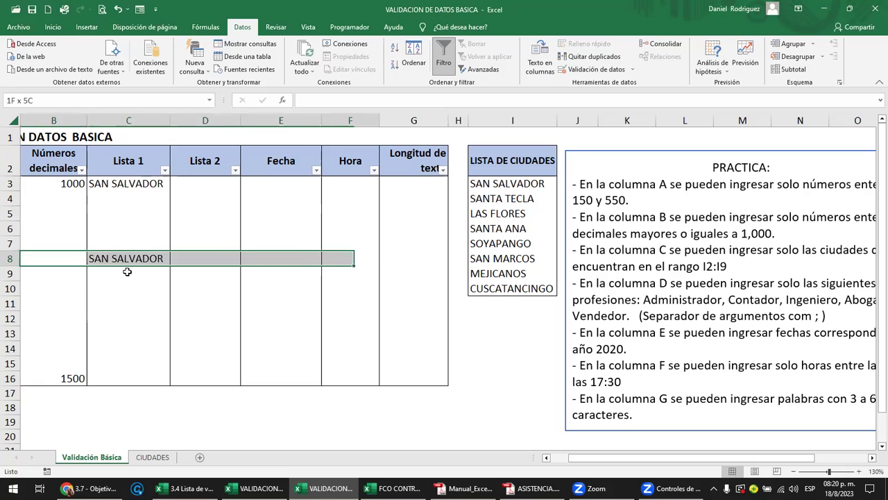
key("shift+Right")
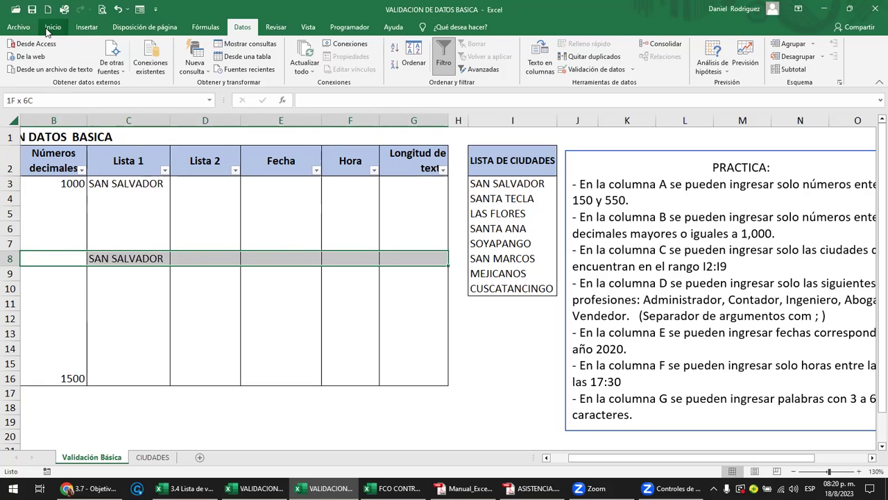
left_click(52, 26)
Step: Fill B8:G8 yellow, then paste only its values into row 18
left_click(182, 66)
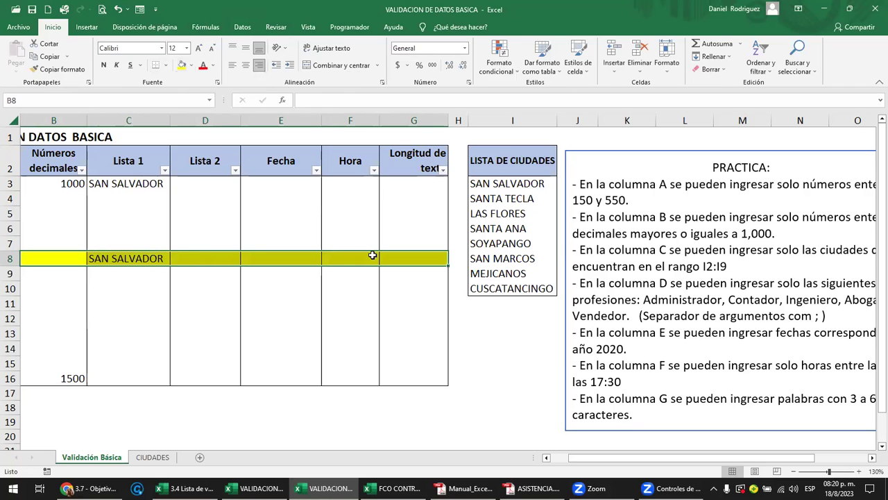
key("ctrl+c")
key("Down")
key("Down")
key("Down")
key("Down")
key("Down")
key("Down")
key("Down")
key("Down")
key("Down")
key("Return")
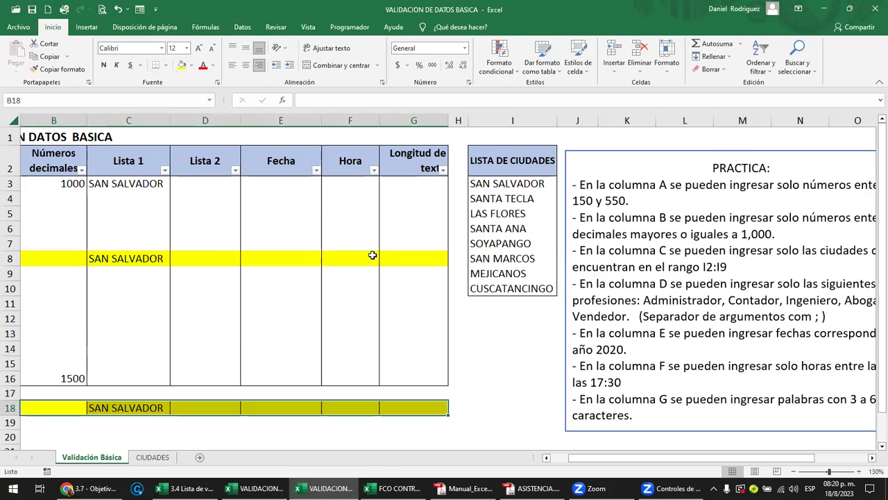
key("ctrl+z")
right_click(62, 405)
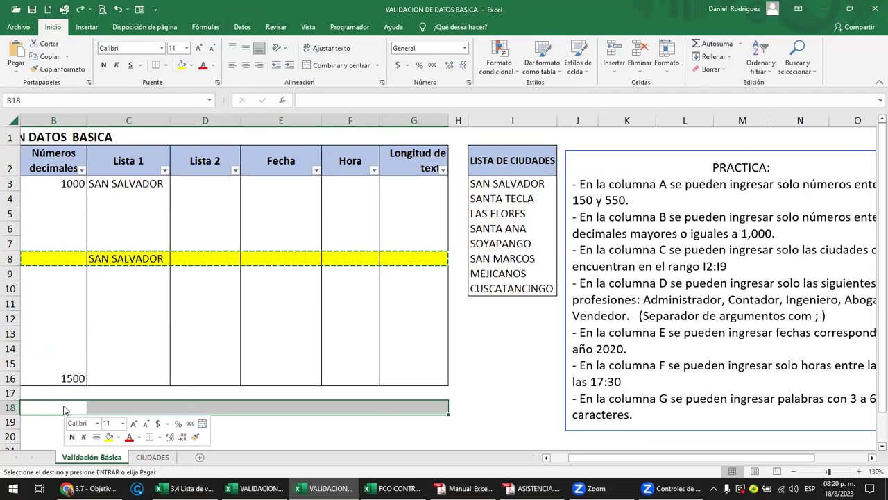
left_click(104, 203)
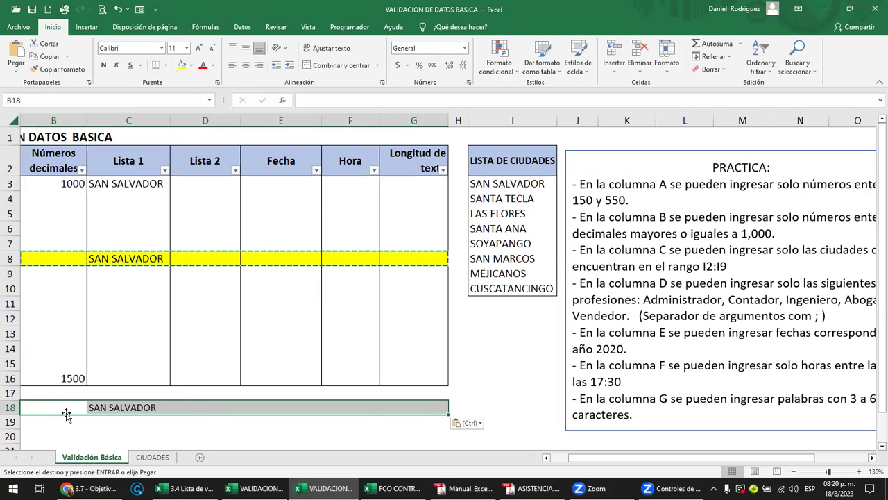
key("Left")
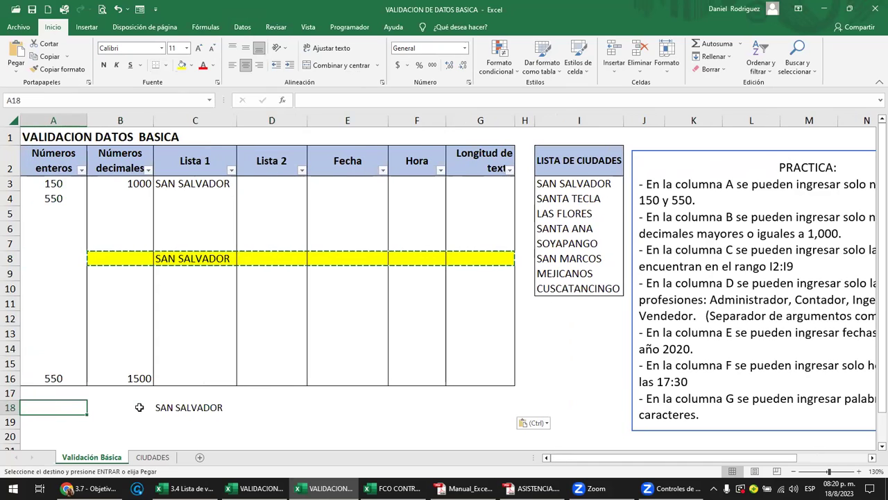
Step: Enter test values in row 18: a name, C001, A, A, A and 5000
type("JUAN")
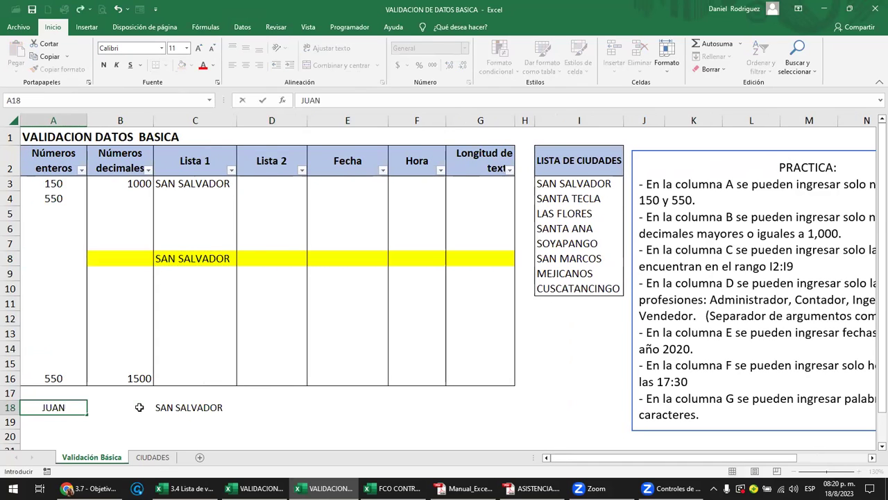
left_click(139, 407)
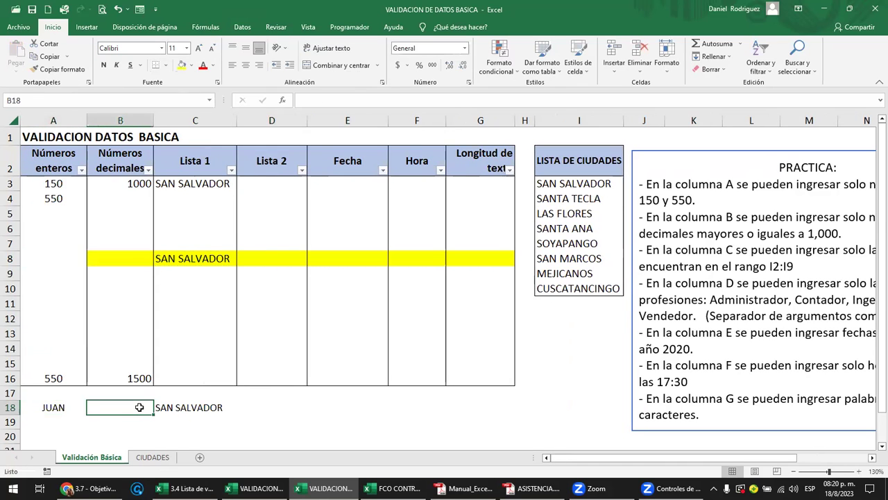
type("C001")
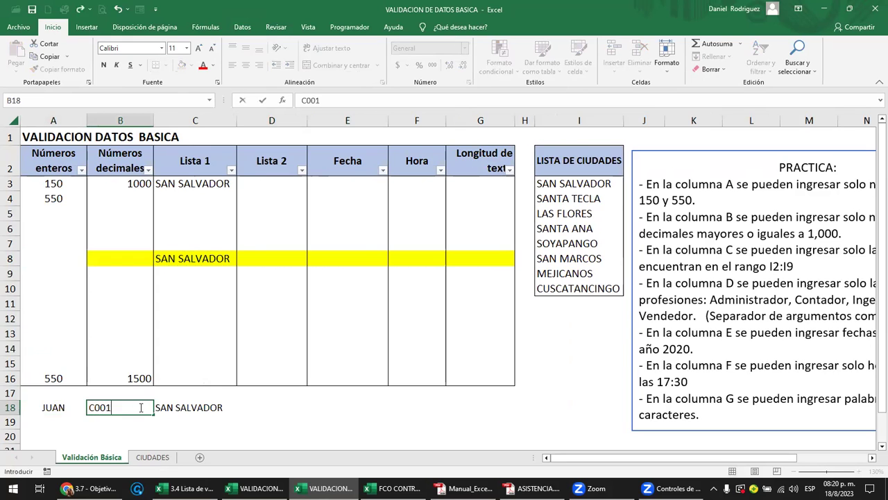
key("Tab")
key("Tab")
type("A")
key("Tab")
type("A")
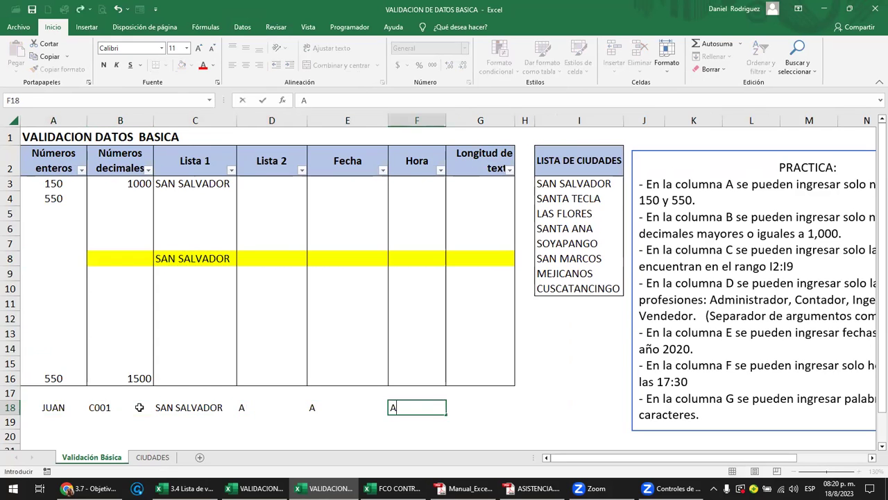
key("Tab")
type("A")
key("Tab")
type("5000")
key("Return")
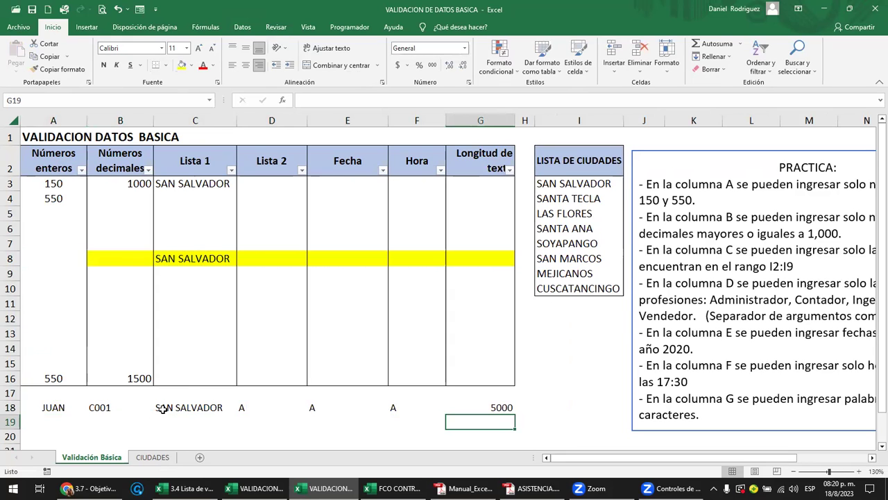
left_click(160, 411)
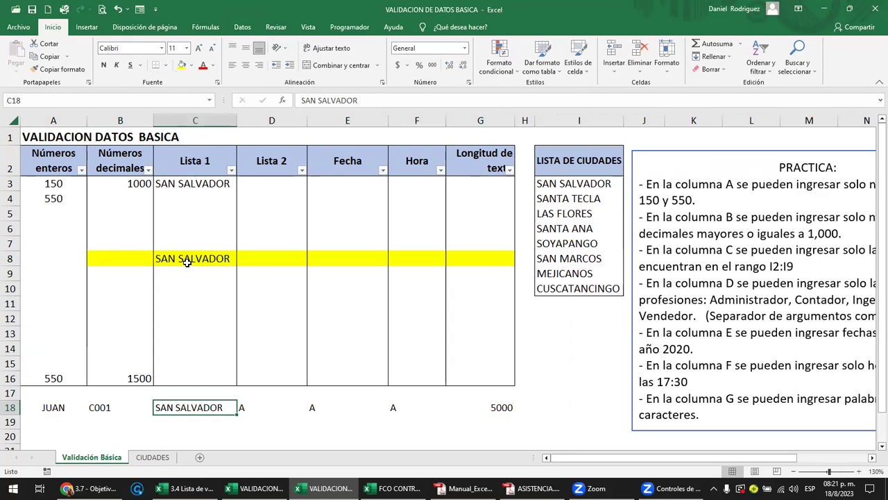
Step: Copy the row 18 test entries into row 19 and clear G19
left_click_drag(55, 408, 501, 409)
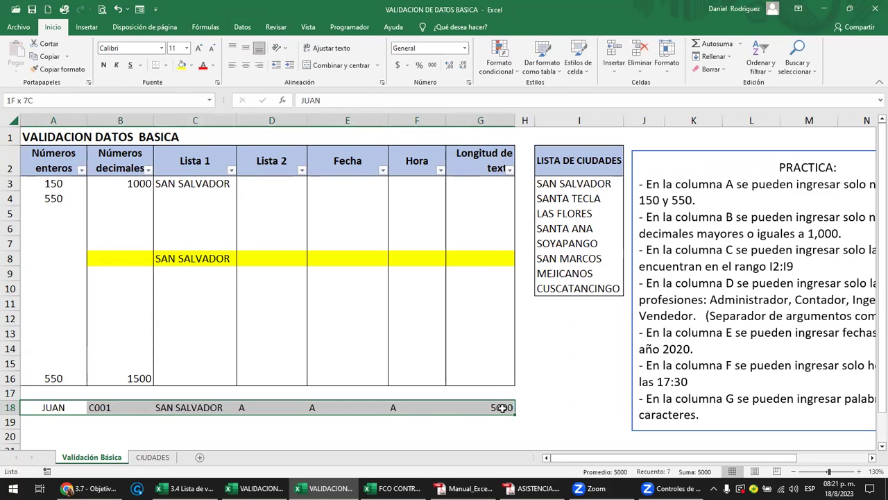
key("ctrl+c")
key("Down")
key("Return")
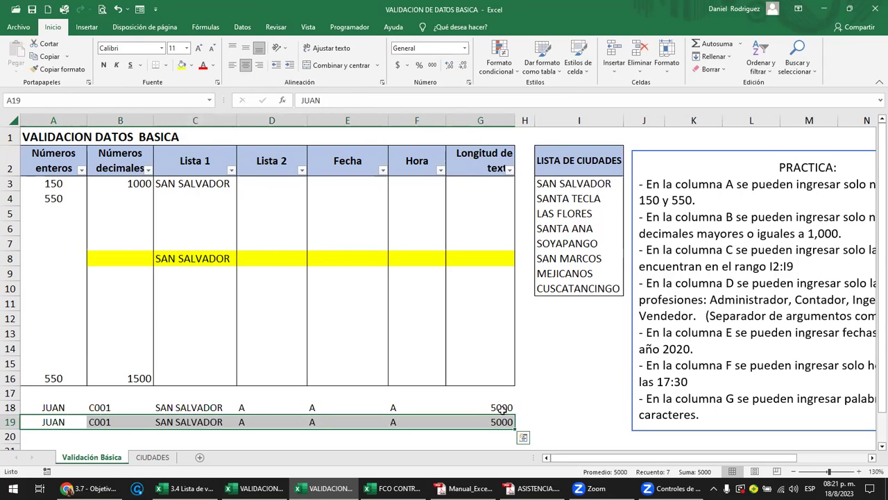
key("Right")
key("Right")
key("Right")
key("Right")
key("Right")
key("Right")
key("Delete")
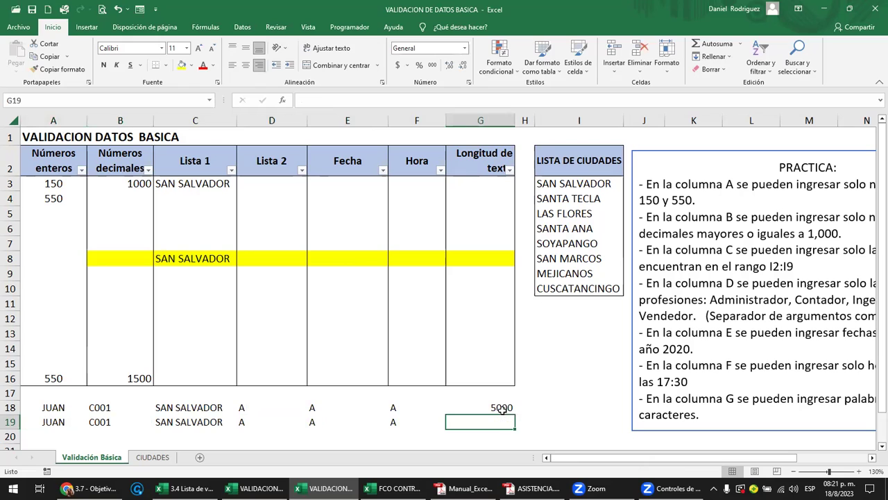
left_click(569, 407)
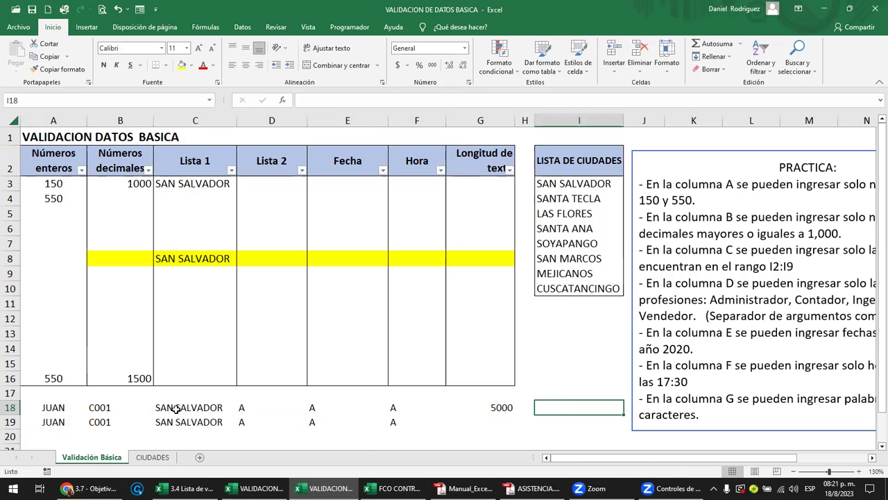
left_click_drag(47, 407, 489, 408)
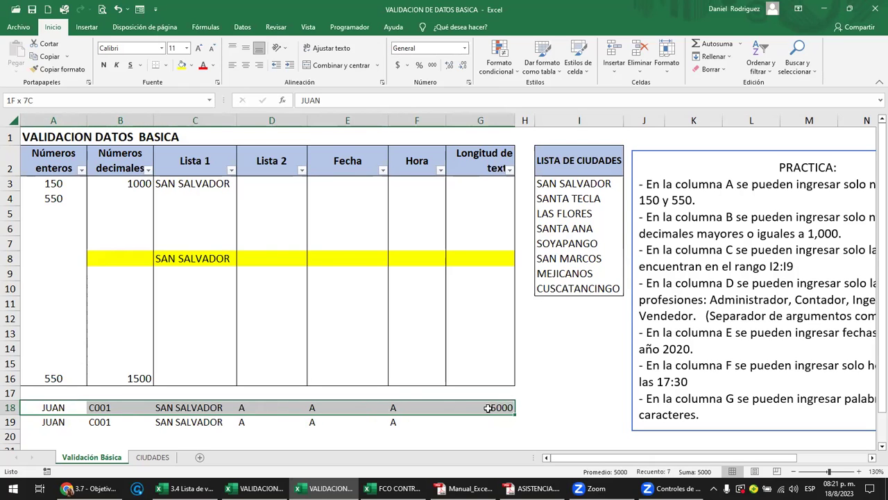
left_click_drag(50, 423, 484, 426)
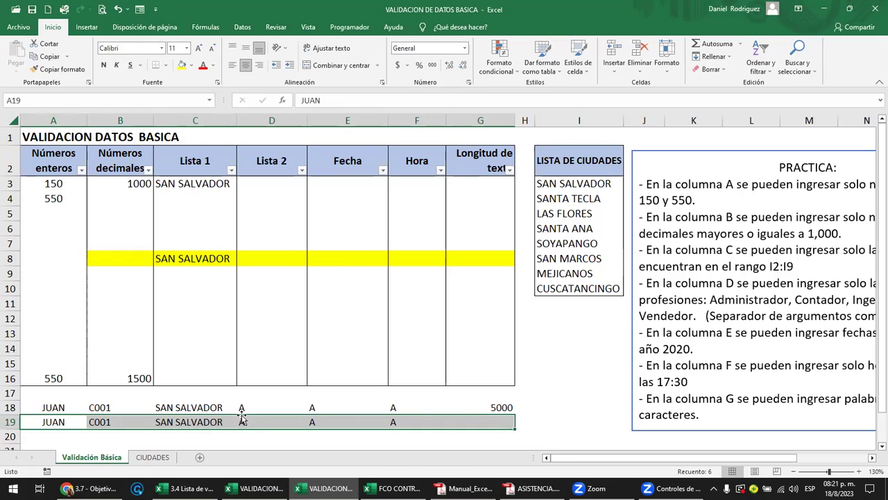
left_click(492, 421)
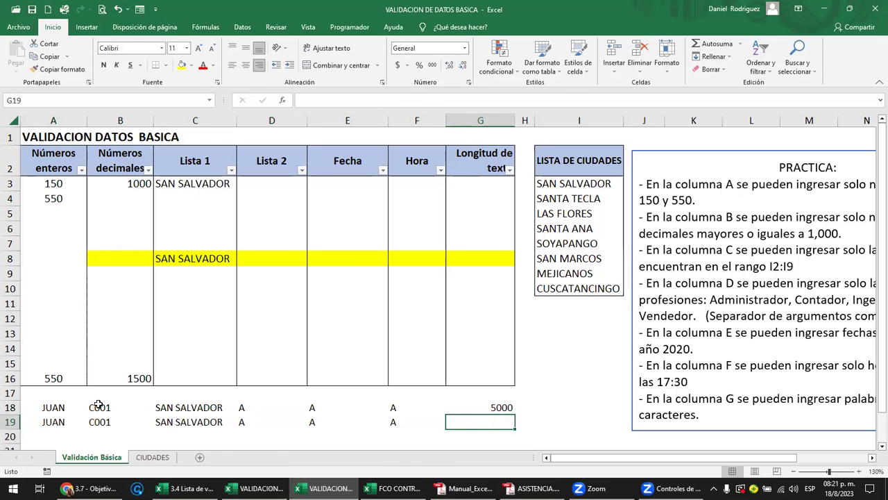
Step: Copy row 18 into row 19 again, then delete everything in A18:G19
left_click_drag(54, 408, 476, 412)
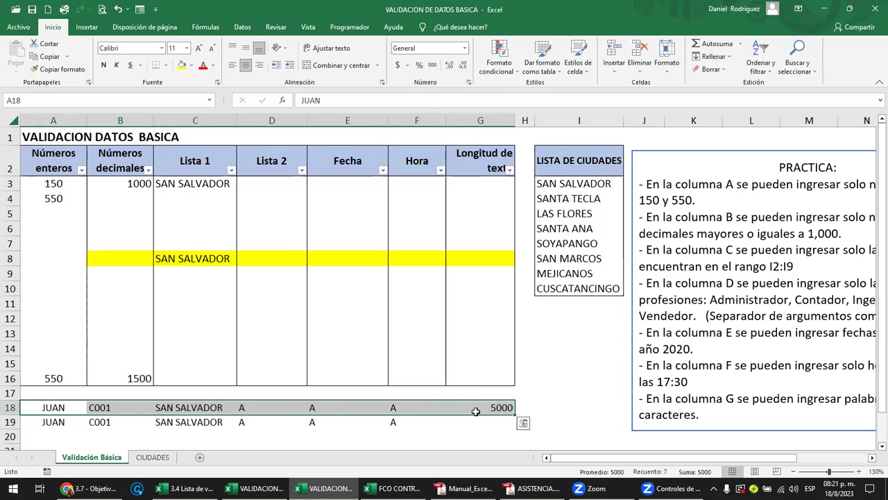
key("ctrl+c")
key("Down")
key("Return")
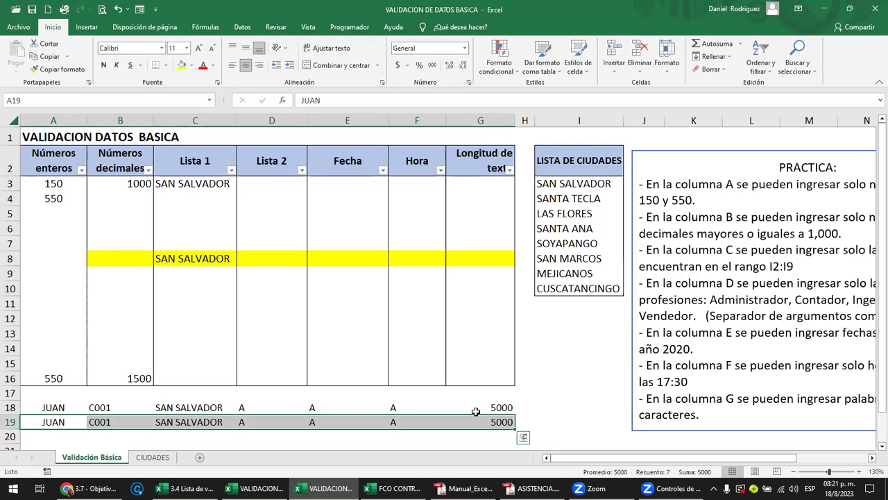
left_click(101, 420)
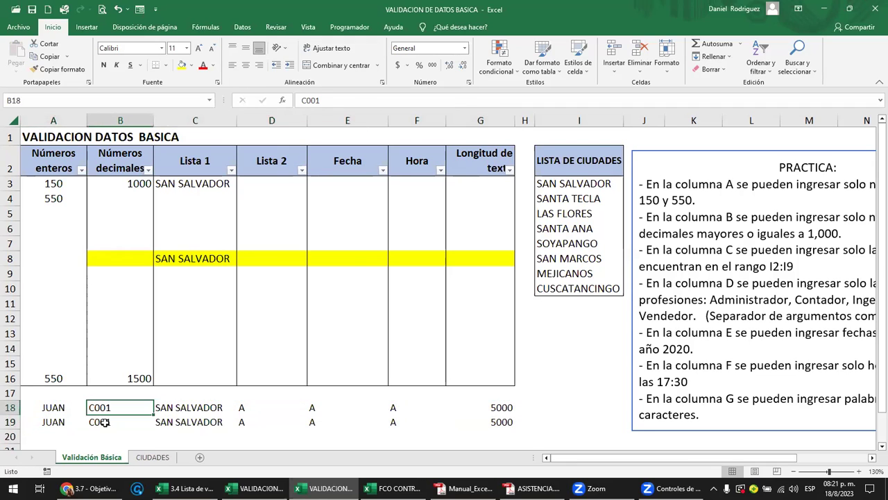
left_click(101, 410)
left_click_drag(506, 409, 514, 422)
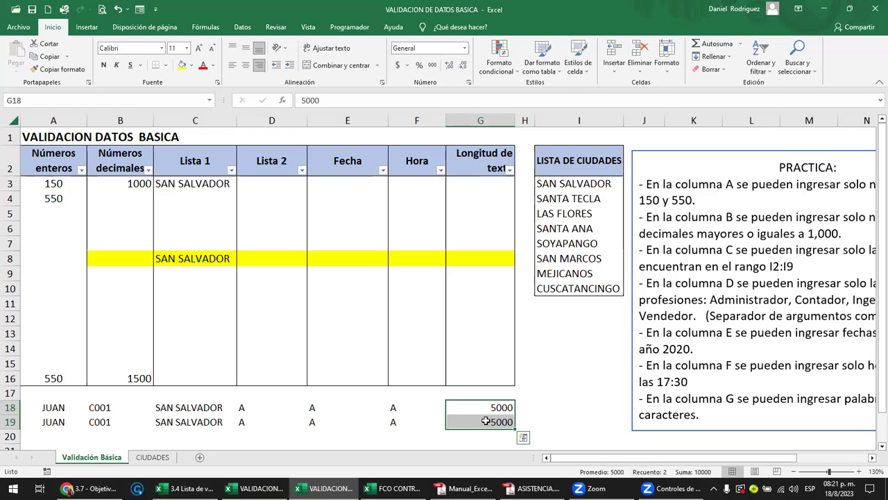
left_click_drag(41, 407, 506, 422)
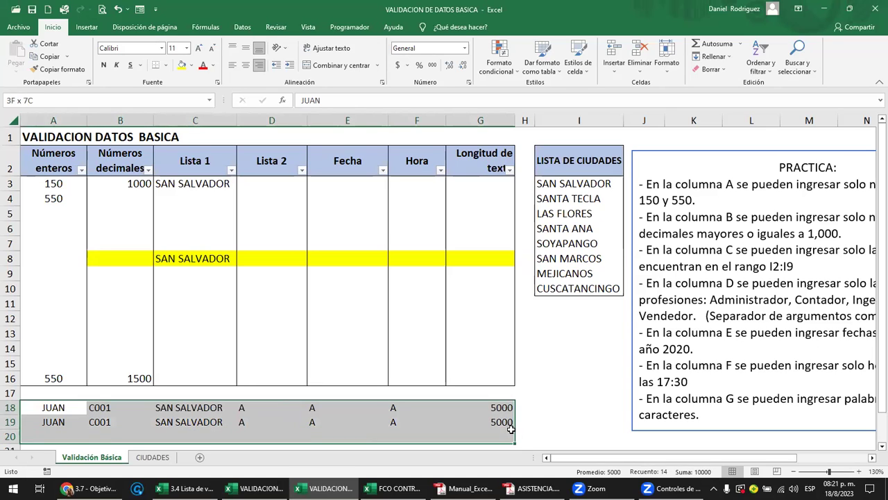
key("Delete")
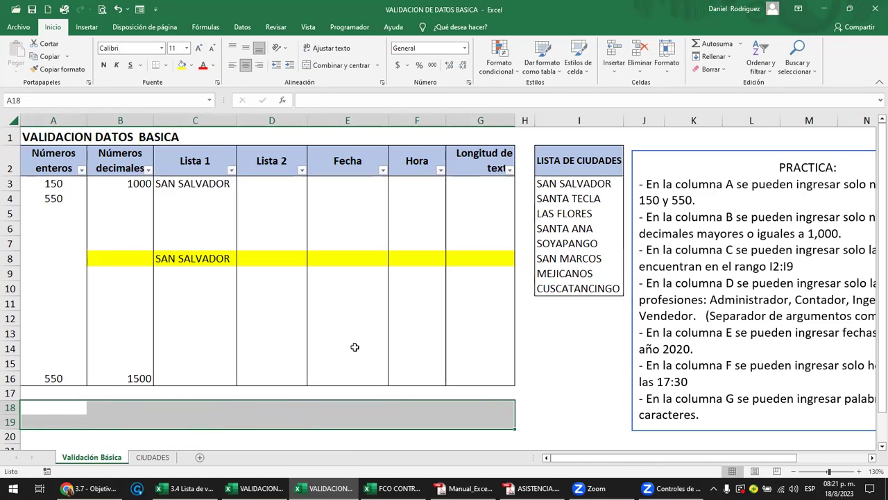
Step: Clear the leftover test cells and view C8's city choices without picking
left_click(224, 270)
left_click(224, 259)
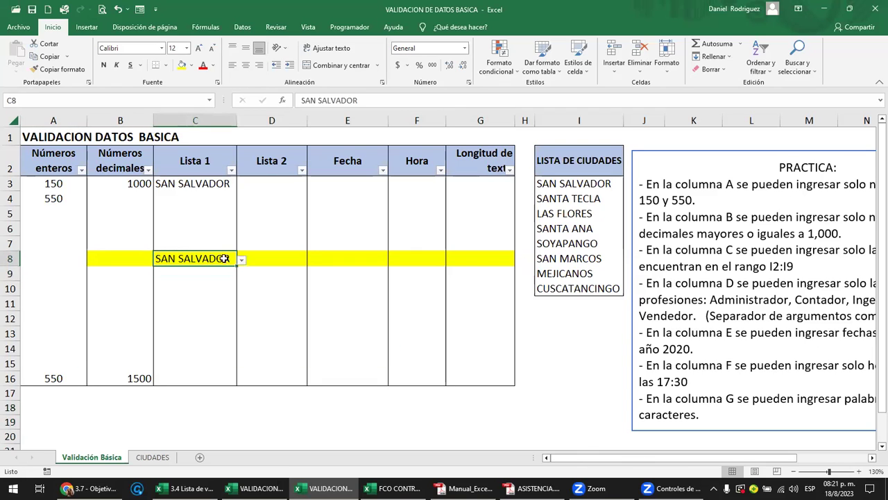
left_click(240, 260)
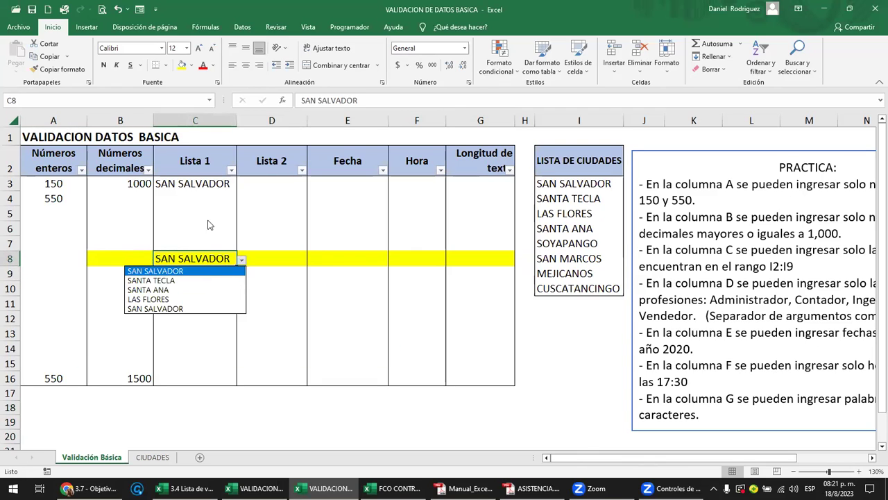
key("Escape")
Step: Trim the C3:C16 city list source so it ends at LAS FLORES
left_click_drag(207, 183, 220, 375)
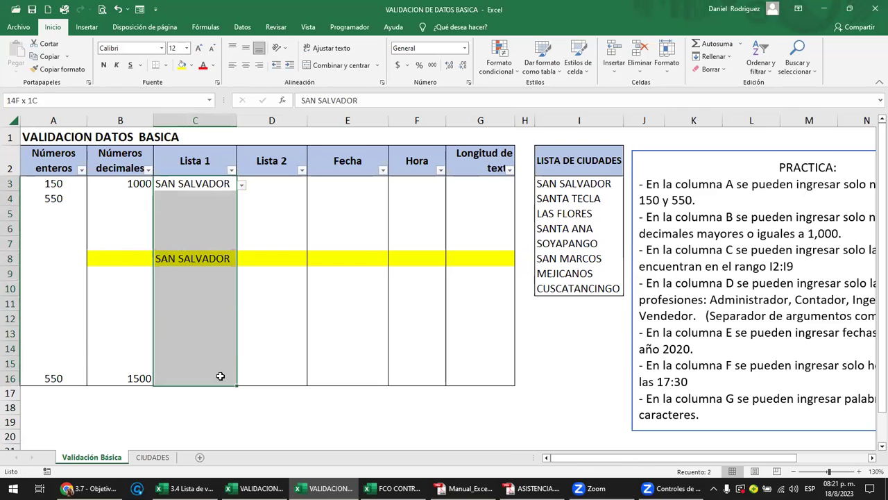
left_click(242, 27)
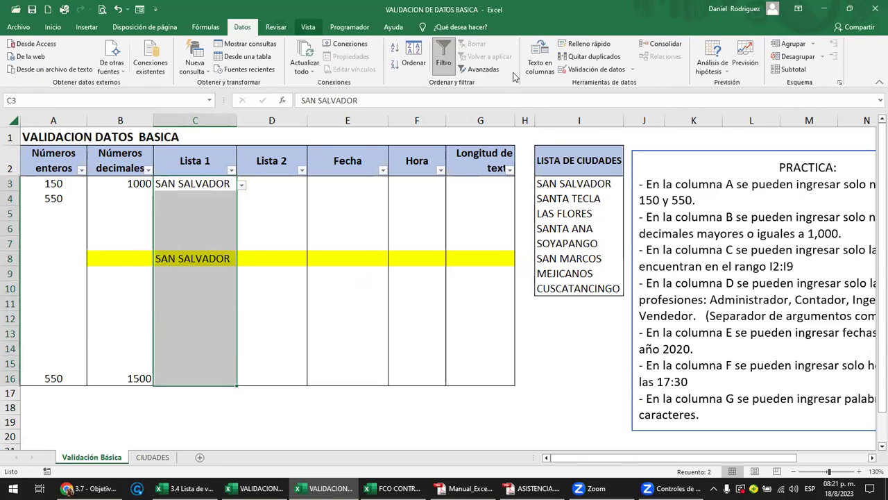
left_click(623, 73)
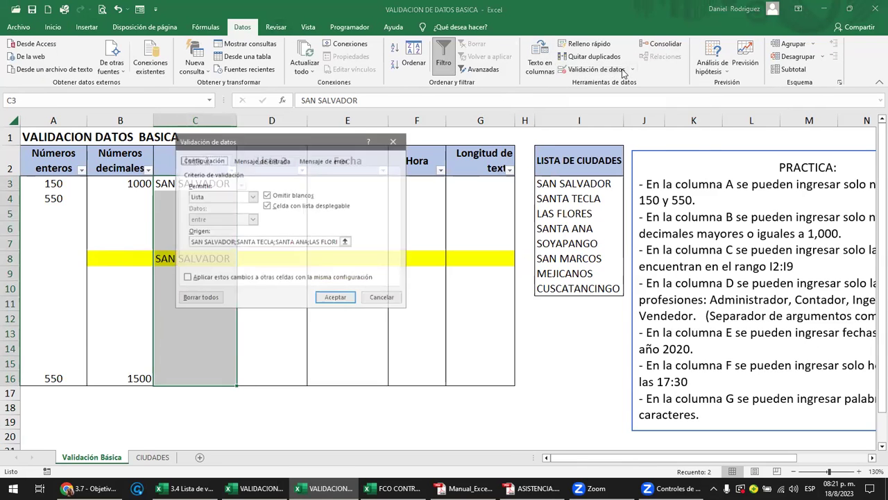
left_click(280, 241)
left_click(347, 243)
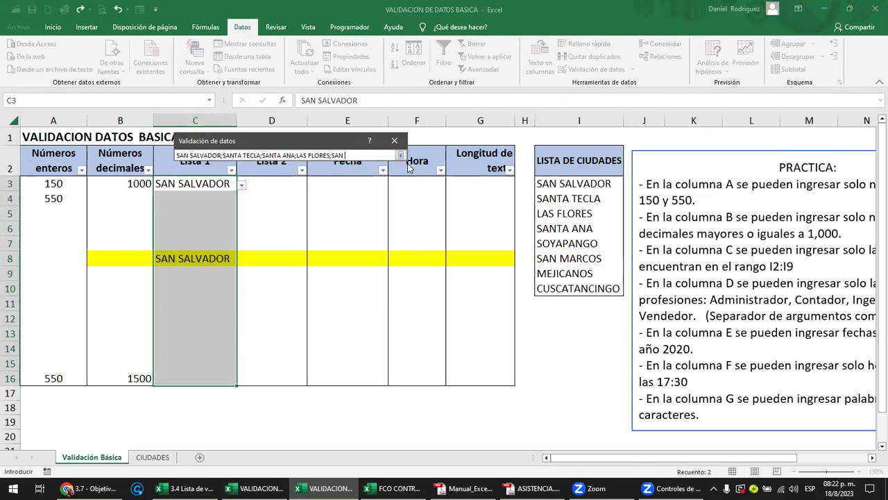
key("Return")
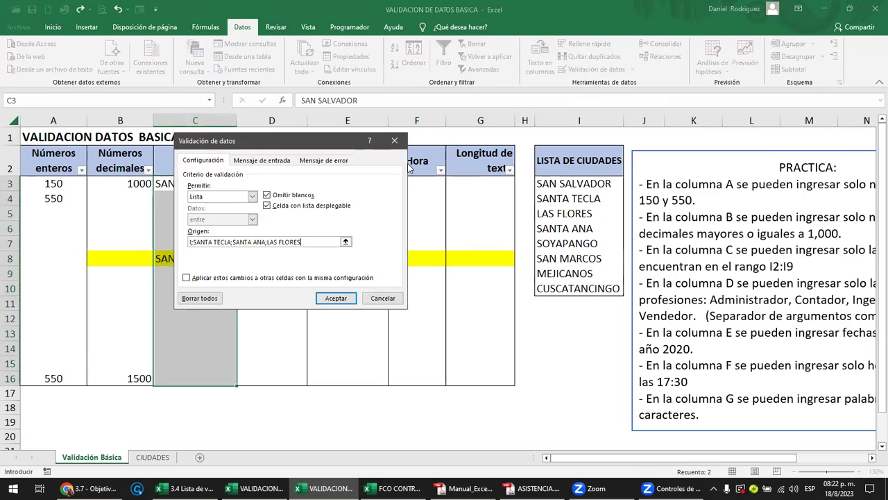
left_click(336, 298)
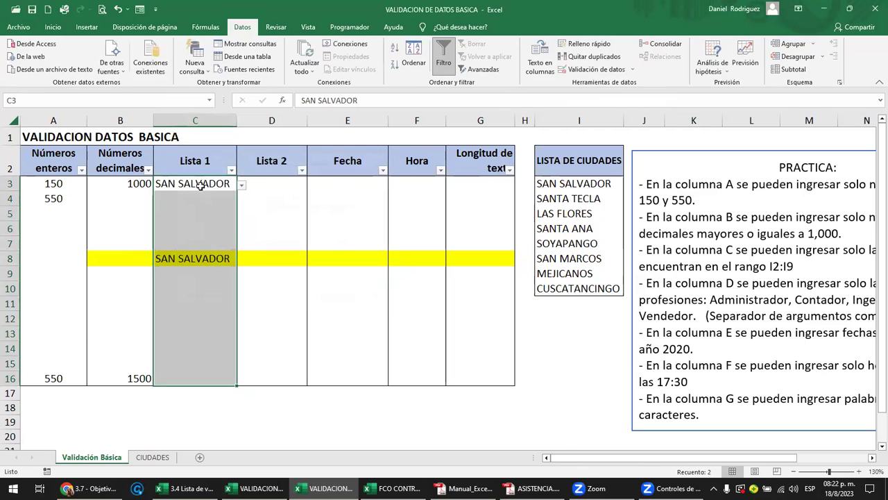
left_click(235, 184)
left_click(241, 186)
left_click(241, 187)
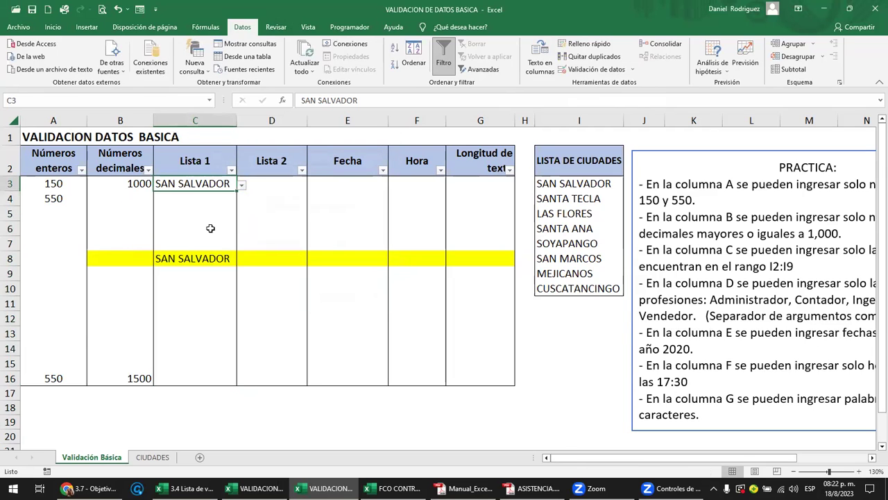
Step: Set B8:G8's fill colour to Sin relleno
left_click_drag(119, 257, 476, 257)
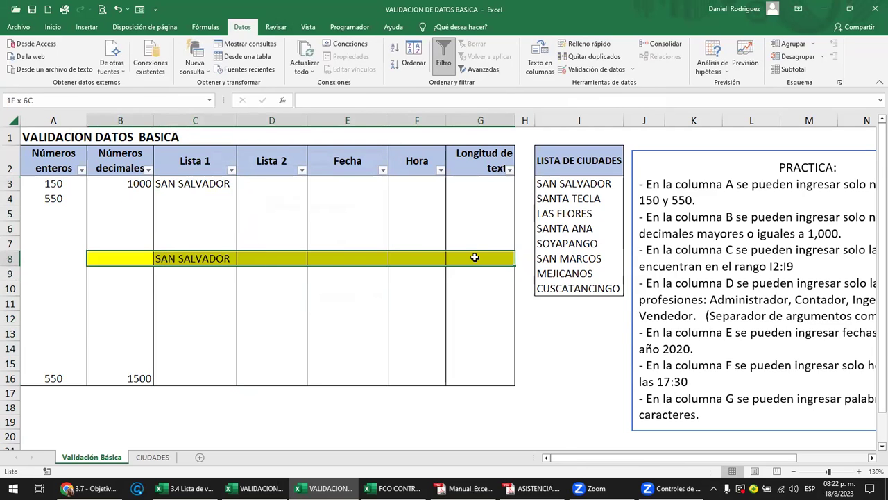
left_click(53, 26)
left_click(191, 68)
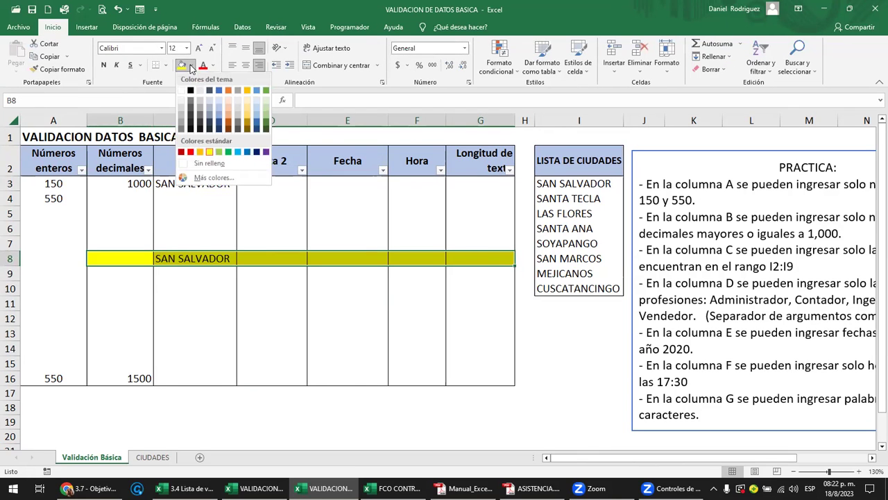
left_click(184, 95)
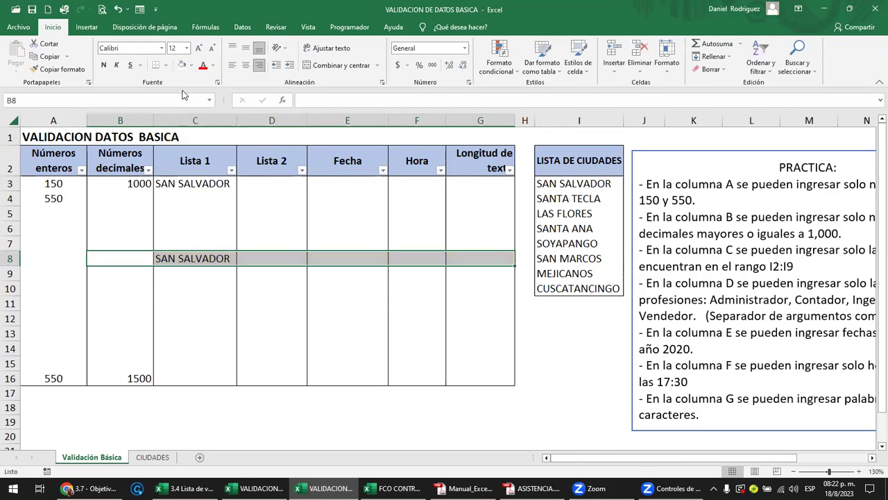
left_click(122, 239)
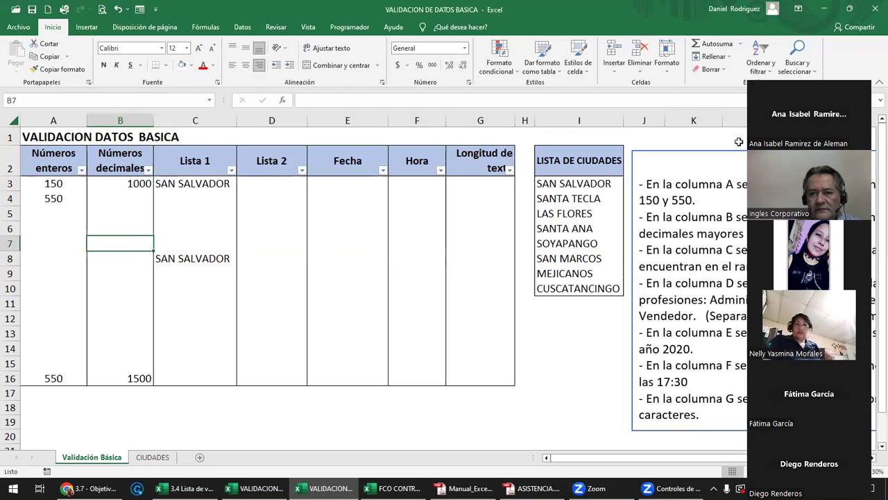
left_click(598, 334)
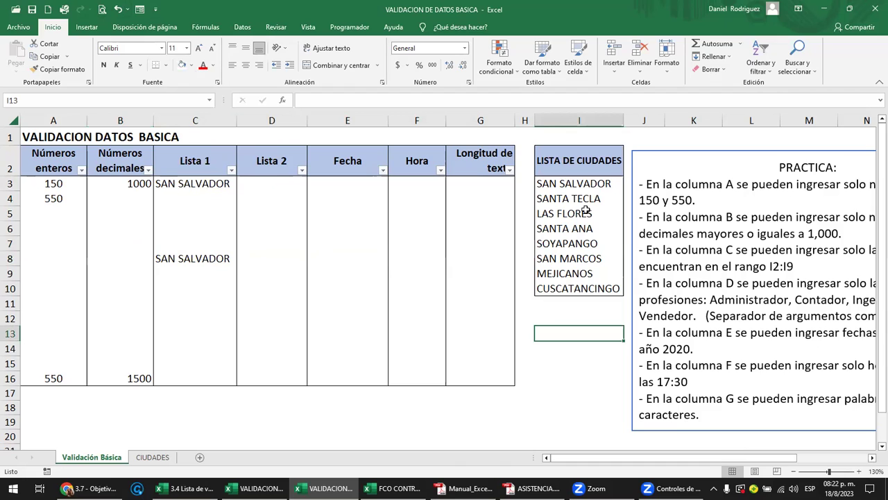
left_click_drag(208, 184, 184, 375)
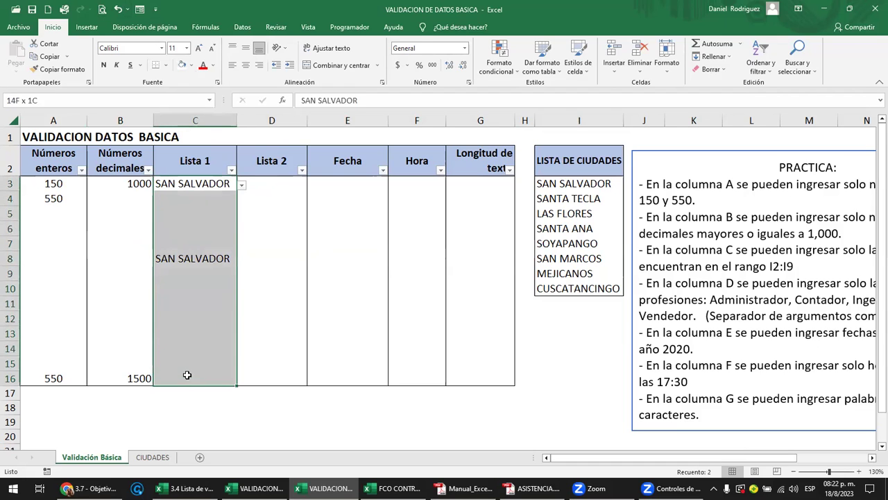
left_click(292, 183)
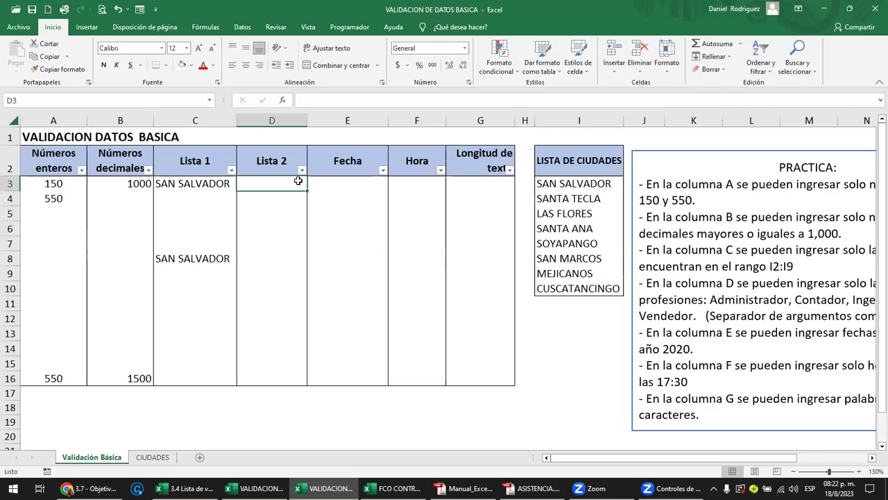
left_click(752, 252)
left_click(273, 186)
left_click(734, 283)
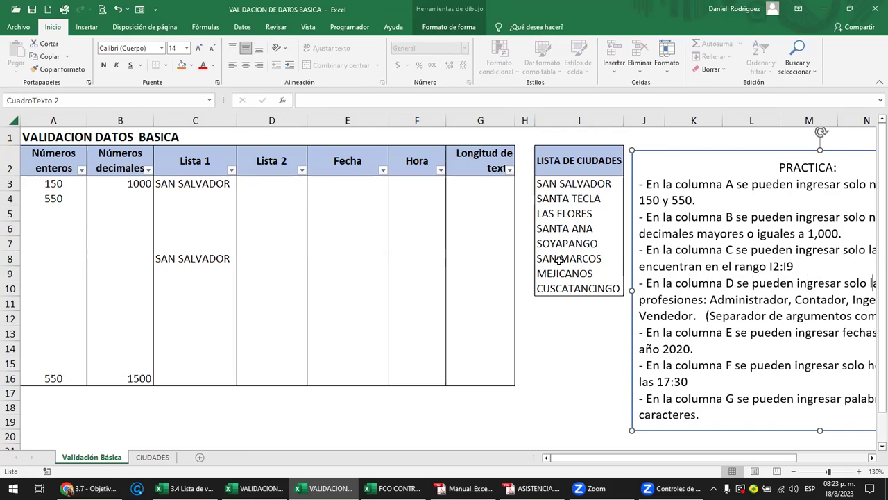
left_click(261, 182)
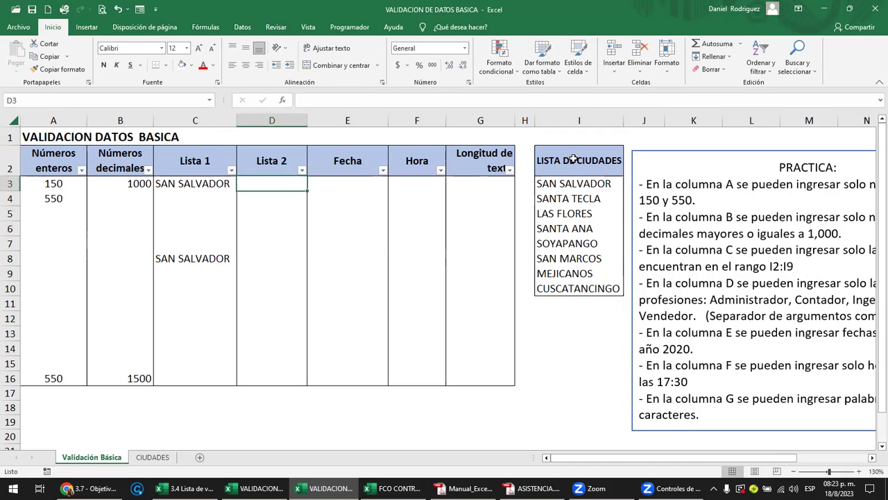
left_click_drag(575, 163, 578, 287)
left_click(573, 184)
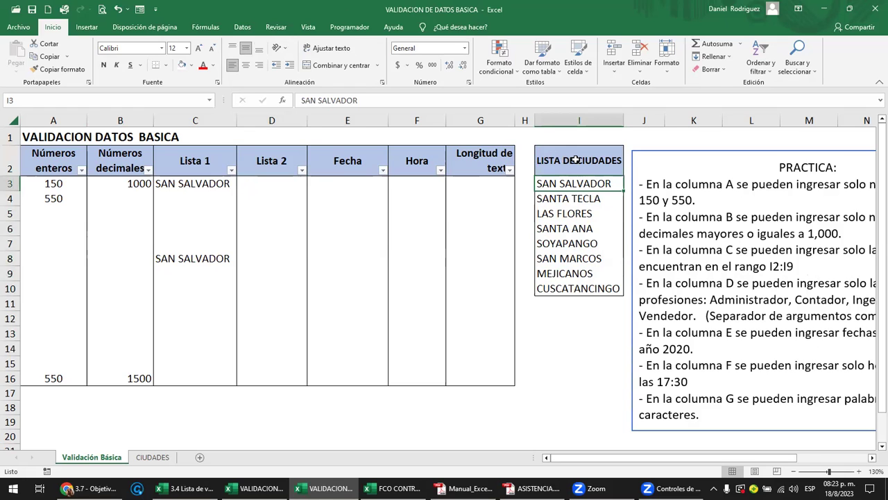
left_click(153, 458)
left_click(77, 153)
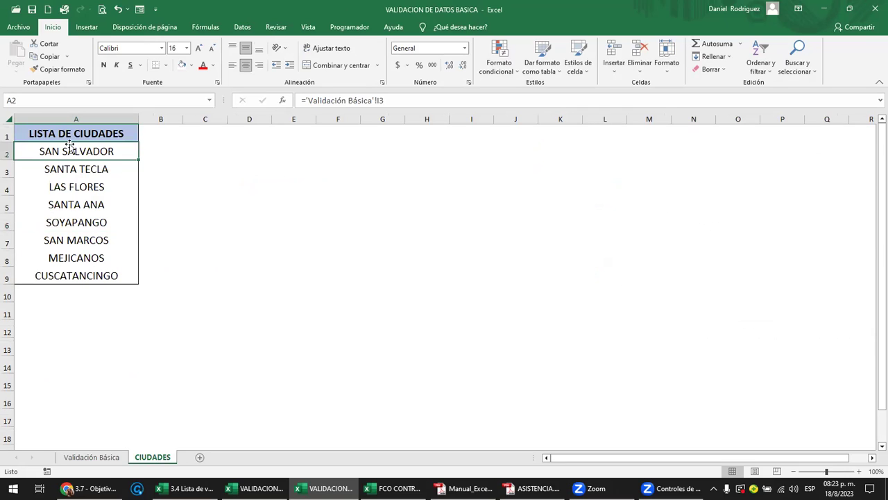
left_click(76, 277)
left_click(114, 458)
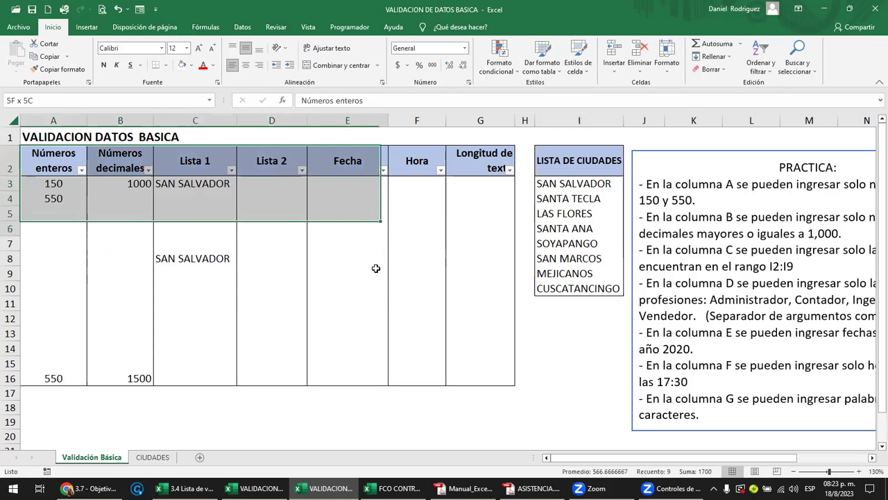
left_click_drag(63, 156, 515, 385)
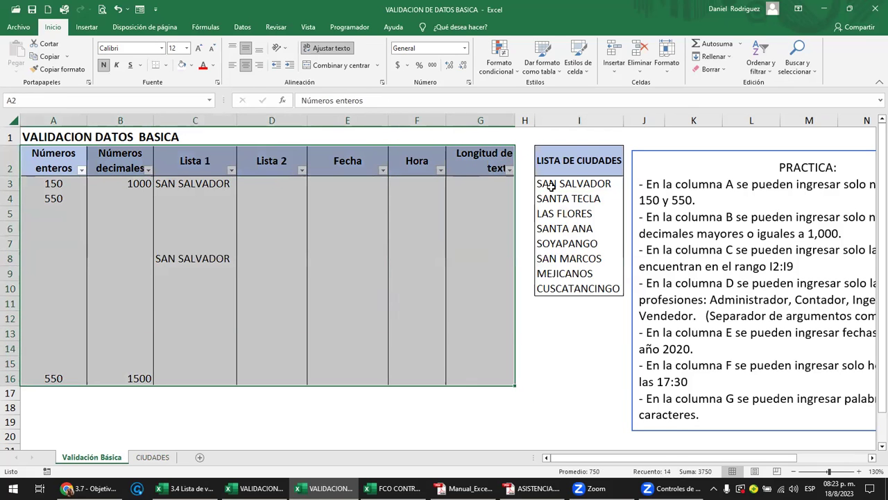
left_click(550, 185)
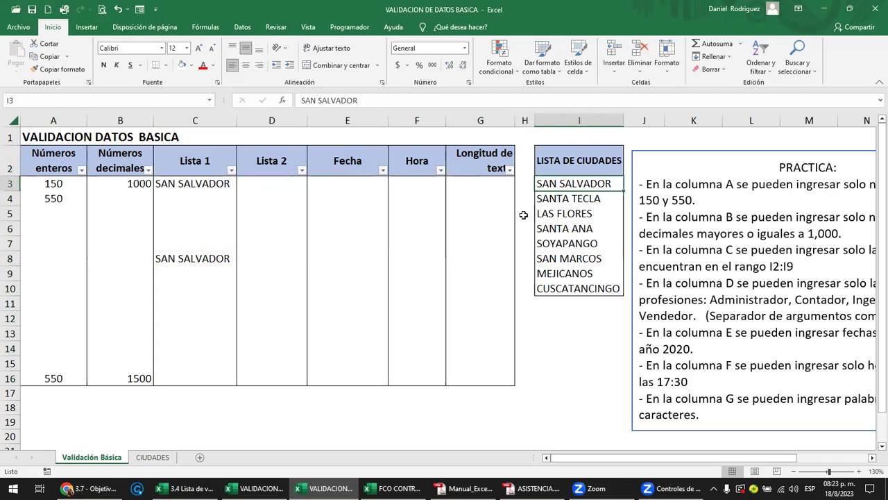
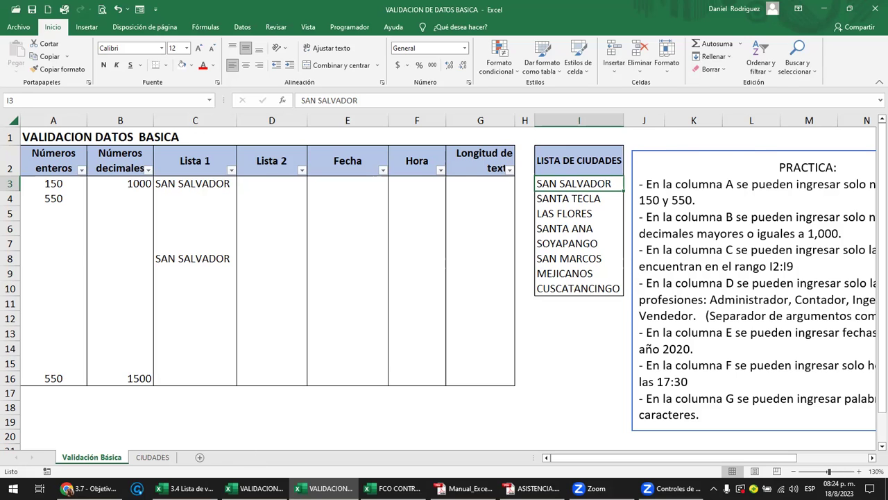
Step: Return to the basic validation workbook and select the Lista 2 cells D3:D16
left_click(255, 487)
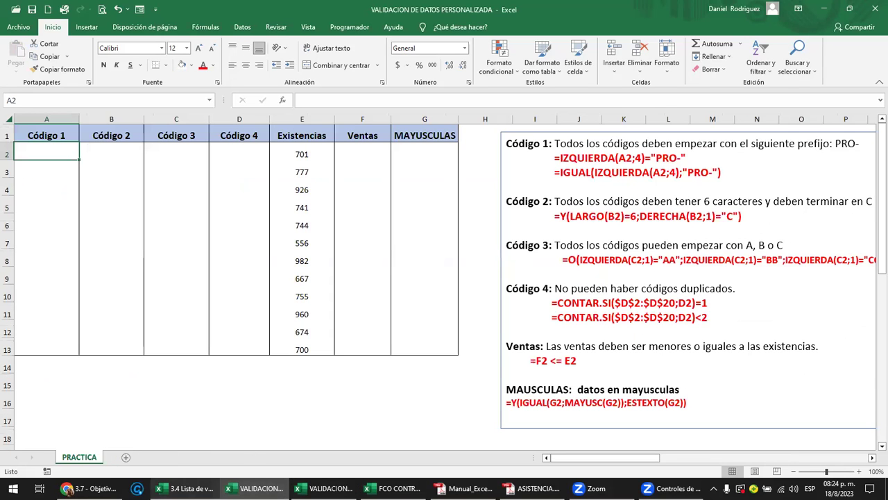
left_click(186, 487)
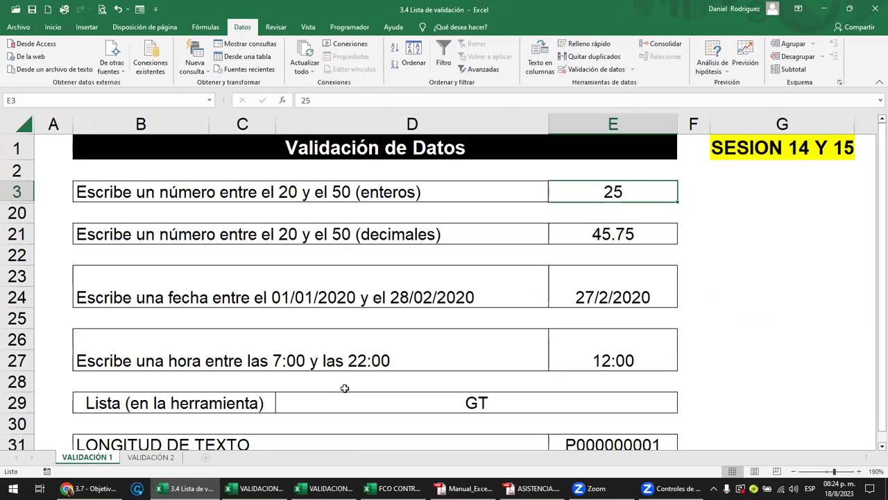
left_click(325, 488)
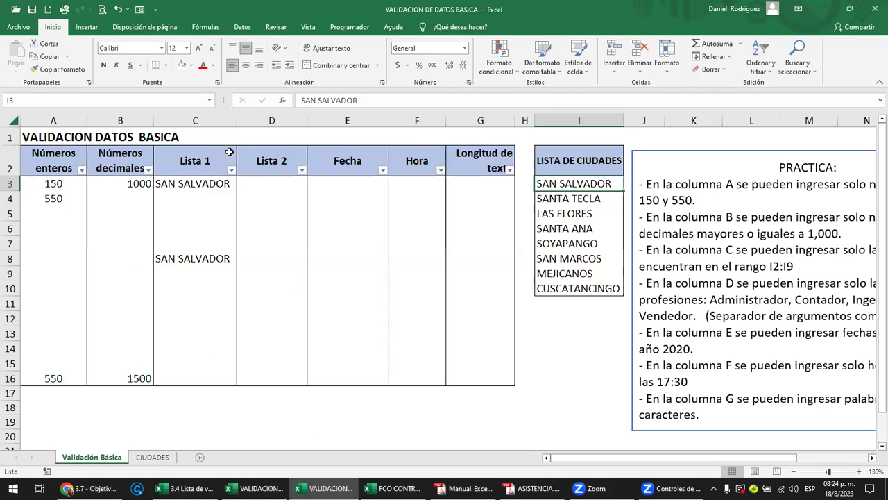
left_click(268, 181)
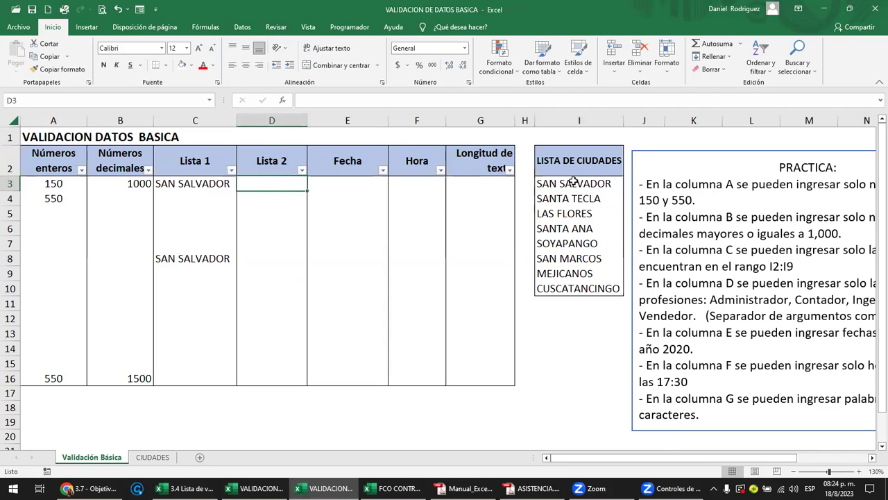
left_click_drag(576, 158, 580, 288)
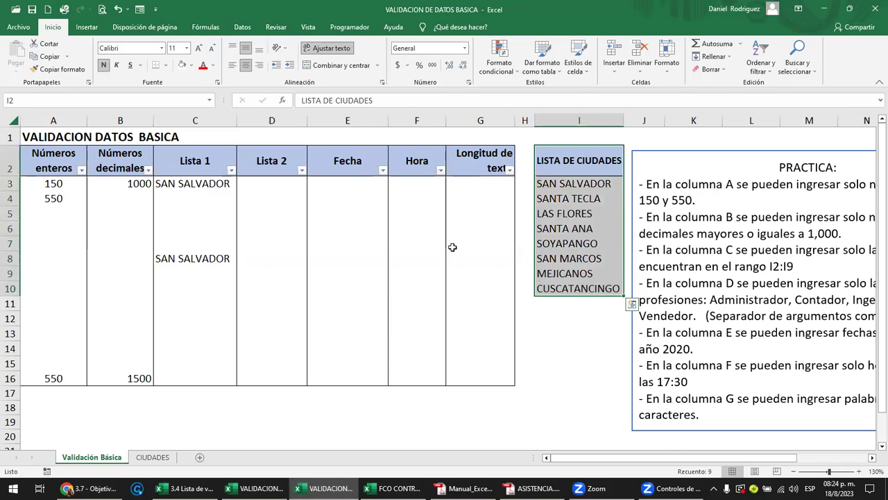
left_click(284, 180)
left_click_drag(285, 180, 275, 375)
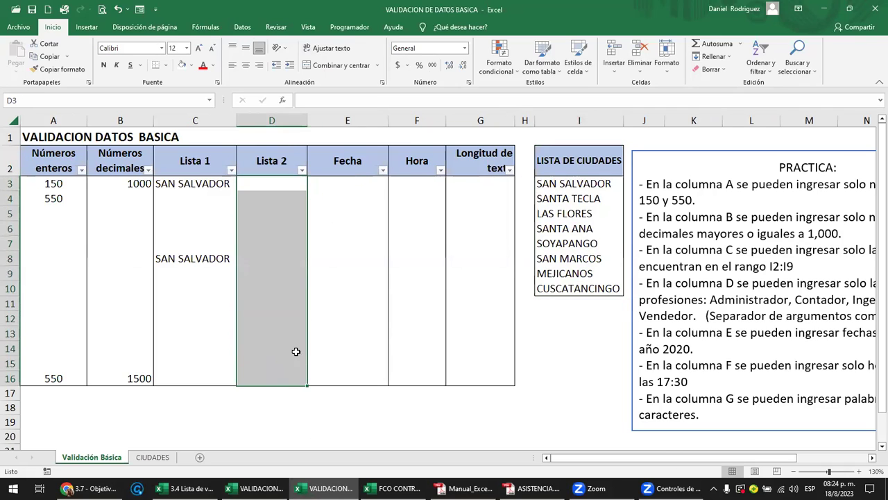
Step: Give D3:D16 a Lista validation whose source is the city range $I$3:$I$10
left_click(242, 31)
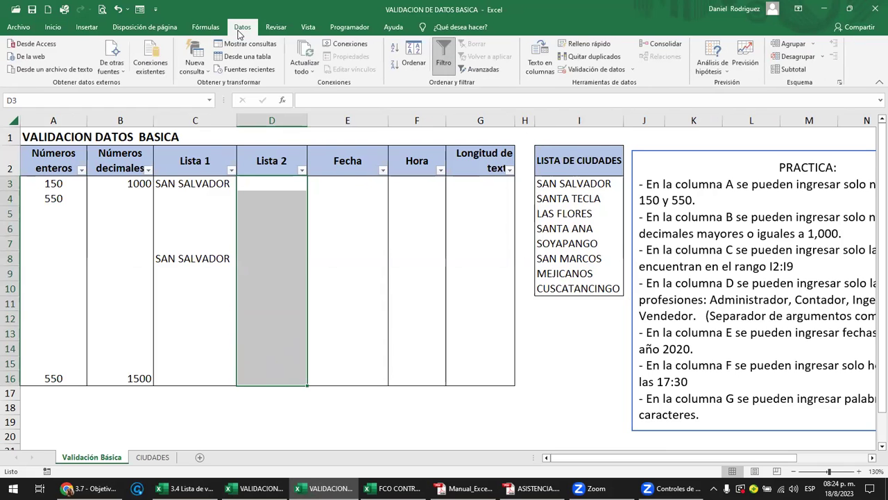
left_click(623, 70)
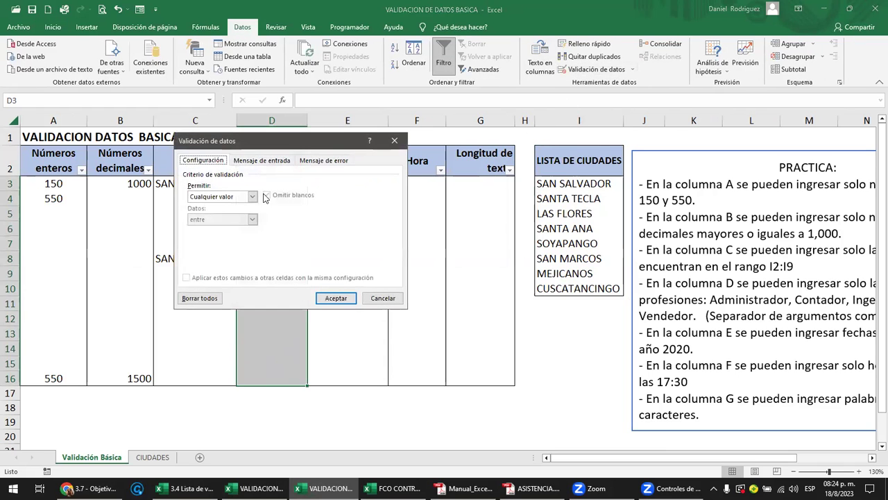
left_click(248, 199)
left_click(208, 228)
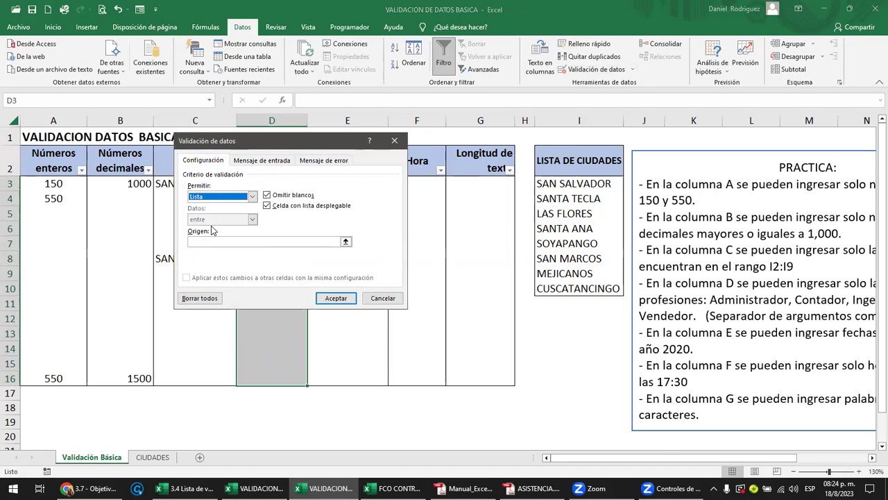
left_click(200, 242)
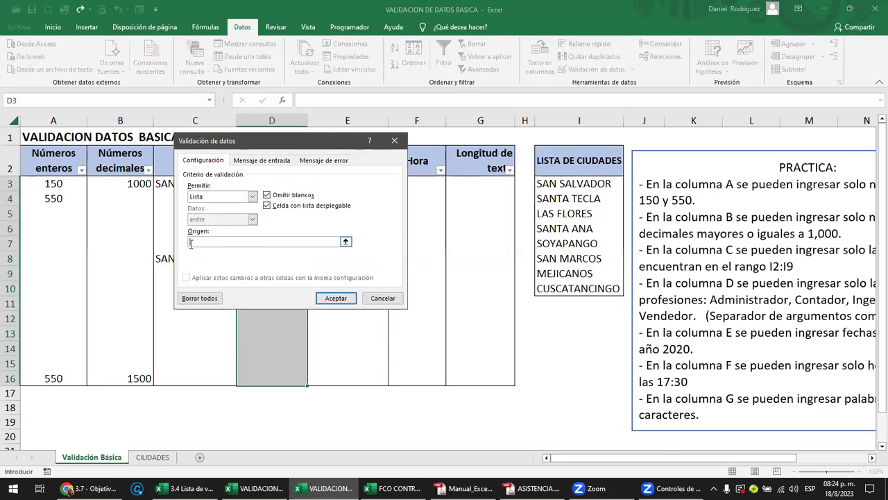
left_click_drag(560, 184, 566, 288)
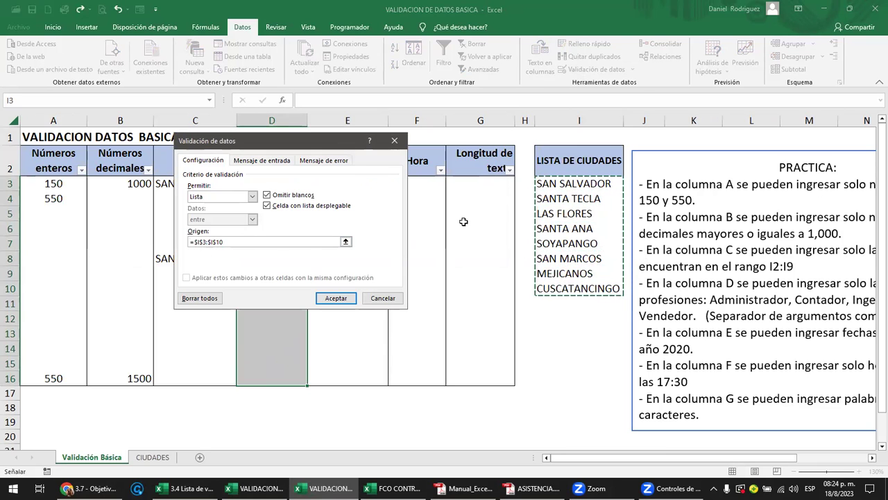
left_click(336, 298)
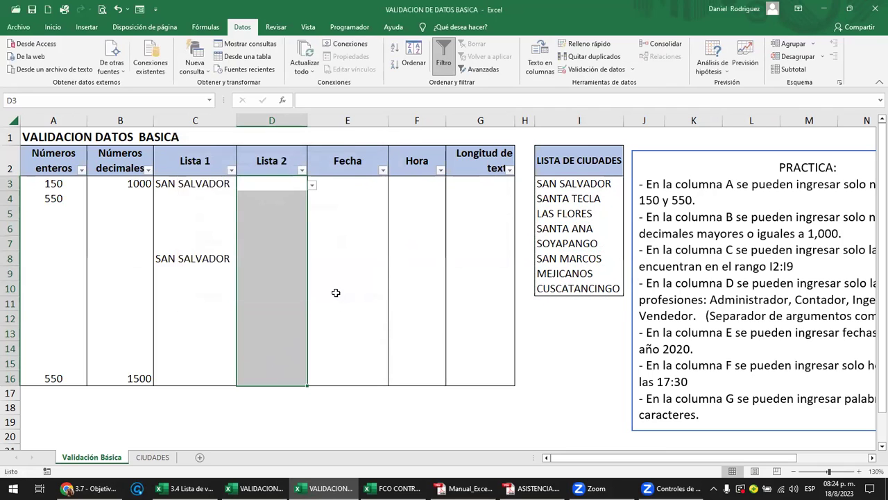
Step: Pick SANTA TECLA for cell D3 from its city dropdown
left_click(311, 186)
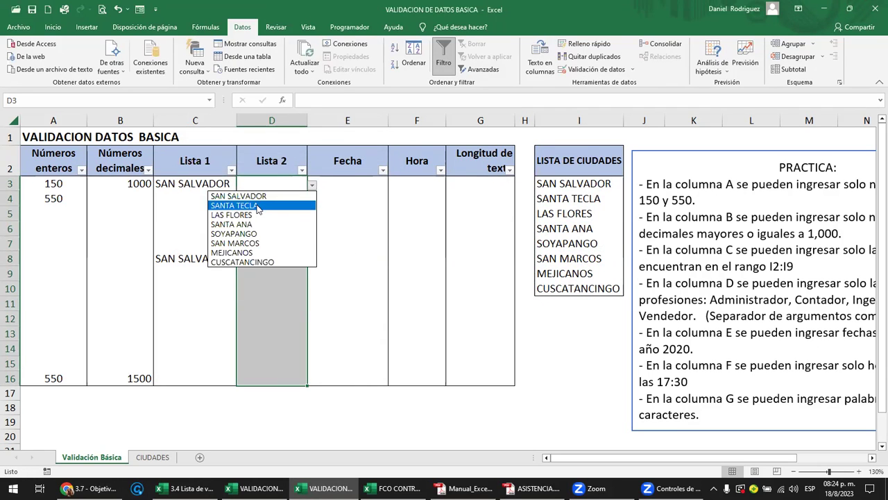
left_click(257, 205)
left_click(323, 208)
left_click(294, 188)
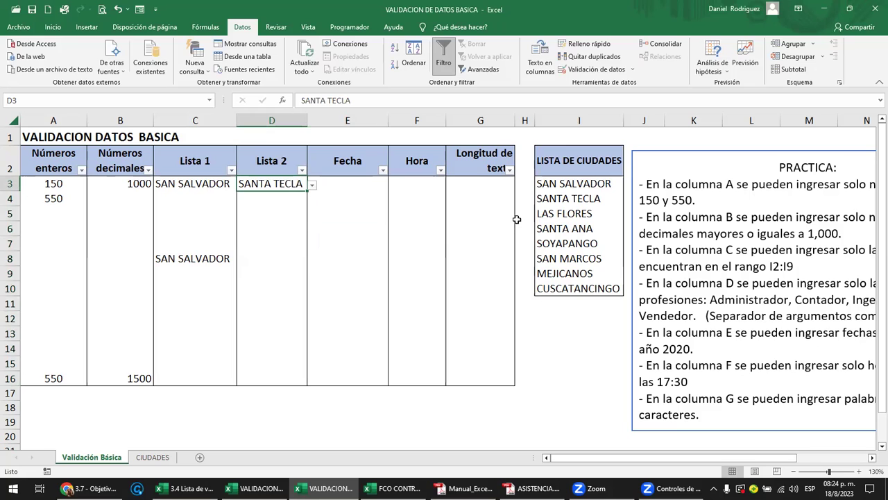
Step: Overwrite city list cell I7 with LAS FLORES as a test
left_click_drag(573, 184, 578, 287)
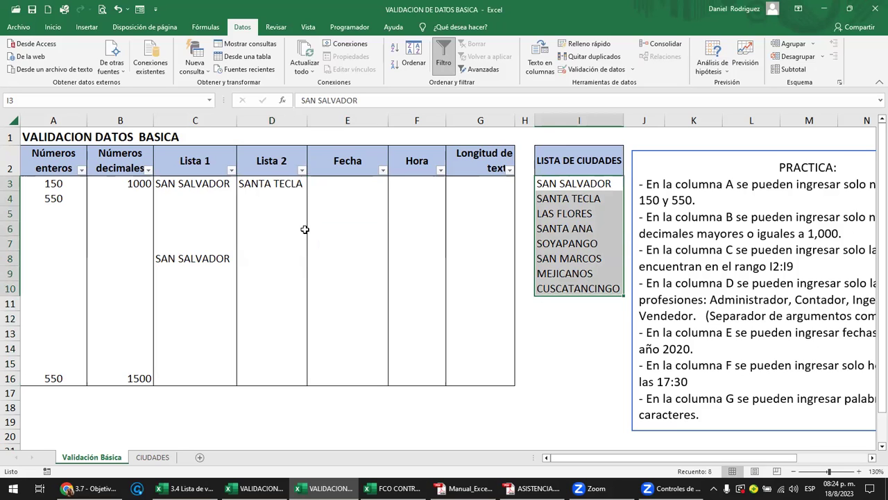
left_click_drag(589, 183, 586, 286)
left_click(570, 184)
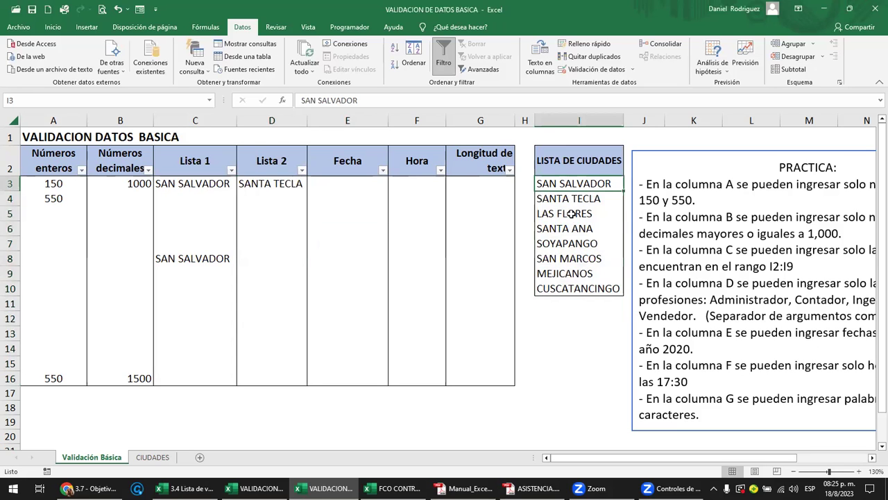
left_click(571, 215)
left_click(583, 245)
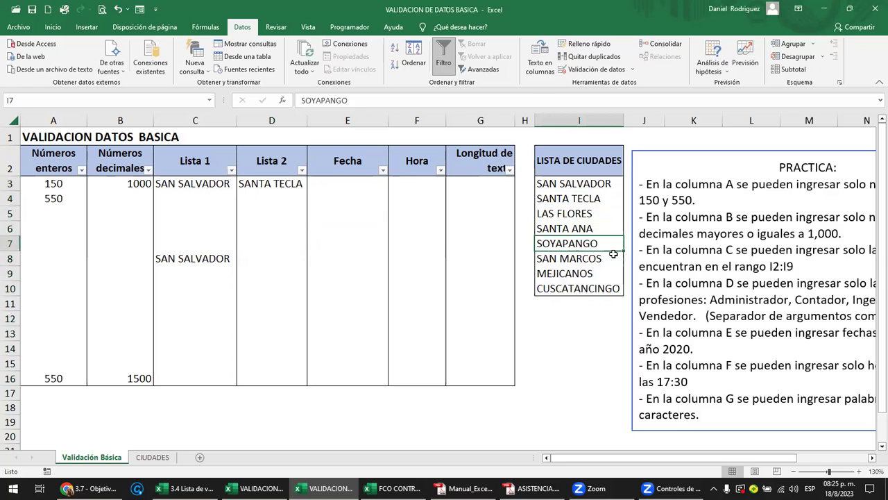
type("LAS")
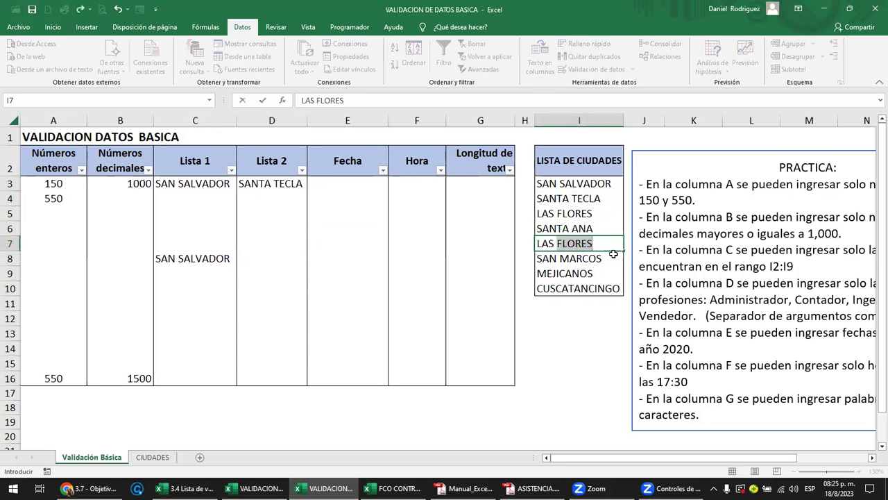
key("Return")
Step: Recheck D3's dropdown choices, then undo the I7 edit with Ctrl+Z
left_click_drag(569, 185, 582, 281)
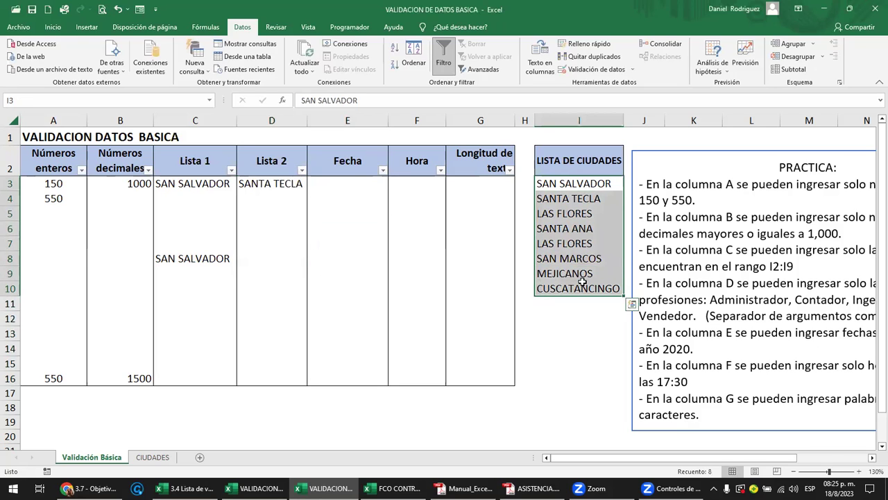
left_click(299, 183)
left_click(312, 186)
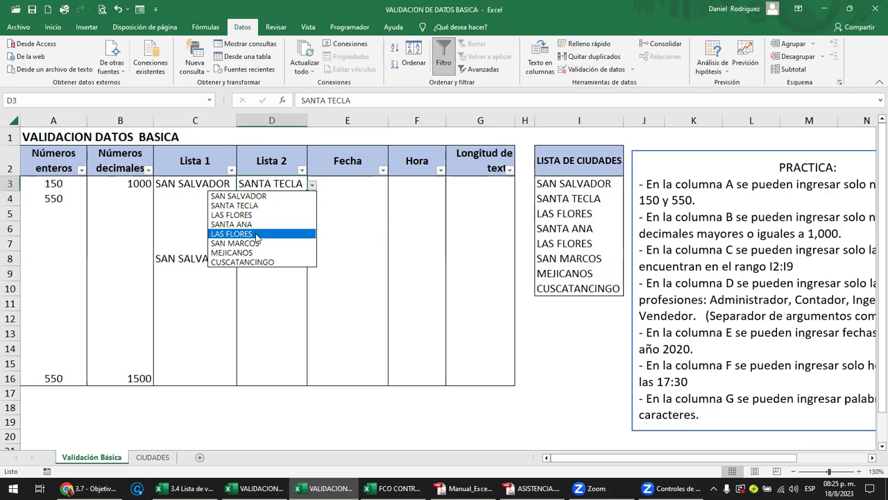
left_click(578, 234)
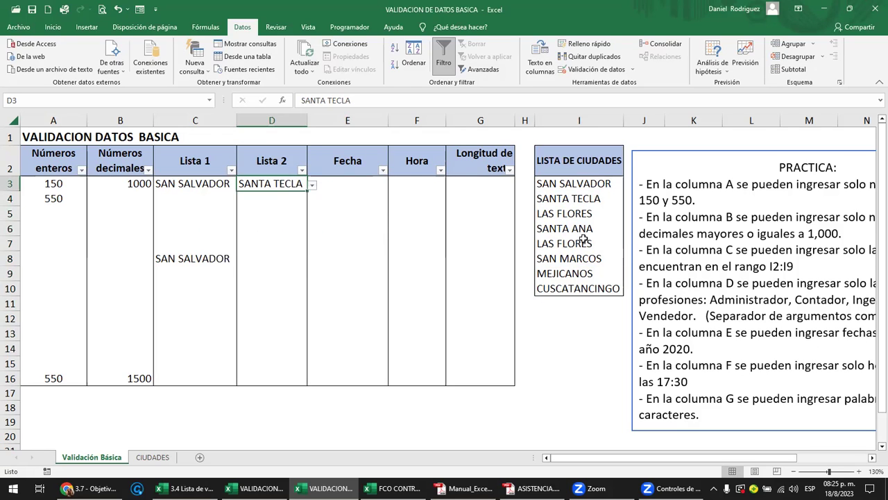
left_click(590, 244)
key("ctrl+z")
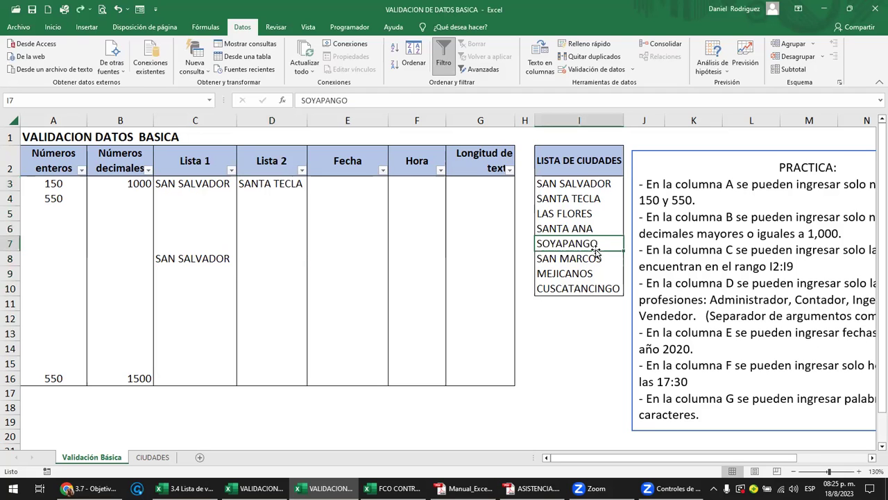
mouse_move(561, 186)
left_mouse_down()
mouse_move(546, 208)
mouse_move(548, 288)
left_mouse_up()
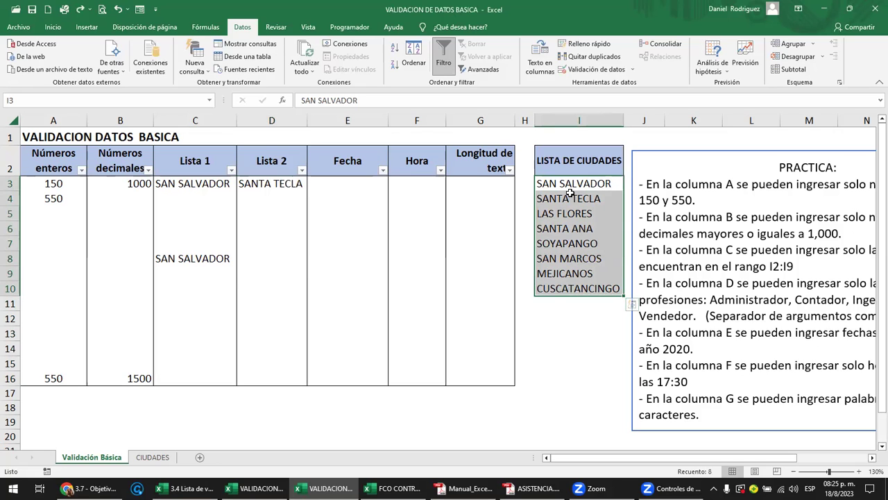
Step: Enter LA UNION in I11 below CUSCATANCINGO and check whether D3's dropdown offers it
left_click(566, 306)
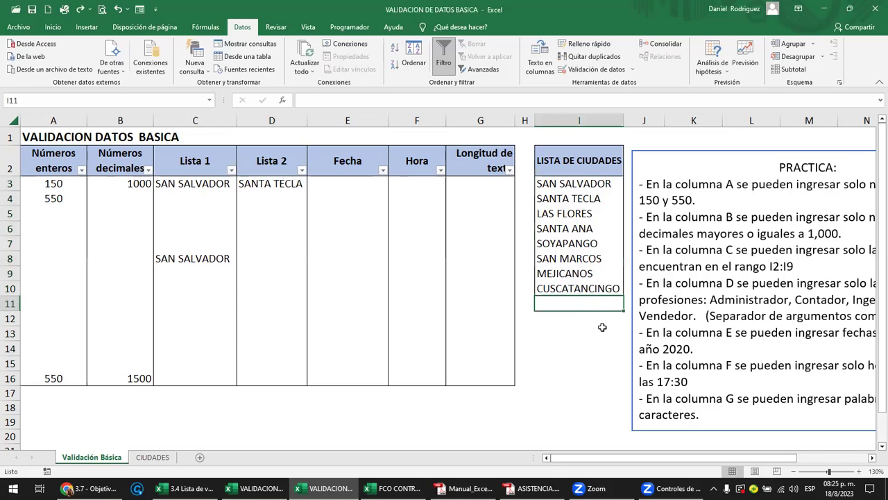
type("LA UNION")
key("Return")
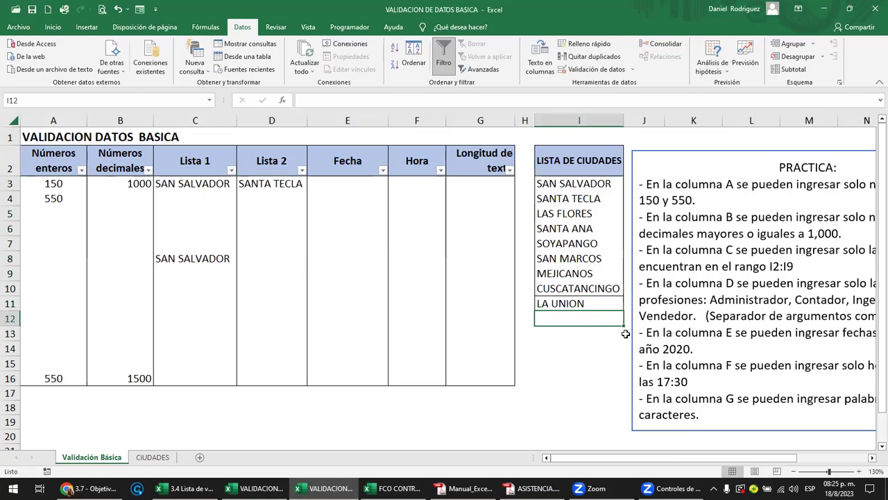
left_click(587, 305)
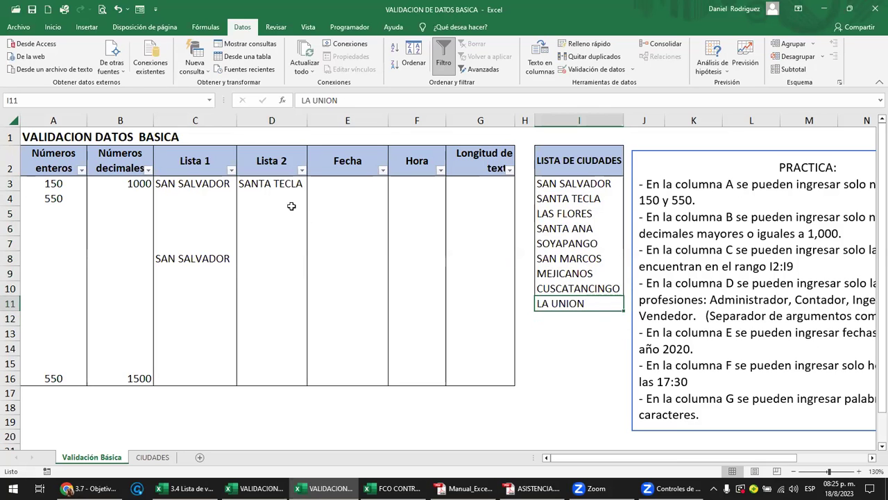
left_click(280, 187)
left_click(313, 188)
left_click(313, 188)
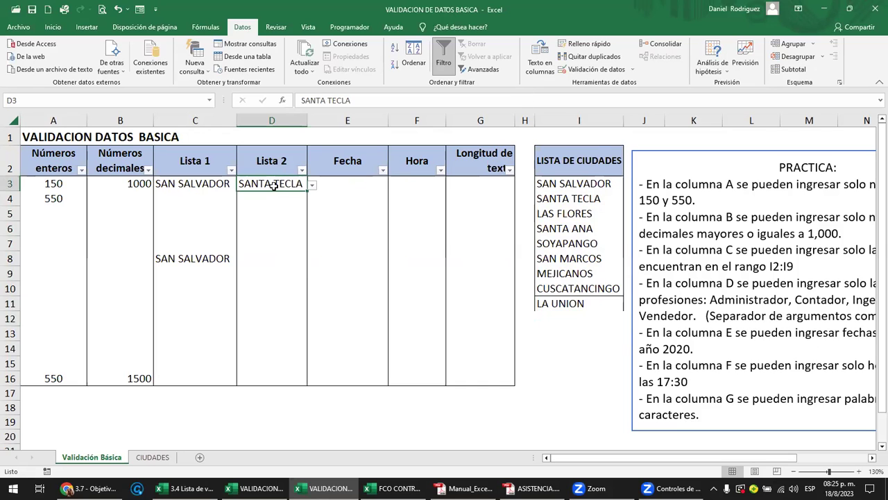
Step: Widen the list validation source from $I$3:$I$10 to =$I$3:$I$11
left_click(595, 70)
left_click(601, 87)
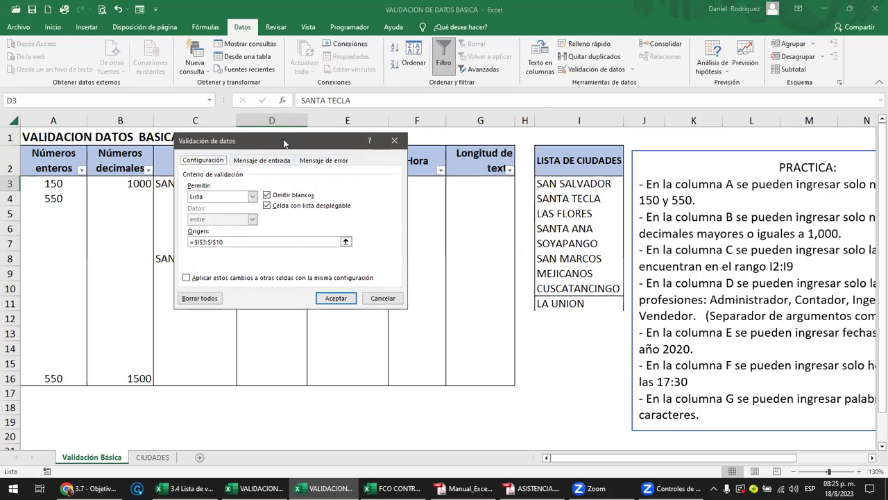
left_click_drag(305, 154, 327, 169)
left_click(249, 257)
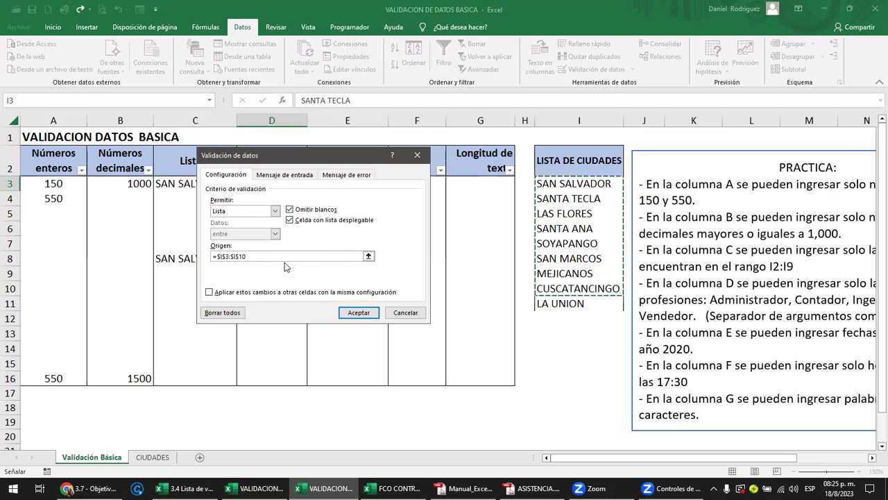
key("BackSpace")
type("1")
left_click(359, 312)
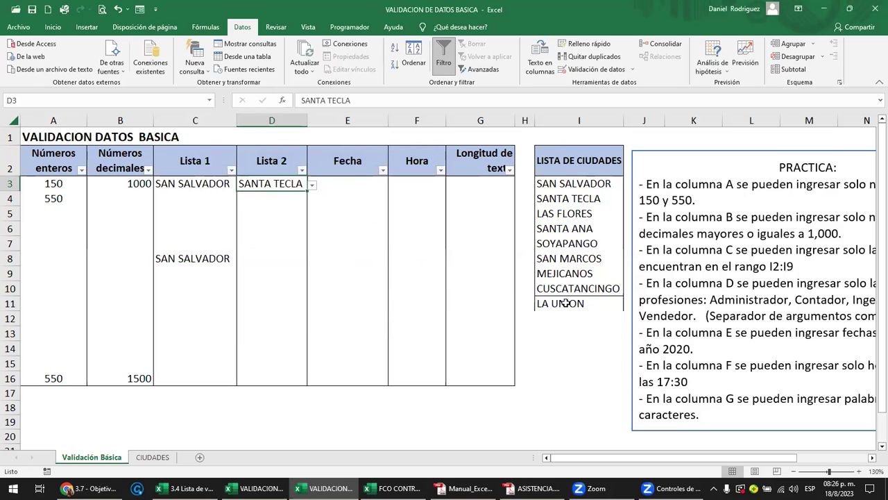
Step: Choose LA UNION for D3 from its dropdown
left_click(313, 186)
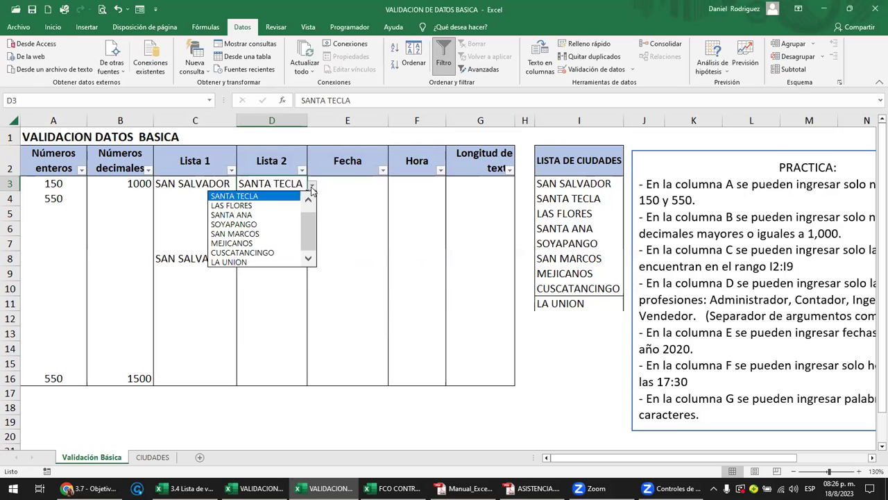
left_click(262, 262)
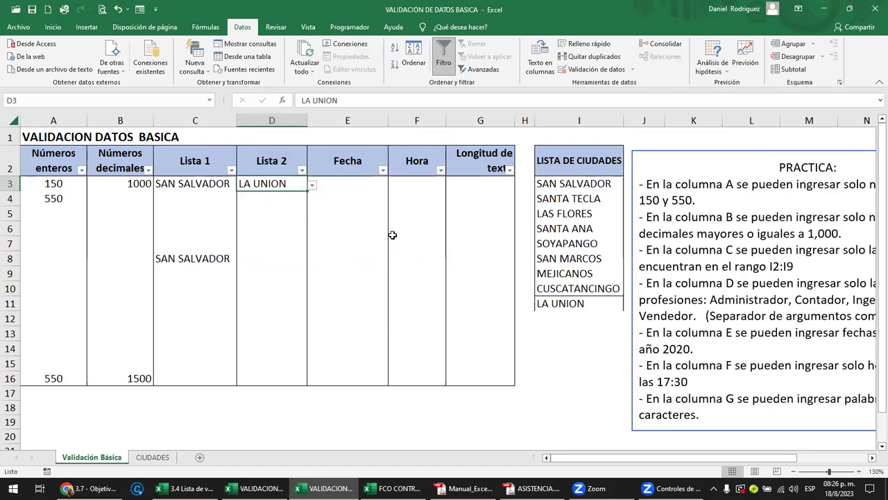
left_click(420, 234)
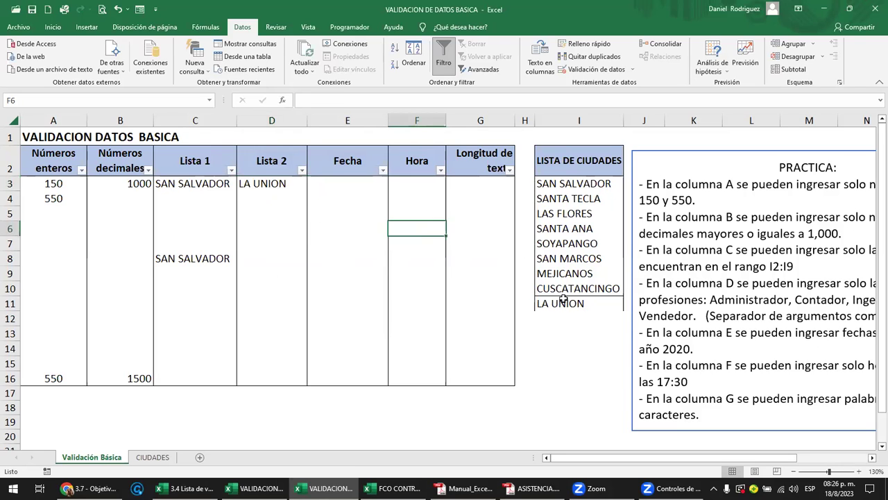
left_click(563, 230)
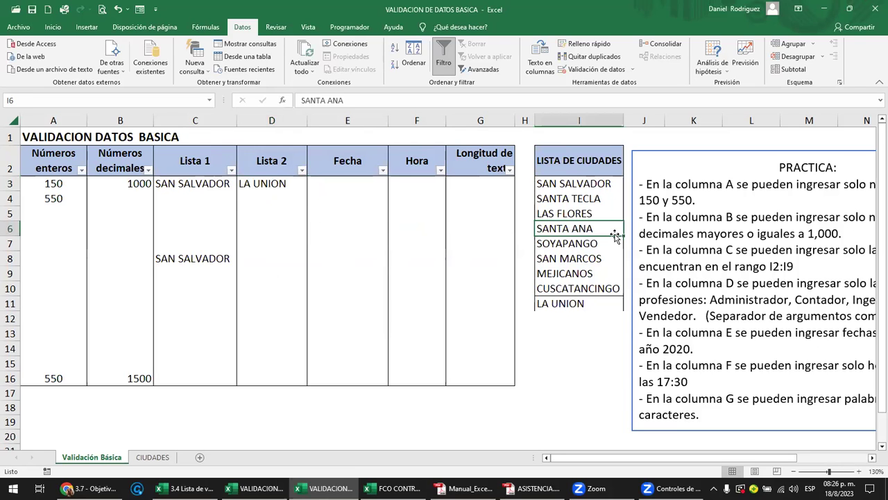
key("Delete")
left_click(580, 335)
left_click(566, 222)
left_click(302, 170)
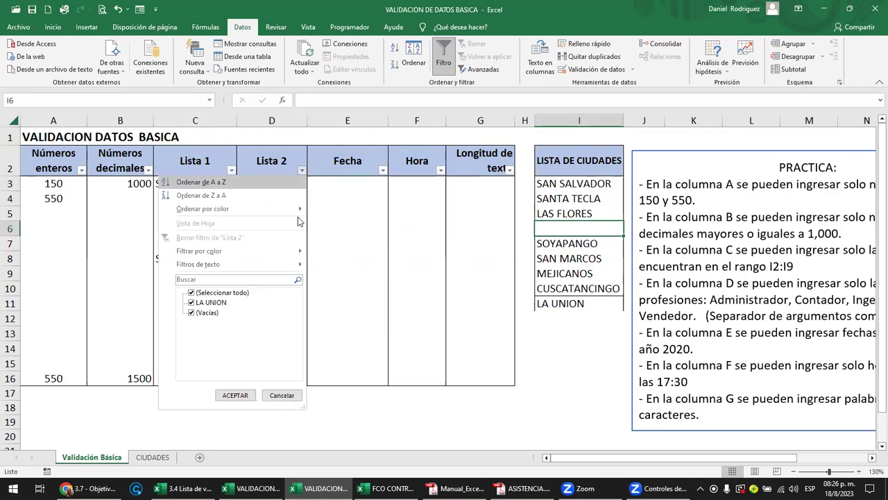
left_click(236, 395)
left_click(294, 184)
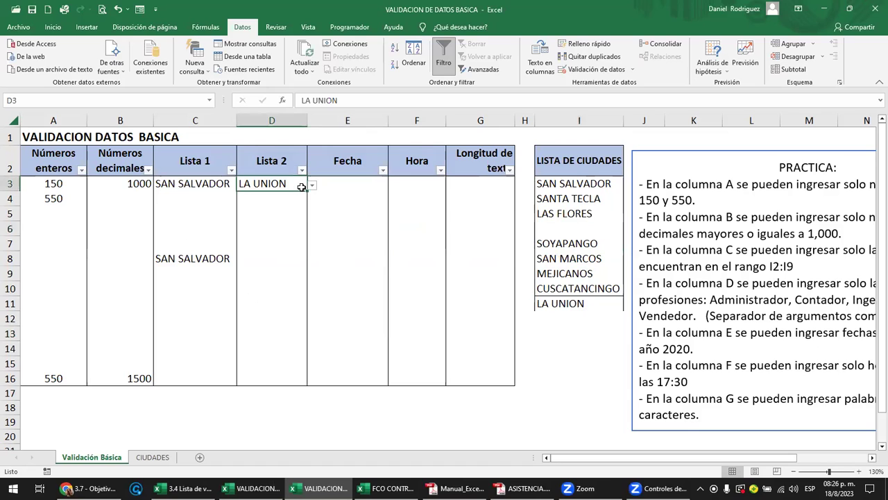
left_click(312, 185)
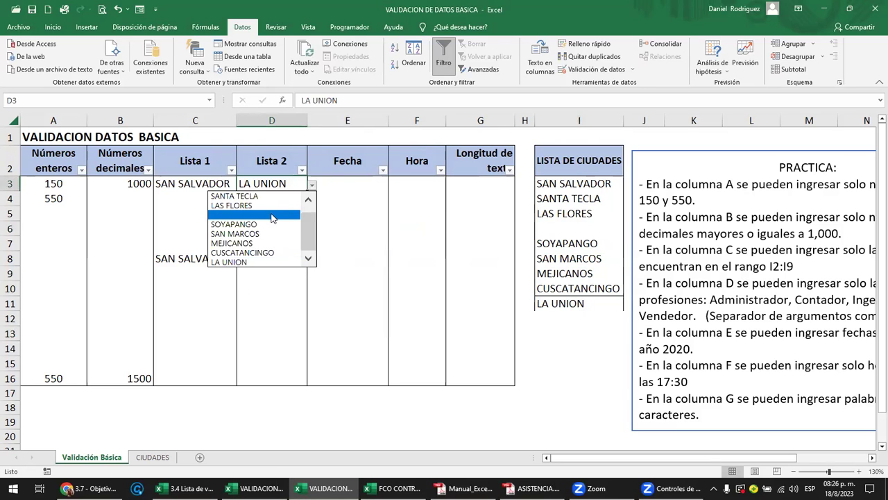
left_click(343, 215)
left_click(287, 207)
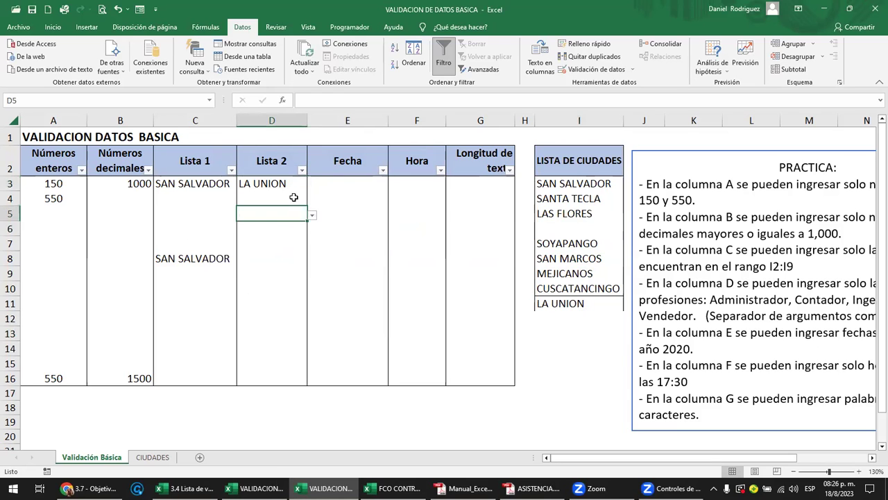
left_click(269, 189)
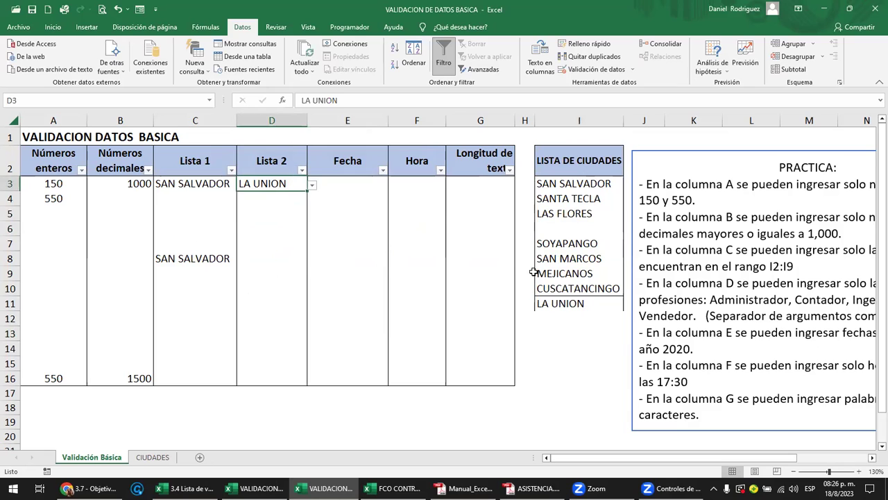
left_click(578, 305)
key("Delete")
left_click(600, 315)
left_click(583, 303)
left_click(267, 185)
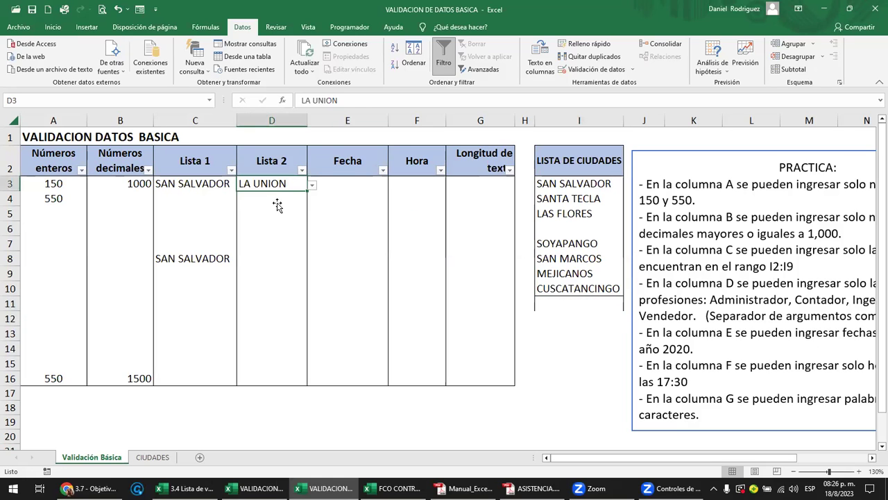
left_click(277, 206)
left_click(312, 200)
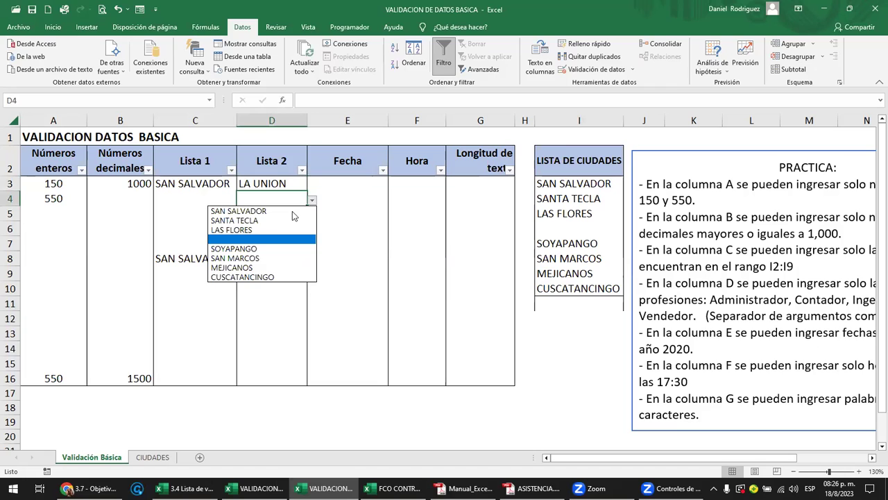
left_click(571, 217)
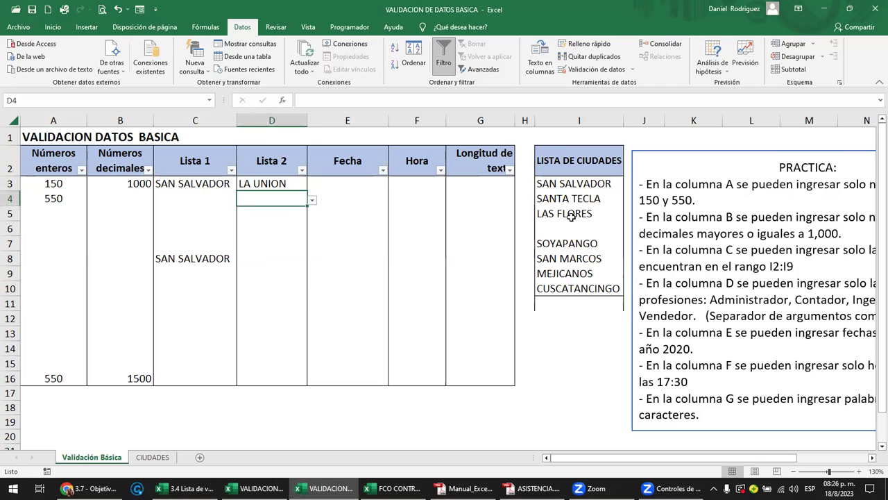
left_click(575, 231)
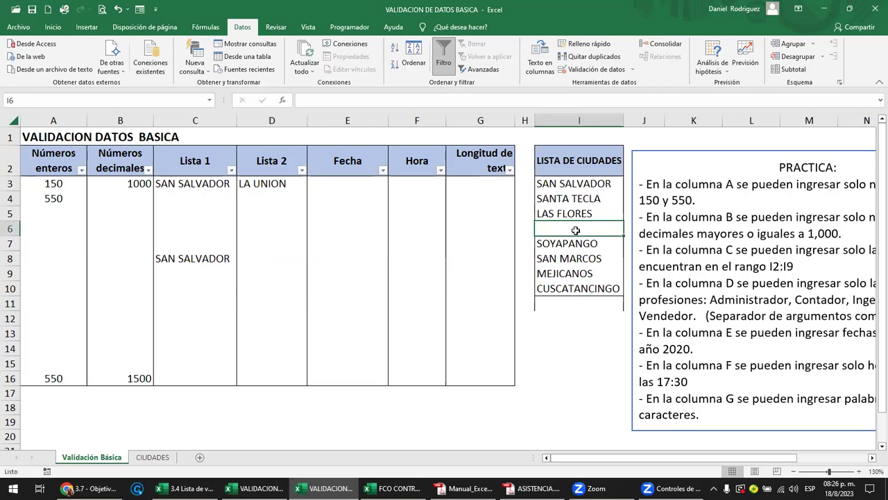
key("ctrl+z")
key("ctrl+z")
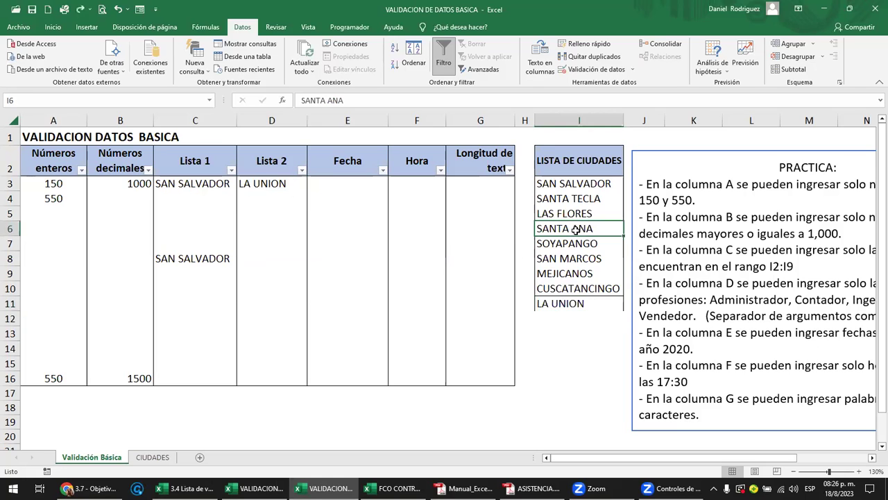
left_click(567, 326)
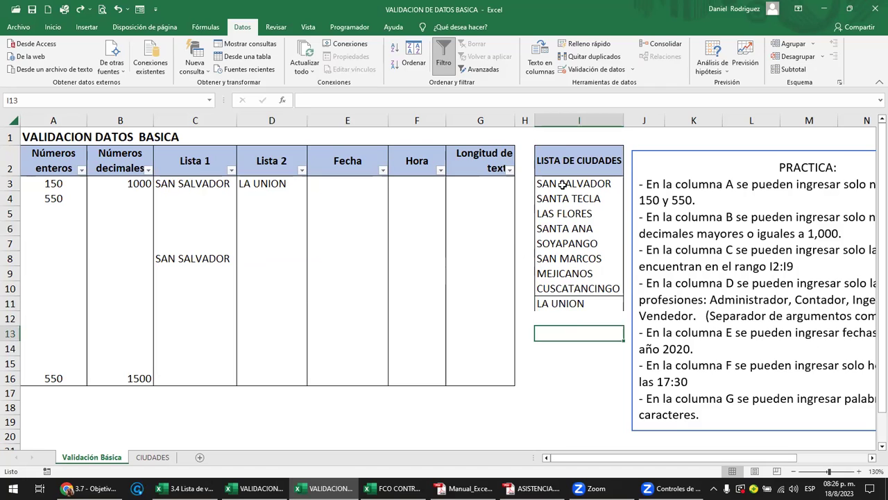
left_click_drag(562, 183, 568, 296)
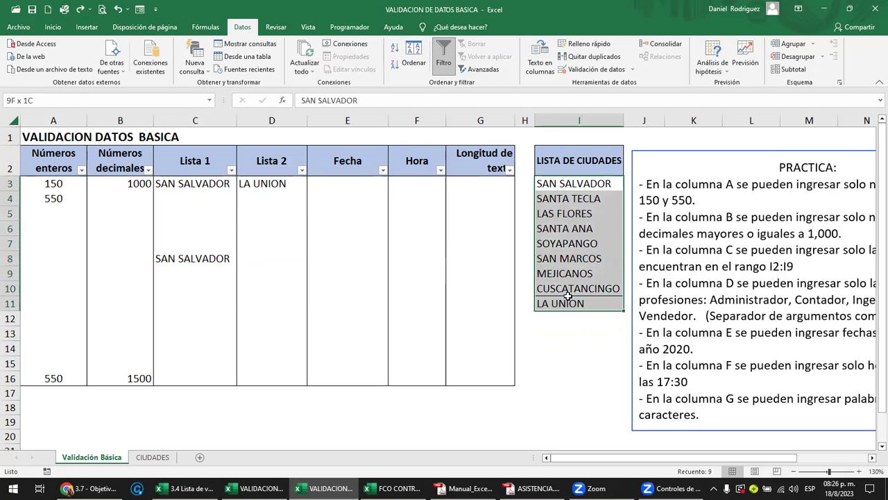
left_click(301, 186)
left_click(311, 185)
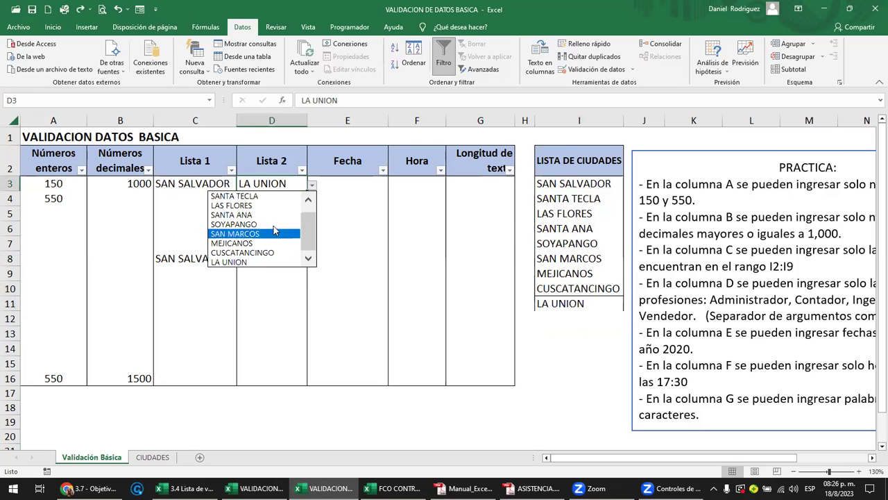
key("Escape")
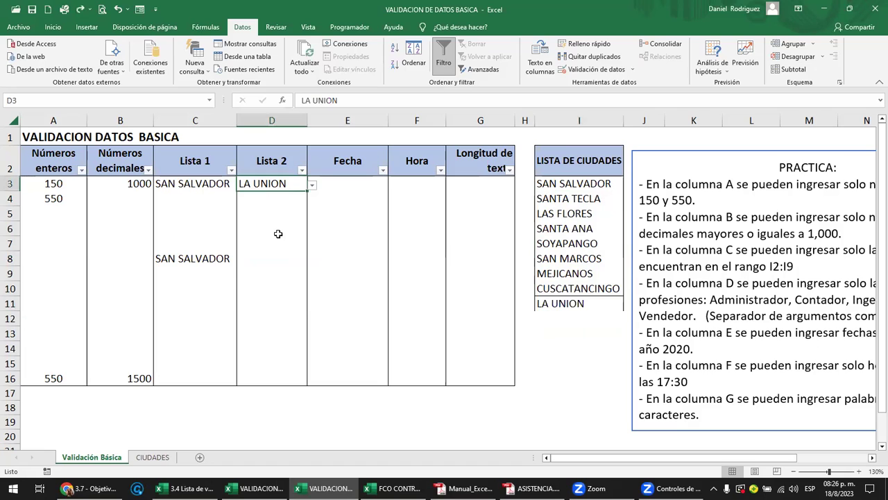
left_click(591, 219)
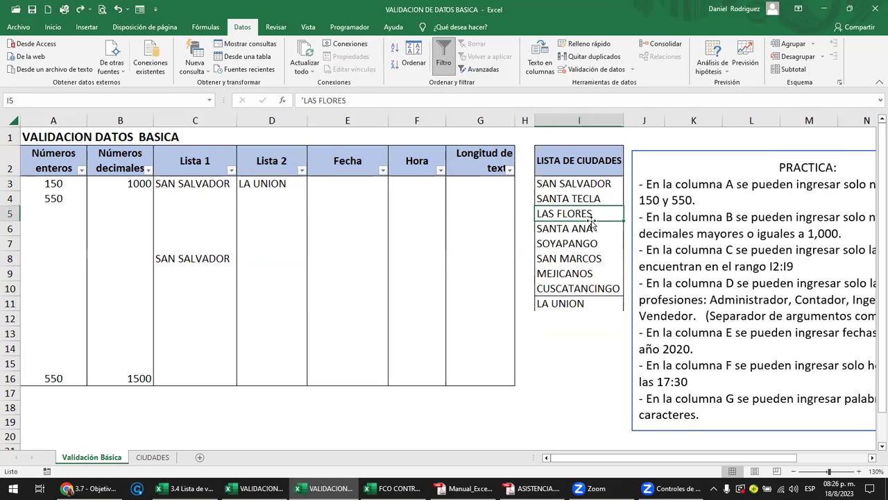
left_click(578, 185)
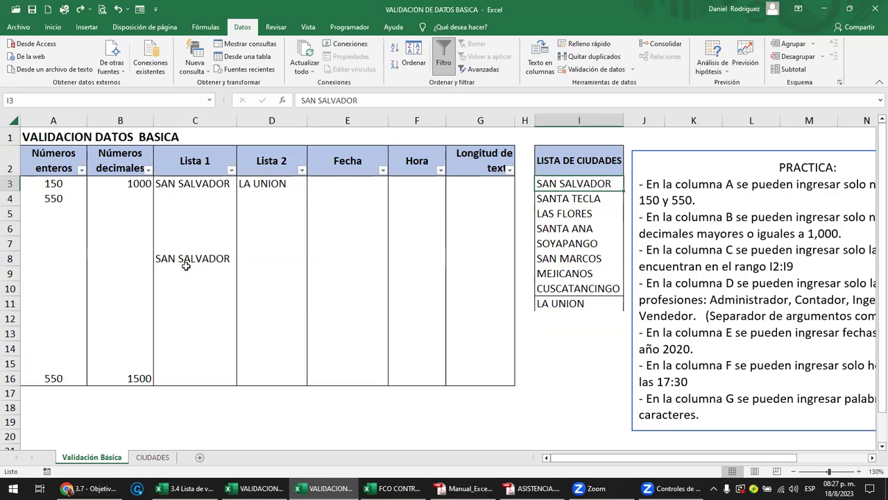
left_click(261, 183)
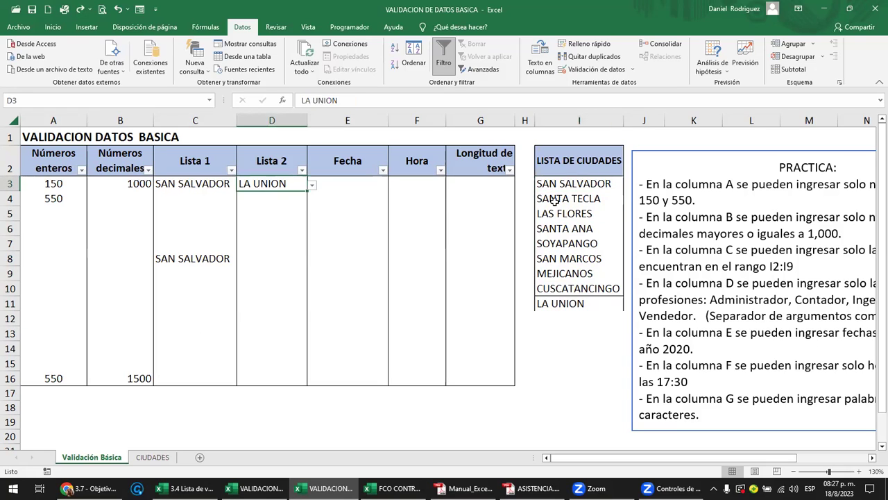
left_click(575, 184)
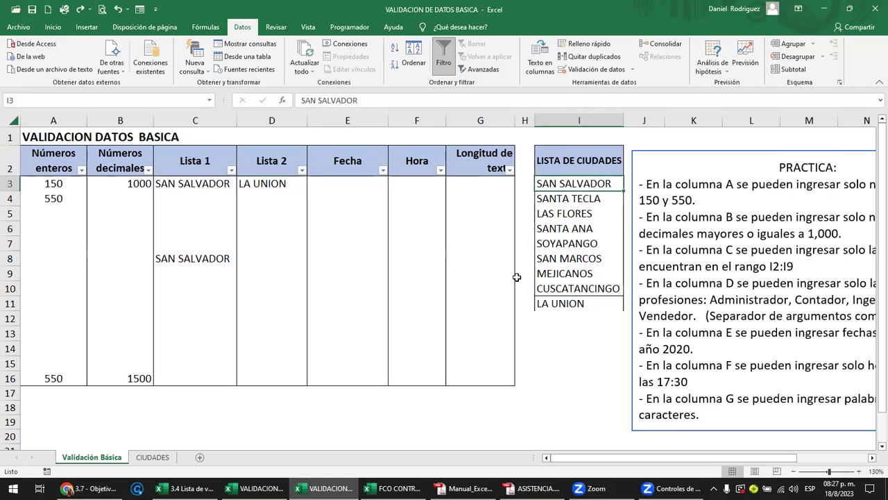
left_click_drag(270, 183, 264, 375)
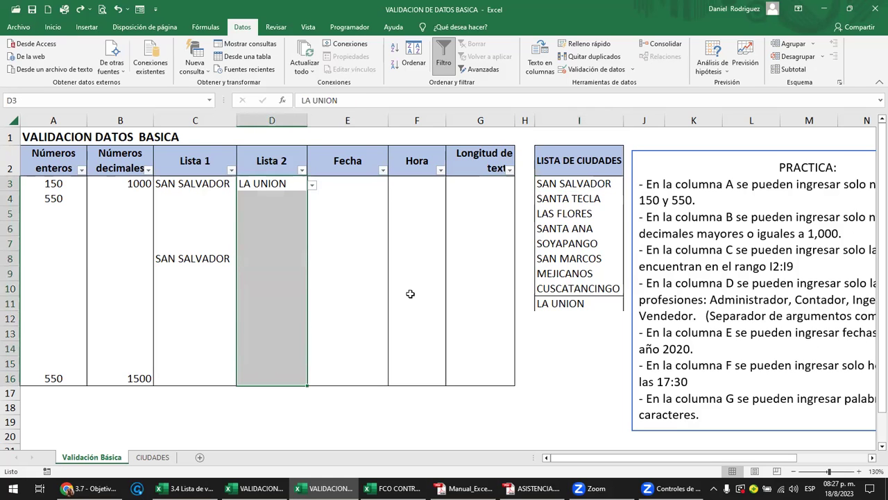
Step: Clear all data validation from the Lista 2 cells and delete LA UNION from D3
left_click(620, 70)
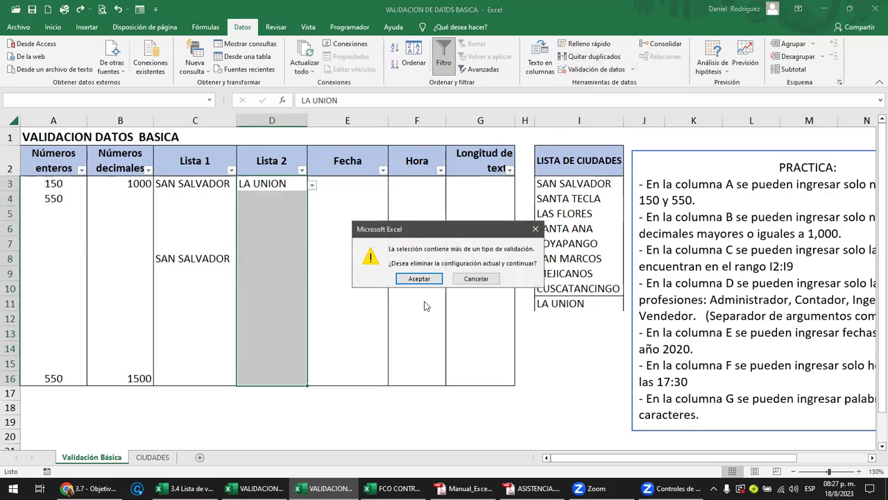
left_click(418, 281)
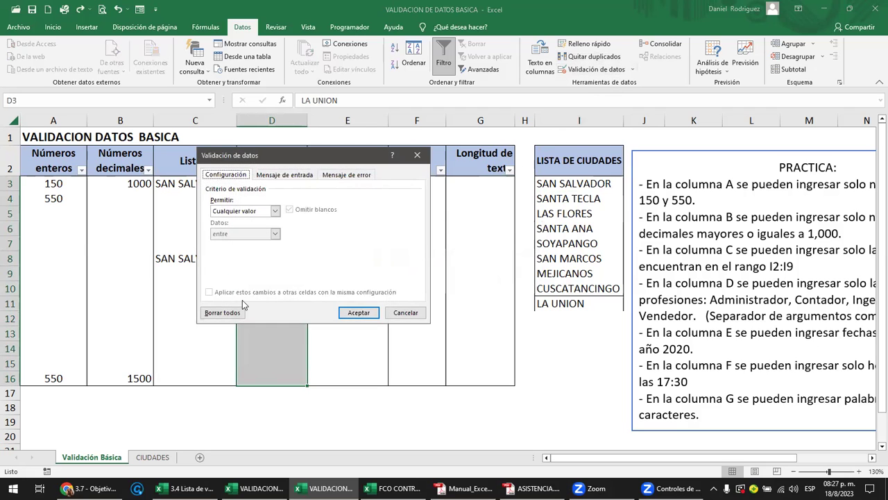
left_click(231, 312)
left_click(353, 313)
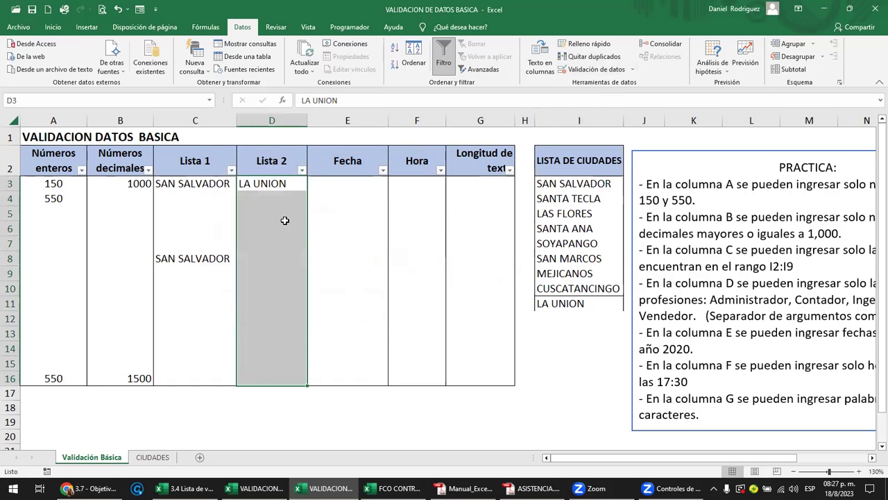
left_click(276, 184)
key("Delete")
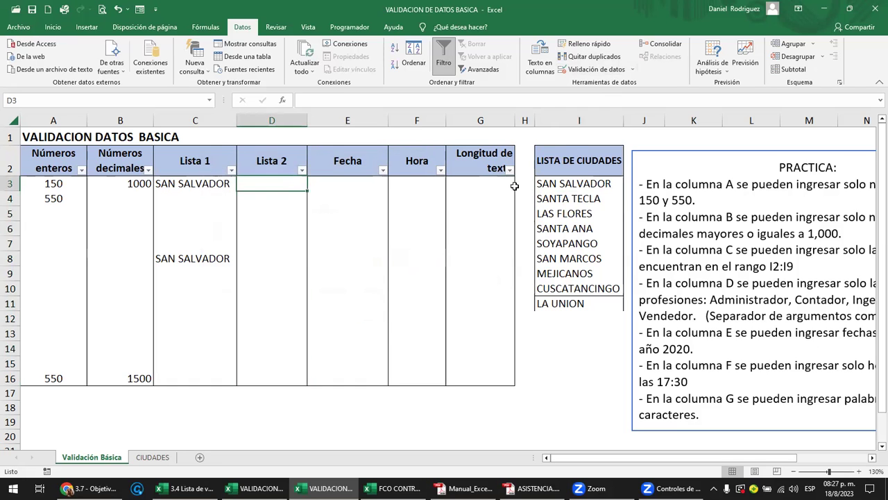
Step: Copy the city list I2:I10 into cell A1 of the CIUDADES sheet
left_click(582, 121)
key("Delete")
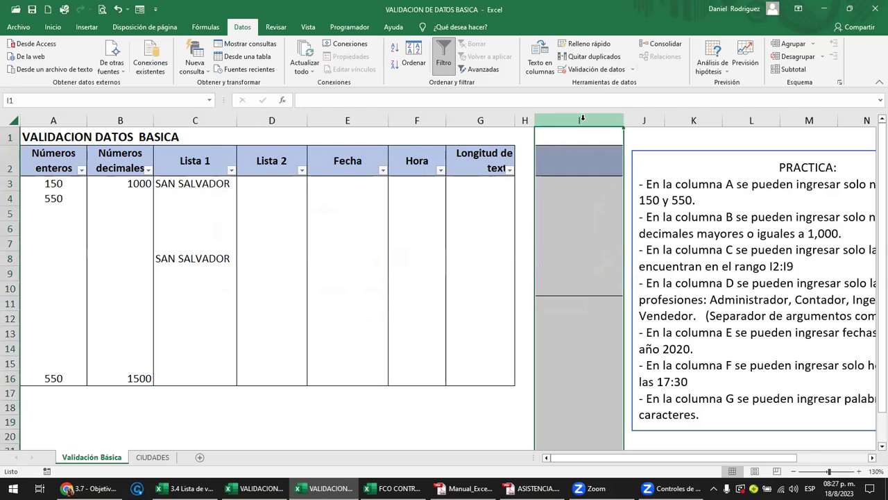
left_click(152, 458)
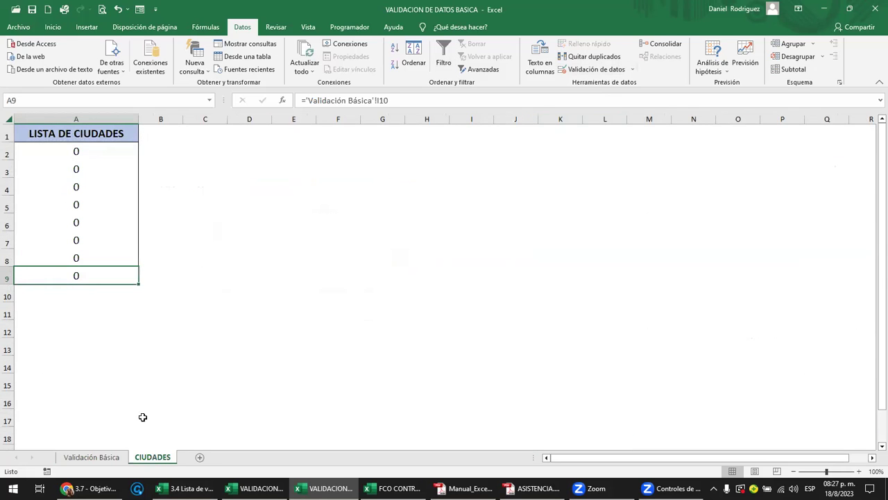
left_click(91, 458)
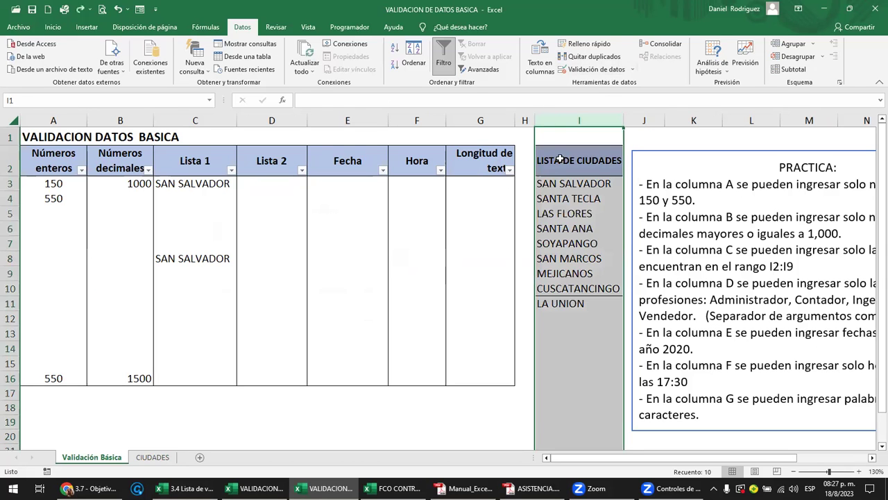
left_click_drag(565, 161, 566, 288)
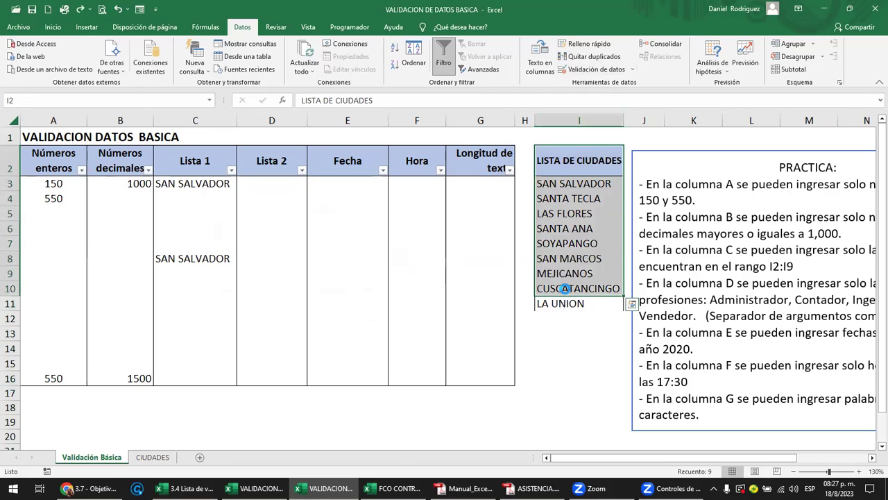
key("ctrl+c")
left_click(154, 458)
left_click(68, 134)
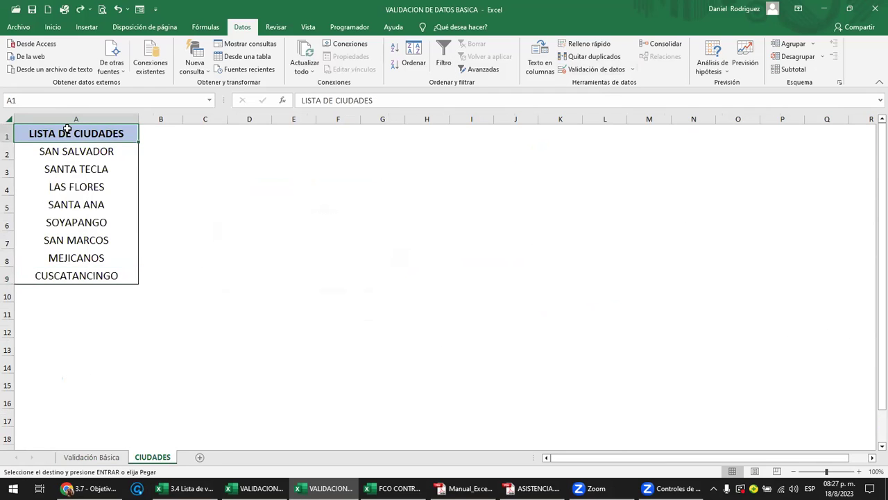
key("ctrl+v")
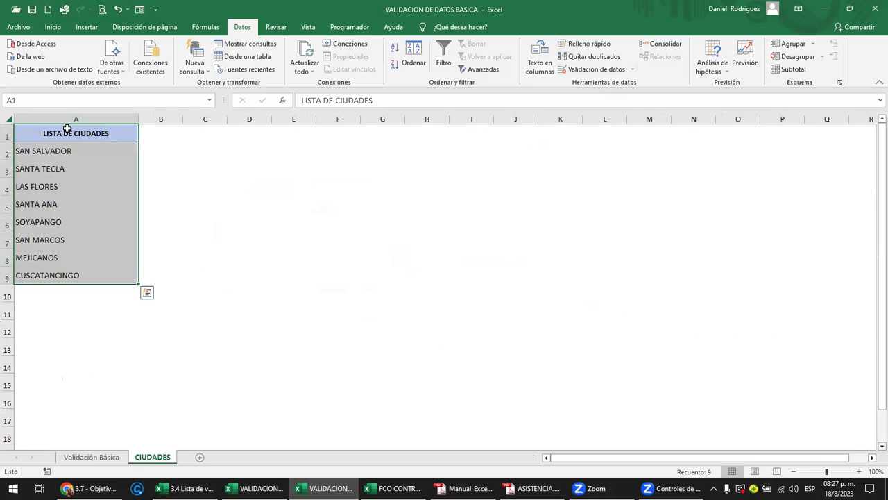
Step: Clear column I on Validación Básica and select the Lista 2 cells D3:D16
left_click(186, 145)
left_click(91, 457)
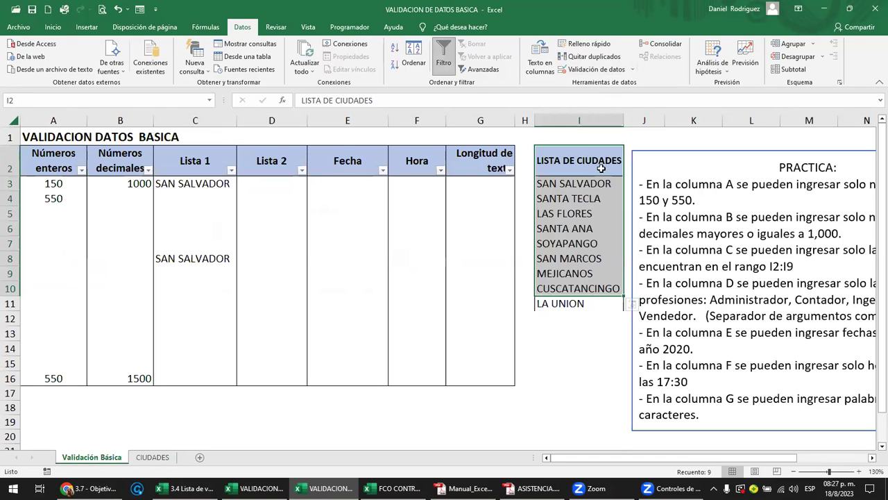
left_click(574, 120)
key("Delete")
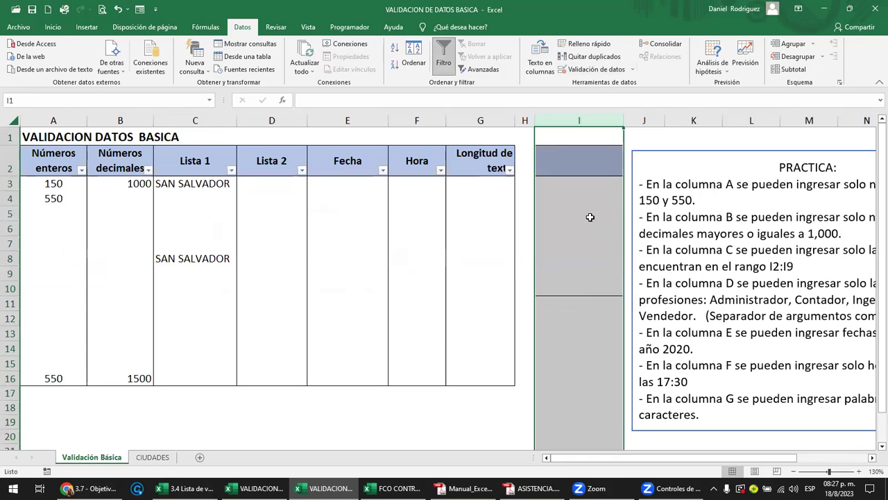
left_click(589, 215)
left_click_drag(260, 182, 257, 375)
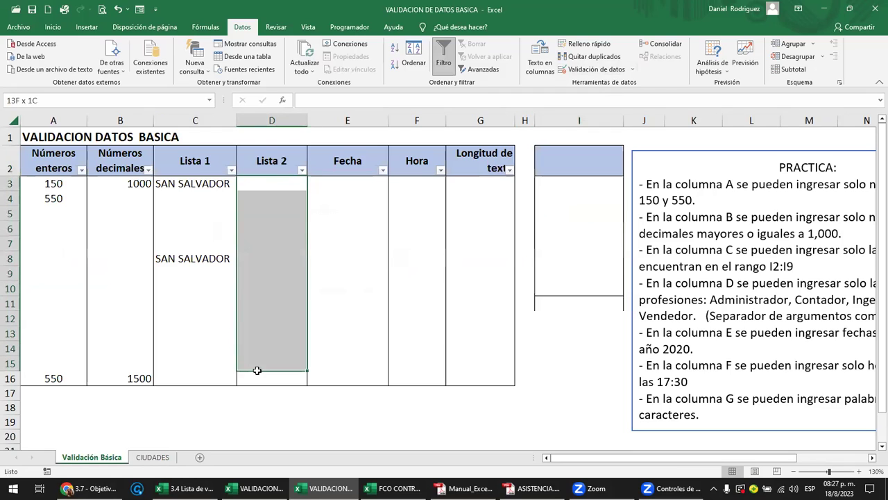
Step: Set D3:D16 to a Lista validation sourced from =CIUDADES!$A$2:$A$9
left_click(621, 69)
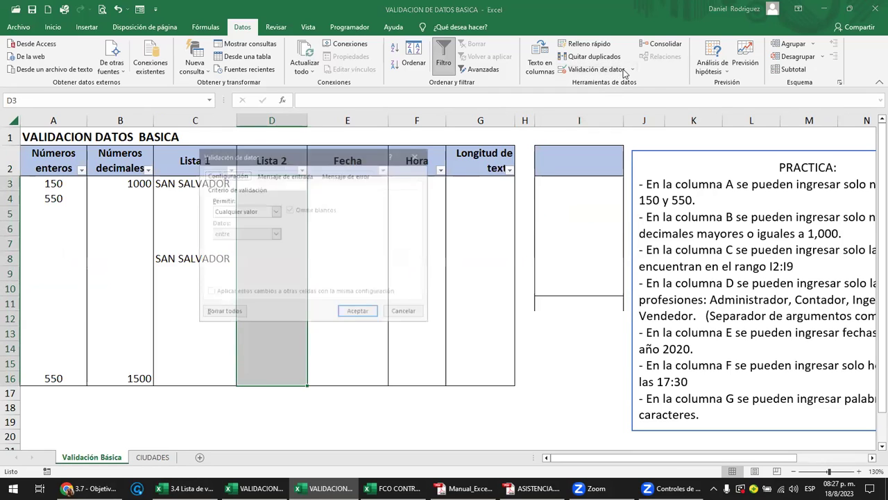
left_click(274, 211)
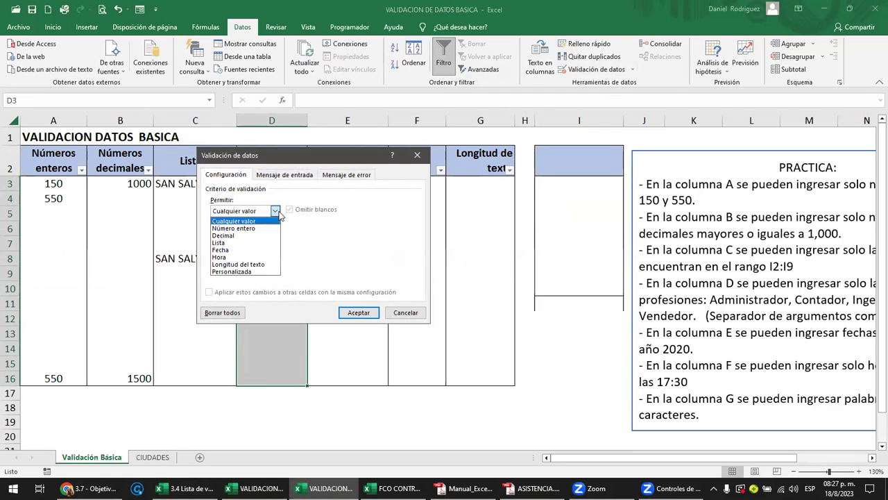
left_click(236, 244)
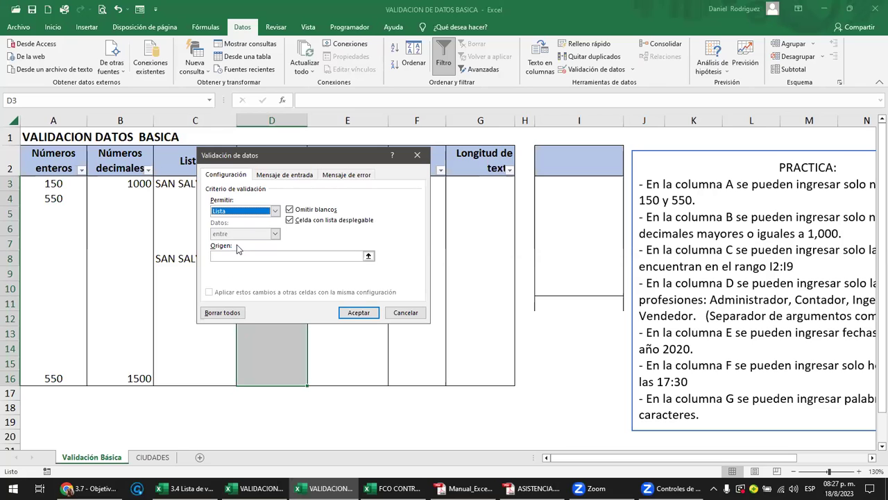
left_click(218, 257)
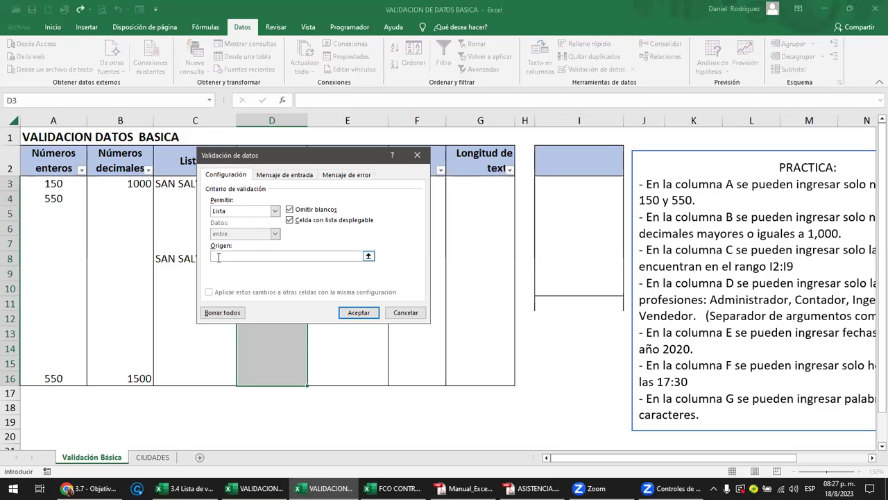
left_click(144, 458)
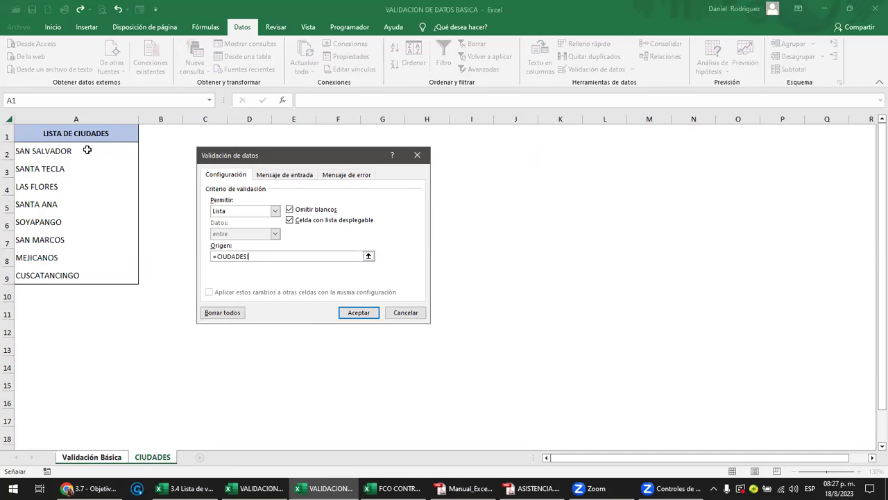
left_click_drag(87, 150, 92, 268)
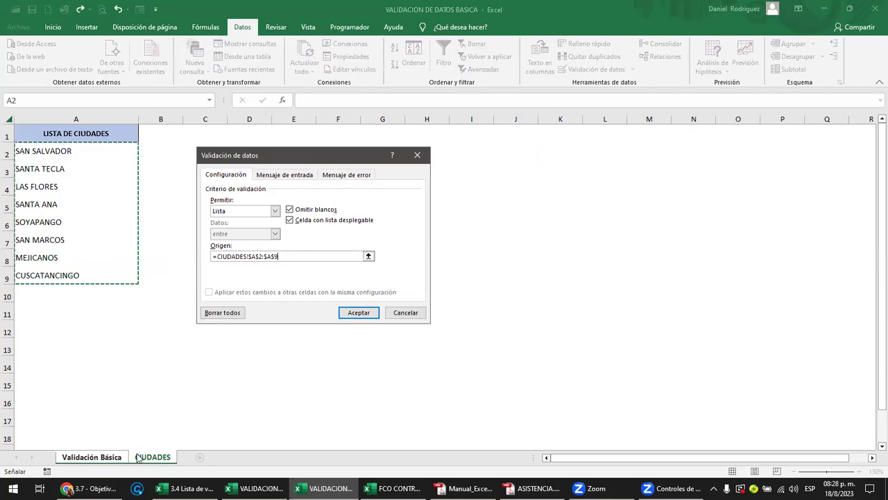
left_click(358, 313)
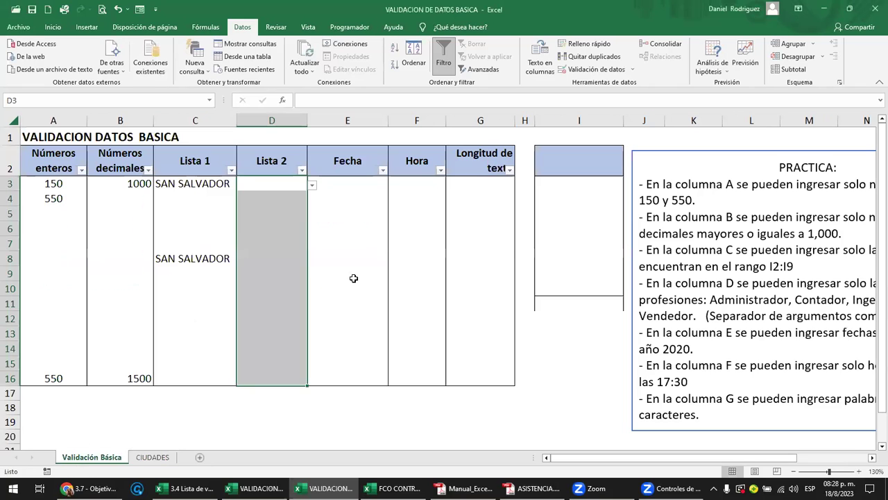
Step: Pick SANTA TECLA in D3 and SOYAPANGO in D5, then check the CIUDADES list
left_click(312, 186)
left_click(270, 204)
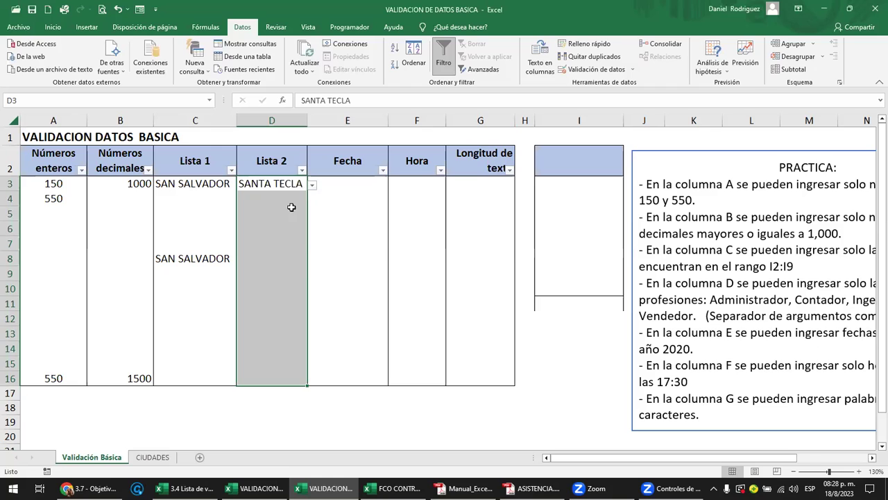
left_click(290, 208)
left_click(312, 215)
left_click(256, 264)
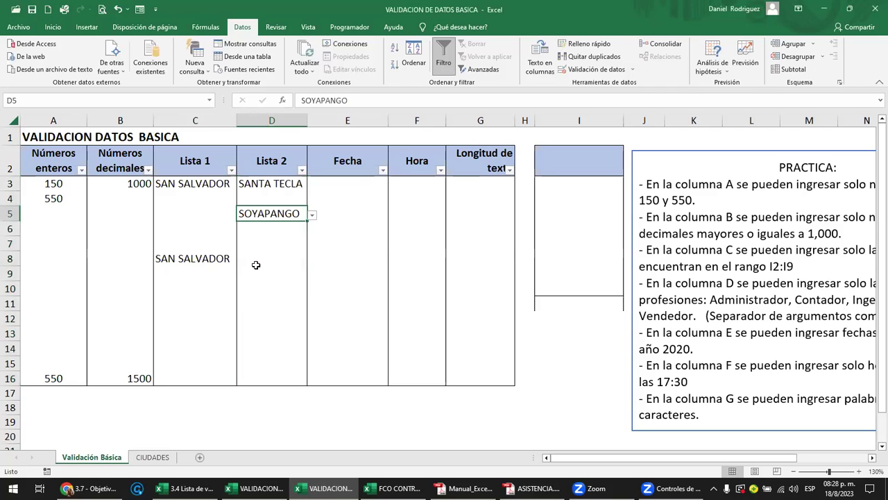
left_click(148, 459)
left_click(53, 276)
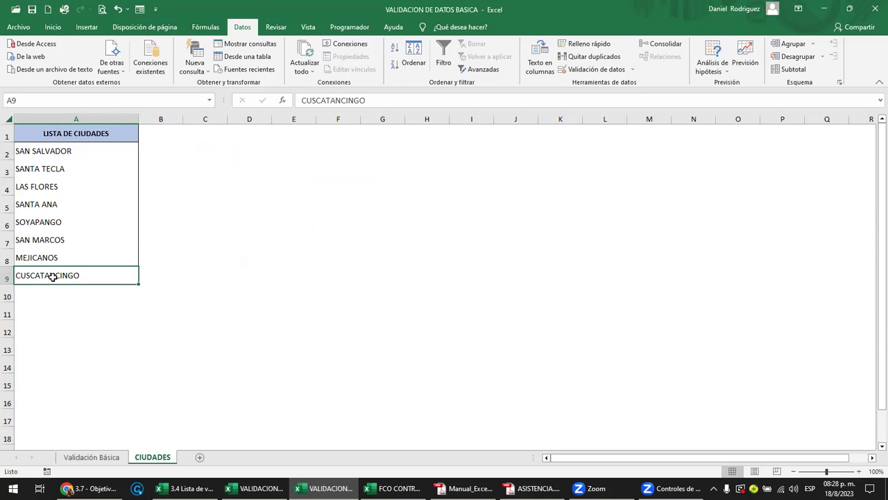
left_click(101, 458)
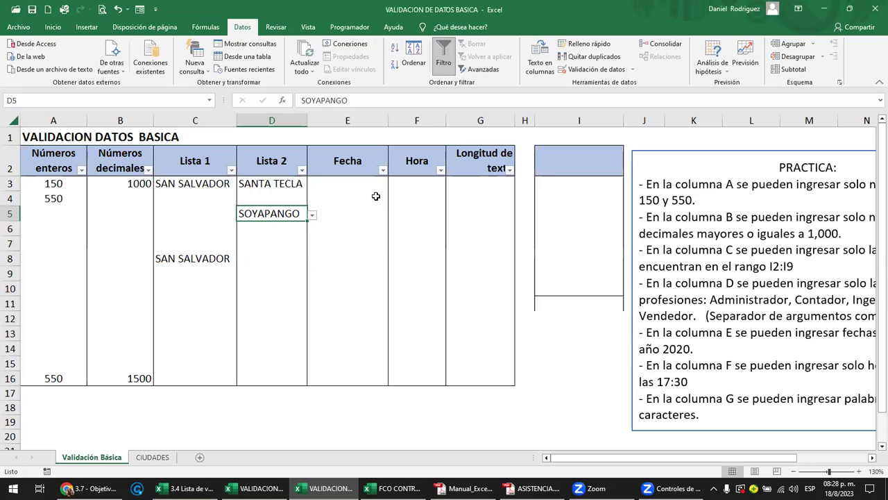
Step: Review the 2020 year in the PRACTICA instructions and select the Fecha cells from E3
left_click(347, 190)
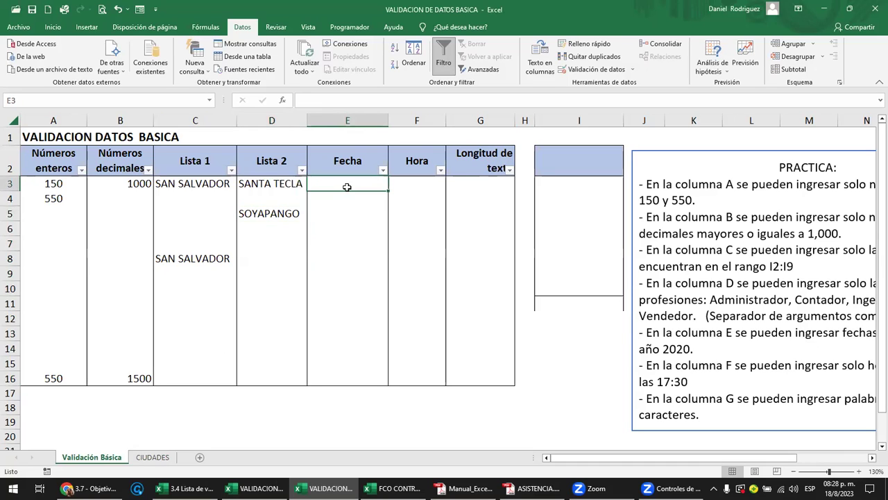
key("Right")
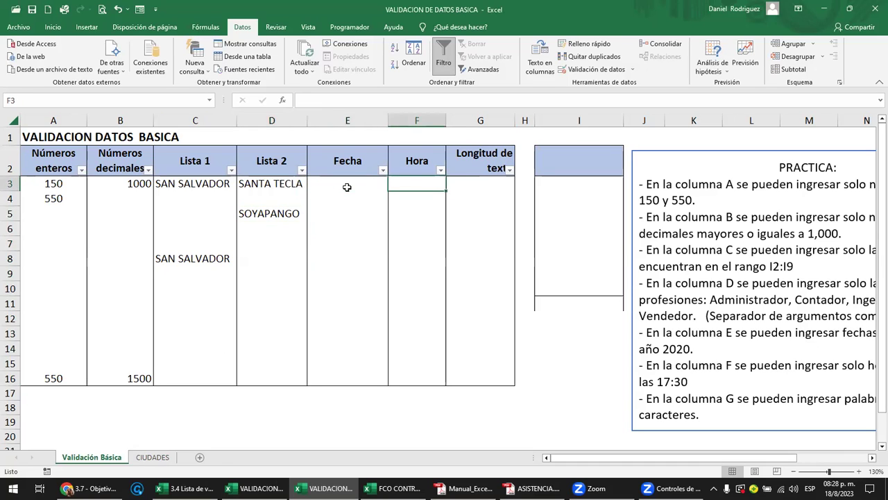
key("Right")
key("Right")
key("Right")
key("Right")
key("Right")
key("Right")
key("Right")
key("Right")
key("Right")
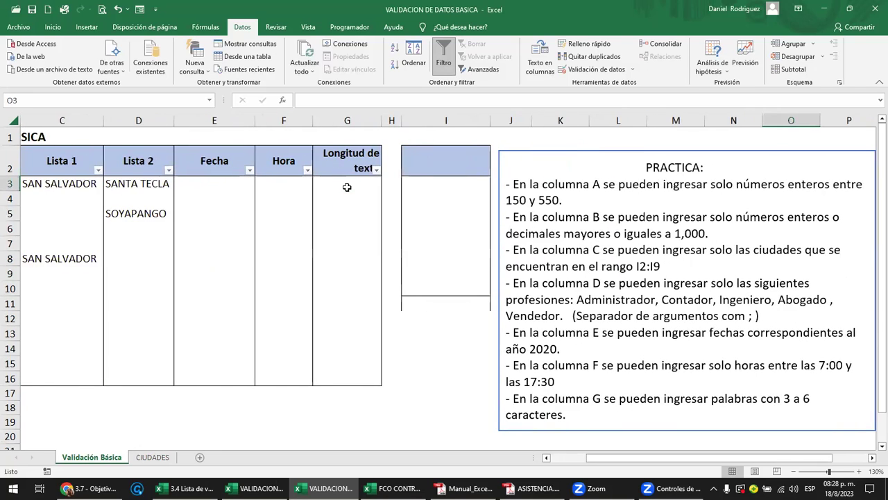
left_click(224, 184)
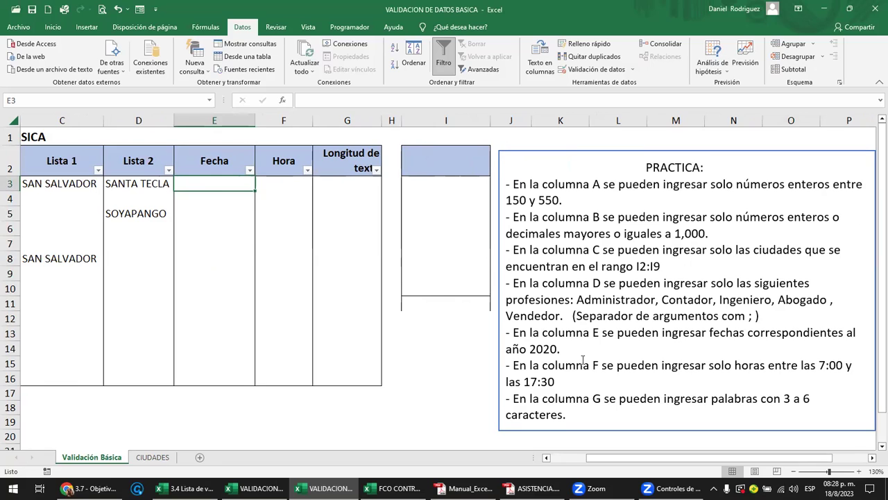
left_click(555, 350)
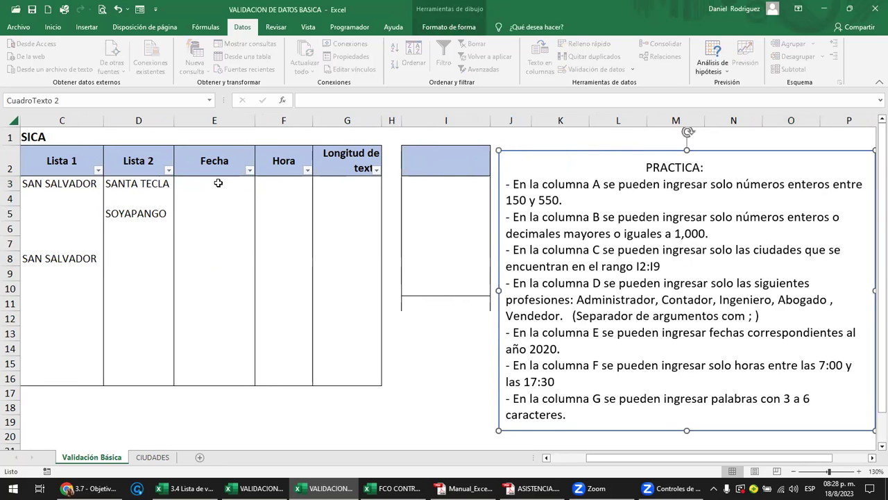
double_click(533, 349)
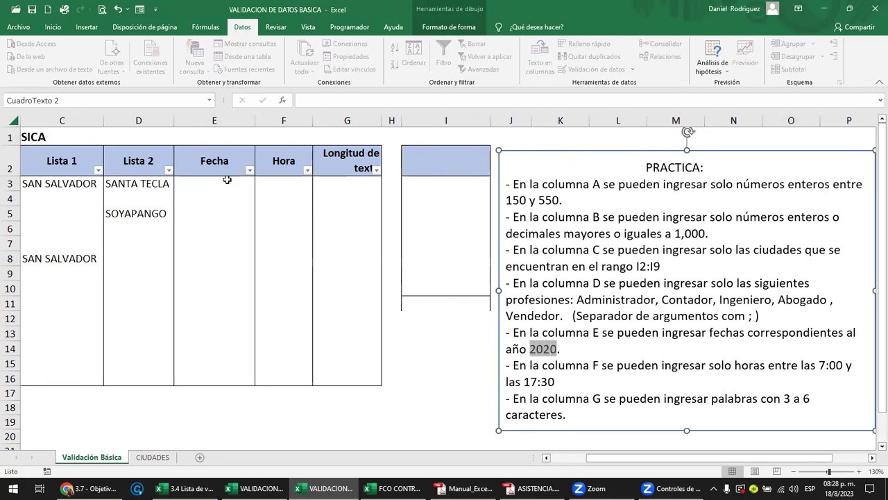
mouse_move(216, 178)
left_mouse_down()
mouse_move(231, 379)
mouse_move(207, 180)
left_mouse_up()
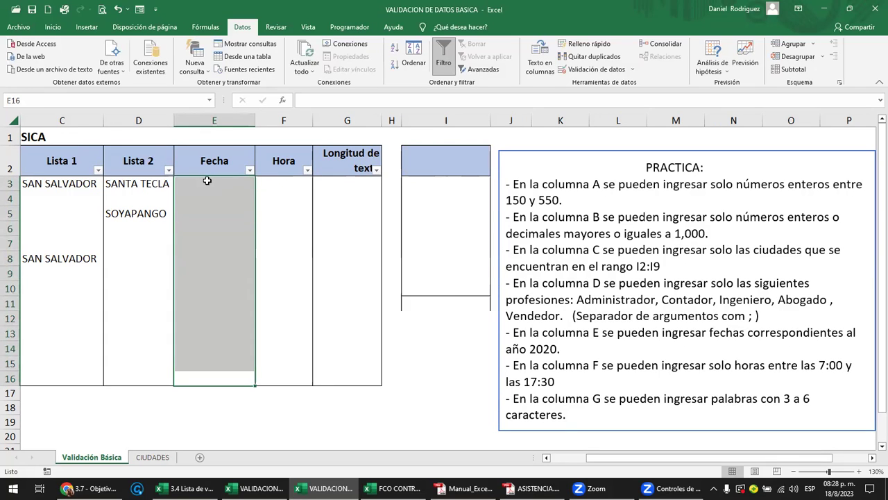
Step: Apply a Fecha validation between 01/01/2020 and 31/12/2020 to the selected Fecha cells
left_click(624, 70)
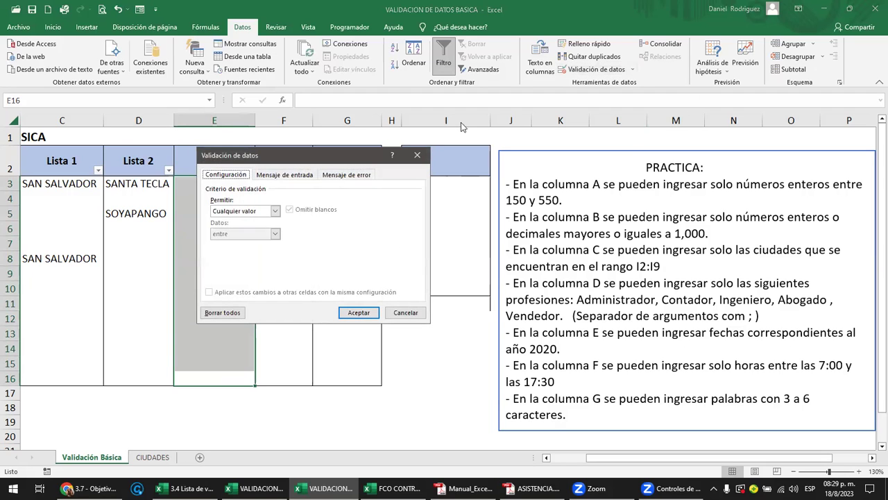
left_click(275, 211)
left_click(242, 250)
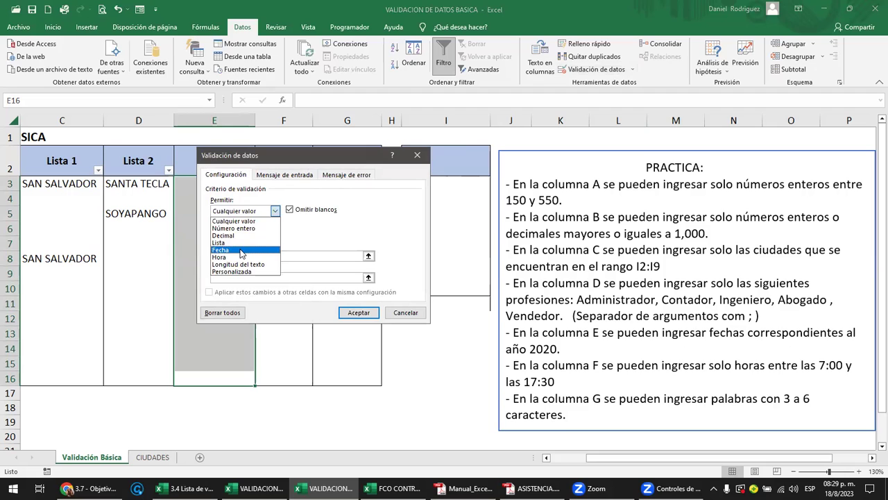
left_click(232, 256)
type("01/01/2020")
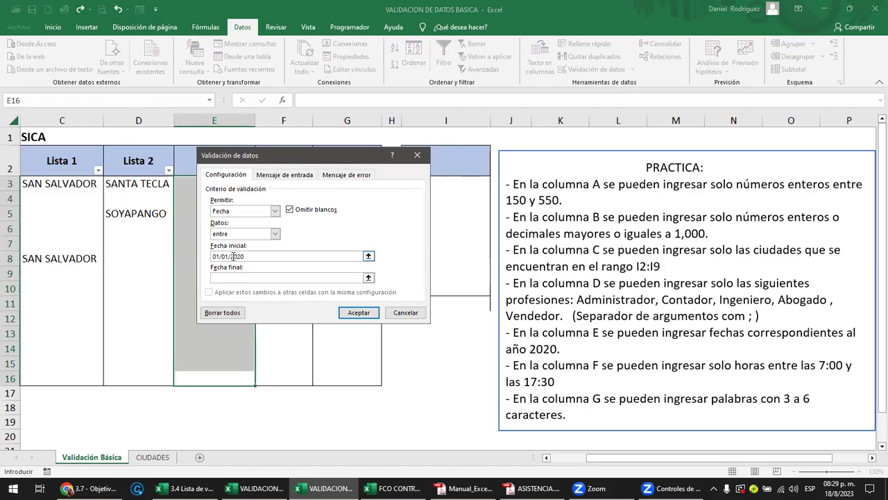
left_click(229, 279)
type("31/12/2020")
left_click(356, 313)
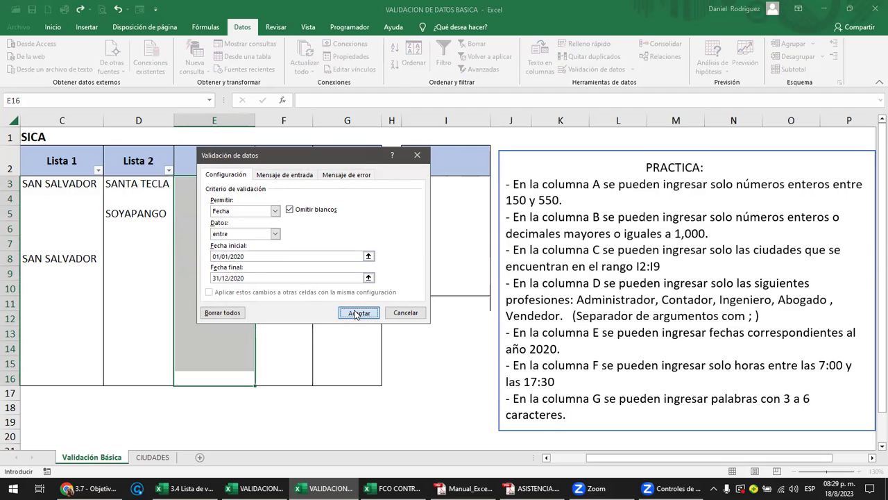
left_click(210, 195)
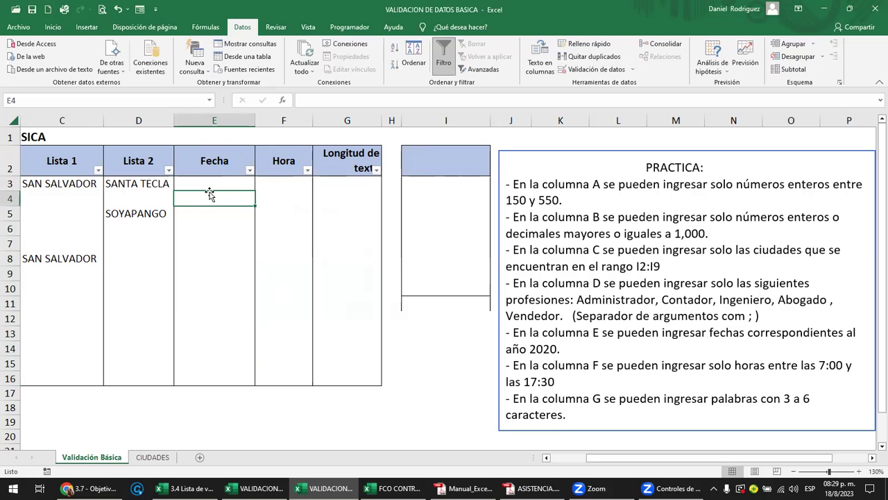
Step: Test the date rule with 15/8/23 and cancel the rejected entry
type("15/8/23")
key("Return")
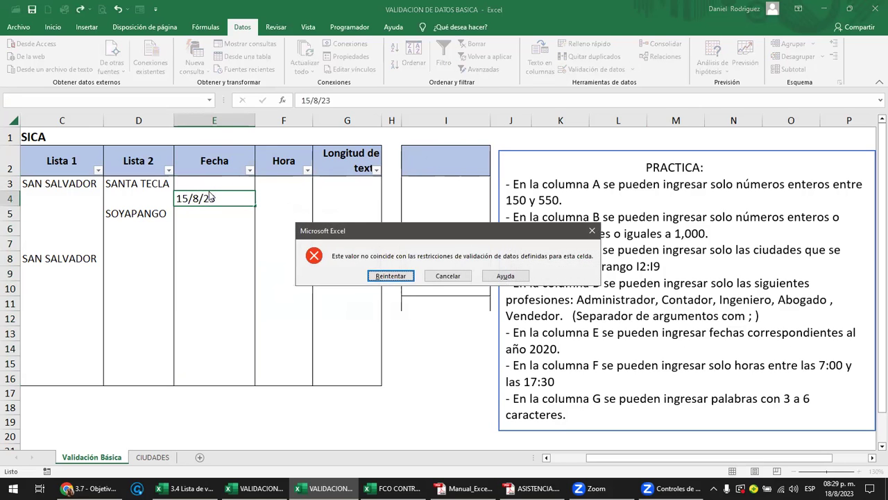
key("Return")
key("F2")
key("Tab")
key("Escape")
Step: Enter 15/8/2020 in E3 and fill consecutive dates down to 28/8/2020 in E16
left_click(208, 190)
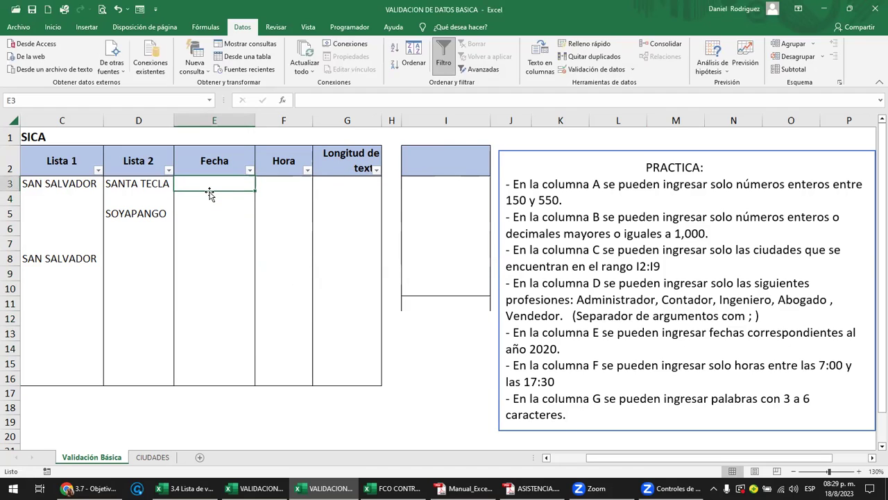
type("15/8/2")
key("Return")
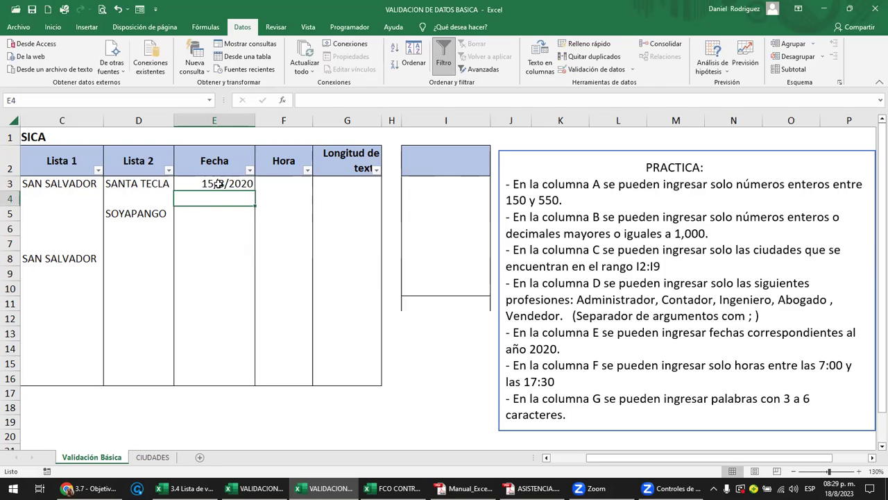
left_click(219, 184)
left_click_drag(255, 189, 247, 381)
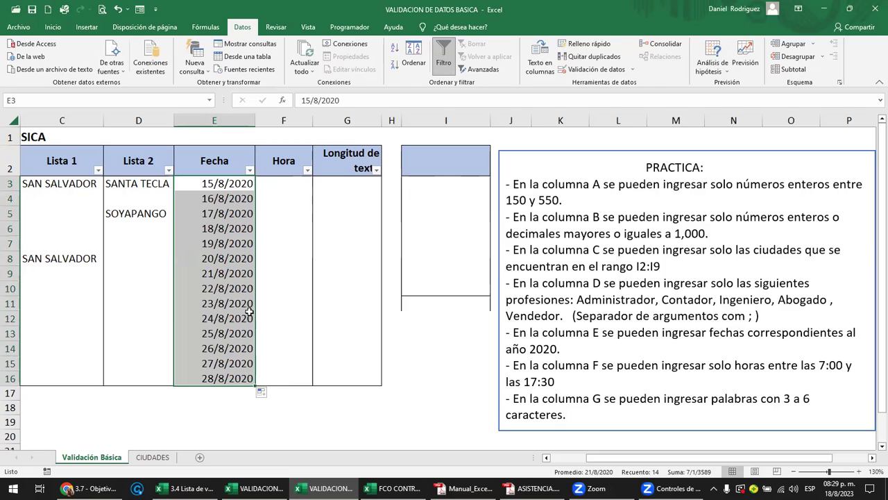
left_click(288, 184)
left_click(344, 186)
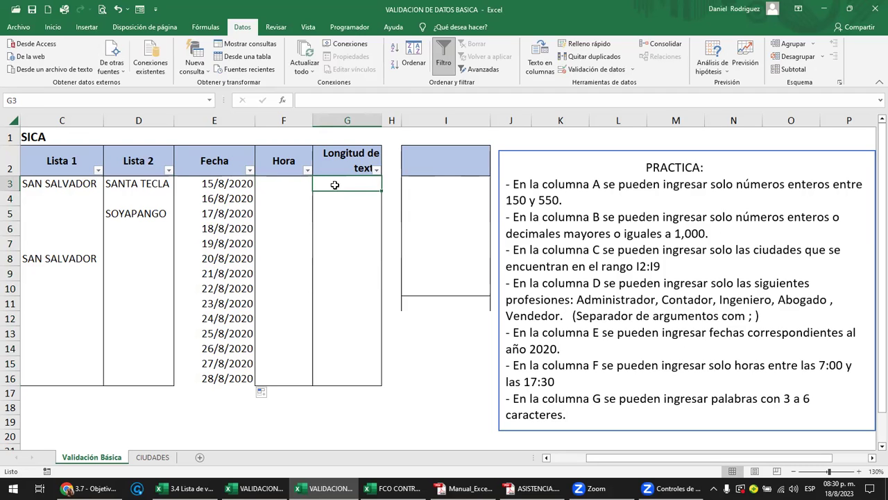
Step: Give G3:G16 a Longitud del texto rule between 3 and 6 characters
left_click_drag(340, 184, 347, 377)
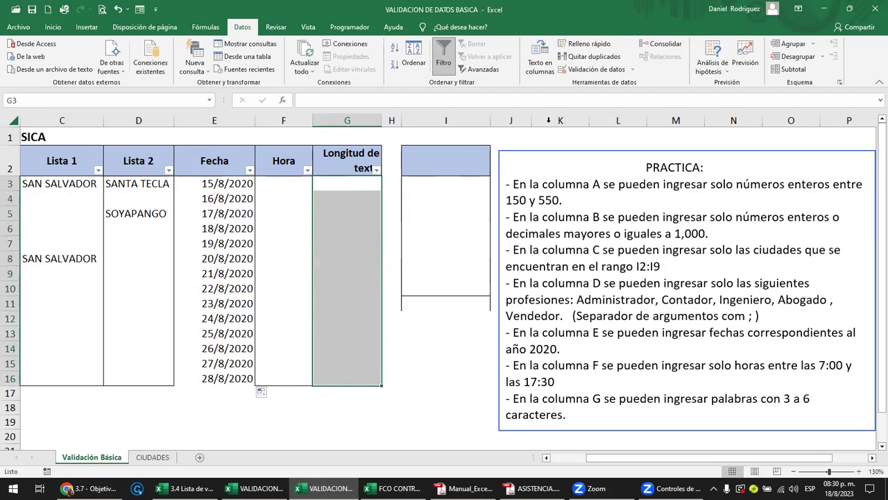
left_click(632, 69)
left_click(590, 85)
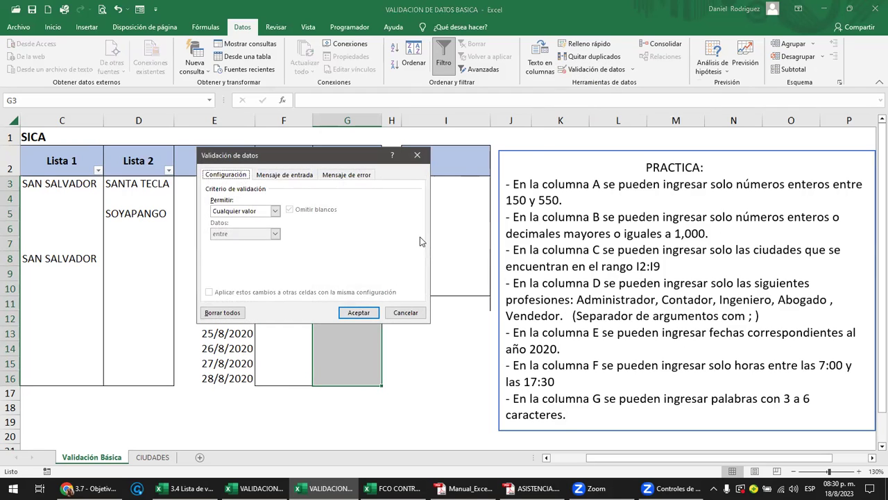
left_click(274, 211)
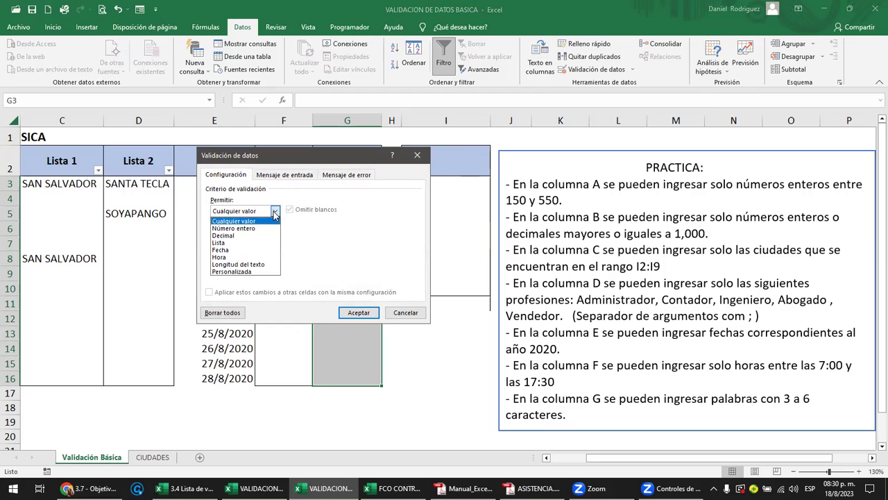
left_click(252, 268)
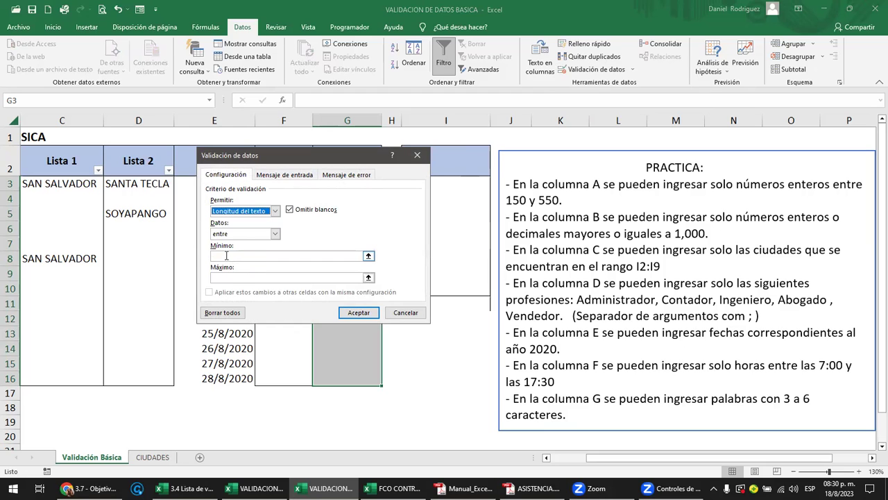
left_click(232, 234)
left_click(229, 246)
left_click(227, 256)
type("3")
left_click(223, 277)
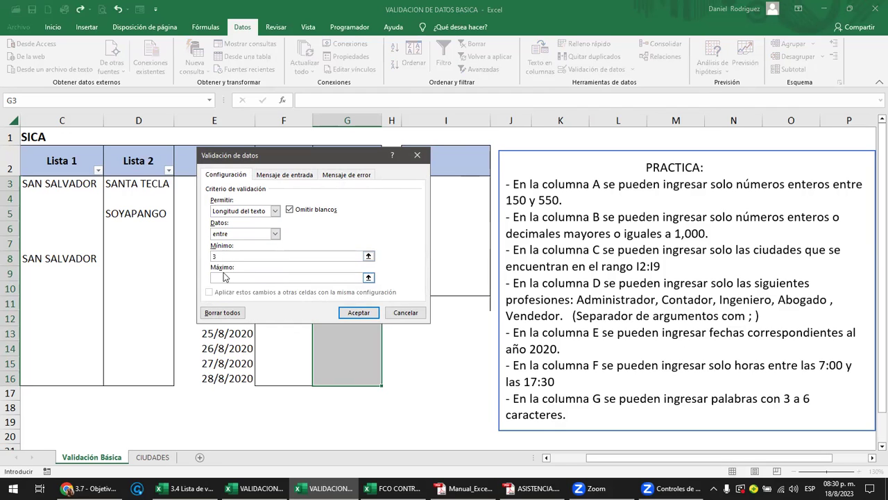
left_click(351, 312)
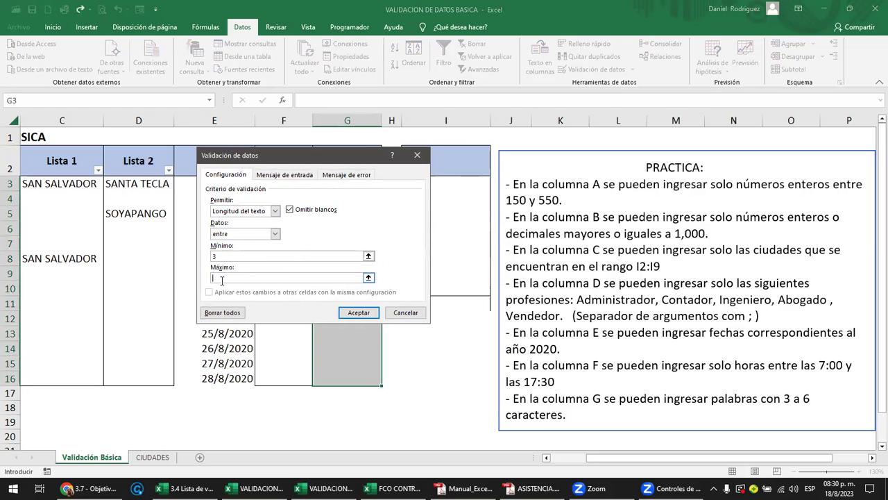
type("6")
left_click(349, 314)
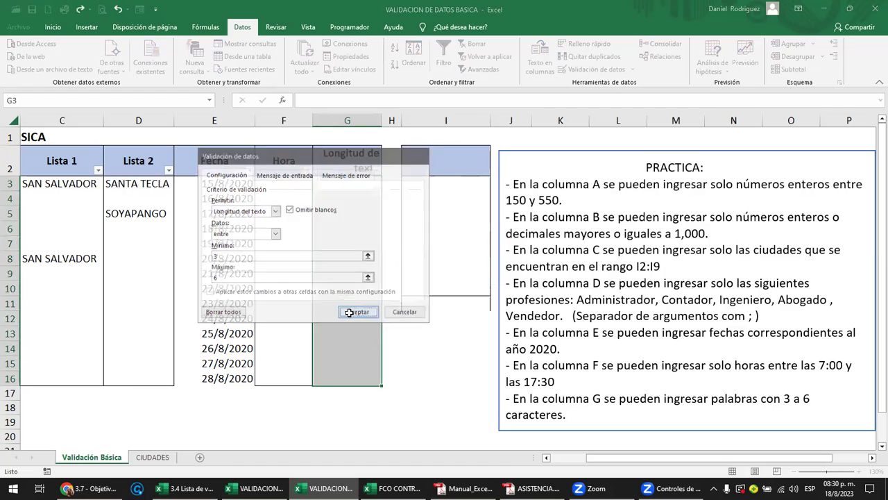
left_click(349, 186)
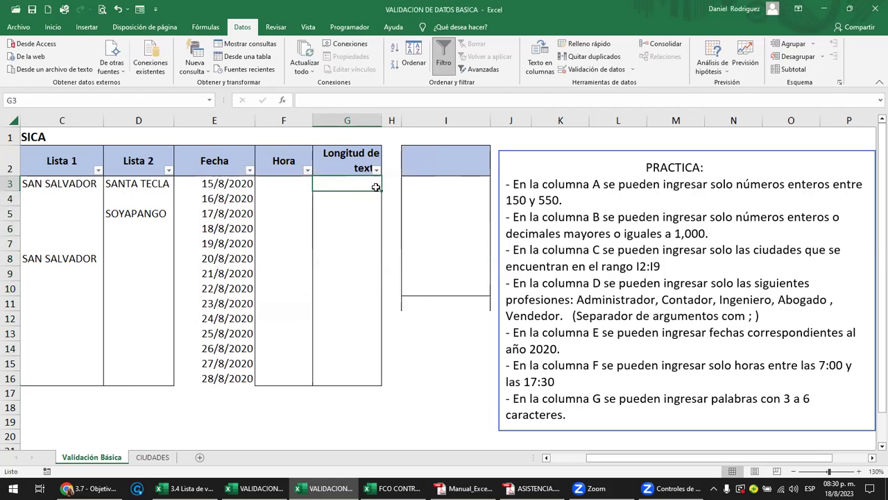
Step: Test the length rule in column G, keeping AAA in G3 and AAAAAA in G4 and rejecting AAAAAAA
type("A")
key("Return")
key("Return")
type("A")
key("Return")
key("Return")
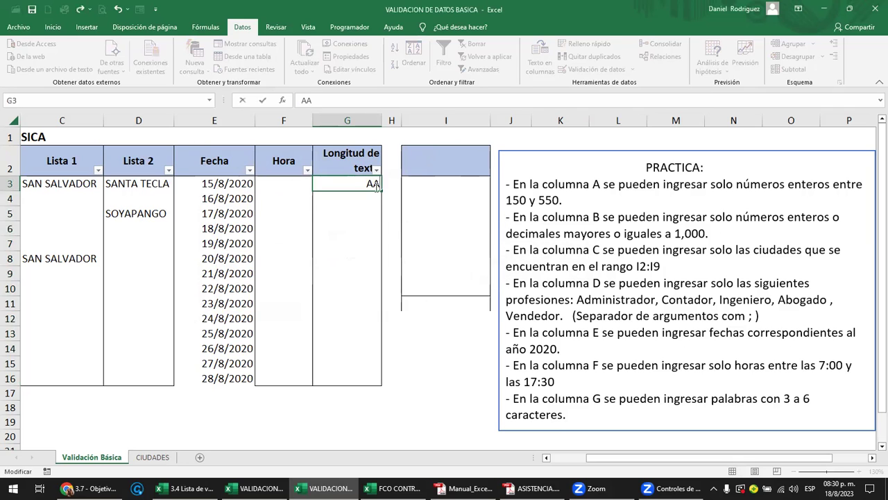
type("A")
key("Return")
type("AAA")
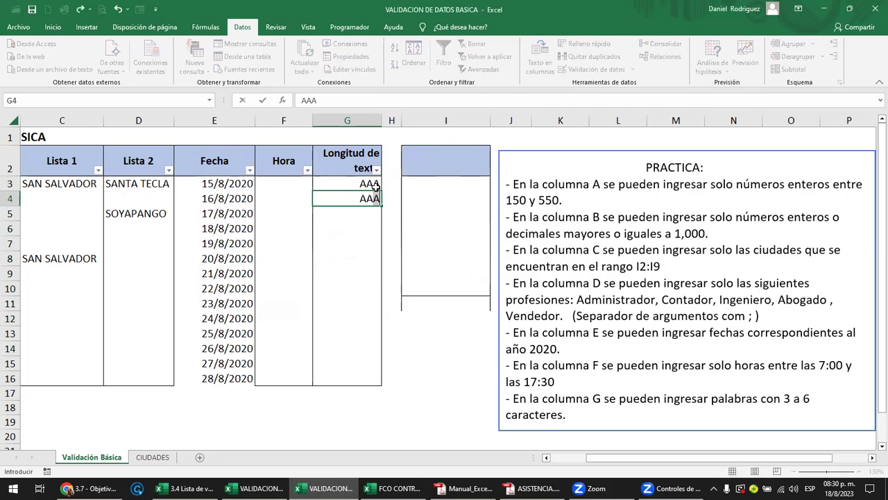
type("AAA")
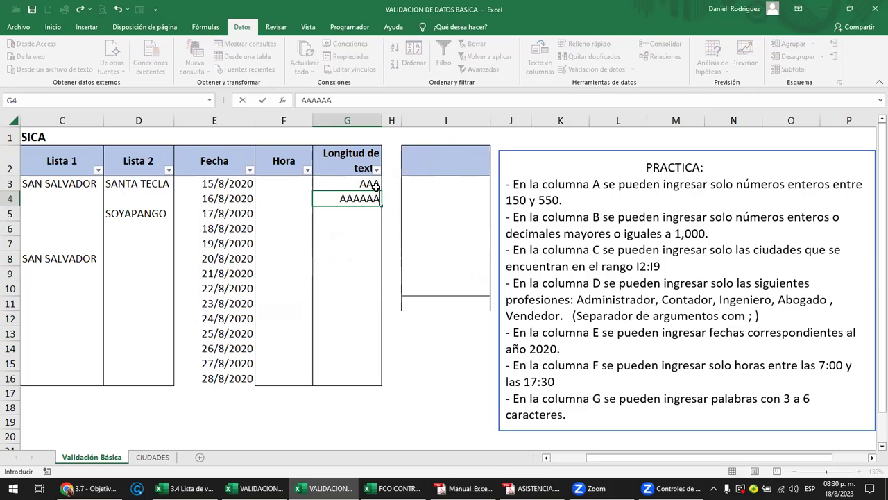
key("Return")
type("AAAAAAA")
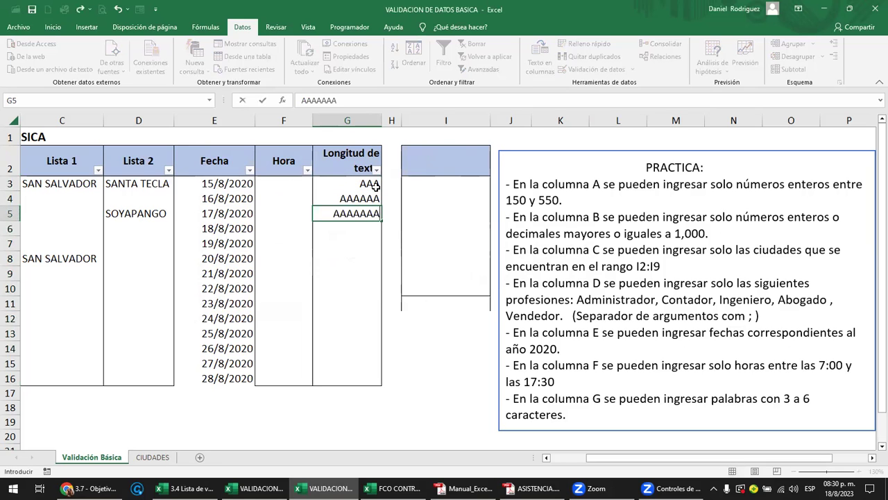
key("Return")
key("Return")
key("BackSpace")
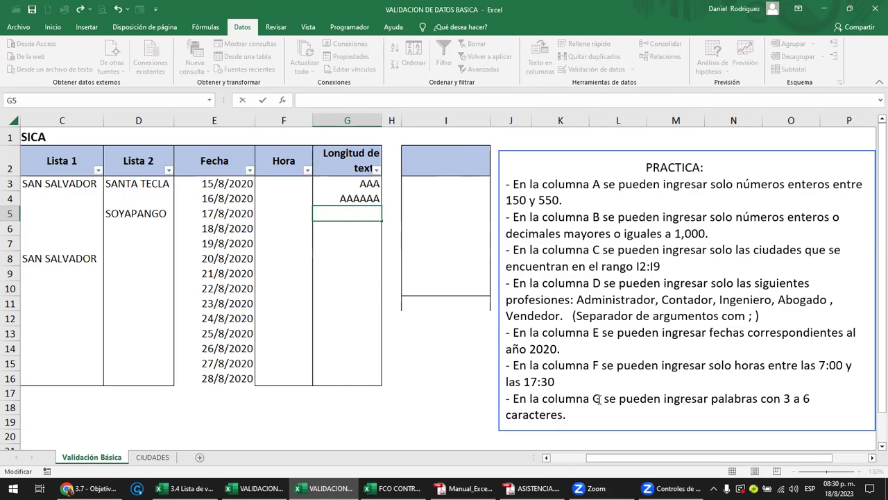
Step: Review the instructions text box, cells I3:I11 and the CIUDADES sheet, then return to Validación Básica
left_click(790, 399)
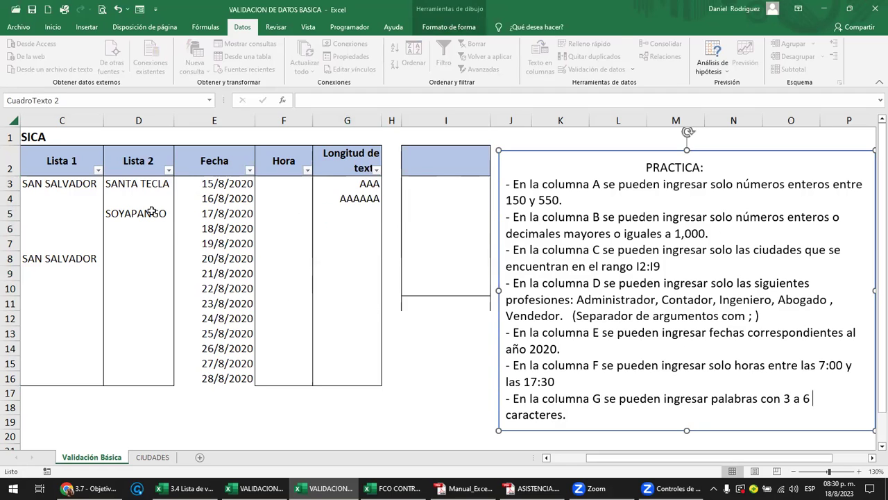
left_click(127, 184)
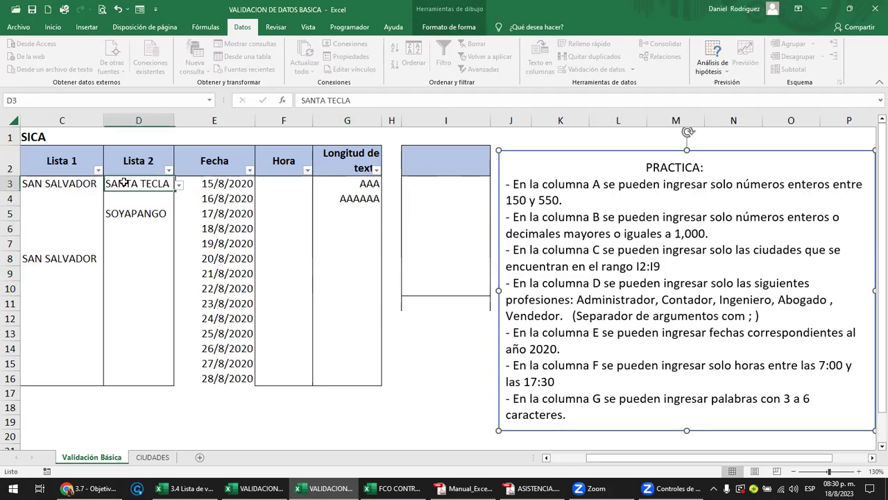
left_click(462, 199)
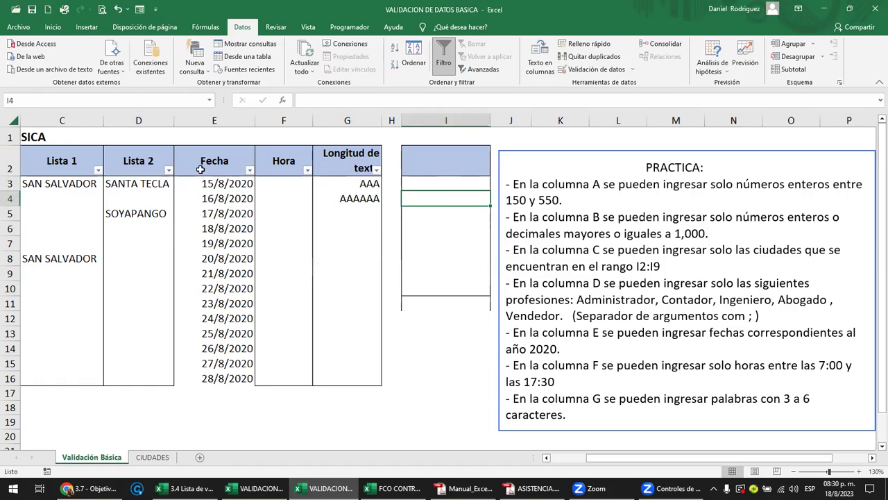
left_click_drag(445, 186, 455, 298)
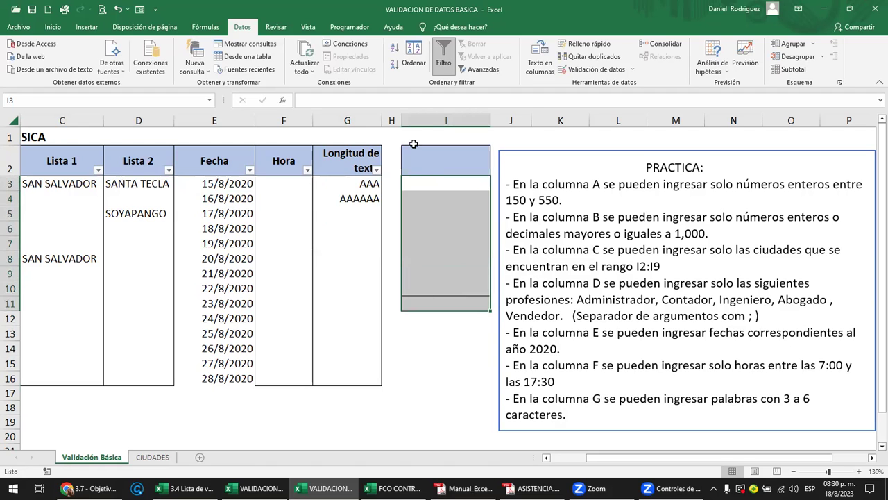
left_click(153, 457)
left_click(108, 458)
left_click(229, 184)
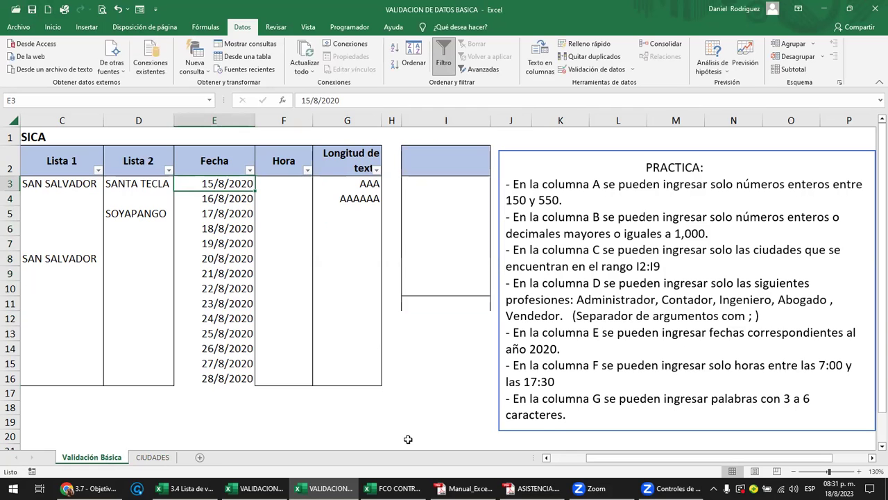
key("alt+Tab")
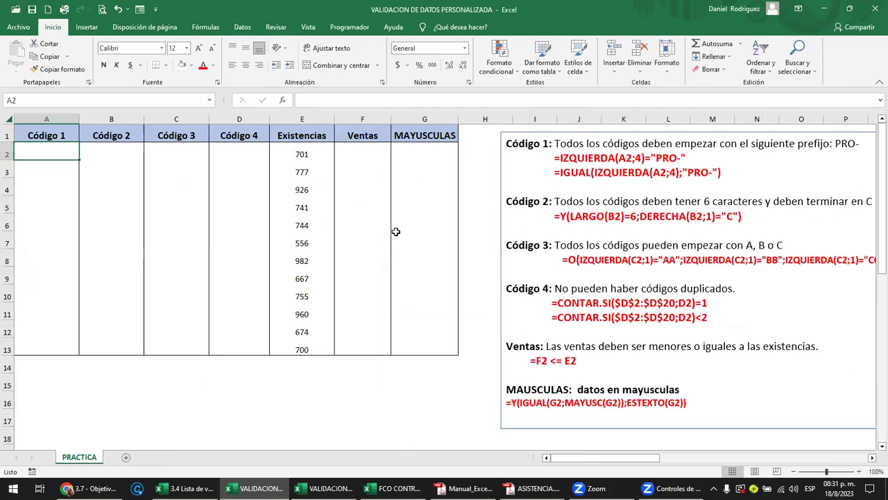
key("Home")
key("Up")
key("Up")
key("Up")
key("Up")
key("Up")
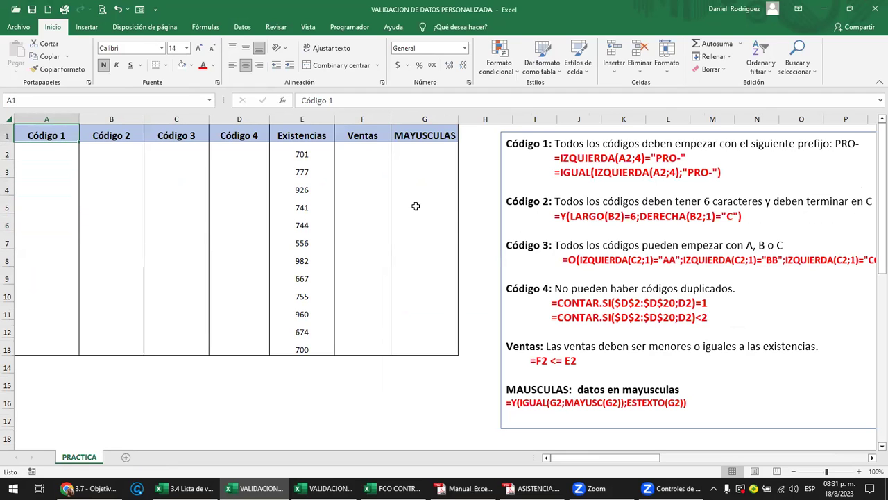
key("Down")
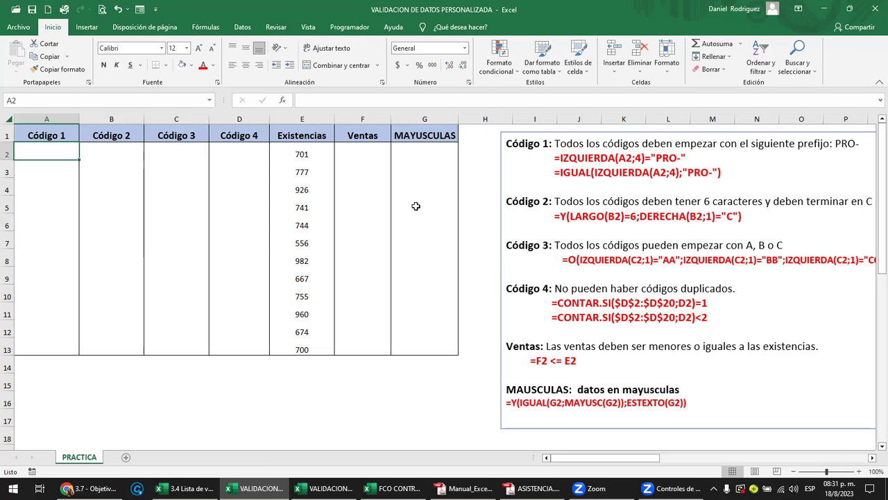
left_click(513, 144)
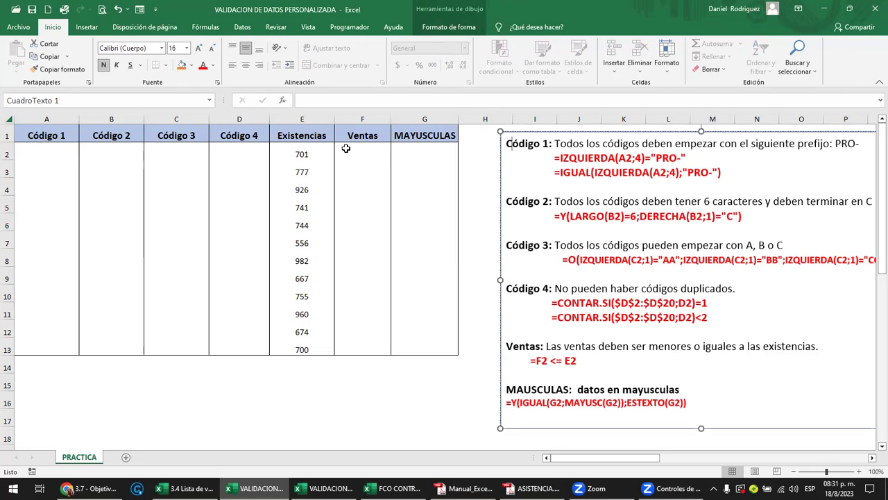
left_click(63, 155)
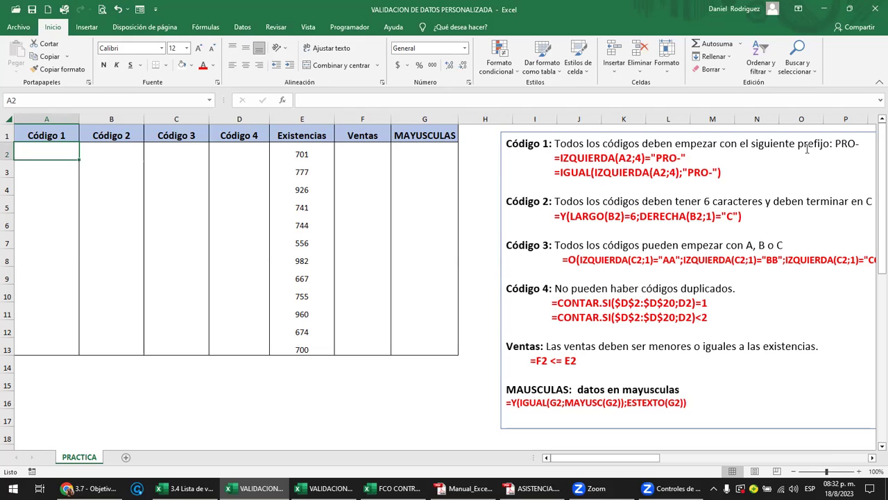
Step: Insert a space after IZQUIERDA in the first Código 1 formula of the notes box
left_click(837, 143)
left_click_drag(836, 144, 857, 144)
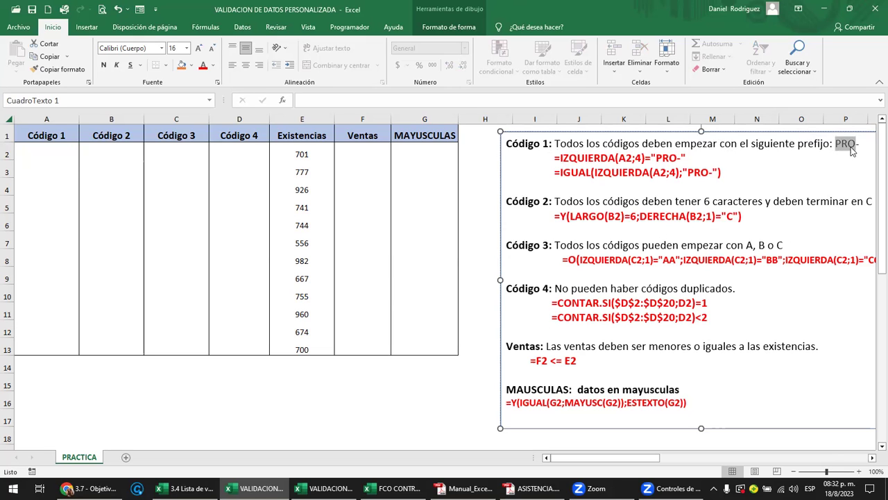
mouse_move(849, 146)
left_mouse_down()
mouse_move(836, 145)
mouse_move(858, 142)
left_mouse_up()
left_click_drag(555, 158, 682, 160)
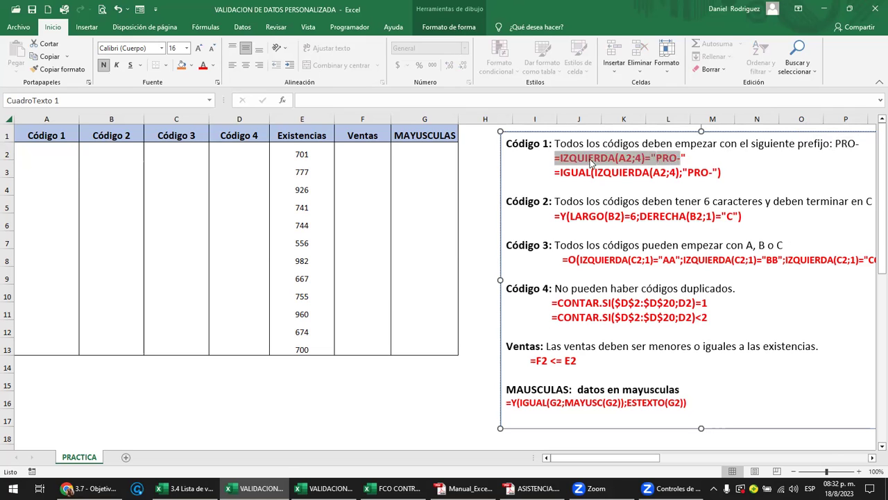
left_click(565, 159)
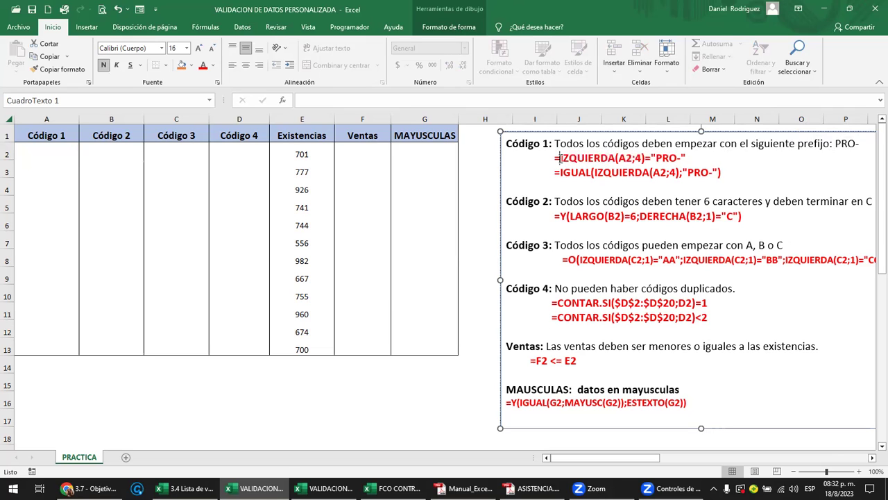
left_click(617, 158)
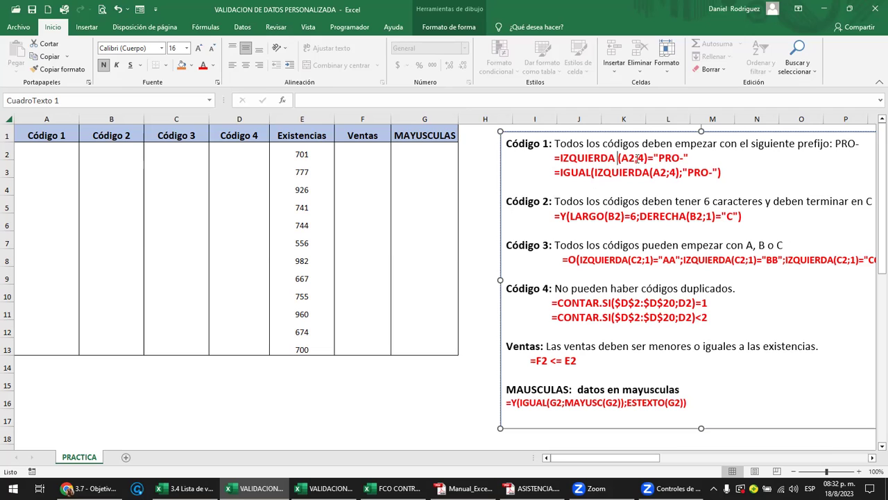
left_click(32, 152)
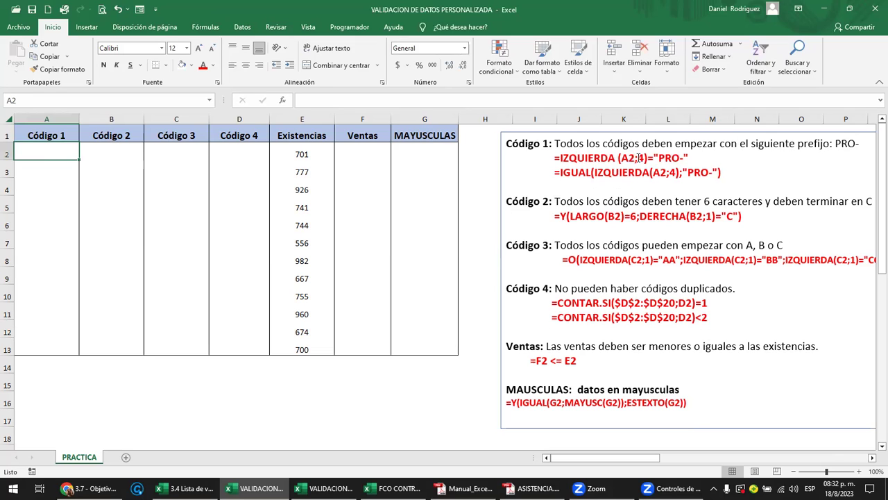
Step: Copy the first Código 1 formula =IZQUIERDA(A2;4)="PRO-" and select A2:A13
left_click(639, 158)
double_click(642, 157)
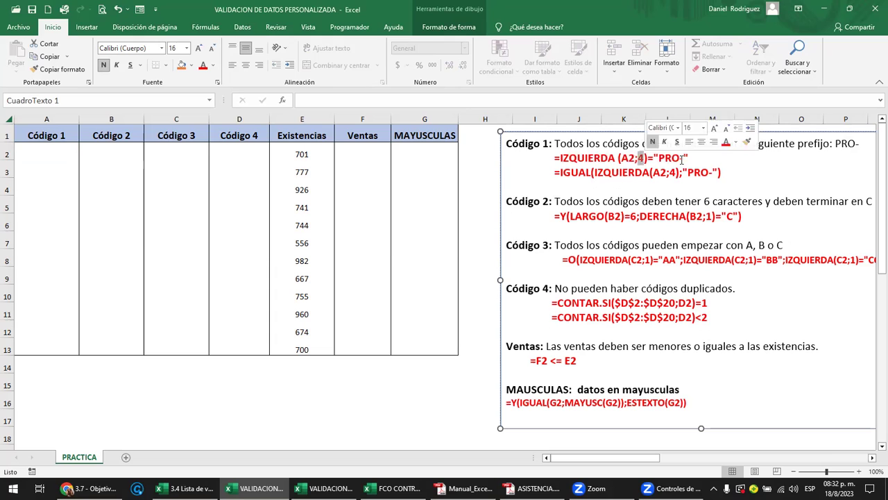
left_click_drag(555, 158, 689, 158)
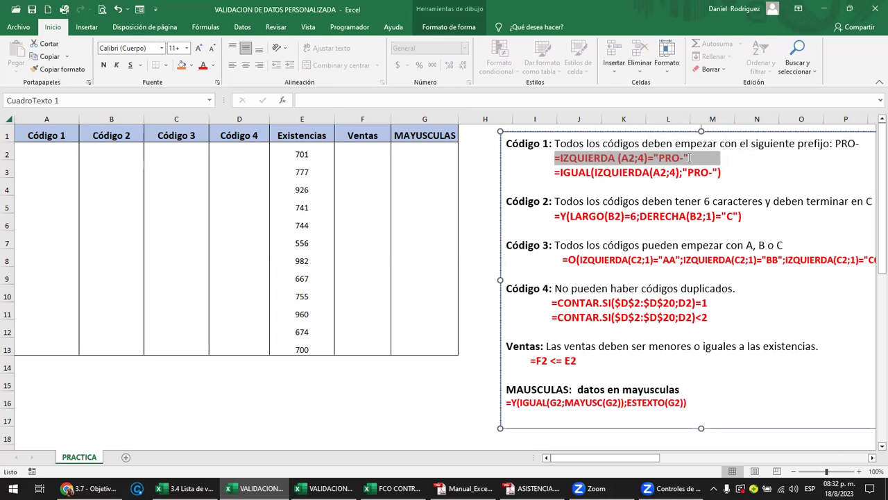
left_click(711, 172)
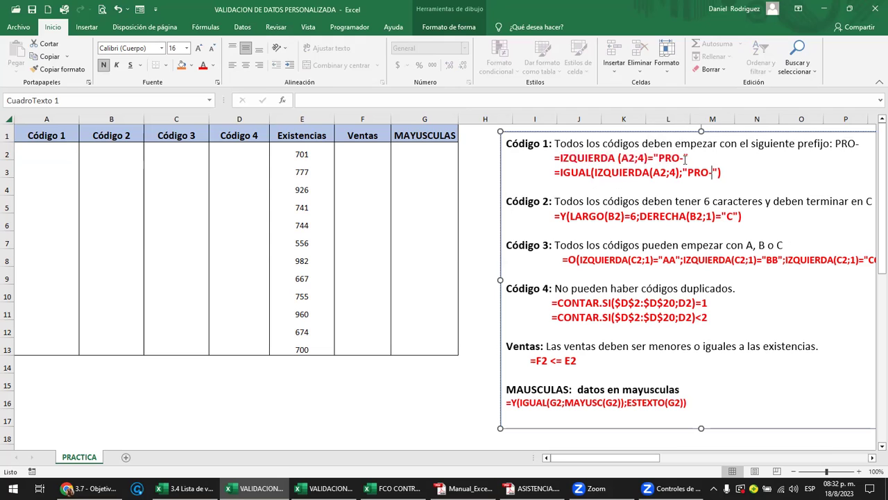
left_click_drag(686, 159, 556, 159)
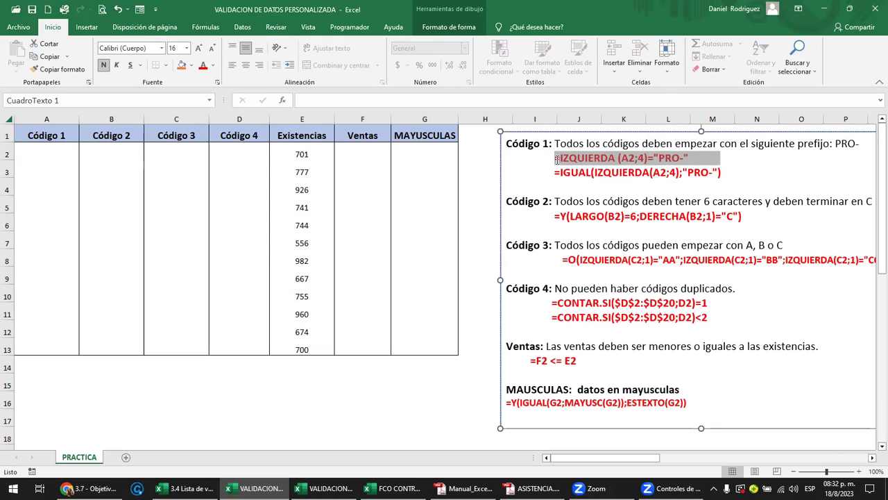
key("ctrl+c")
left_click(44, 156)
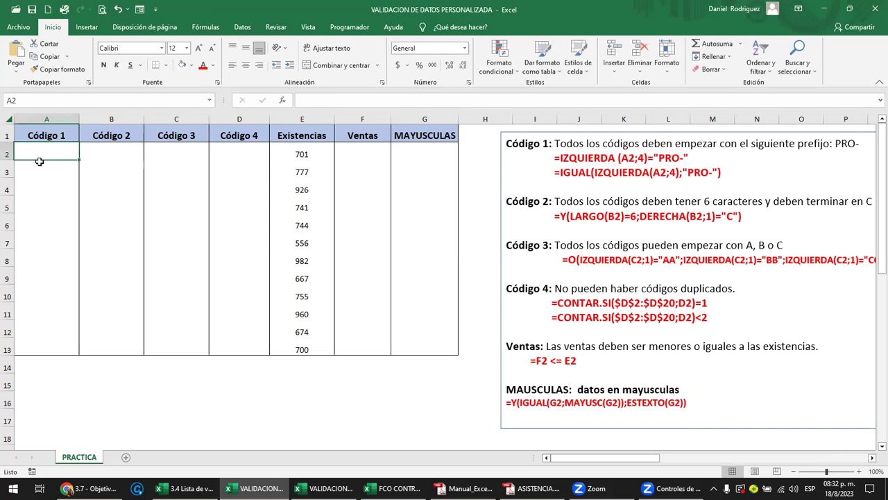
left_click_drag(45, 156, 39, 345)
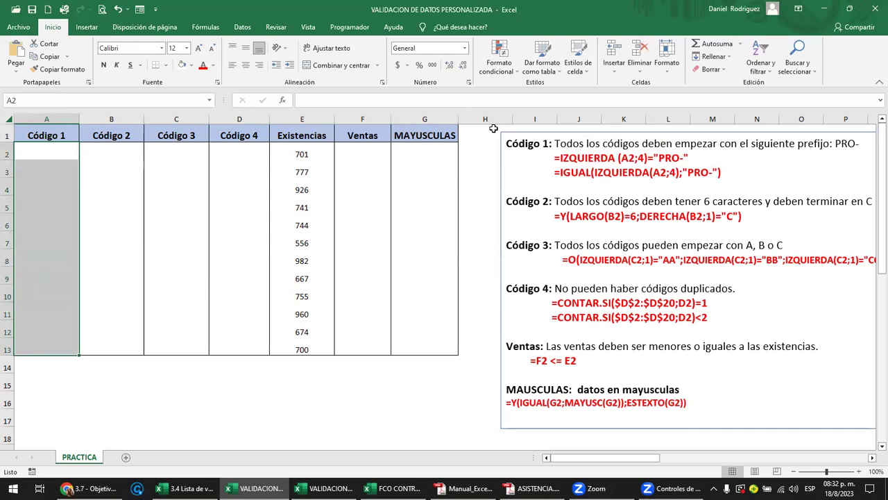
Step: Open Data Validation for A2:A13, choose Personalizada and paste the copied formula
left_click(238, 29)
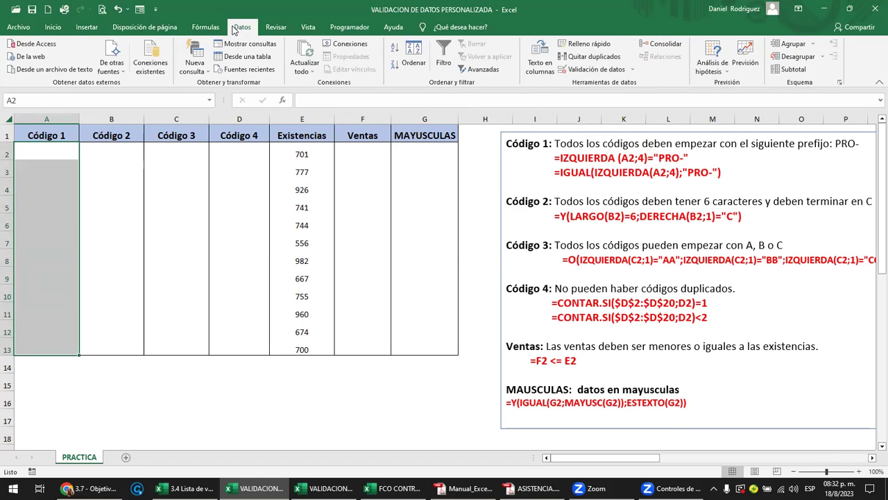
left_click(633, 70)
left_click(605, 84)
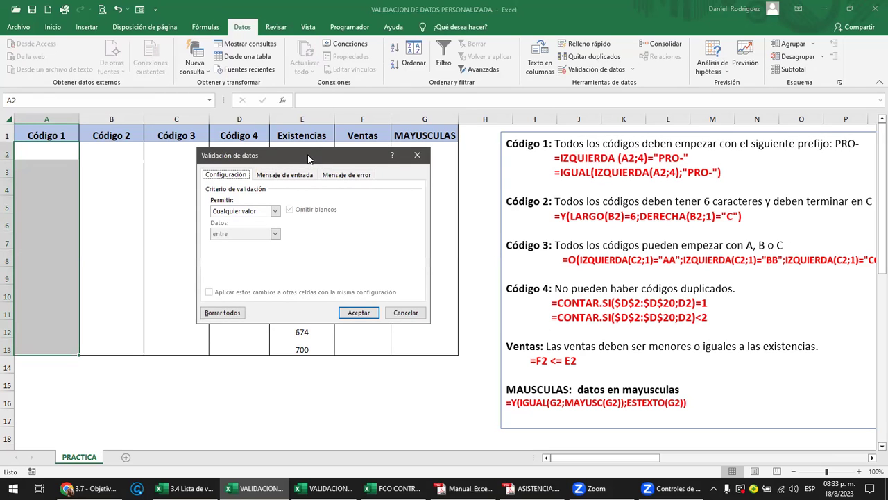
left_click_drag(312, 154, 347, 91)
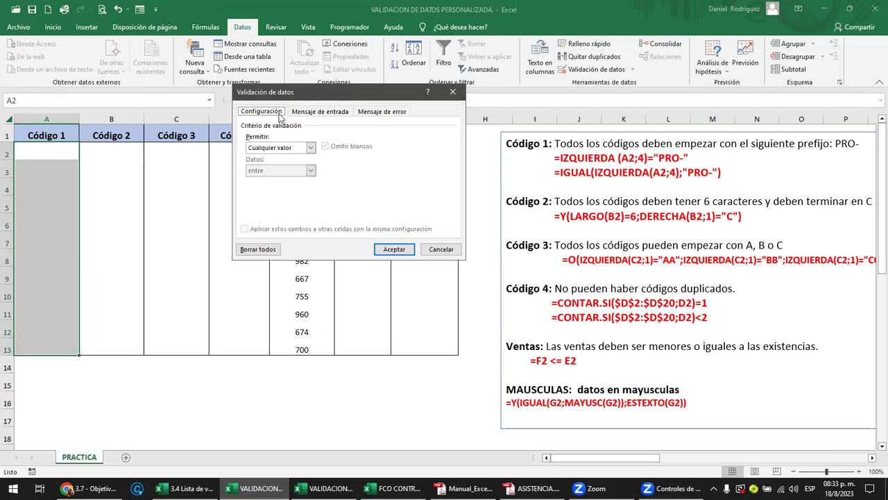
left_click(310, 147)
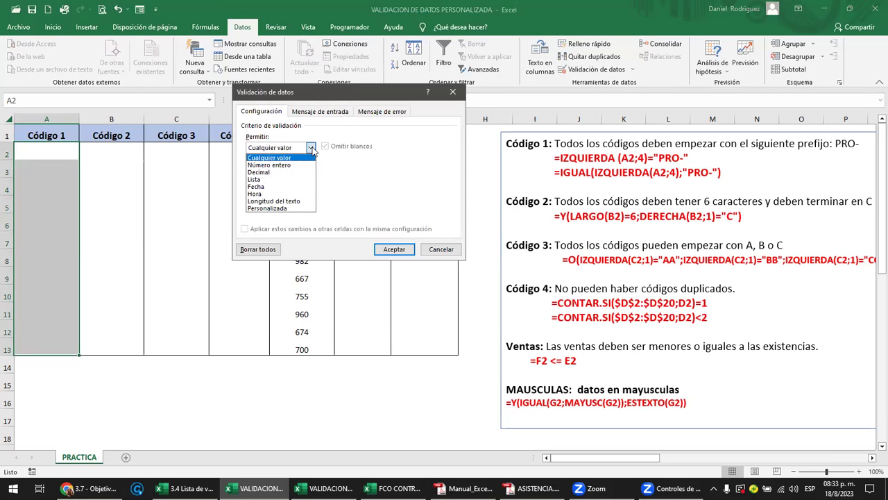
left_click(263, 210)
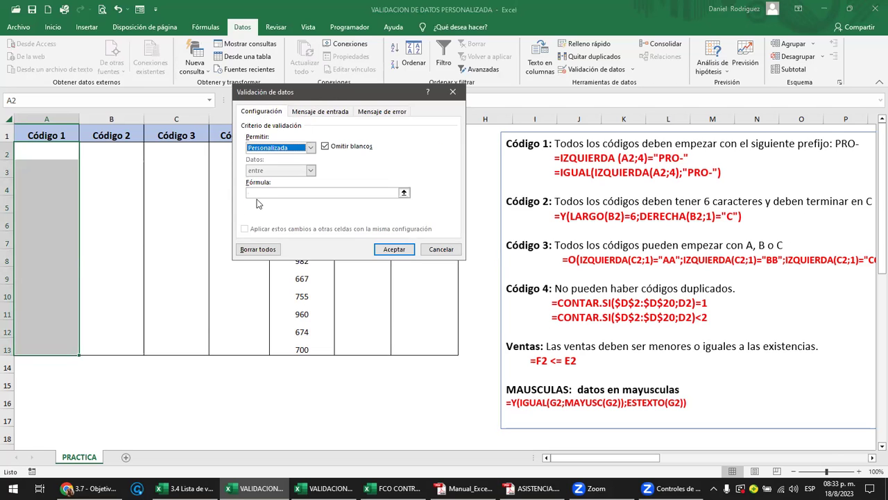
left_click(255, 193)
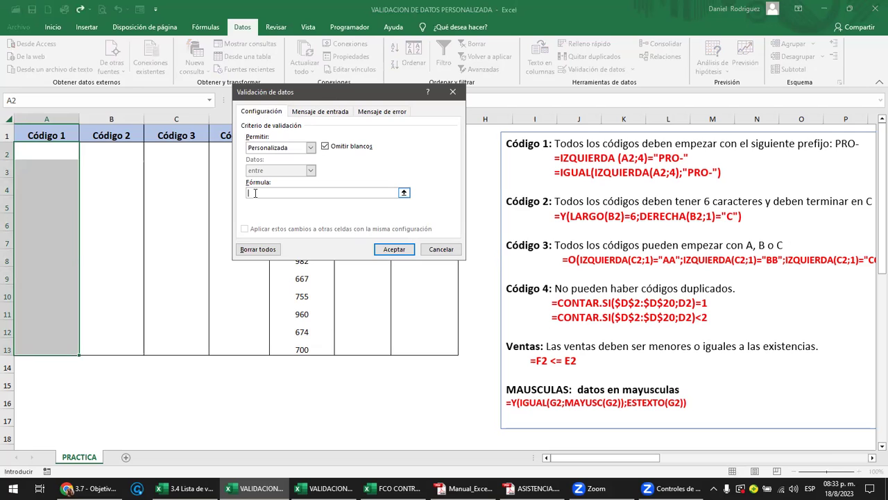
key("ctrl+v")
key("Down")
key("BackSpace")
key("BackSpace")
key("BackSpace")
key("BackSpace")
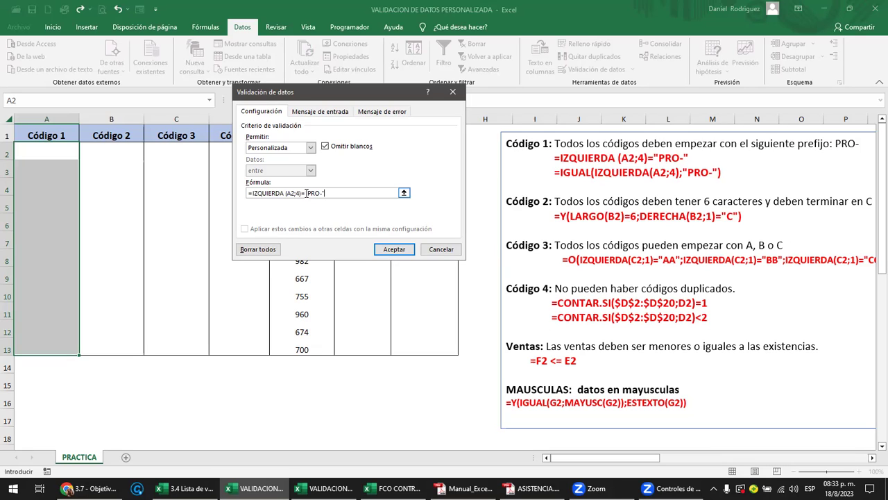
type("\"")
Step: Fix the formula errors by retyping =IZQUIERDA(A2;4)="PRO-" and confirm the rule
left_click(395, 252)
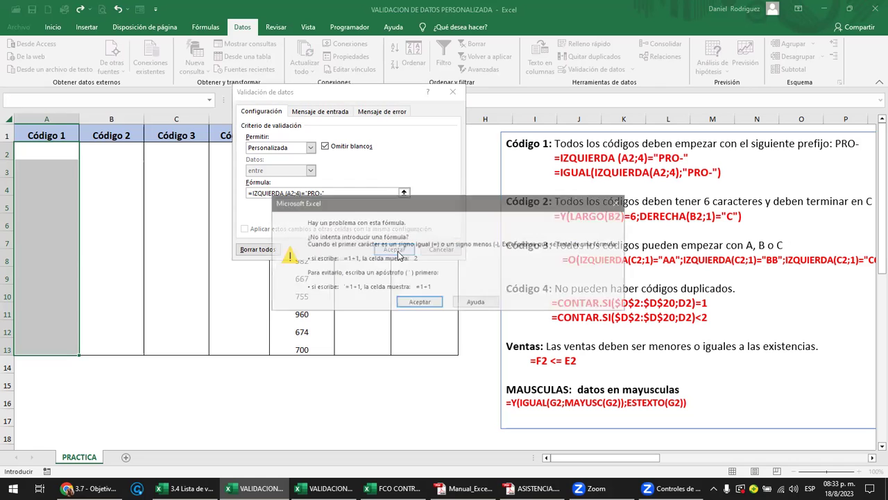
left_click(410, 304)
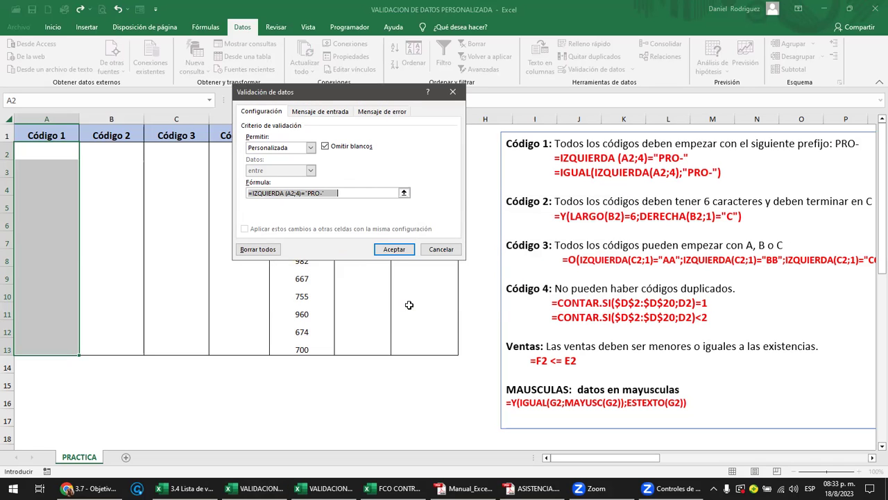
left_click(386, 194)
type("A2")
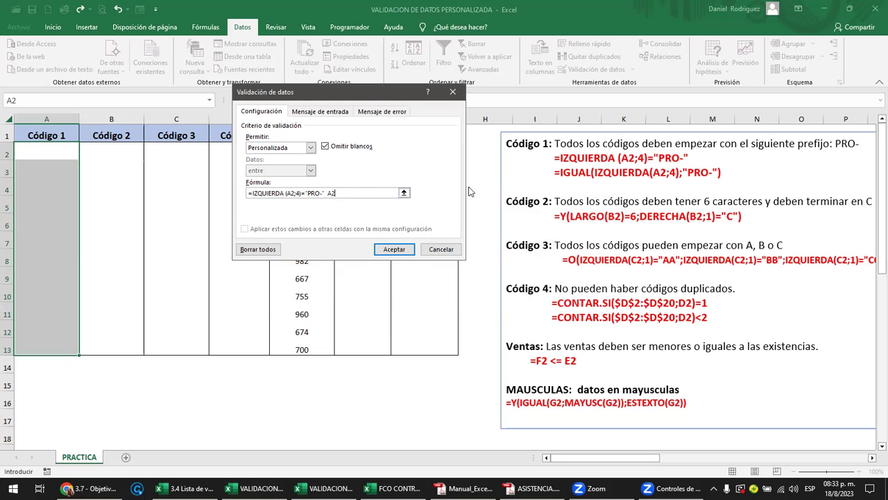
key("BackSpace")
key("BackSpace")
key("BackSpace")
key("BackSpace")
key("Return")
key("Return")
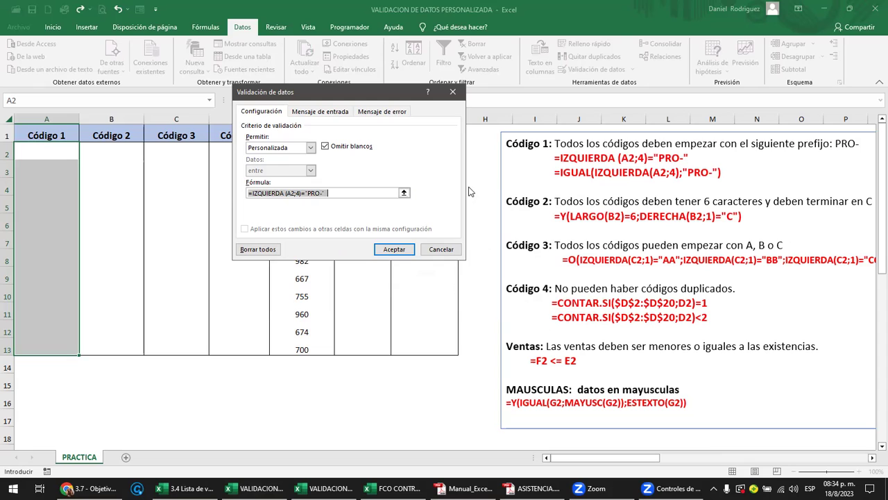
key("BackSpace")
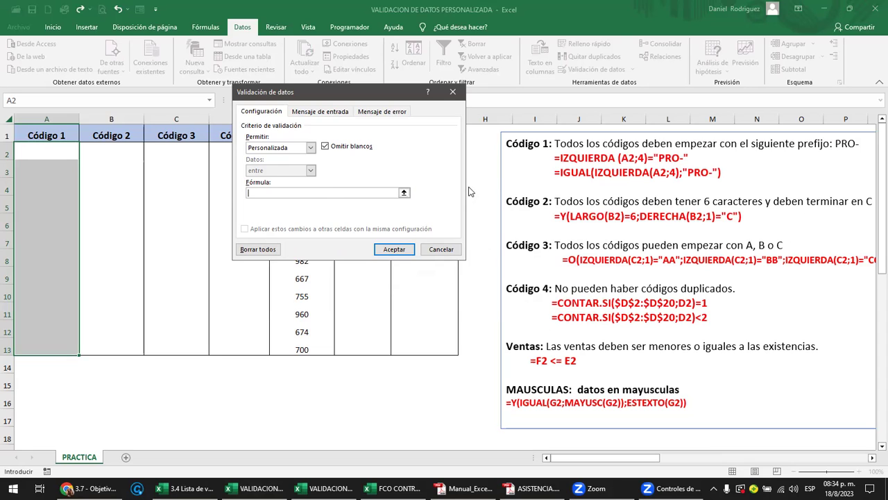
type("=I")
type("ZQUIERDA(")
type("A")
type("2;")
type("=\"")
type("PRO-")
key("Return")
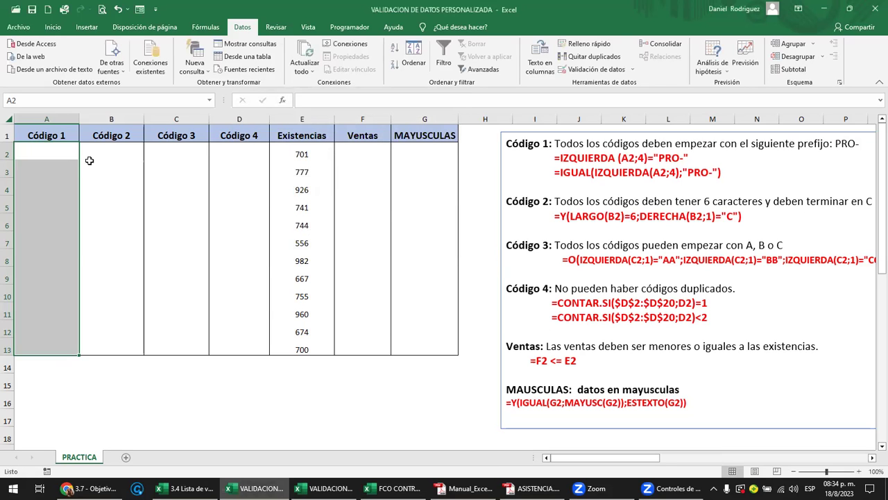
Step: Test the prefix rule: DDDD is rejected, then enter PRO-1 in A2 and PRO-2 in A3
left_click(63, 158)
type("DDDD")
key("Return")
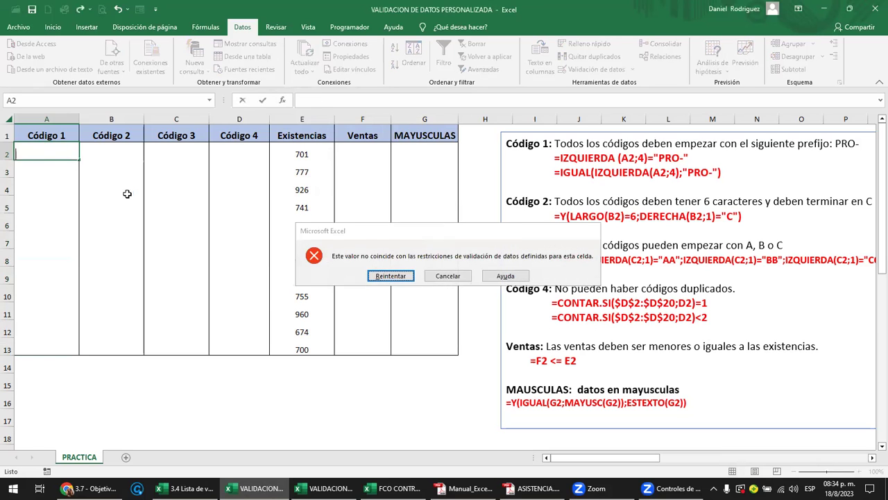
key("Return")
type("PRO")
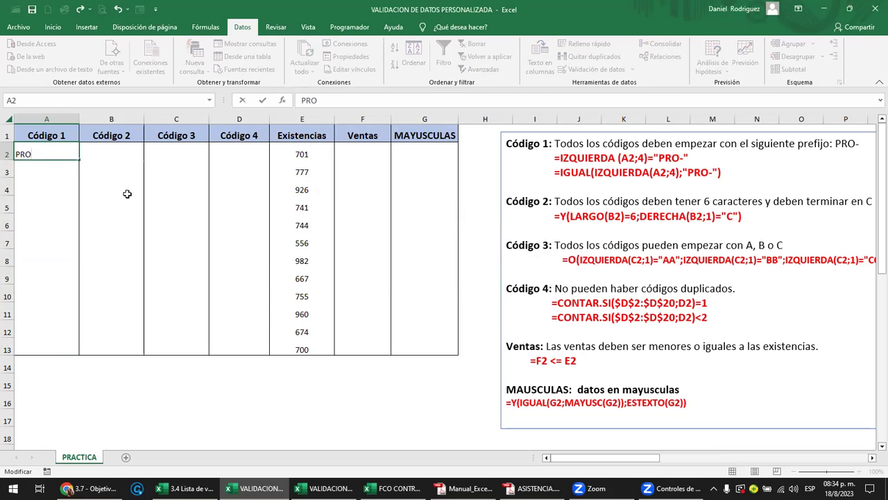
type("-")
type("1")
key("Return")
type("PRO-")
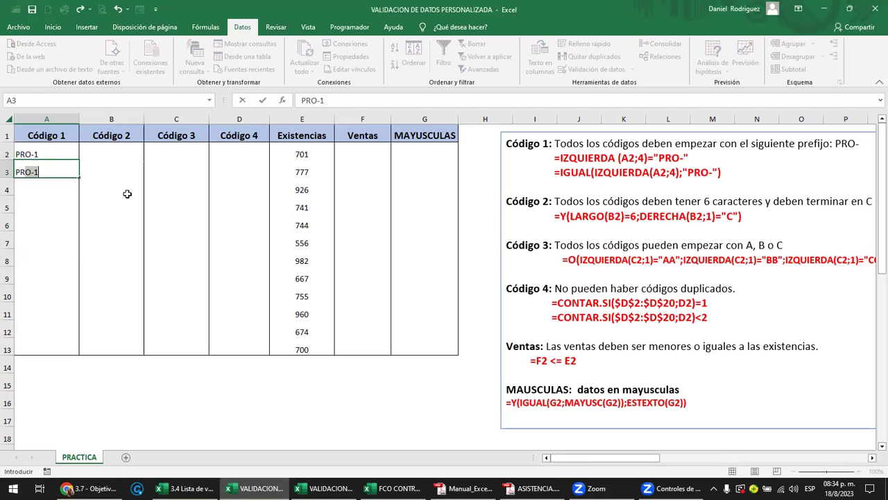
type("1")
type("2")
key("Return")
Step: Try PRO2, PRO001 and A (all rejected), leaving PRO- in A4 and lowercase pro-10 in A5
type("PRO")
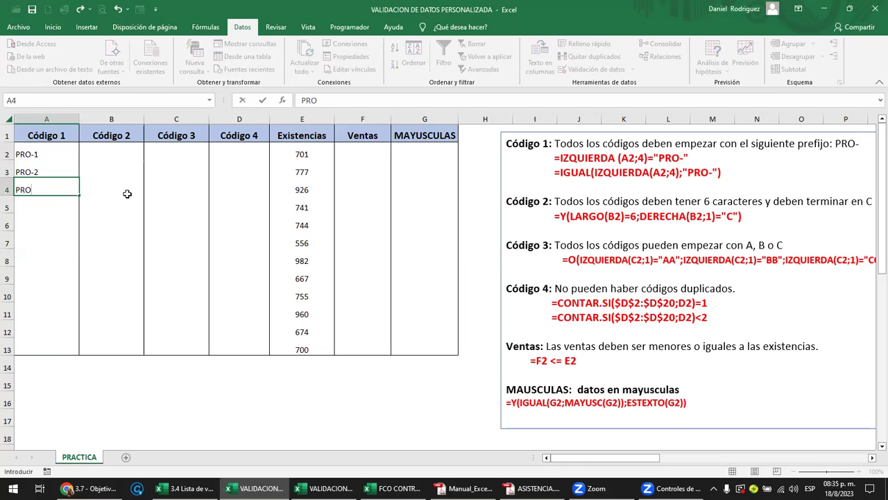
type("2")
key("Return")
key("Return")
key("Right")
key("BackSpace")
type("-")
key("Return")
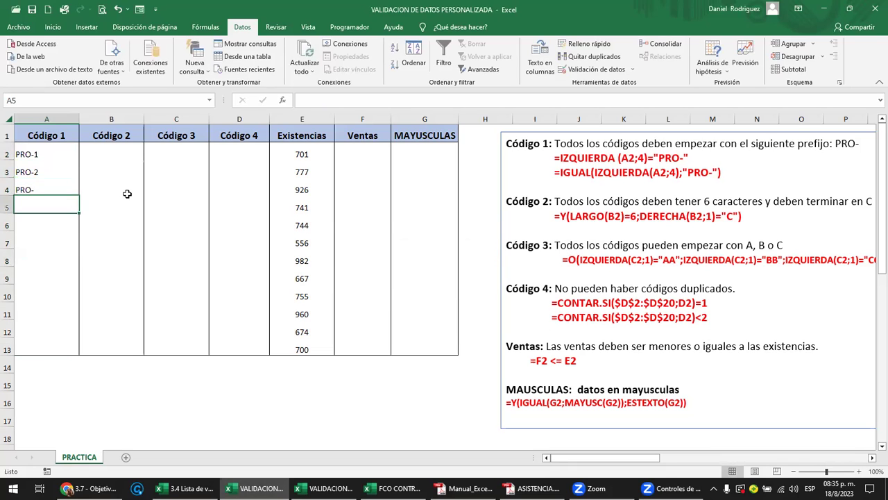
type("PRO")
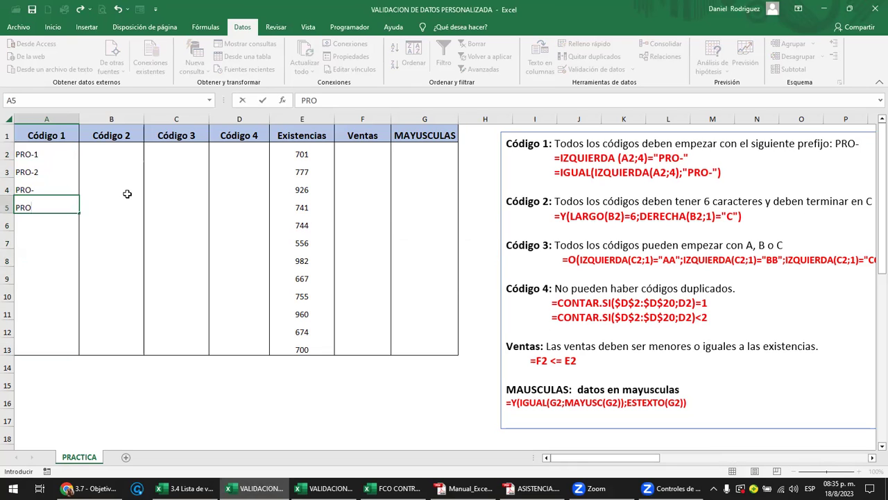
type("001")
key("Return")
key("Return")
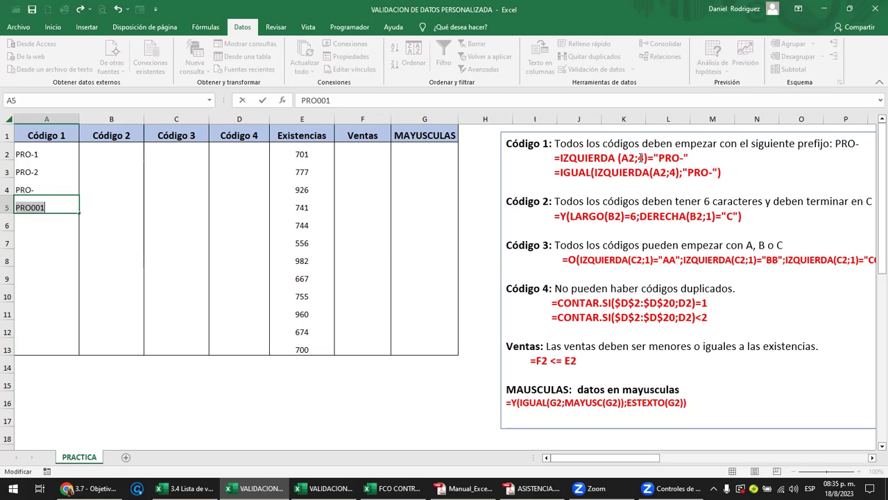
key("Escape")
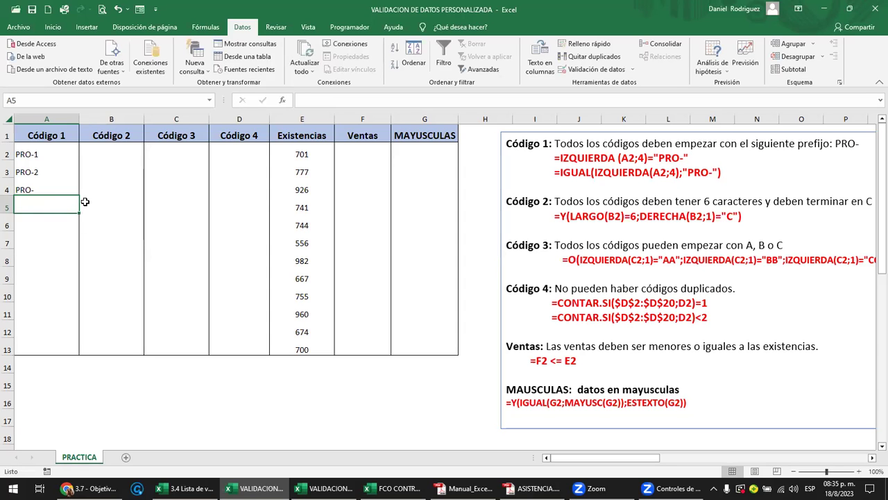
type("A")
key("Return")
key("Return")
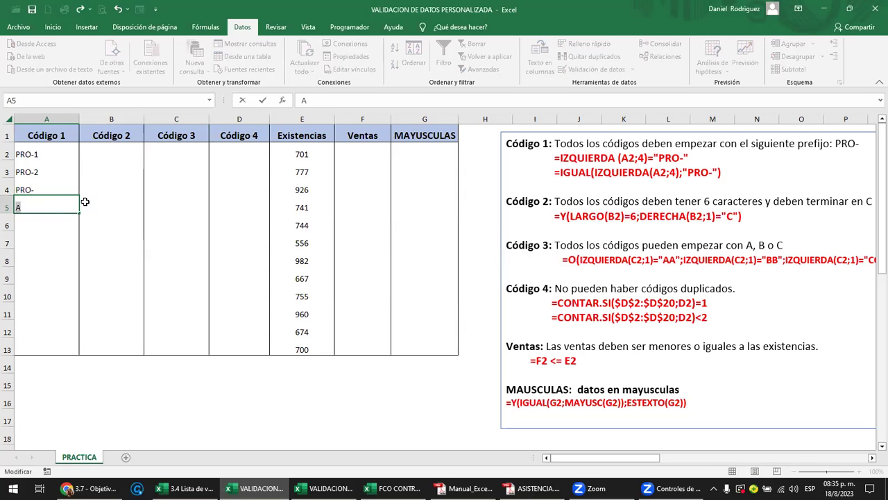
type("pro-")
type("10")
key("Return")
key("Up")
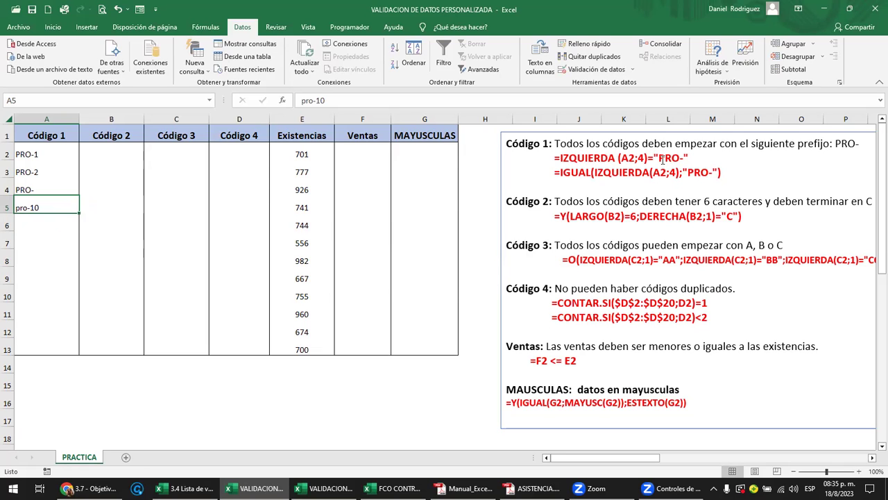
Step: Copy the =IGUAL(IZQUIERDA(A2;4);"PRO-") formula from the notes, check the clipboard, and select A2:A13
left_click_drag(660, 159, 684, 158)
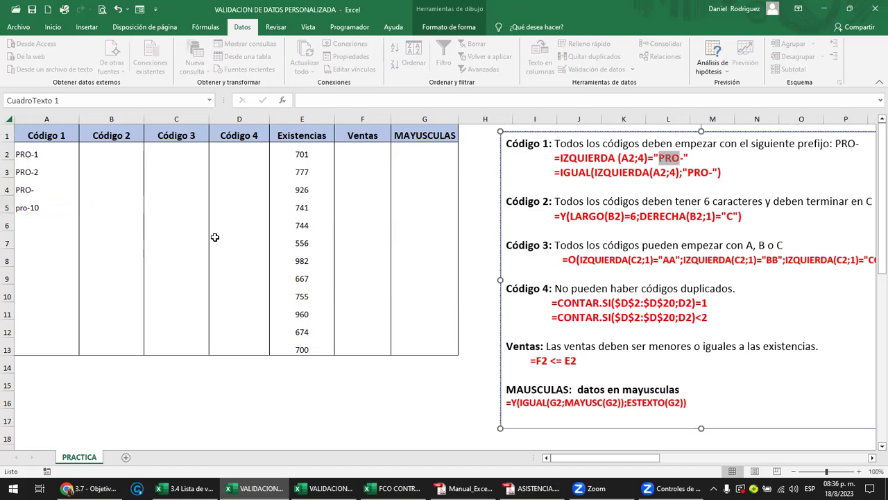
key("Escape")
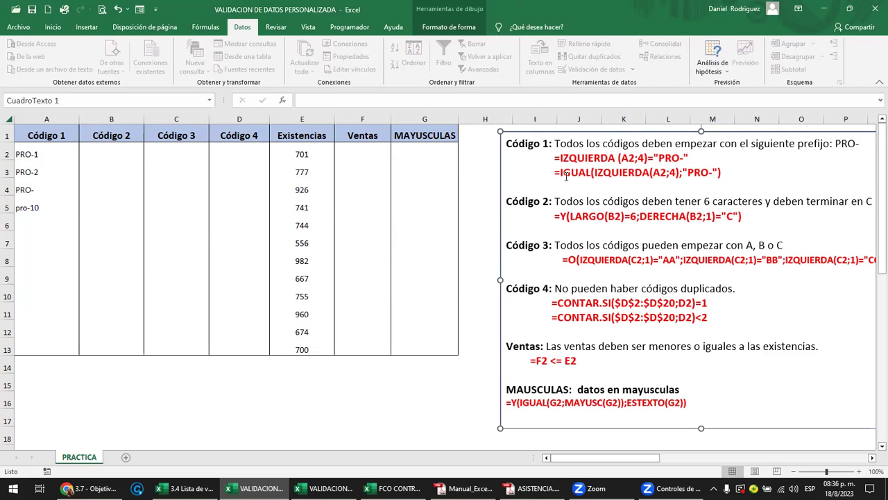
left_click(591, 171)
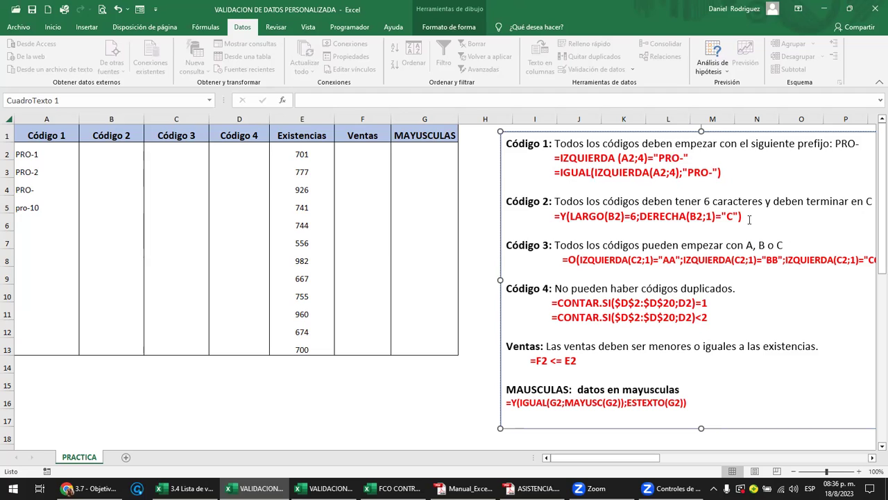
left_click_drag(723, 172, 555, 179)
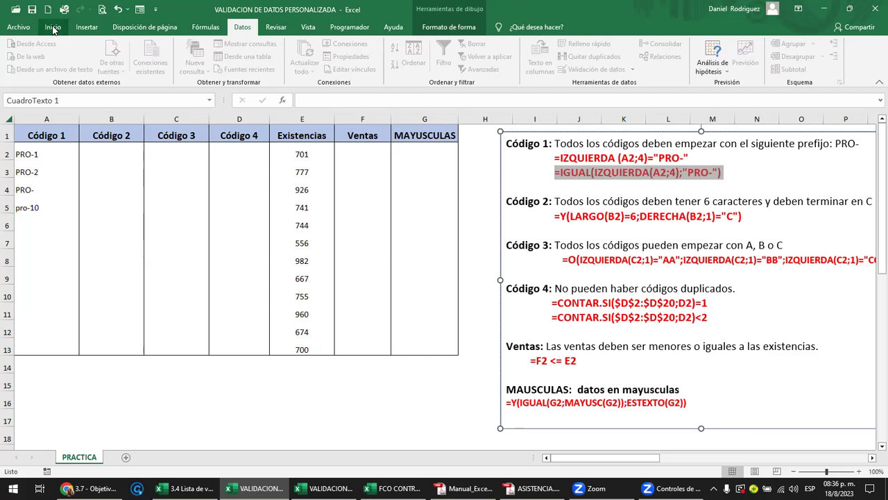
left_click(53, 27)
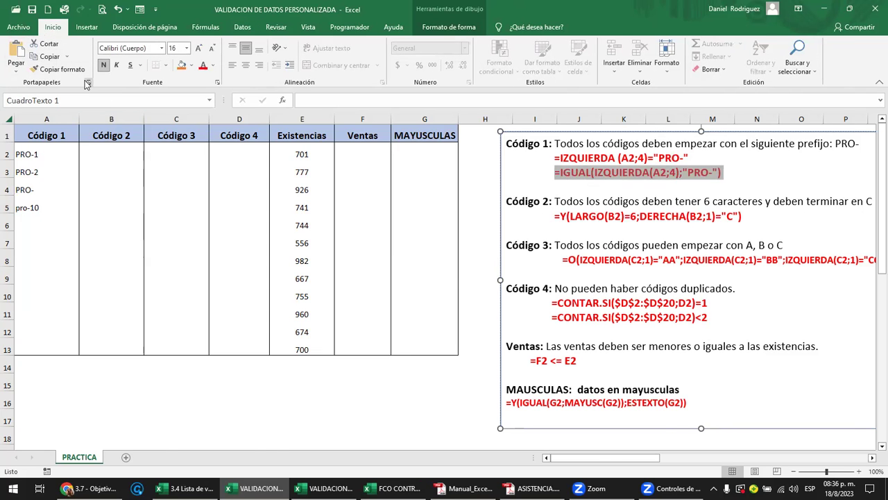
left_click(87, 83)
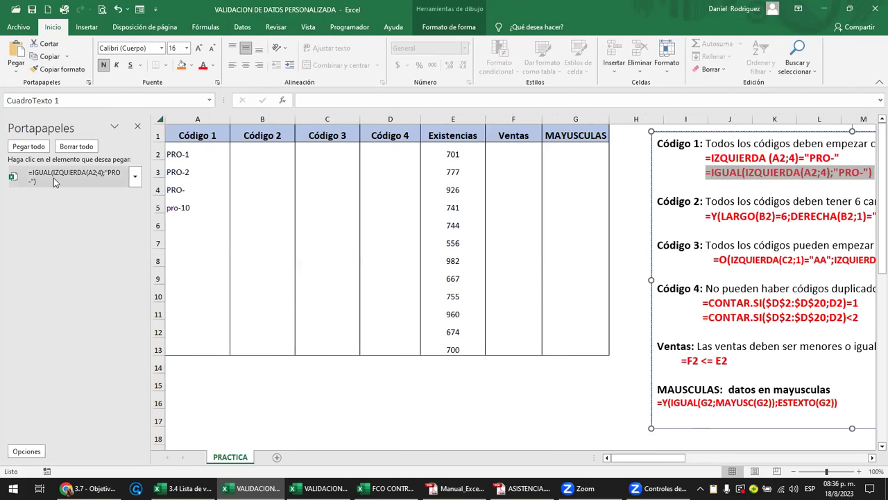
left_click(137, 127)
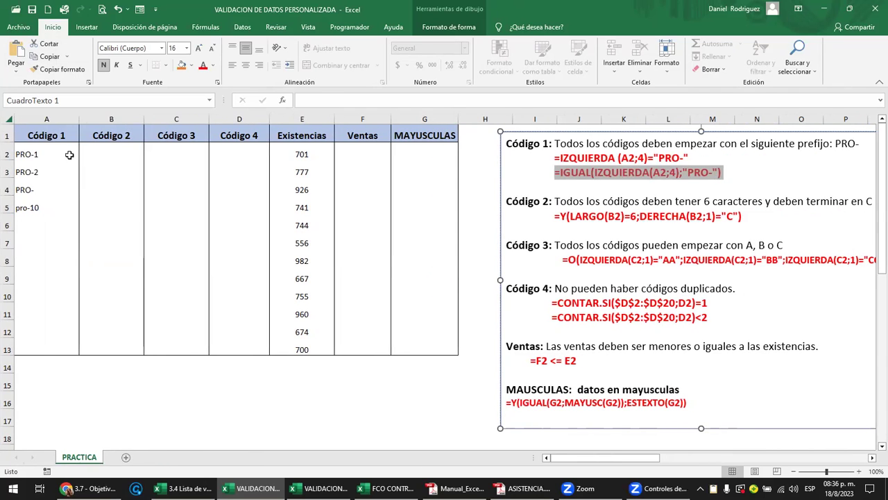
left_click(64, 154)
left_click_drag(44, 219, 42, 349)
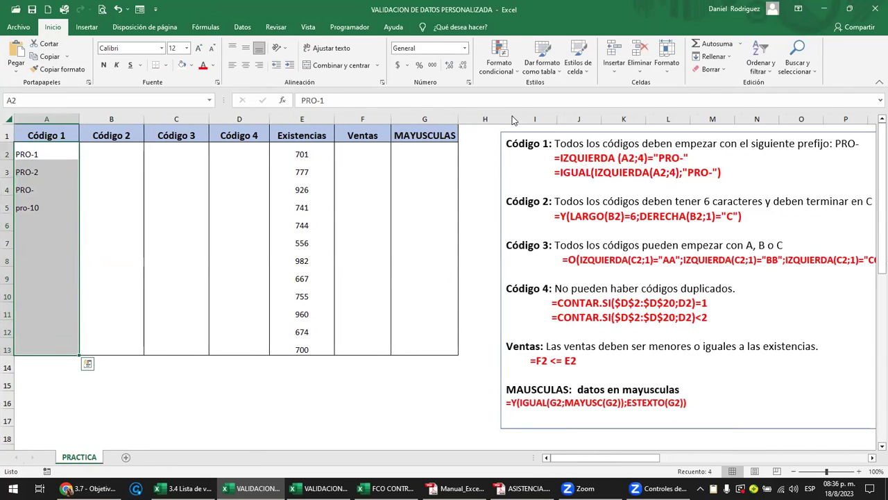
Step: Remove all data validation from Código 1 cells A2:A13 with Borrar todos
left_click(243, 27)
left_click(632, 70)
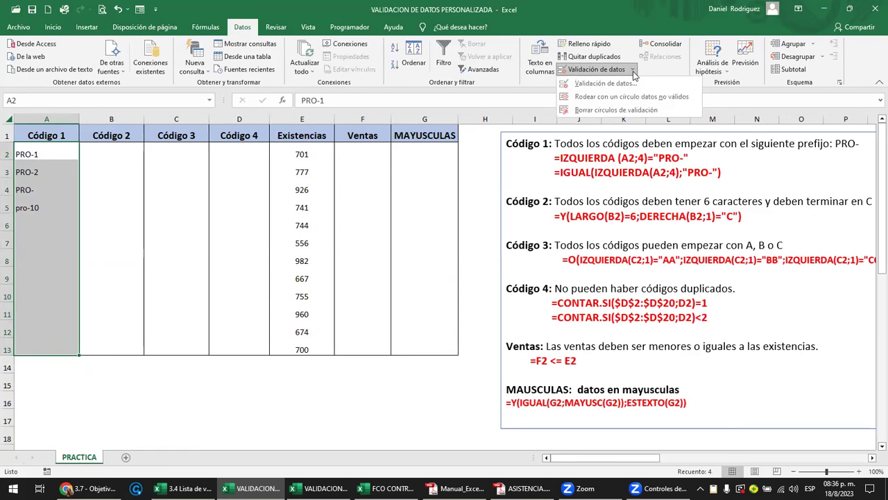
left_click(625, 82)
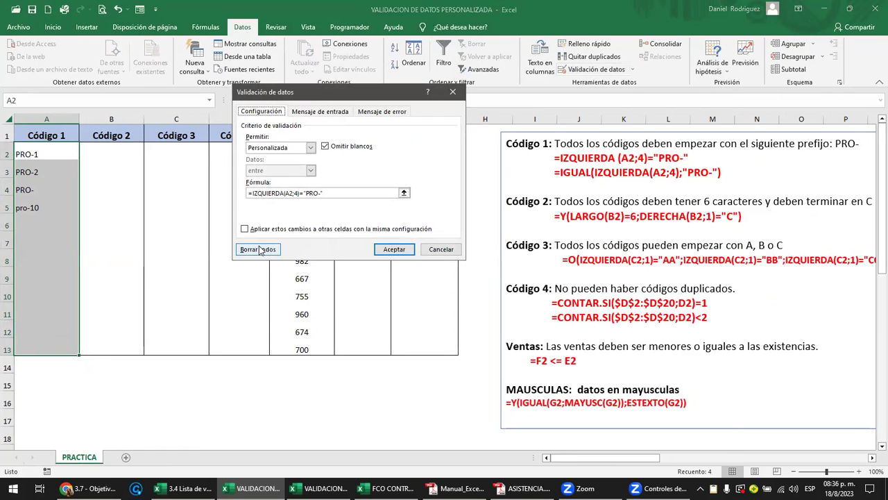
left_click(260, 250)
left_click(394, 249)
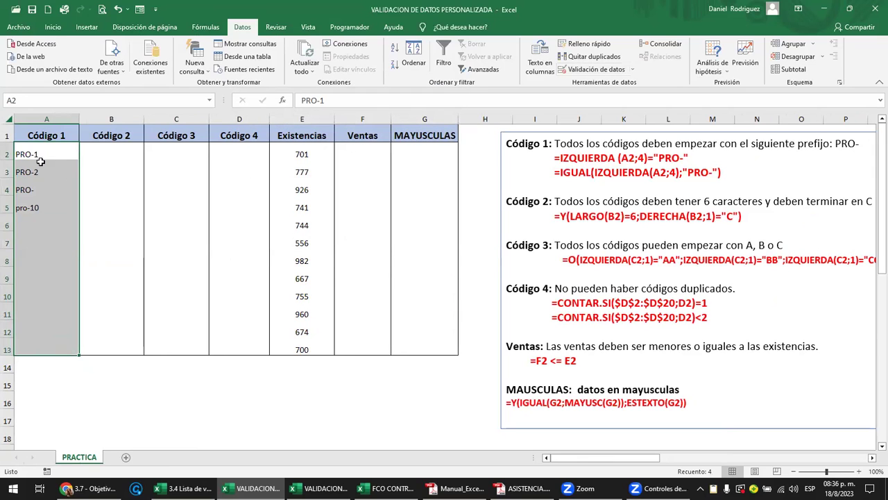
Step: Confirm aaa is now accepted in A3, then clear A2:A6 and reselect the range
left_click(69, 176)
type("aaa")
key("Up")
key("shift+Down")
key("shift+Down")
key("shift+Down")
key("shift+Down")
key("Return")
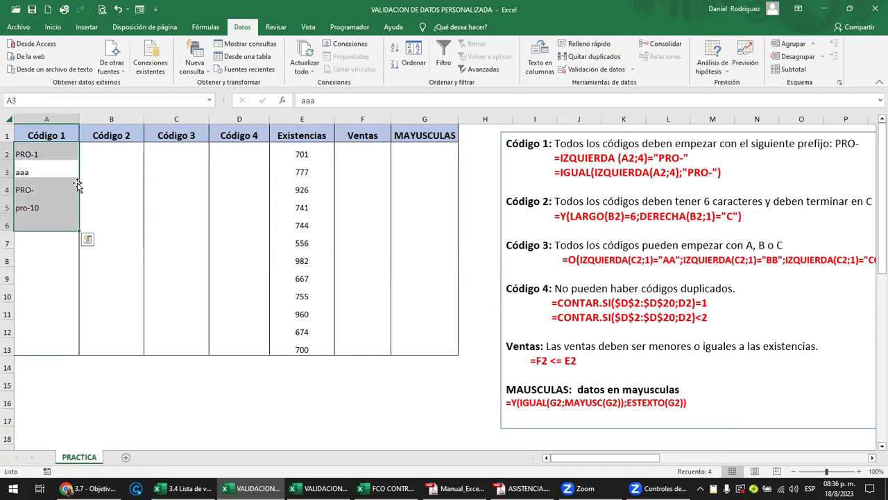
key("Delete")
left_click_drag(47, 154, 77, 184)
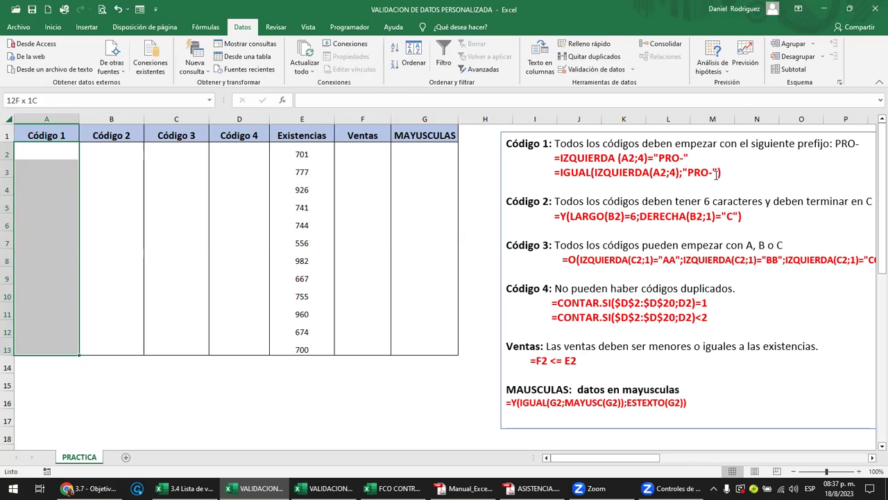
Step: Apply the pasted =IGUAL(IZQUIERDA(A2;4);"PRO-") as a Personalizada validation rule on A2:A13
left_click(632, 70)
left_click(602, 83)
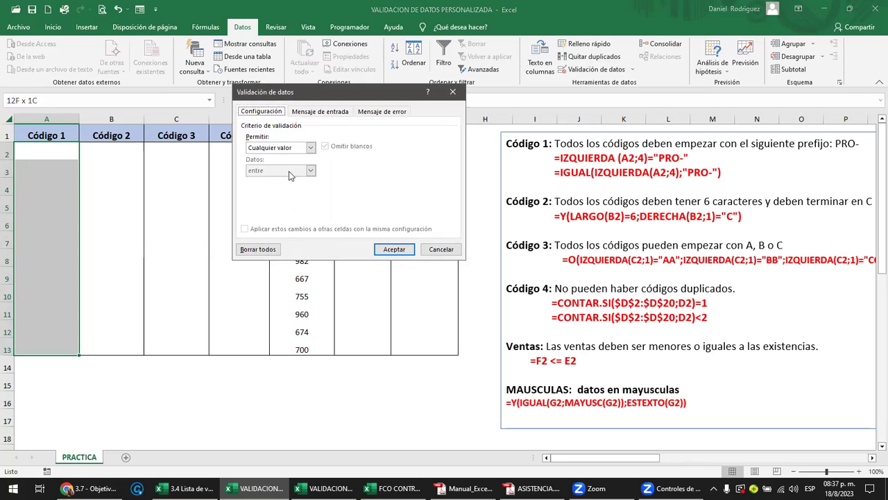
left_click(311, 148)
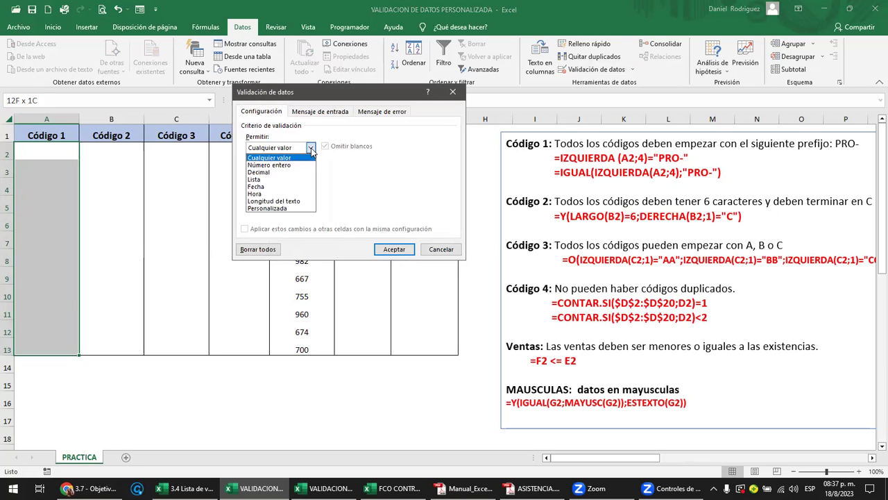
left_click(278, 208)
left_click(276, 194)
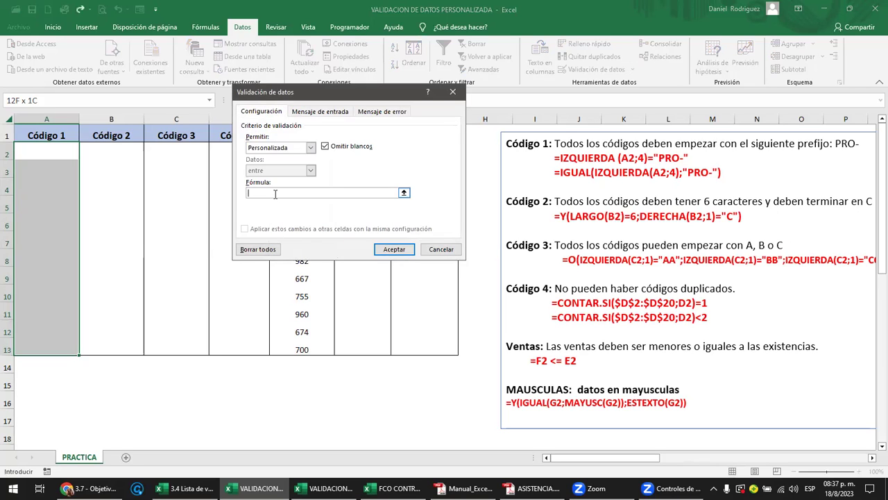
type("=IGUAL(IZQUIERDA(A2;4);\"PRO-\")")
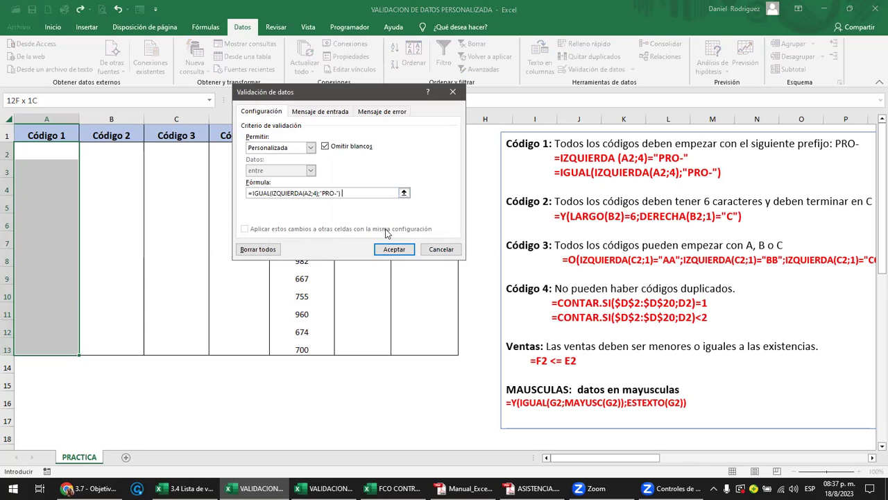
left_click(389, 248)
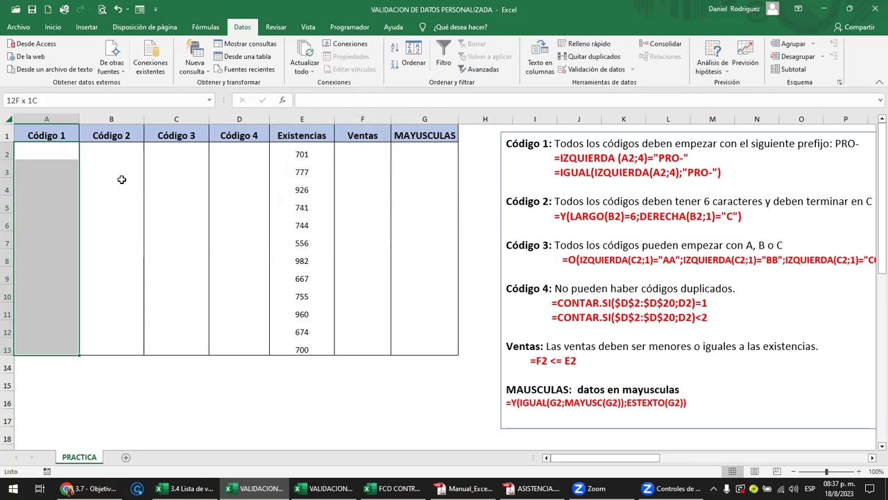
Step: Test the case-sensitive rule: pro-1 is rejected, then PRO-1 goes into A2, A3 and A4
left_click(71, 156)
type("pro")
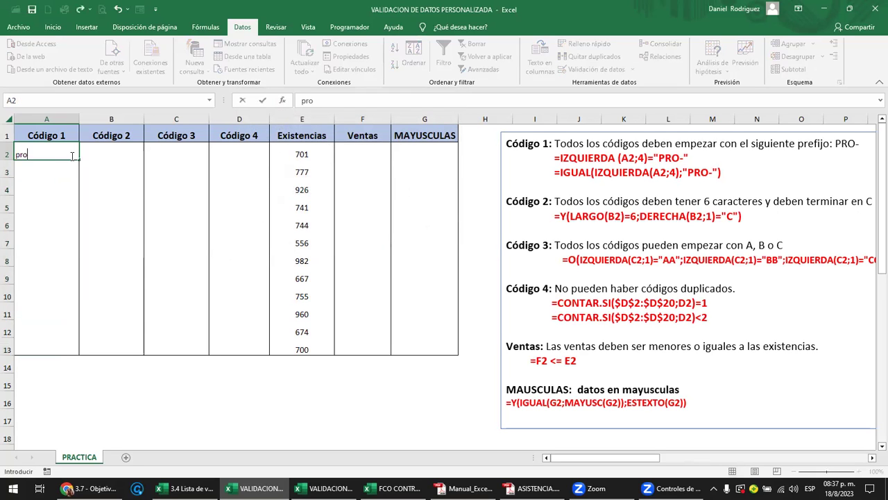
type("-")
type("1")
key("Return")
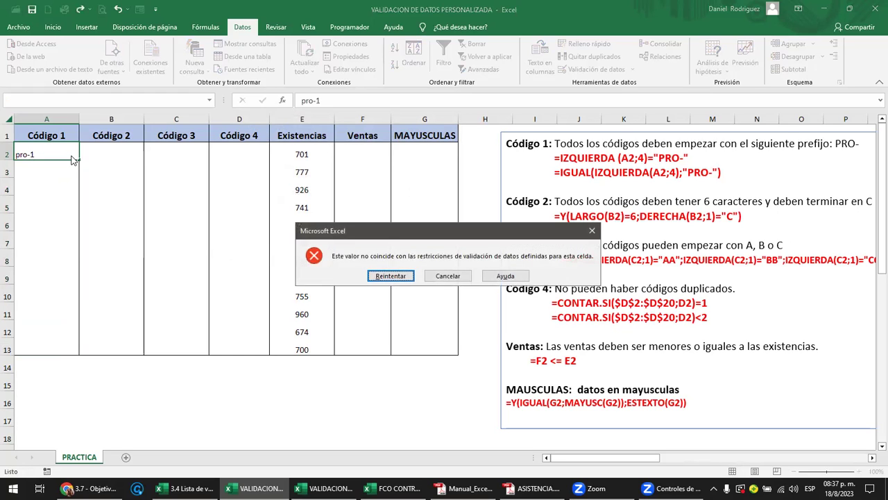
key("Return")
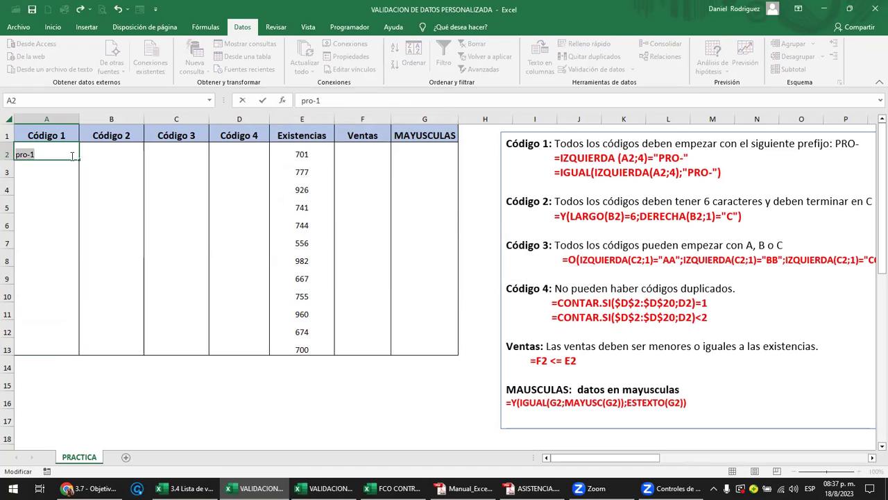
type("PRO")
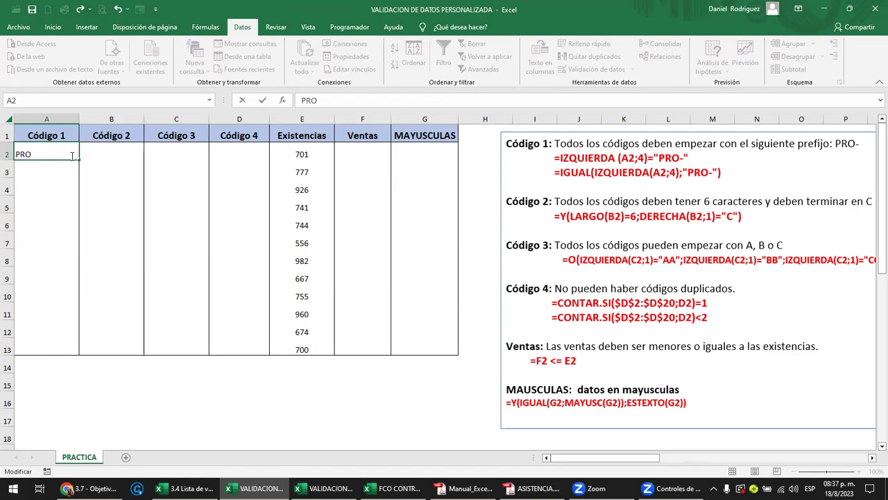
type("-1")
key("Return")
type("PRO-")
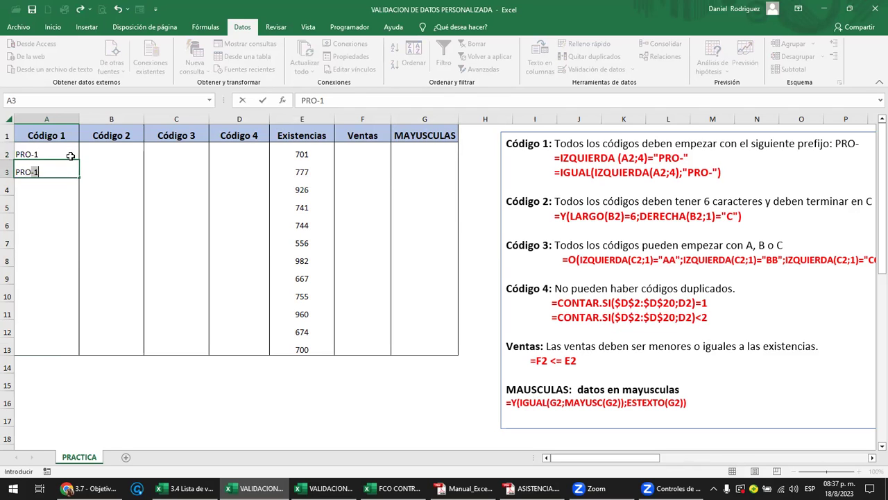
key("Return")
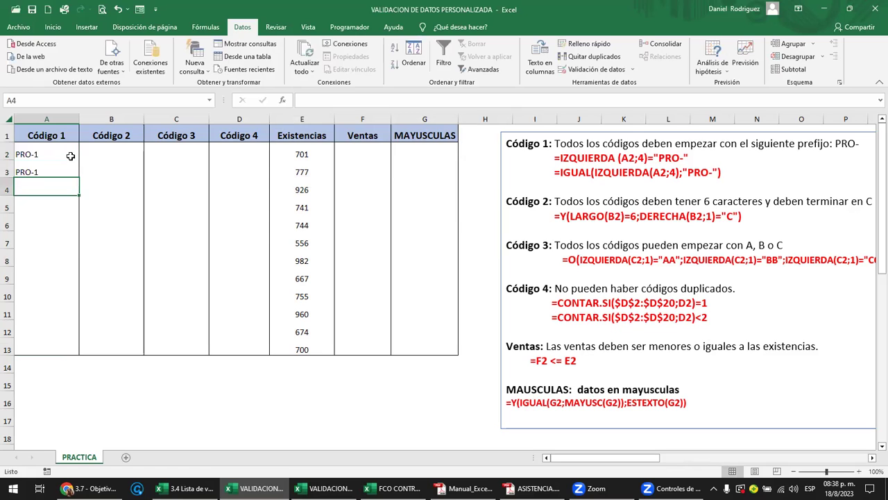
type("PRO-")
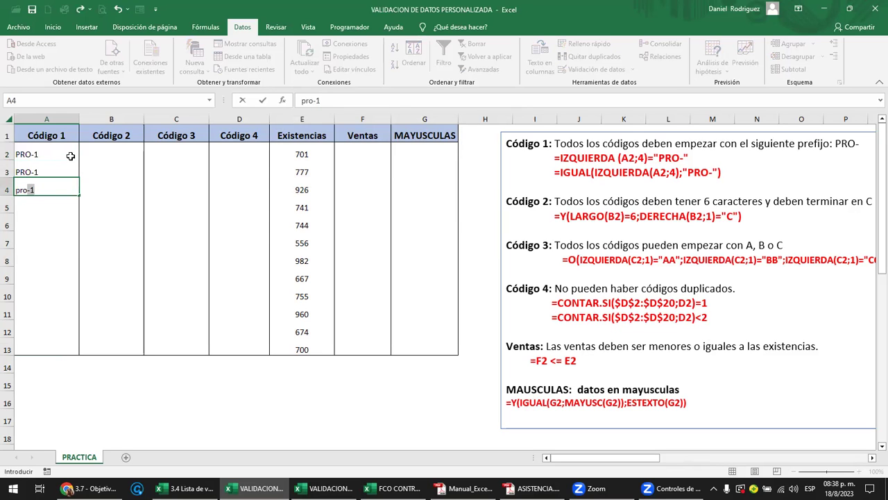
key("Return")
Step: Retype A4 in lowercase and try pro-1 in A7, cancelling the rejected entry
key("Up")
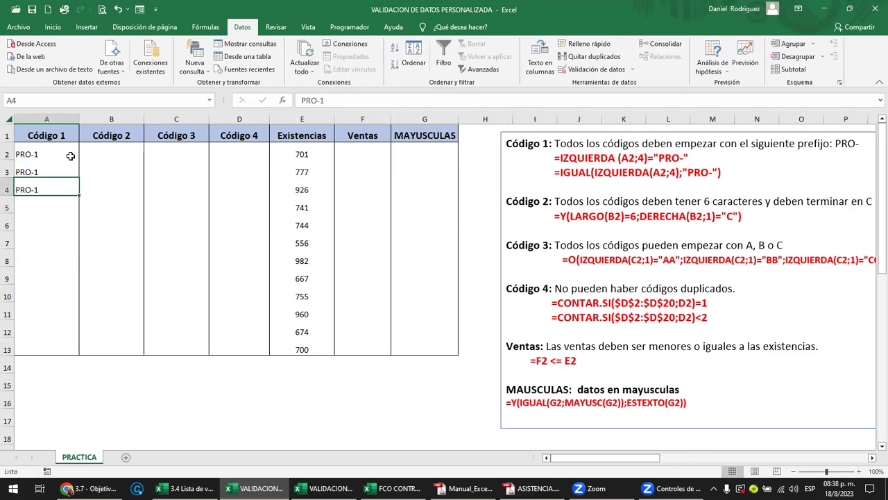
key("F2")
key("BackSpace")
key("BackSpace")
key("BackSpace")
key("BackSpace")
key("BackSpace")
type("pro-1")
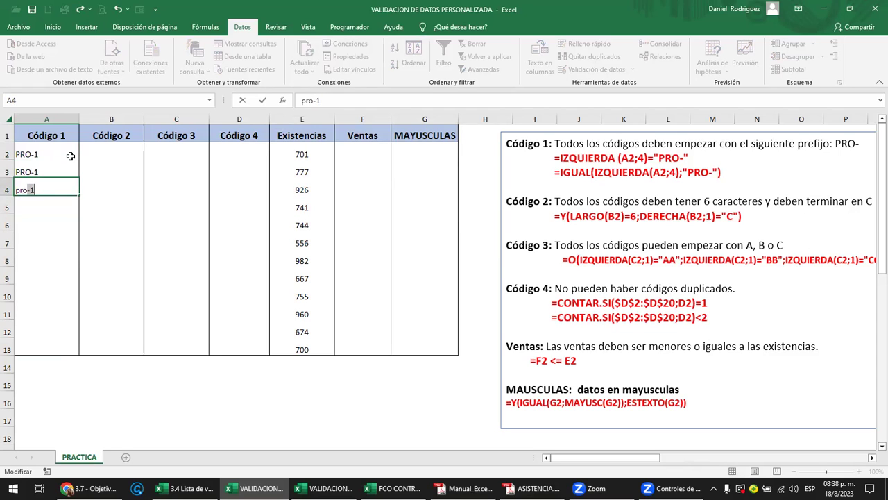
left_click(262, 103)
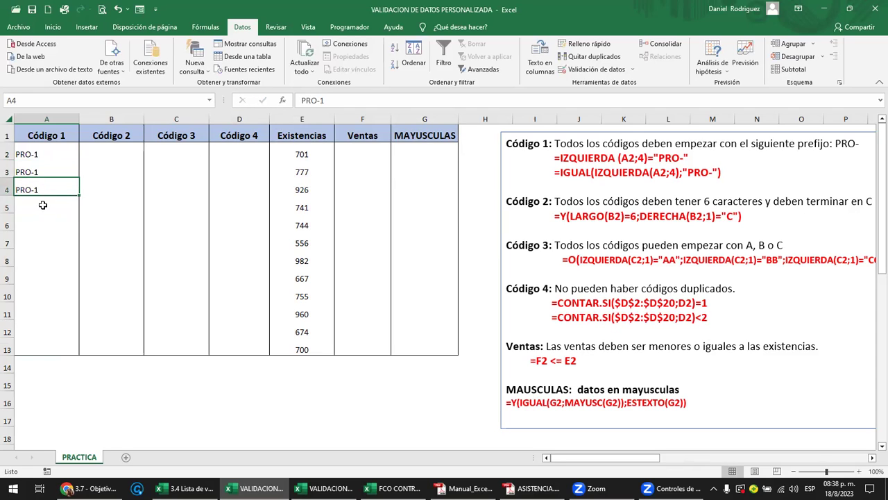
left_click(45, 238)
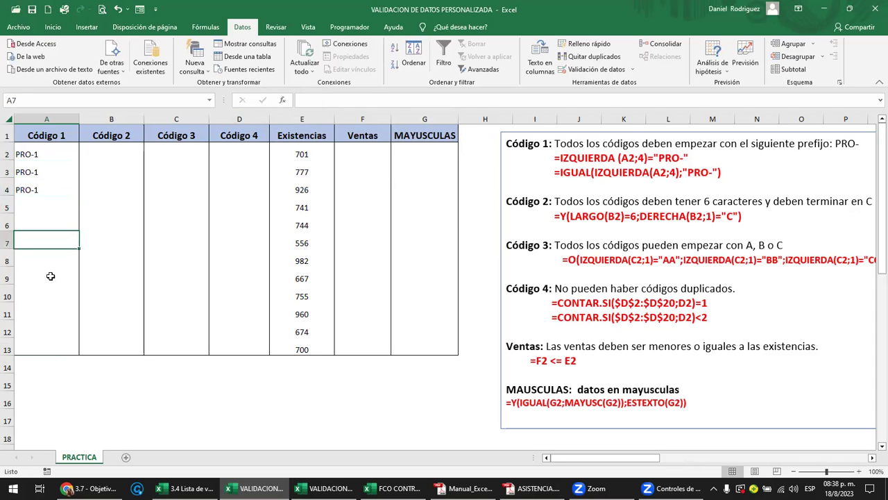
type("pro-")
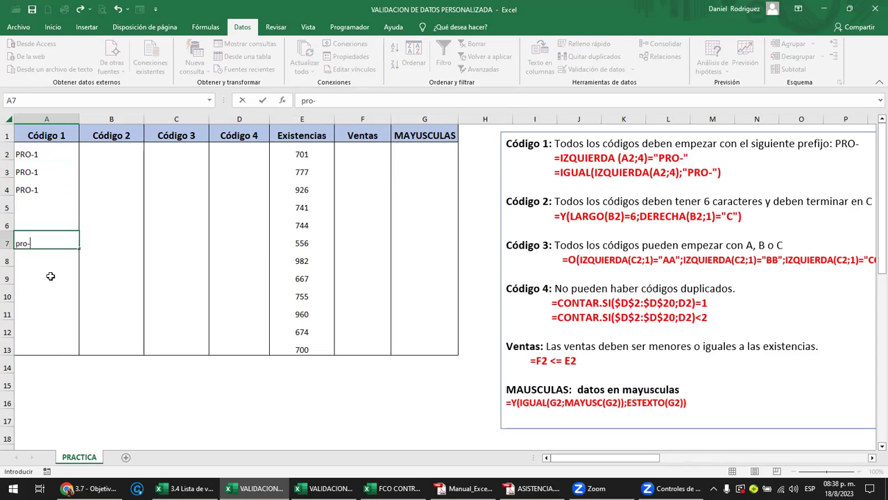
type("2")
key("Return")
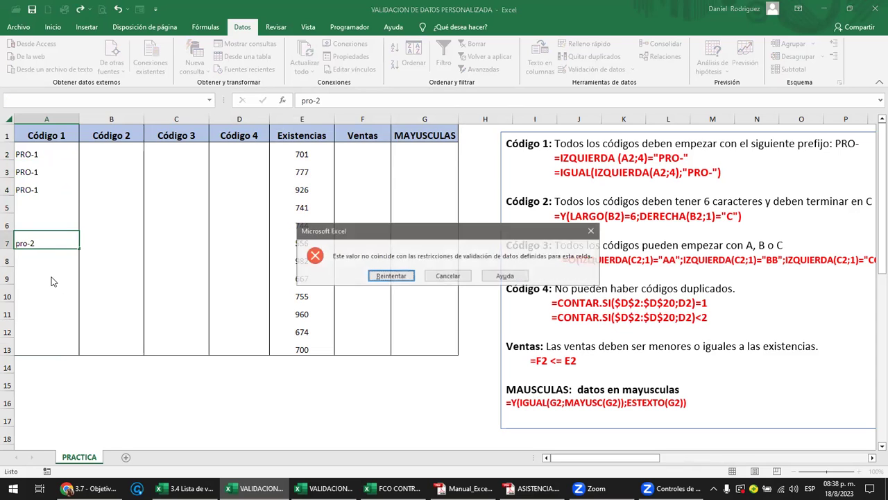
key("Escape")
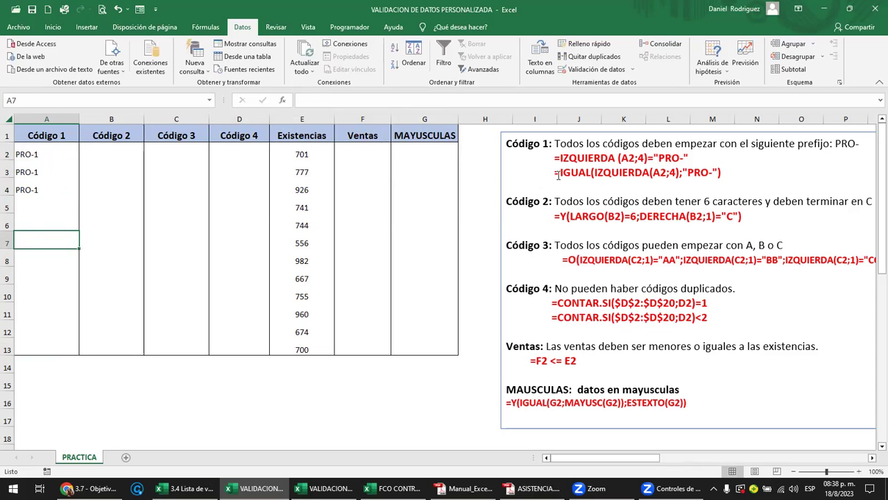
left_click_drag(556, 172, 722, 172)
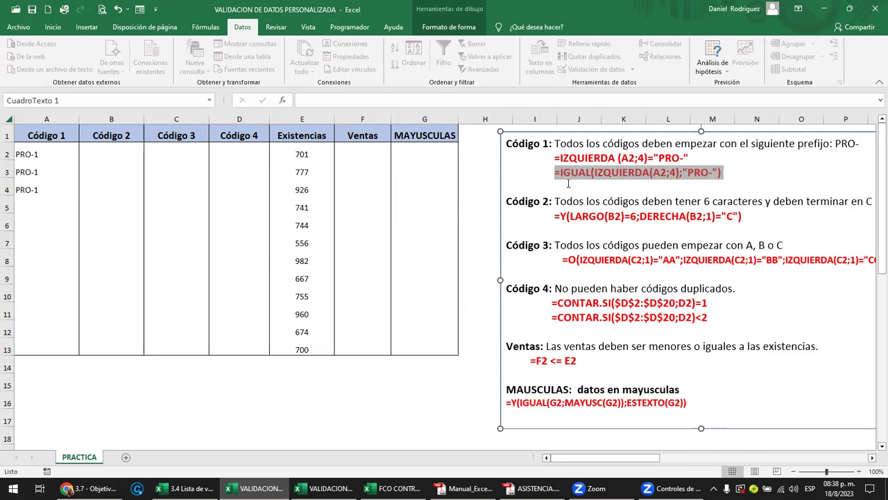
left_click(40, 155)
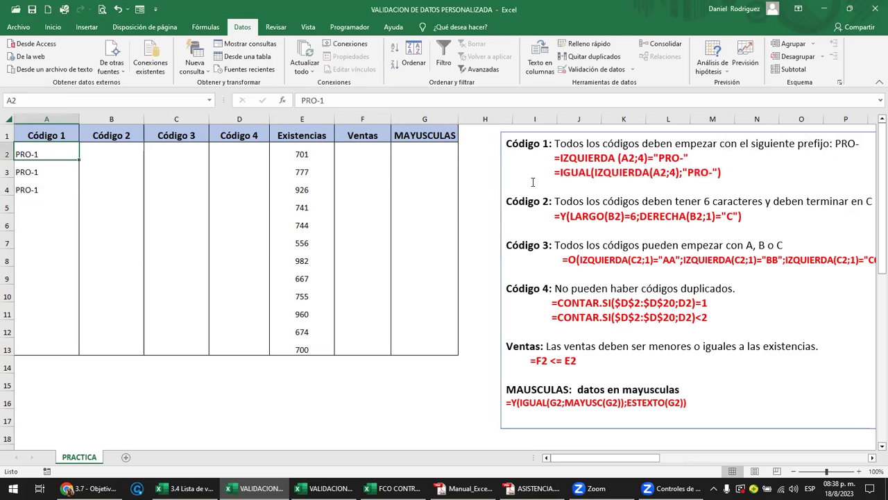
left_click(687, 171)
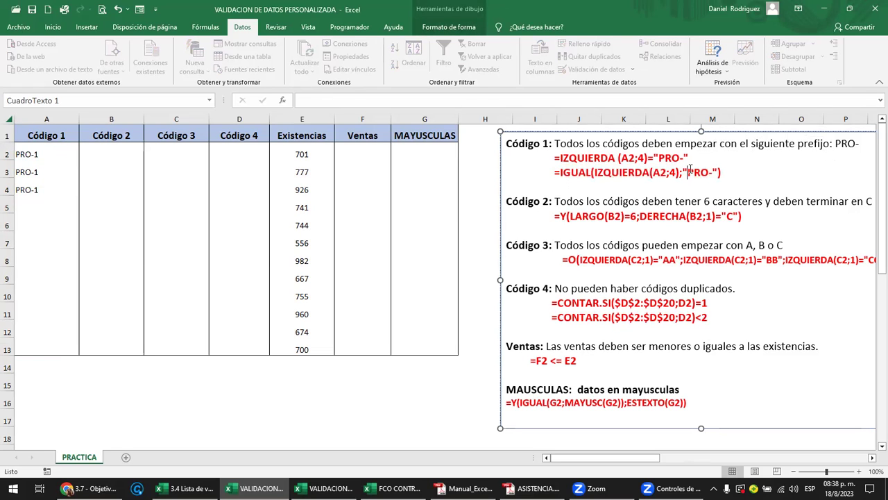
left_click_drag(688, 172, 719, 173)
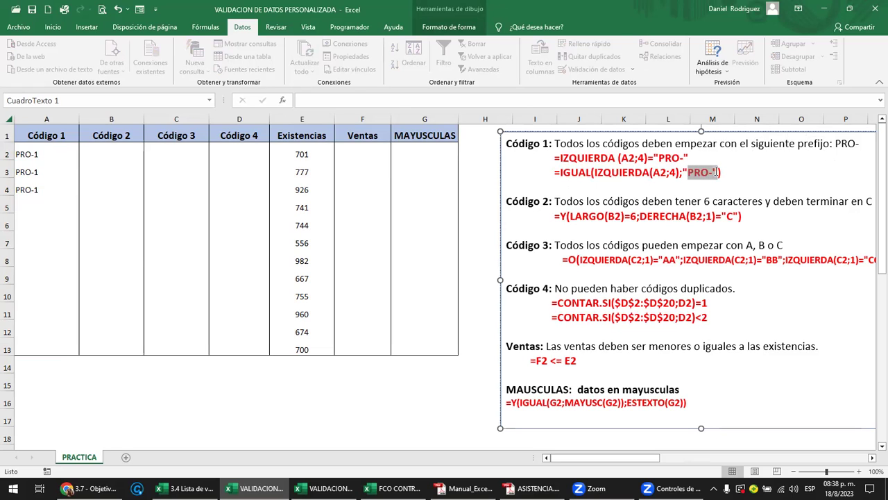
left_click(700, 172)
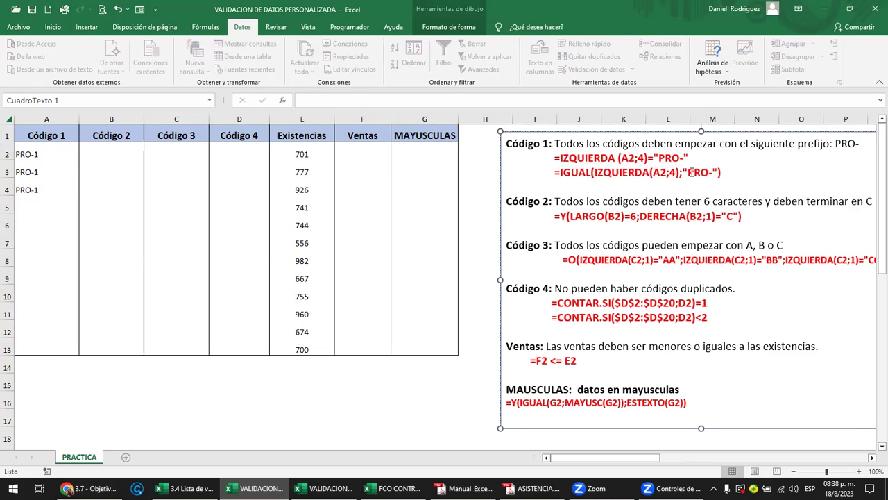
left_click_drag(689, 172, 714, 173)
left_click(691, 185)
key("Escape")
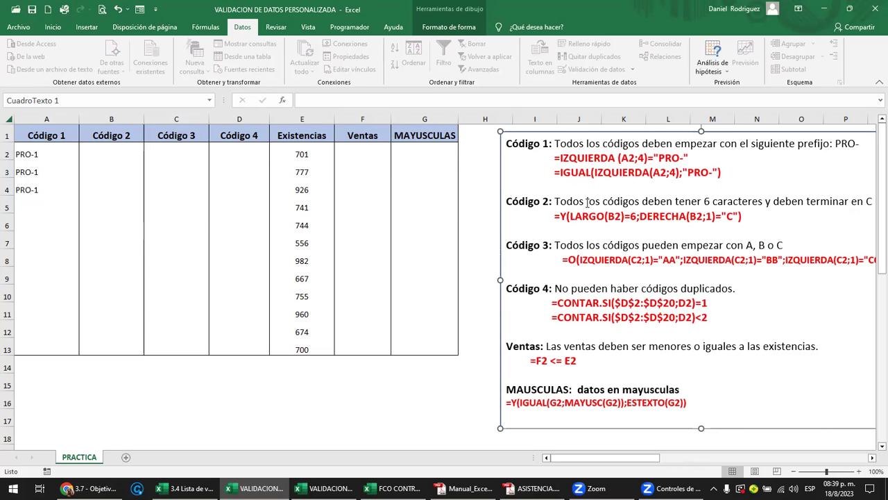
left_click(102, 132)
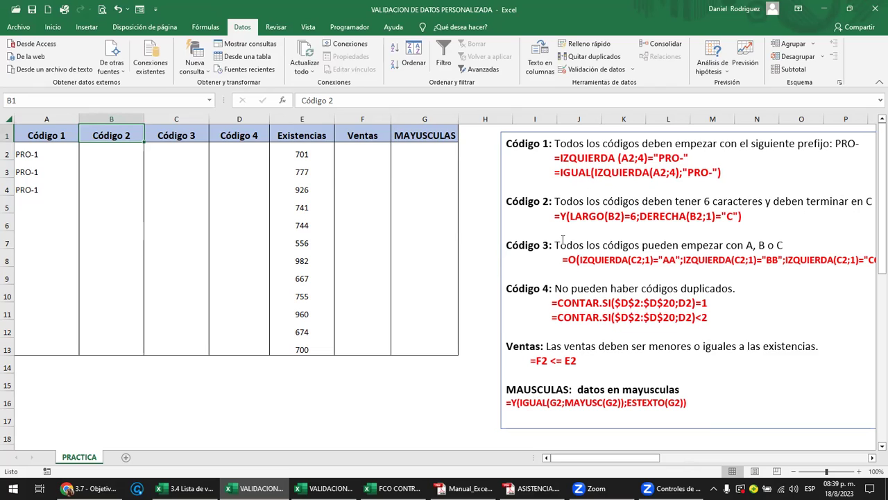
Step: Delete the space after =Y in the Código 2 formula, then highlight its LARGO(B2)=6 and DERECHA parts
left_click(566, 217)
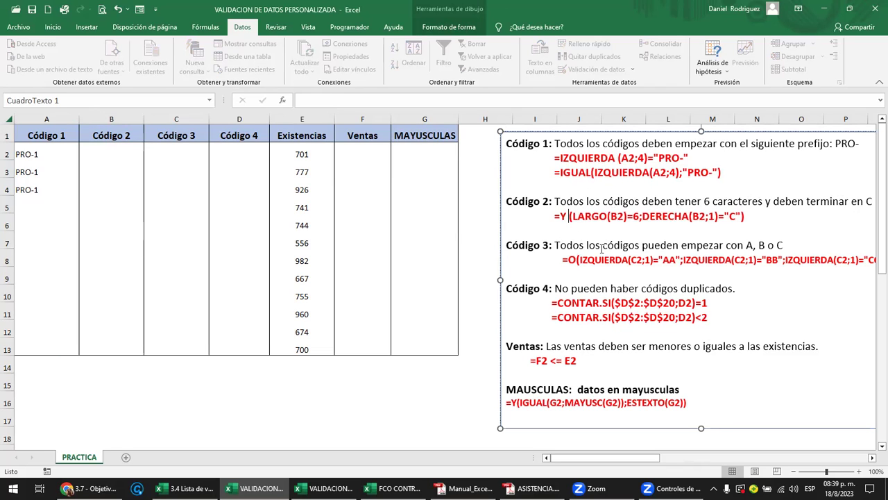
key("BackSpace")
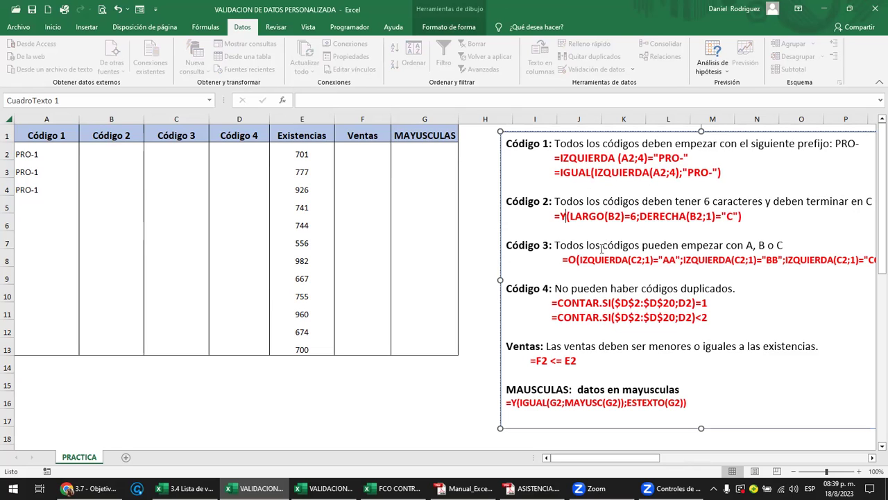
key("shift+Right")
key("shift+Right")
key("shift+Right")
key("shift+Right")
key("shift+Right")
key("shift+Right")
key("shift+Right")
key("shift+Right")
key("shift+Right")
key("shift+Right")
key("shift+Right")
key("shift+Right")
key("shift+Right")
key("shift+Right")
key("shift+Right")
key("shift+Right")
key("shift+Right")
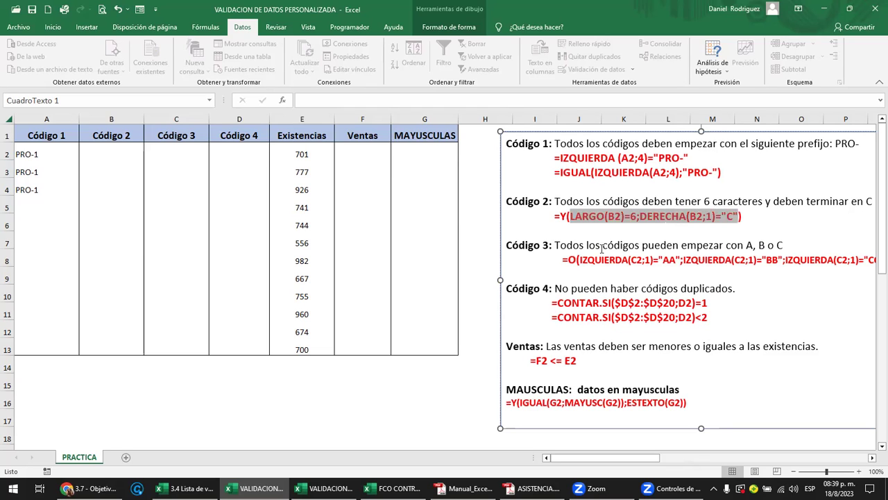
left_click(573, 216)
left_click_drag(573, 217, 635, 216)
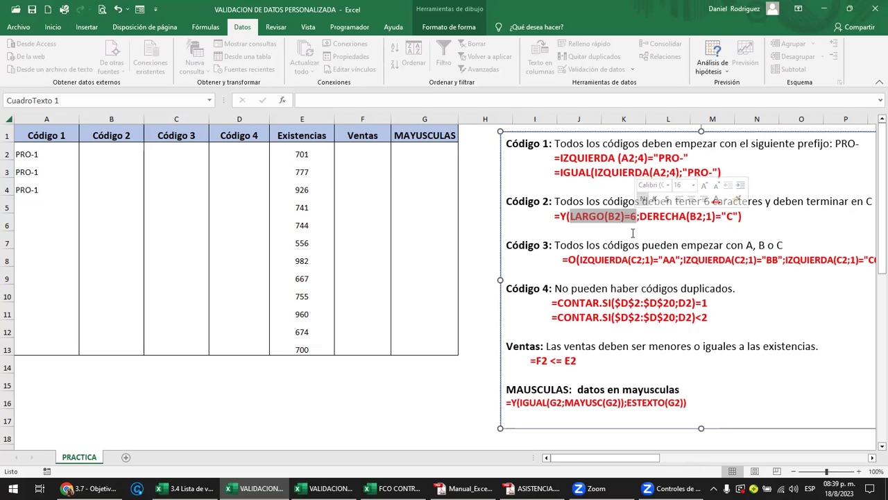
left_click_drag(640, 217, 733, 211)
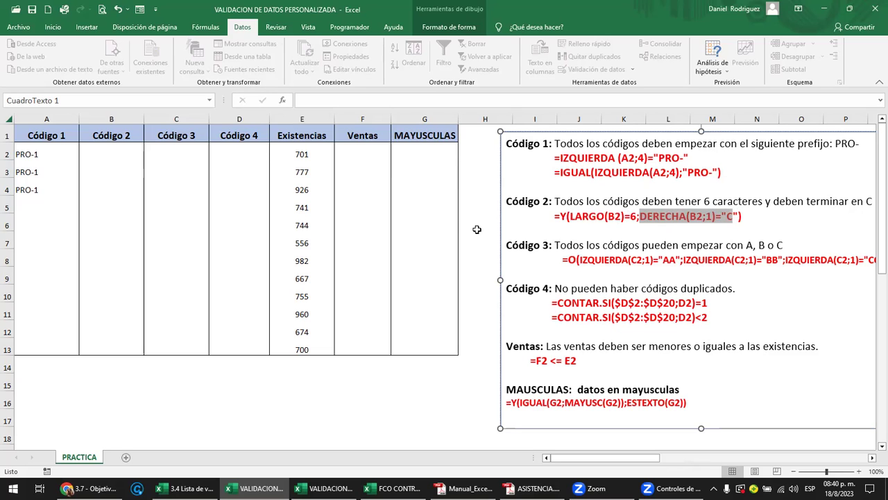
left_click(580, 231)
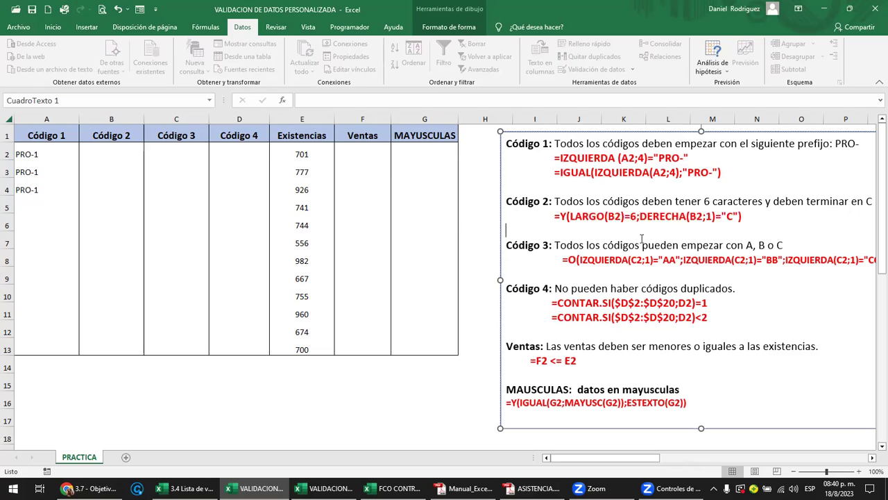
left_click(631, 216)
left_click_drag(608, 215, 615, 216)
left_click(110, 147)
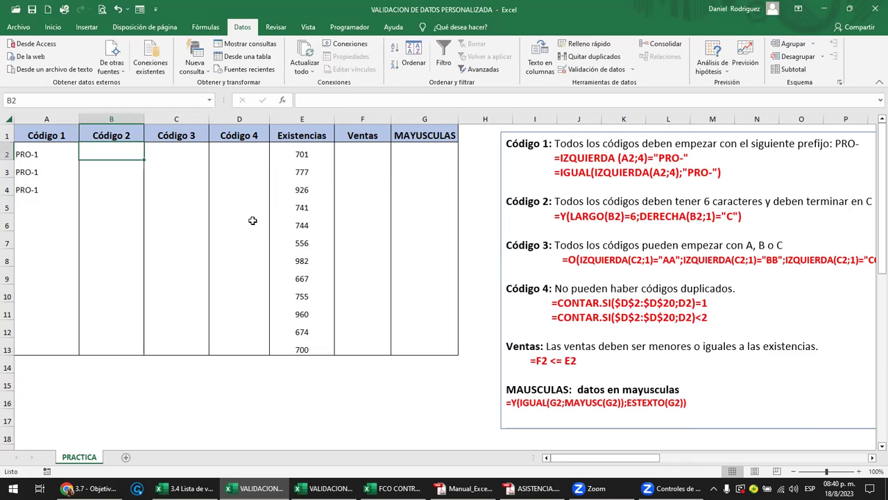
Step: Copy the Código 2 formula =Y(LARGO(B2)=6;DERECHA(B2;1)="C") from the notes text box
left_click(115, 380)
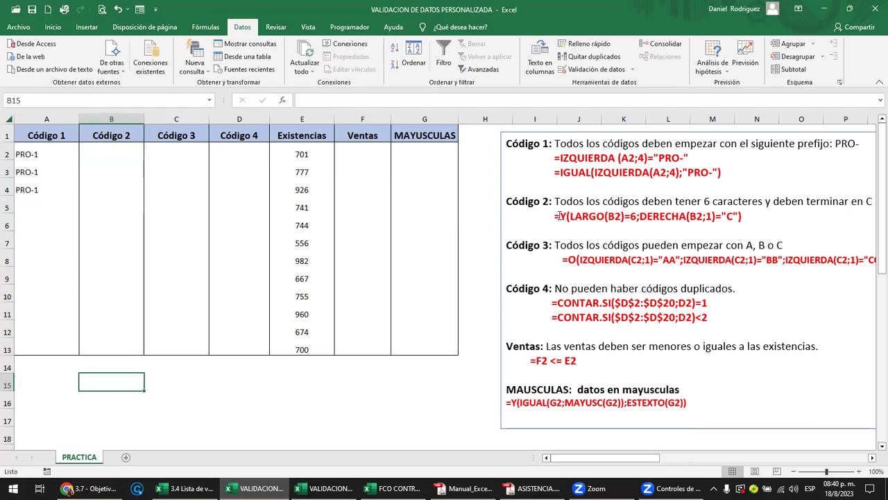
left_click_drag(555, 216, 742, 218)
key("ctrl+c")
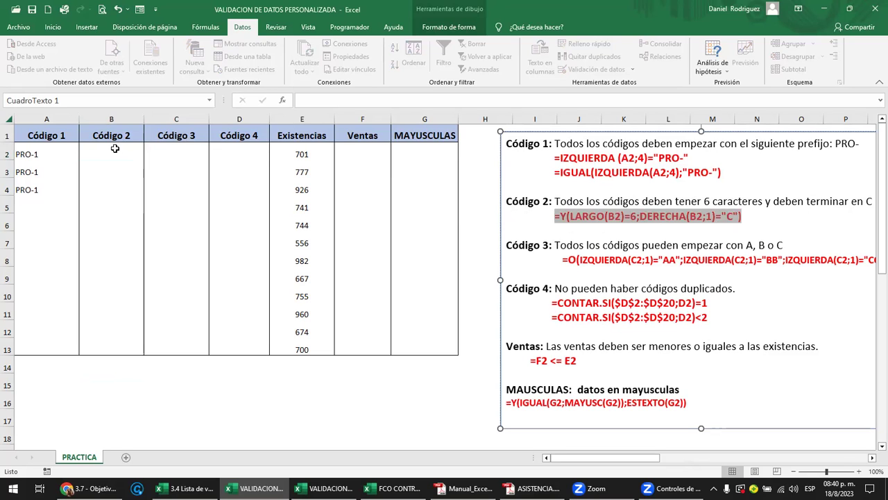
Step: Apply the pasted formula to B2:B13 as a Personalizada data validation rule
mouse_move(111, 152)
left_mouse_down()
mouse_move(103, 220)
mouse_move(111, 347)
left_mouse_up()
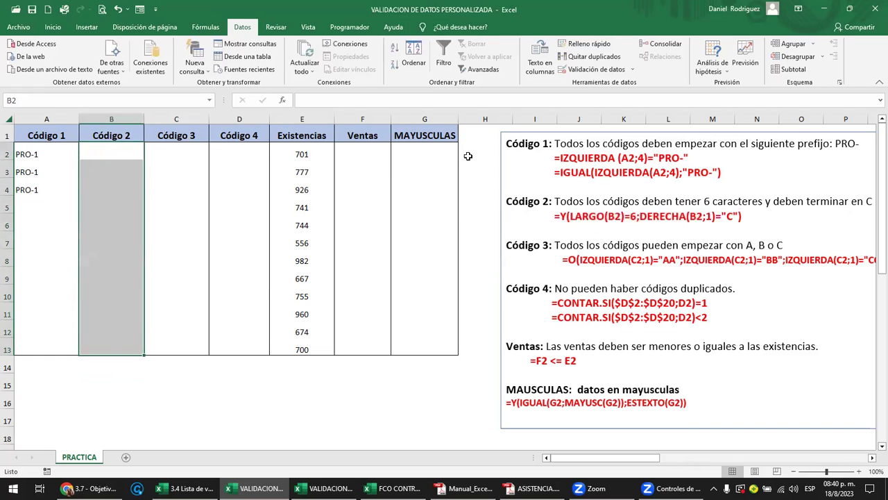
left_click(629, 70)
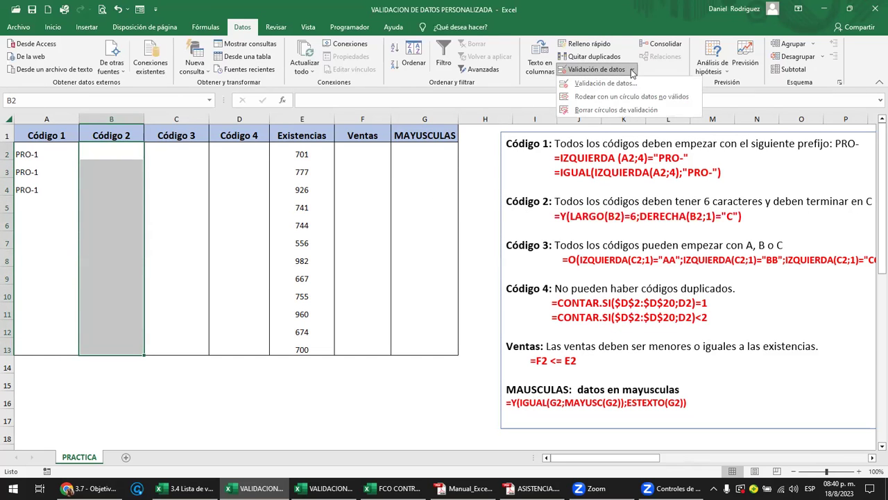
left_click(604, 83)
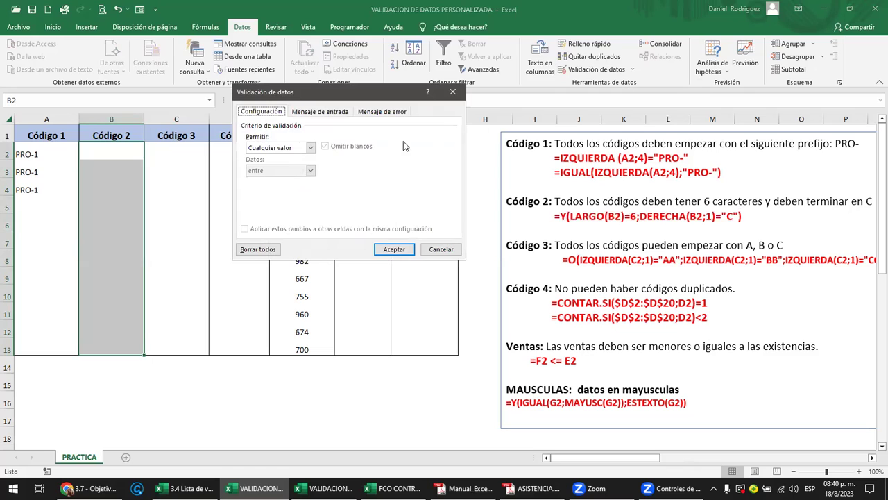
left_click(313, 148)
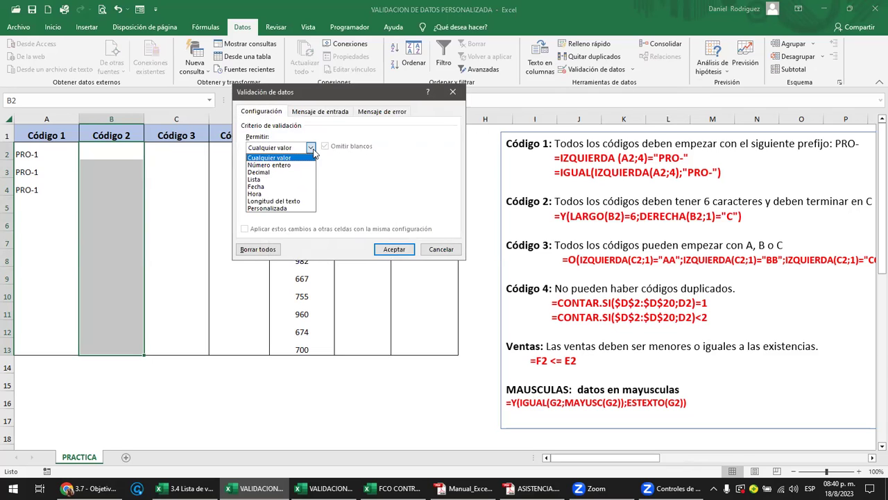
left_click(272, 206)
left_click(257, 193)
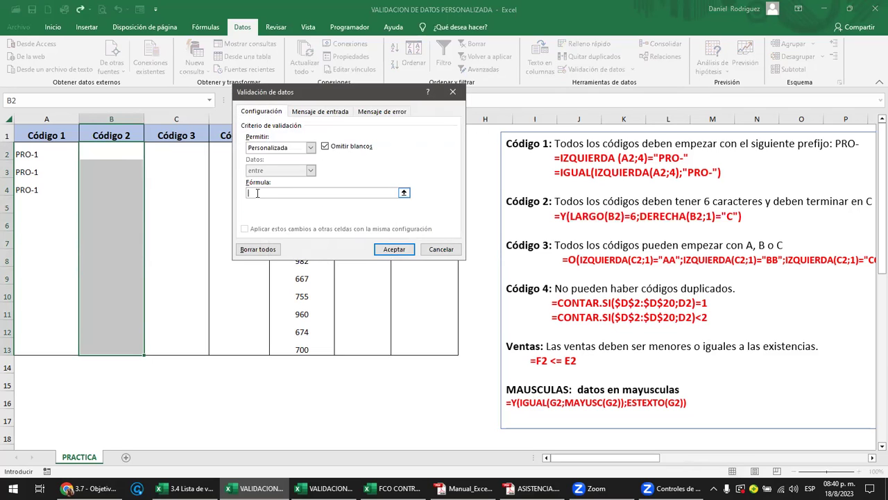
key("ctrl+v")
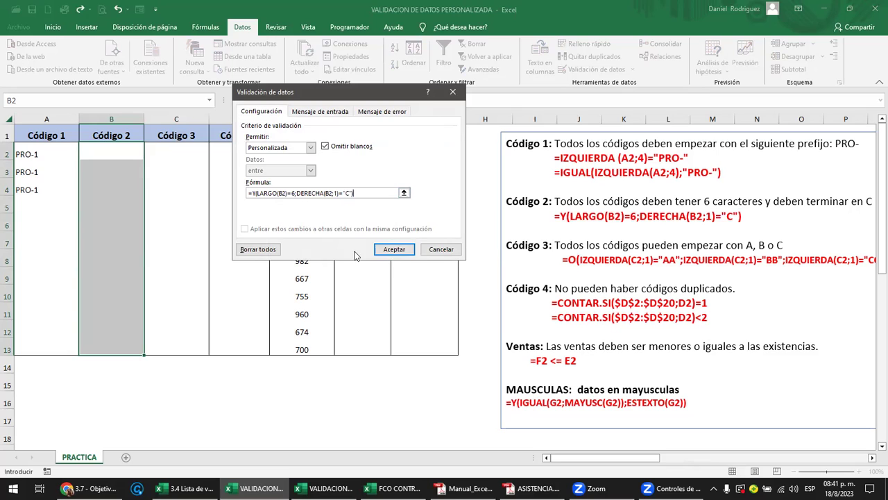
left_click(388, 248)
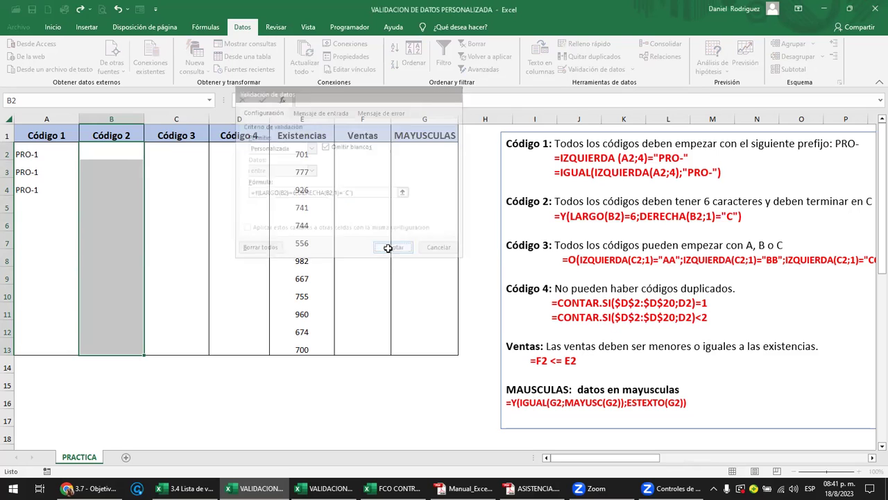
left_click(119, 159)
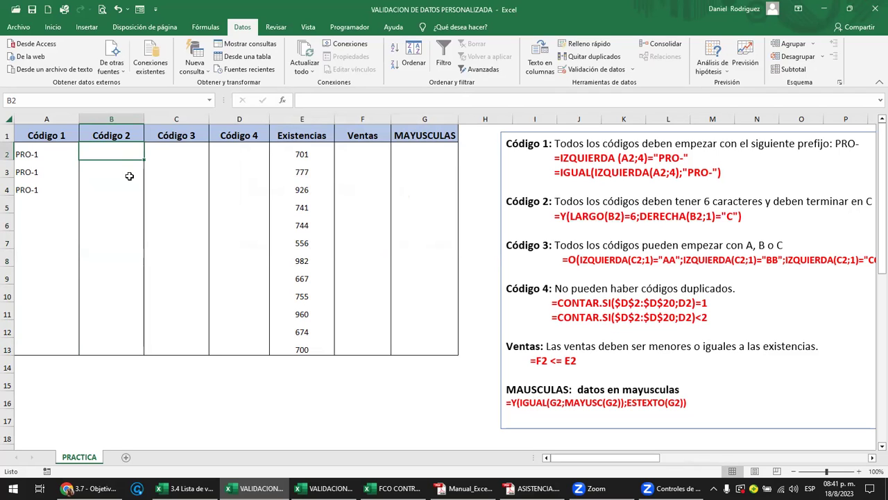
Step: Test B2 with invalid codes 00c, c, hola and 11111, dismissing each rejection
type("00")
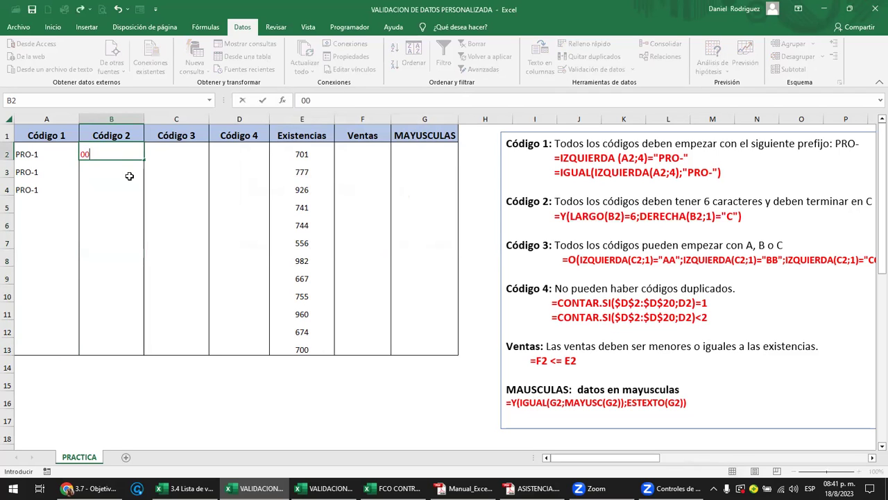
type("c")
key("Return")
key("Escape")
key("BackSpace")
type("c")
key("Return")
key("Escape")
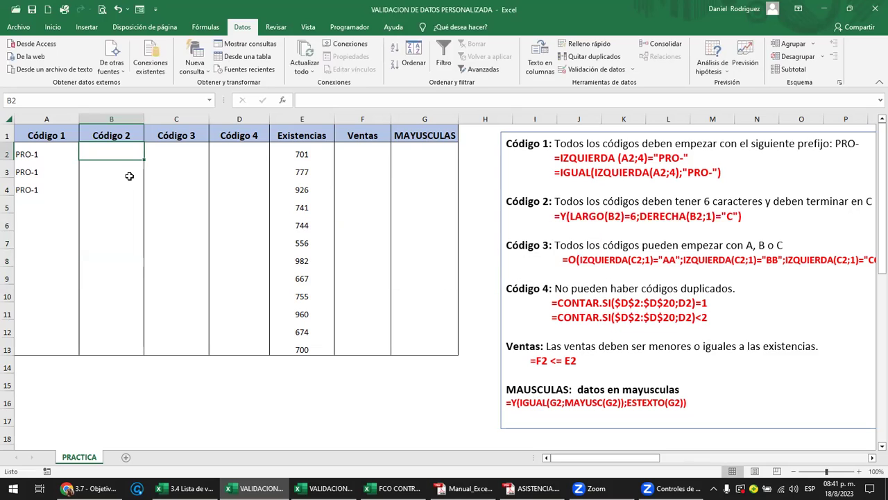
key("Right")
key("Left")
type("hola")
key("Return")
key("Return")
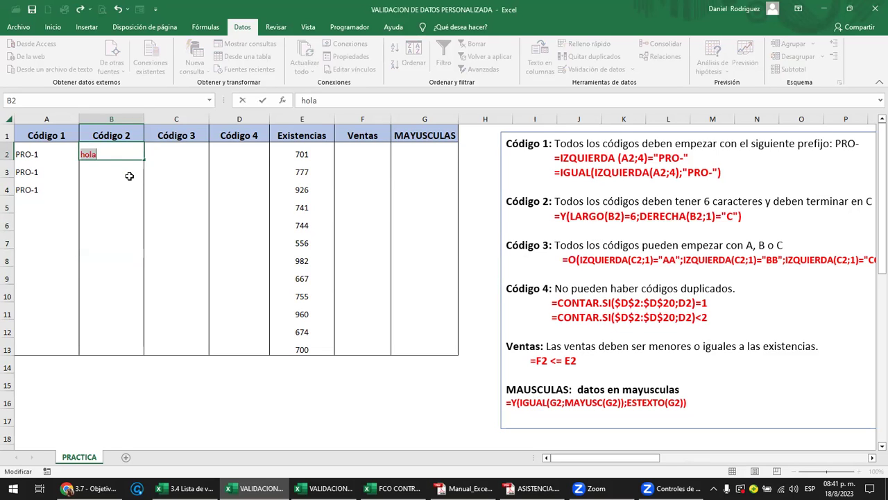
type("11")
type("1111")
key("Return")
key("Return")
Step: Enter the valid code 12345C in both B2 and B3
type("12345")
type("c")
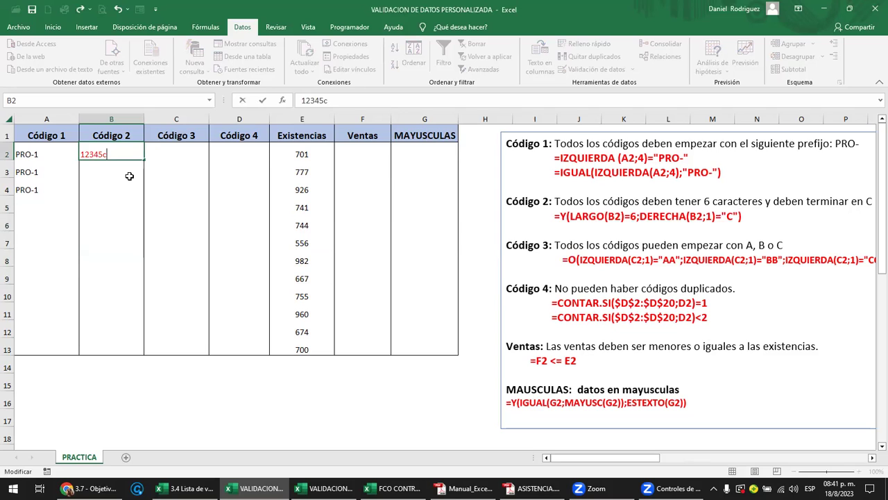
key("BackSpace")
type("C")
key("Return")
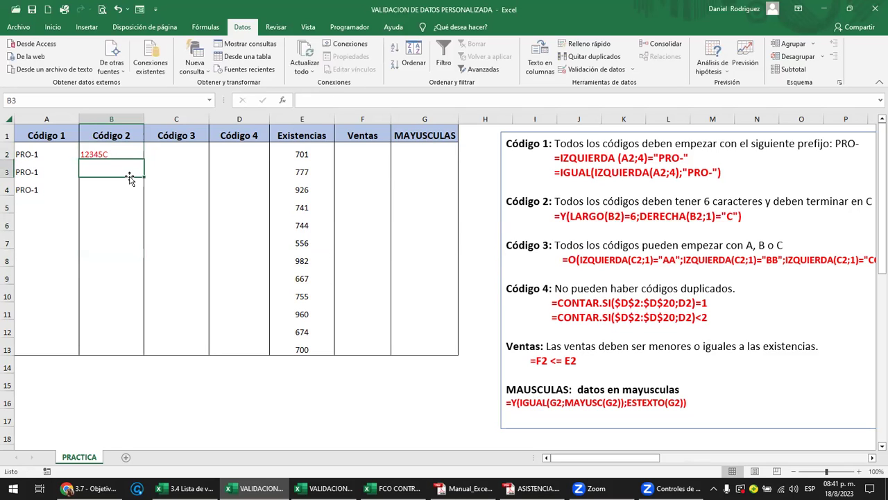
key("Up")
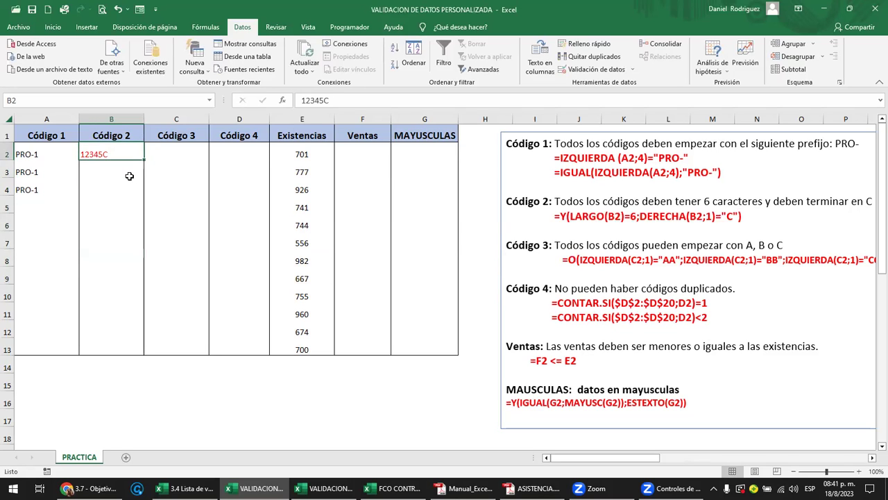
key("Down")
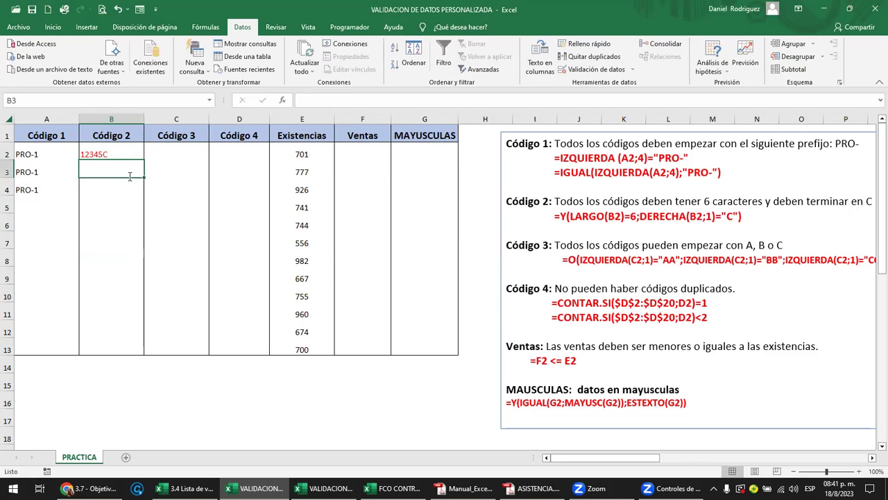
type("12345")
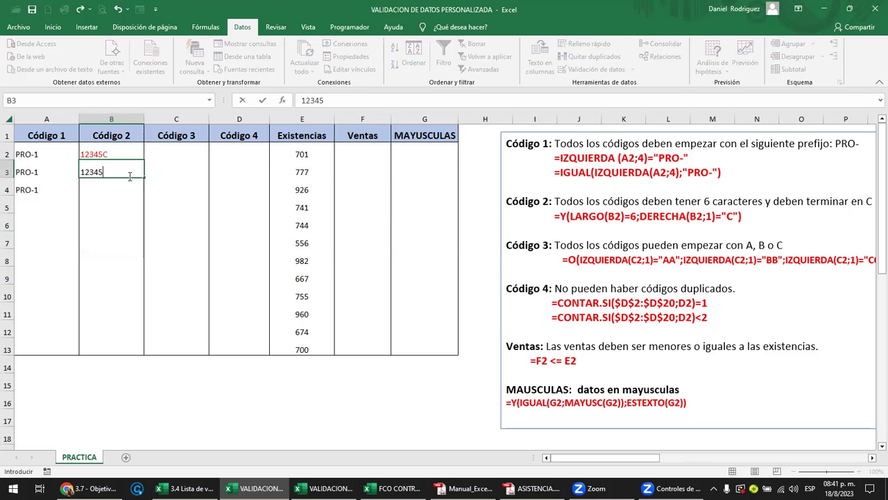
type("C")
key("Return")
left_click(130, 178)
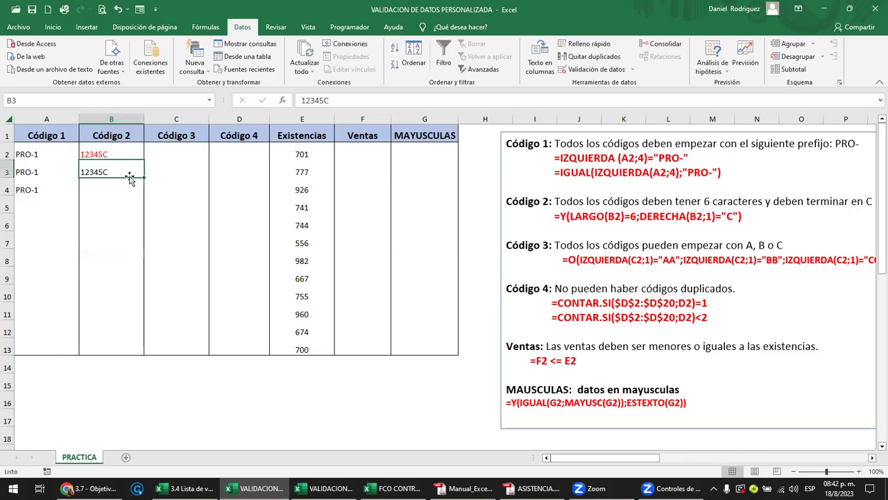
key("Up")
left_click(130, 177)
Step: Try 12345p in B4 and cancel it once the rule rejects it
key("Down")
type("12345")
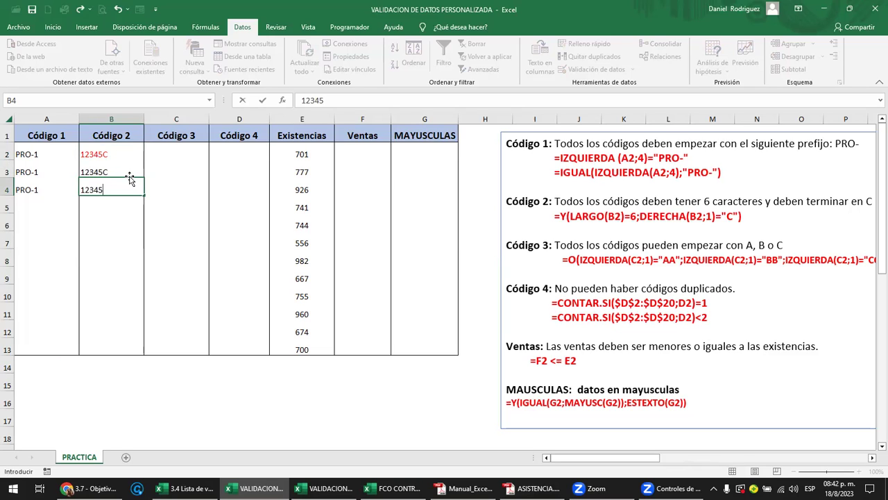
type("l")
key("BackSpace")
type("p")
key("Return")
key("Return")
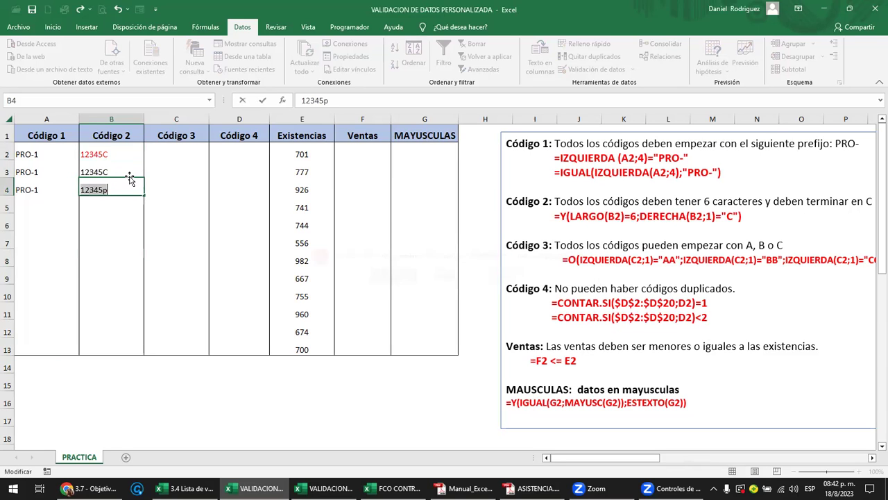
key("Escape")
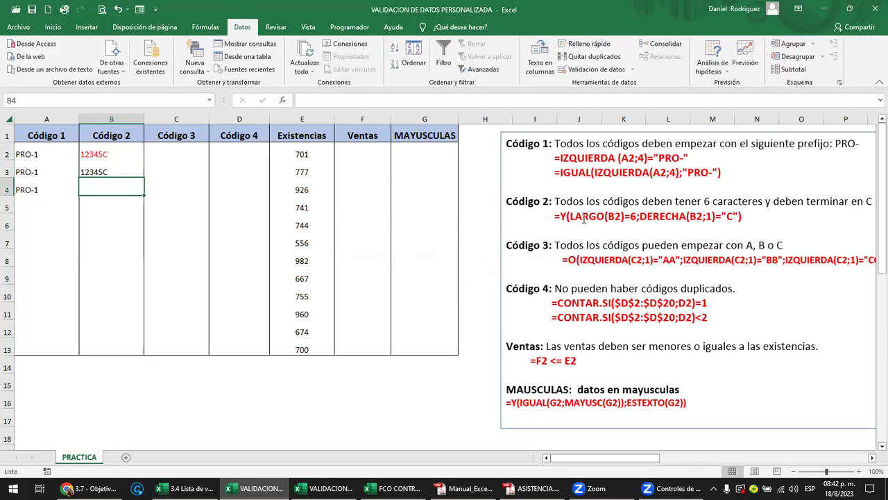
left_click(584, 216)
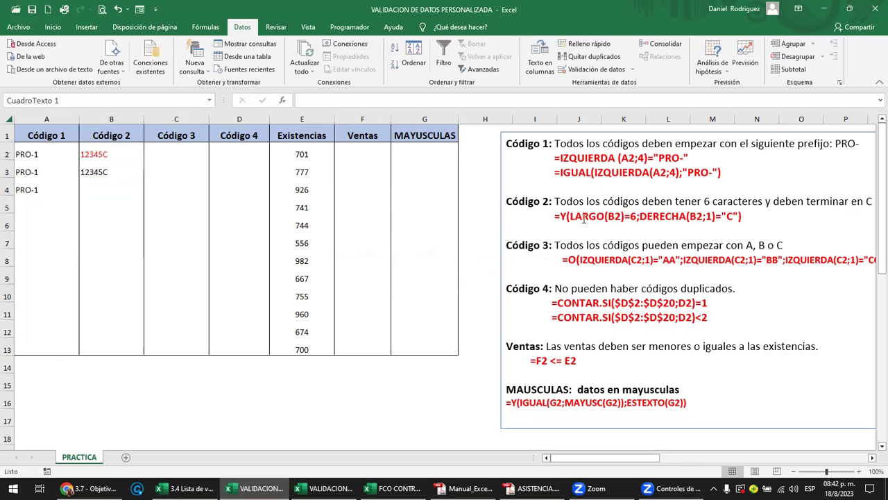
left_click(631, 216)
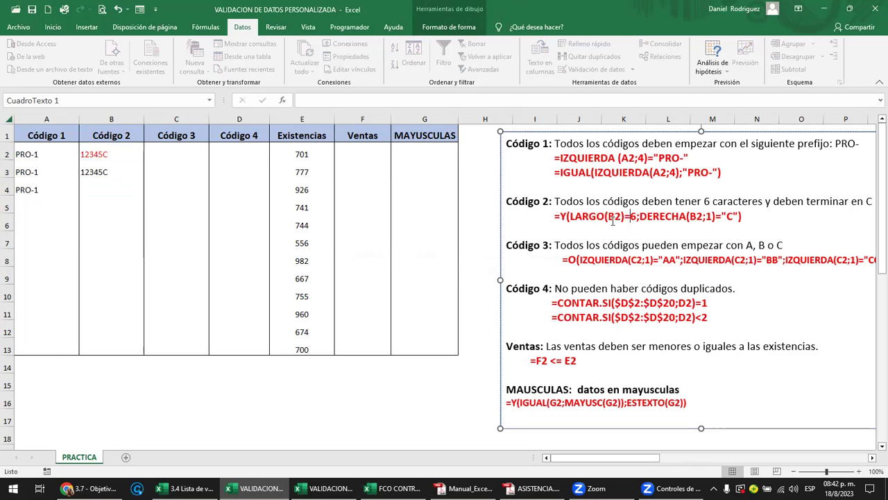
left_click(108, 149)
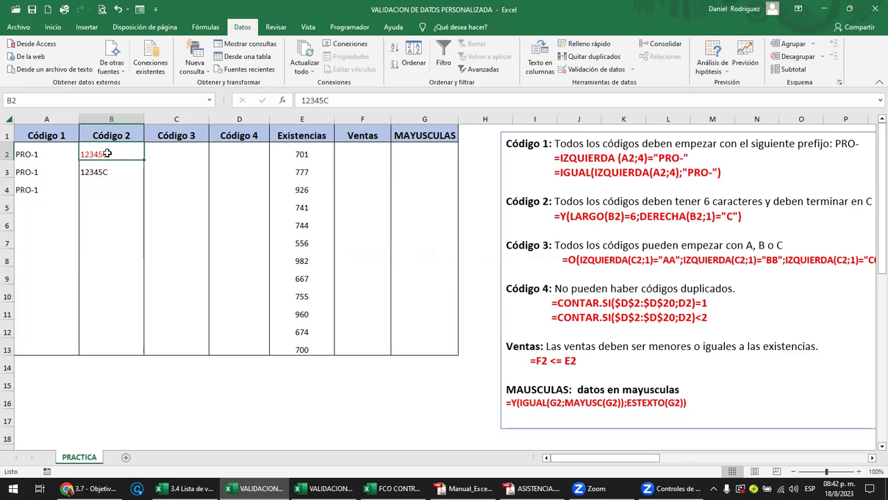
double_click(561, 217)
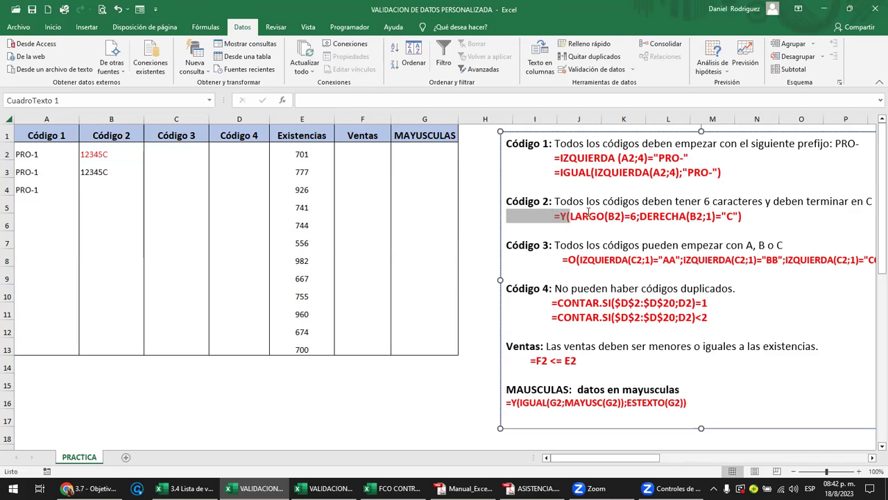
mouse_move(588, 213)
left_mouse_down()
mouse_move(626, 206)
mouse_move(555, 216)
left_mouse_up()
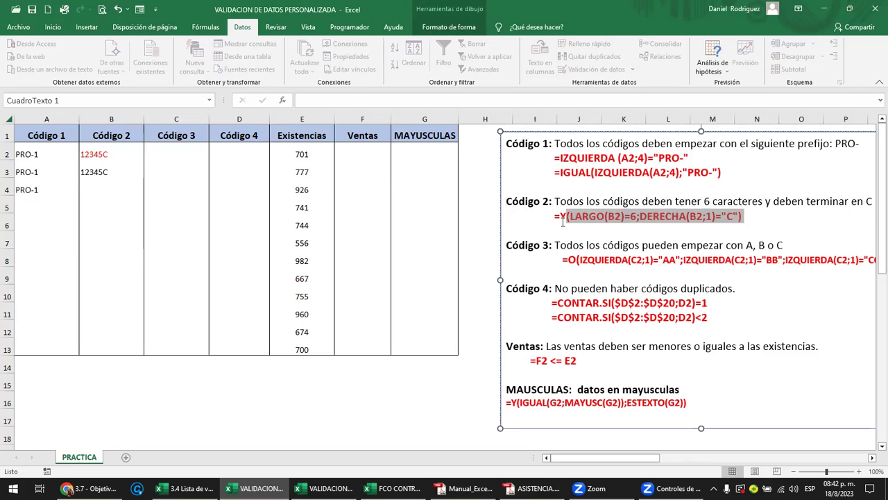
left_click(612, 216)
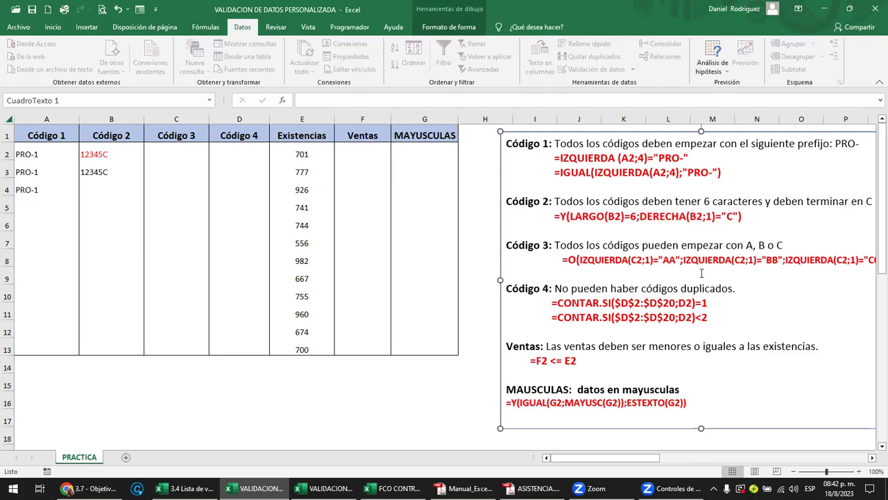
left_click(174, 146)
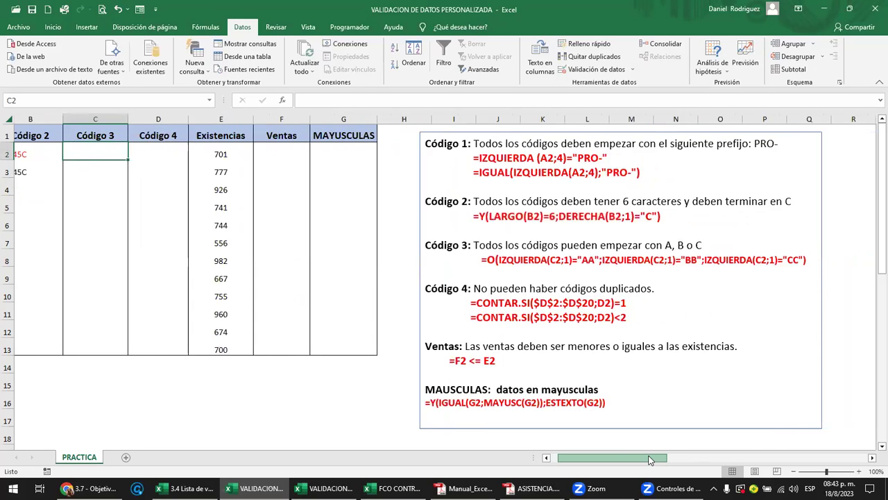
Step: Correct the Código 3 formula in the notes so AA, BB, CC become A, B, C
left_click_drag(644, 460, 653, 460)
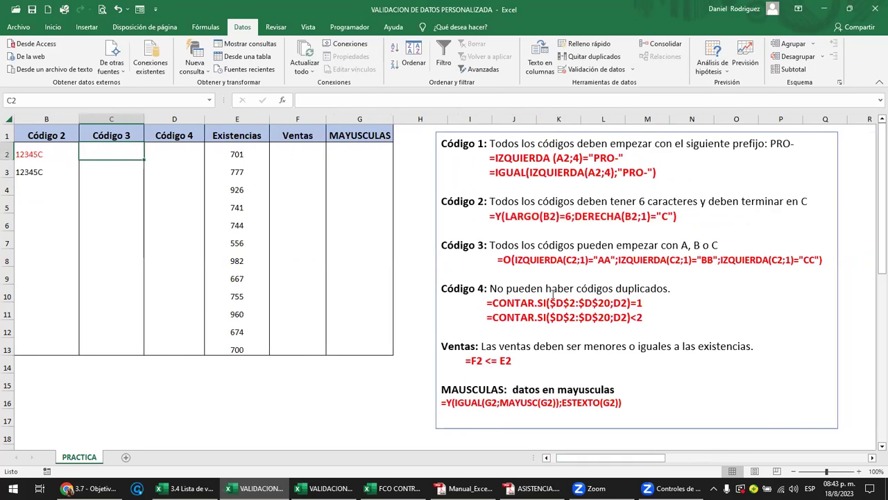
left_click(509, 259)
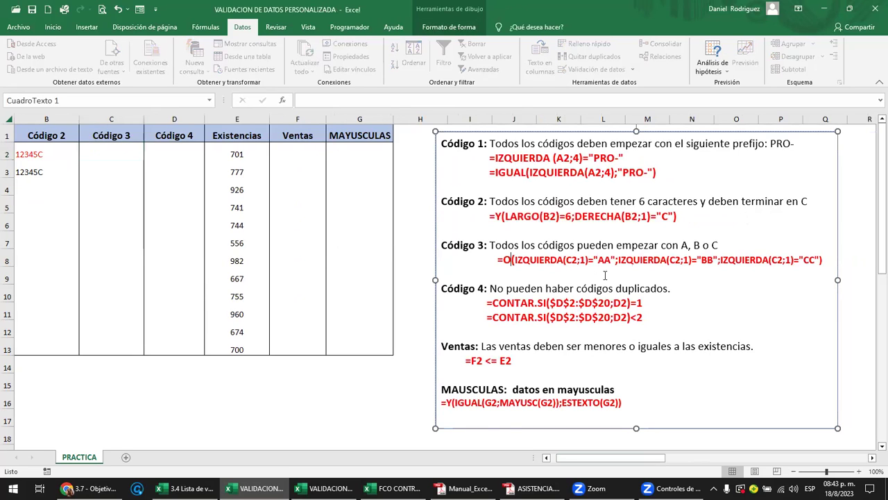
left_click(682, 248)
left_click(604, 261)
key("BackSpace")
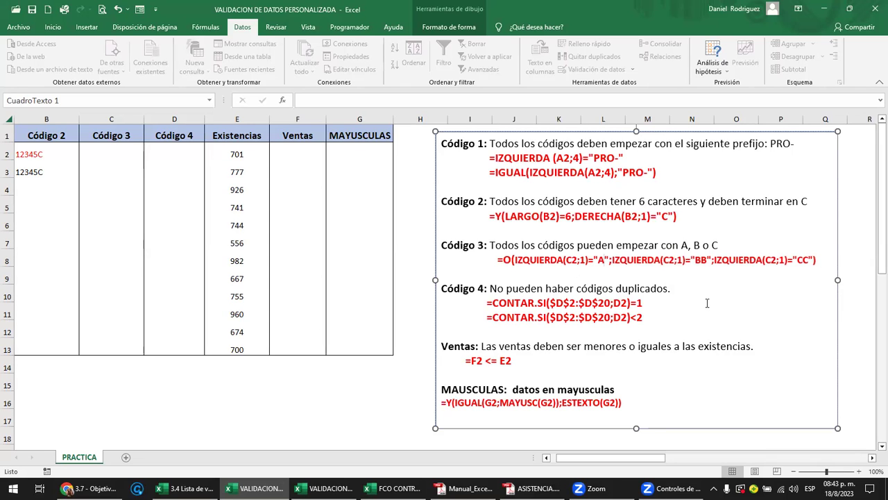
key("Escape")
left_click(709, 258)
key("BackSpace")
left_click(799, 260)
key("Delete")
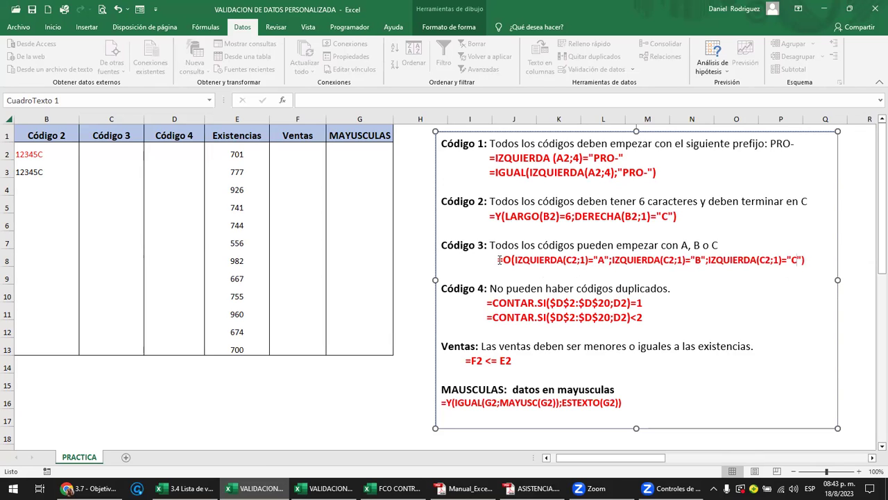
Step: Copy the corrected Código 3 formula =O(IZQUIERDA(C2;1)="A";…="B";…="C") from the text box
left_click_drag(499, 258, 670, 263)
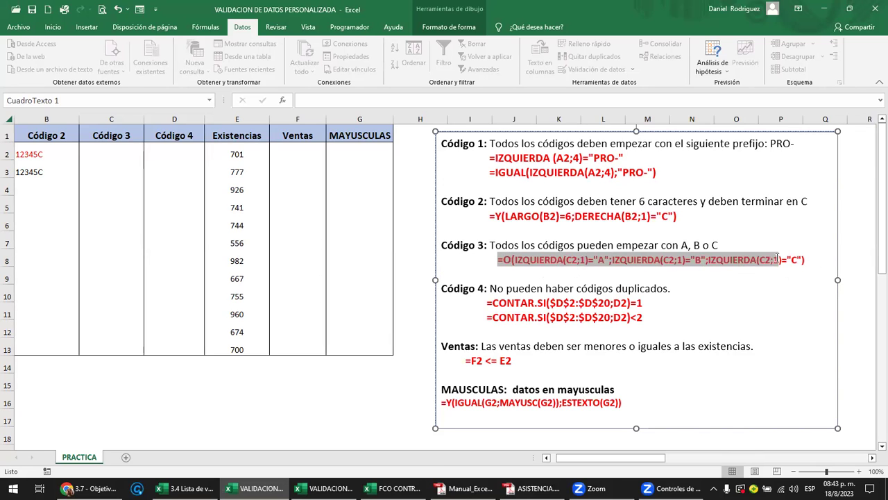
left_click_drag(740, 268, 806, 261)
key("ctrl+c")
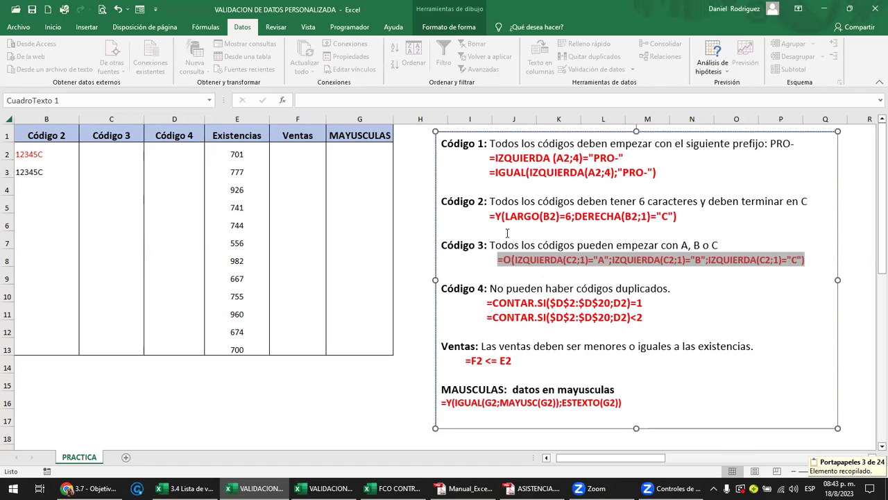
Step: Give C2:C13 a Personalizada validation rule using the pasted =O(IZQUIERDA(C2;1)="A";…) formula
left_click_drag(115, 148, 111, 351)
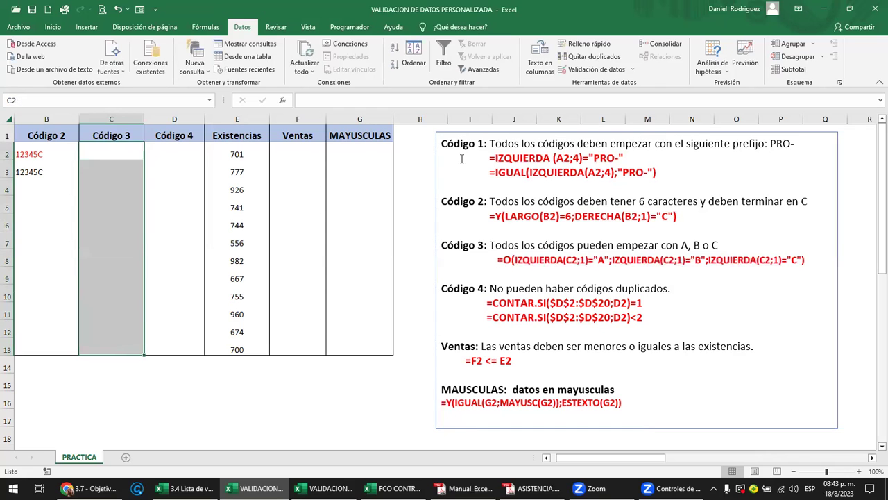
left_click(630, 70)
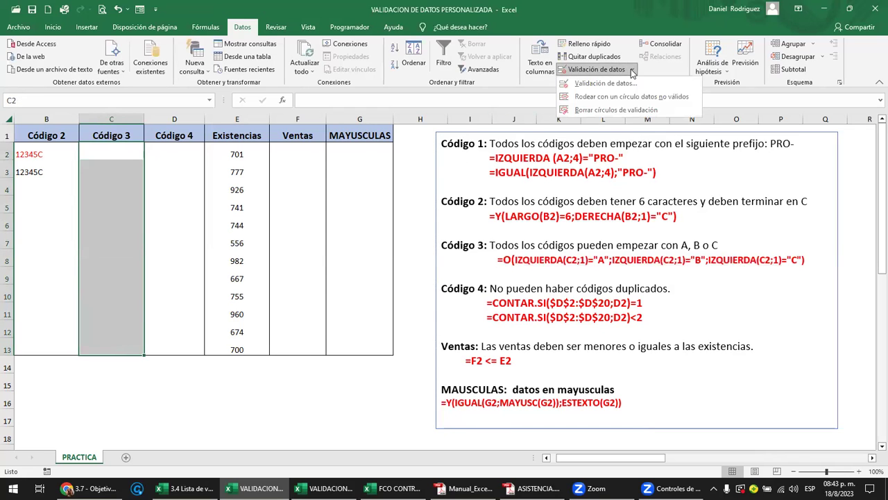
left_click(620, 88)
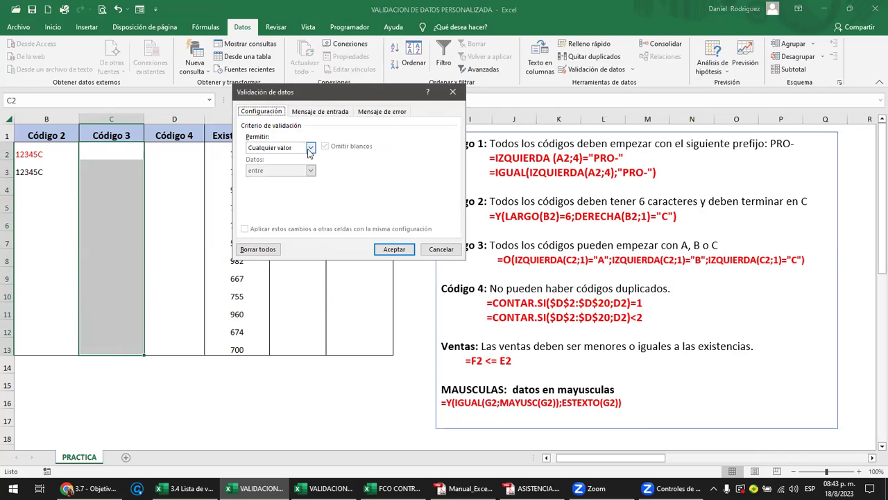
left_click(311, 147)
left_click(287, 209)
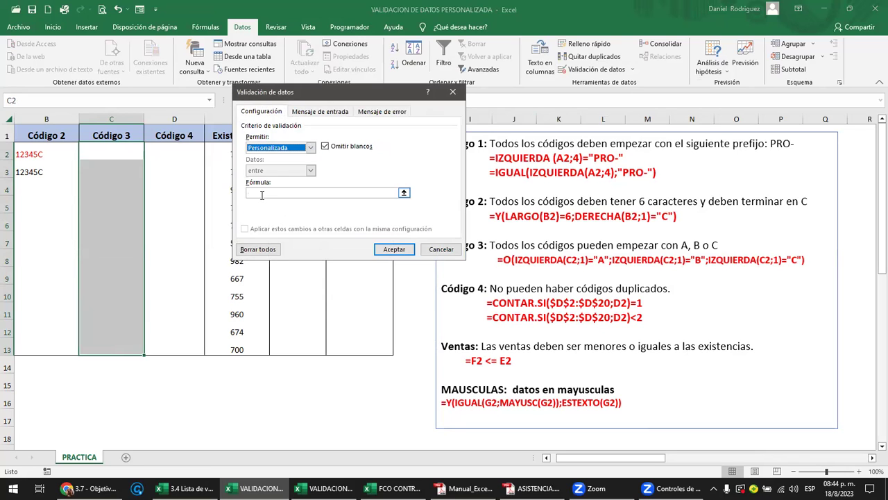
left_click(261, 194)
key("ctrl+v")
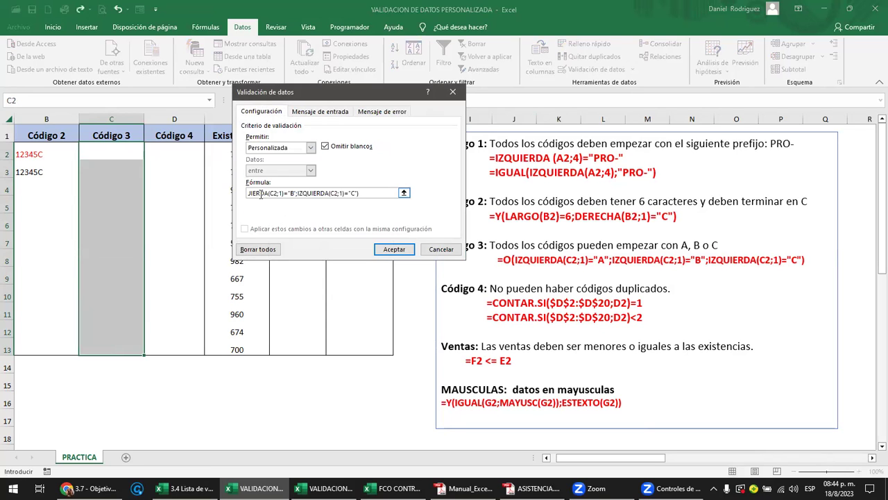
key("Return")
left_click(118, 161)
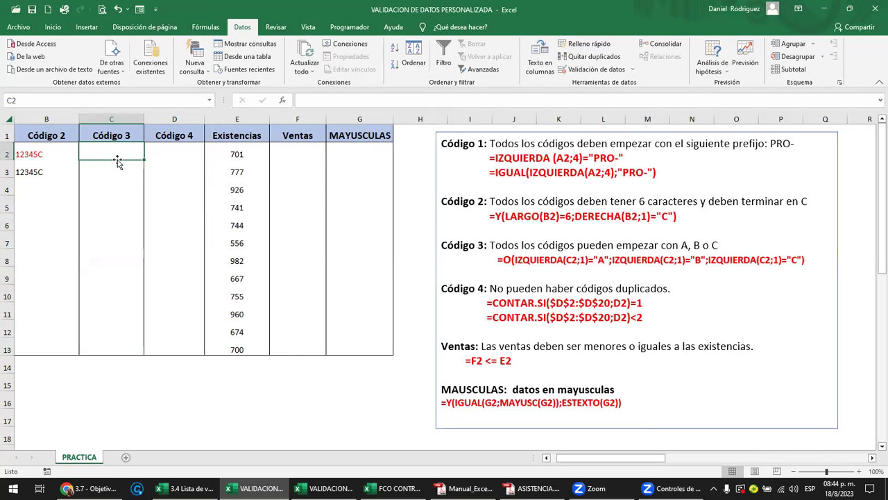
Step: Enter the test codes a, b and c in C2:C4
type("a")
key("Return")
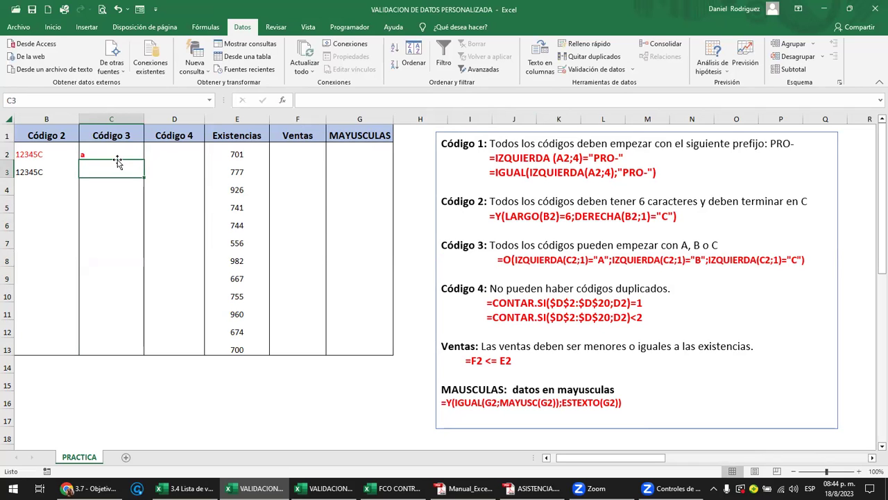
type("b")
key("Return")
type("c")
key("Return")
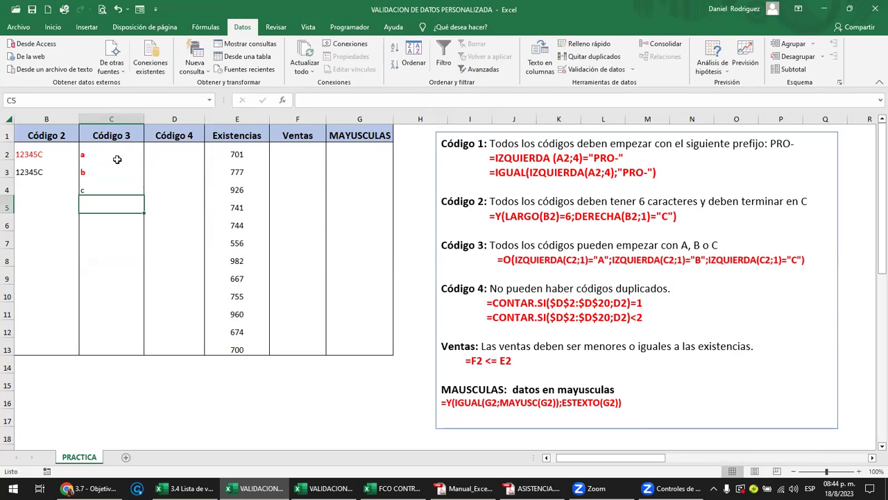
Step: Test g and h in C5, cancel the rejection, then enter A001 and B001
type("g")
key("Return")
key("Return")
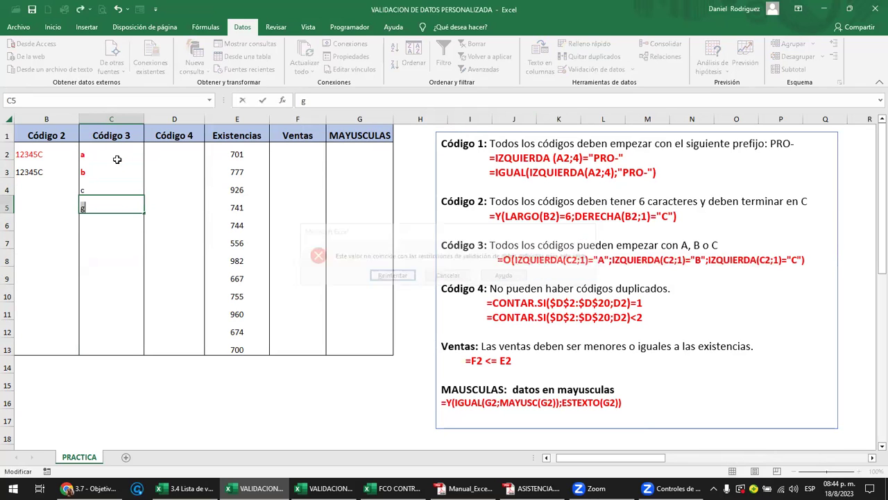
type("h")
key("Return")
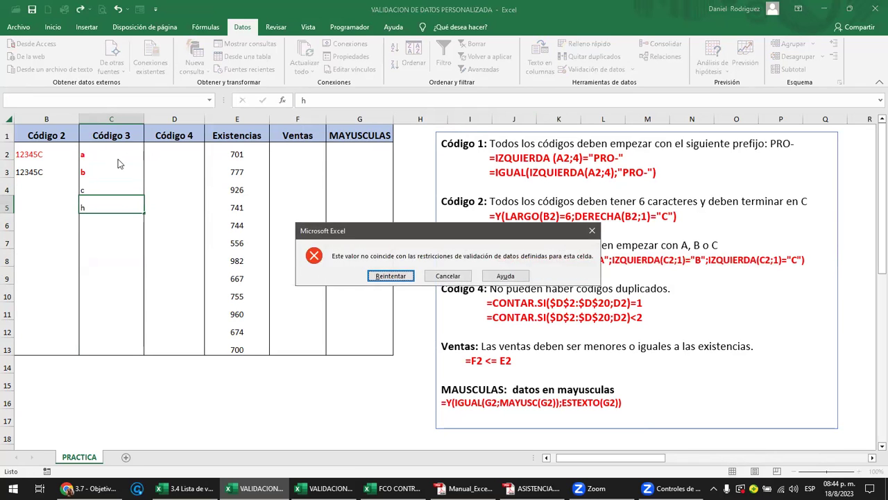
key("Return")
key("Escape")
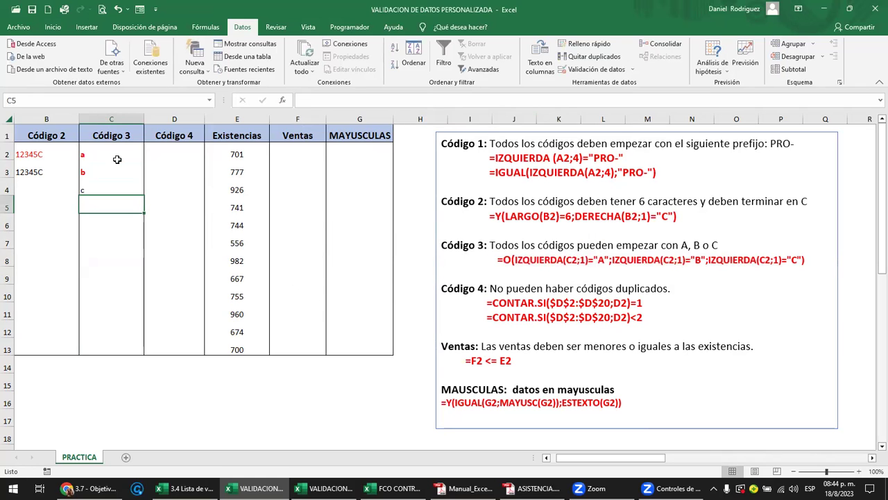
type("A")
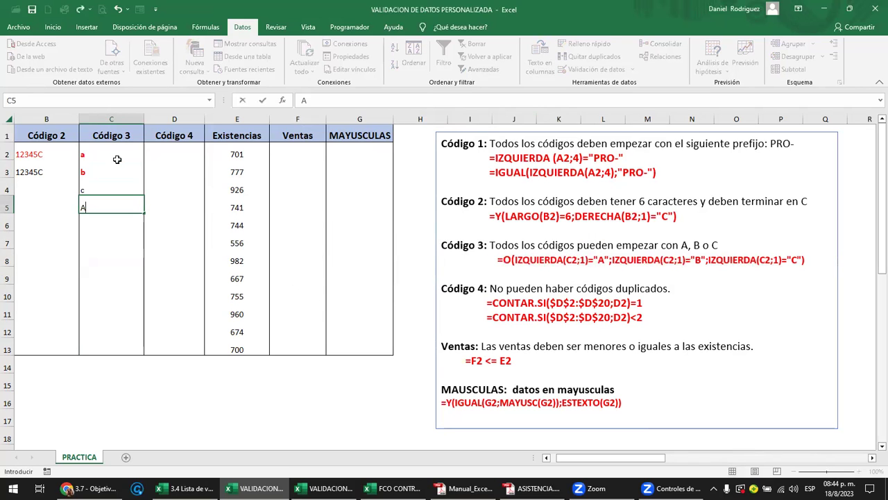
type("001")
key("Return")
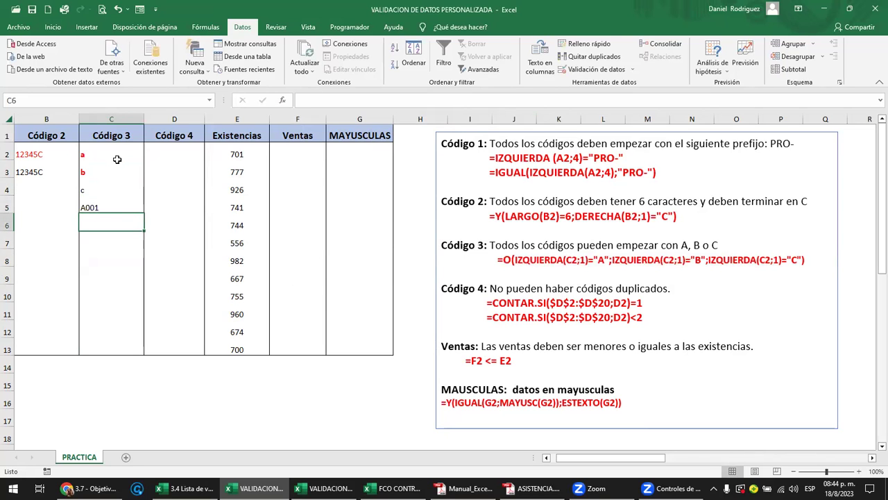
type("B001")
key("Return")
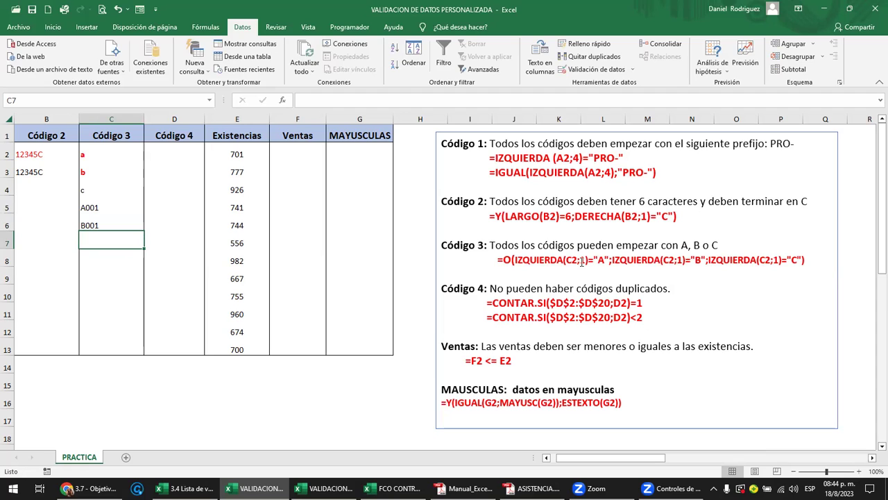
left_click(581, 262)
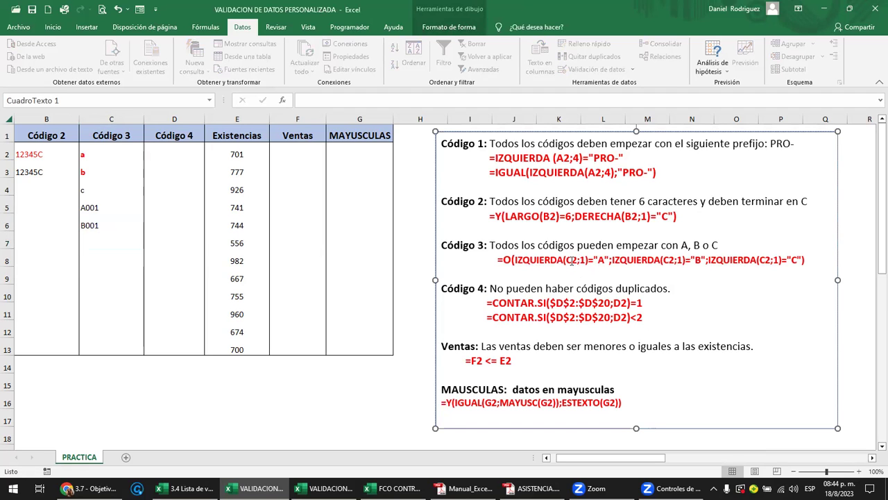
left_click(85, 152)
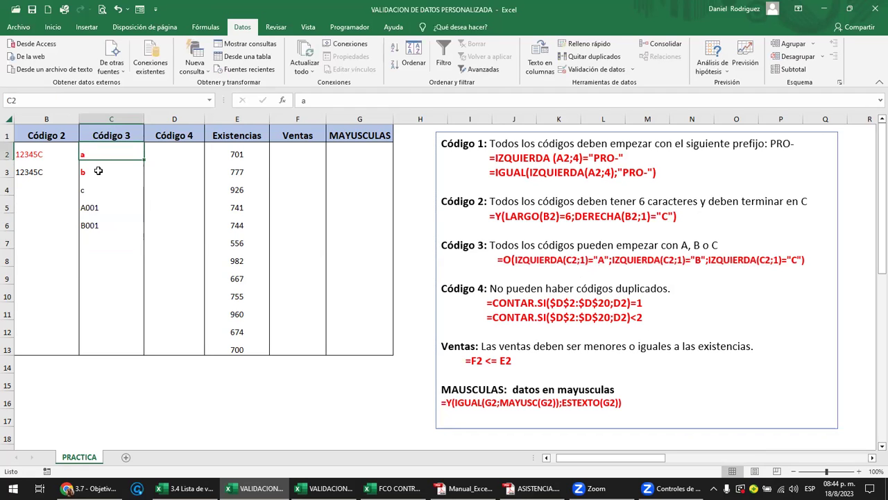
left_click(578, 260)
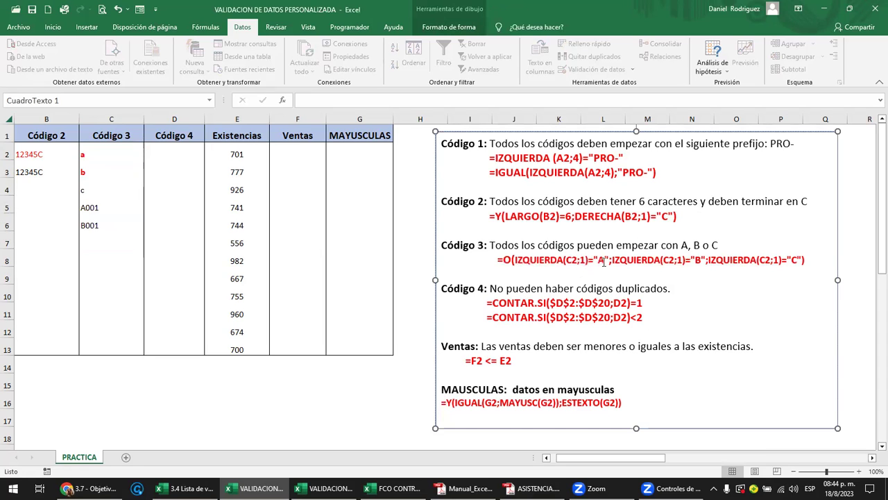
left_click(604, 259)
type("A")
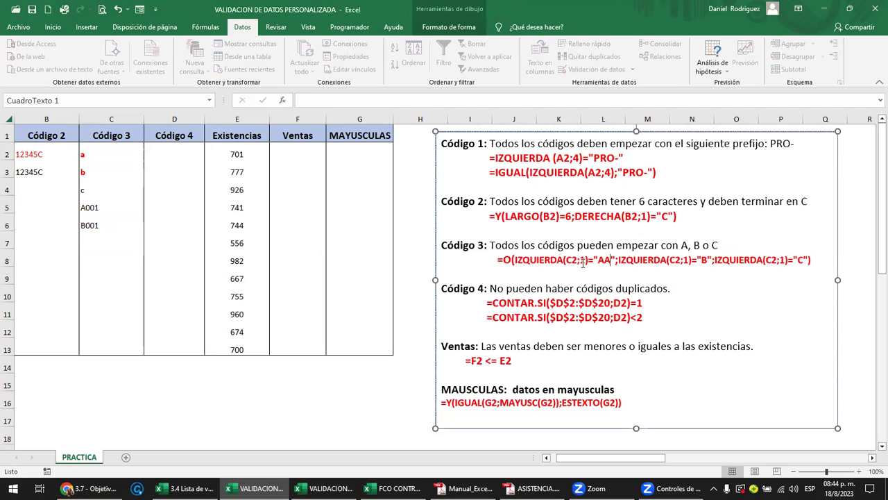
left_click(585, 260)
key("BackSpace")
type("2)=\"")
type("A")
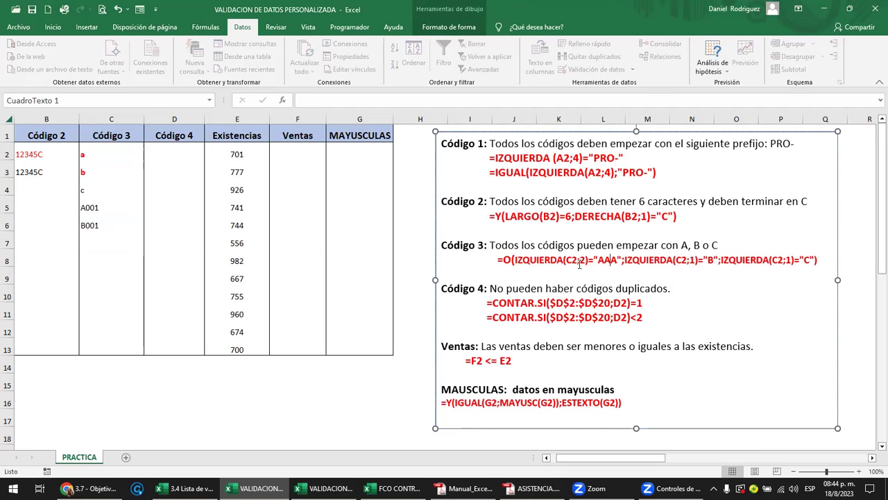
key("BackSpace")
type("3")
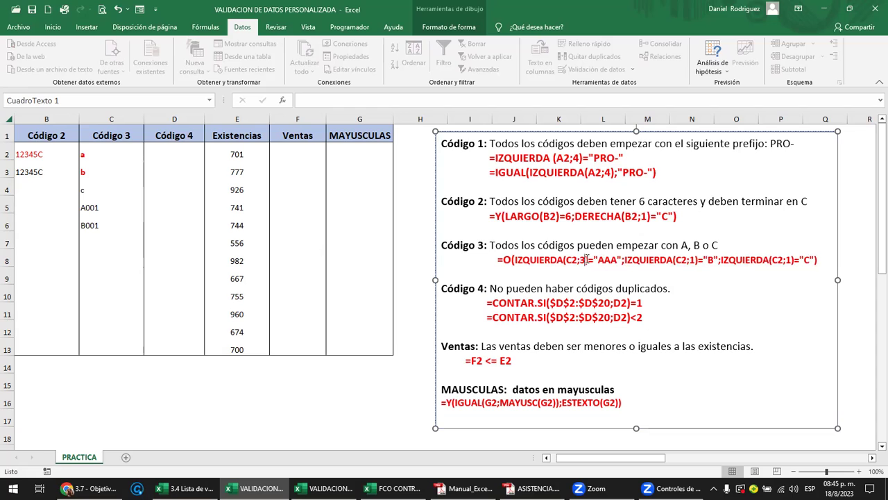
key("Delete")
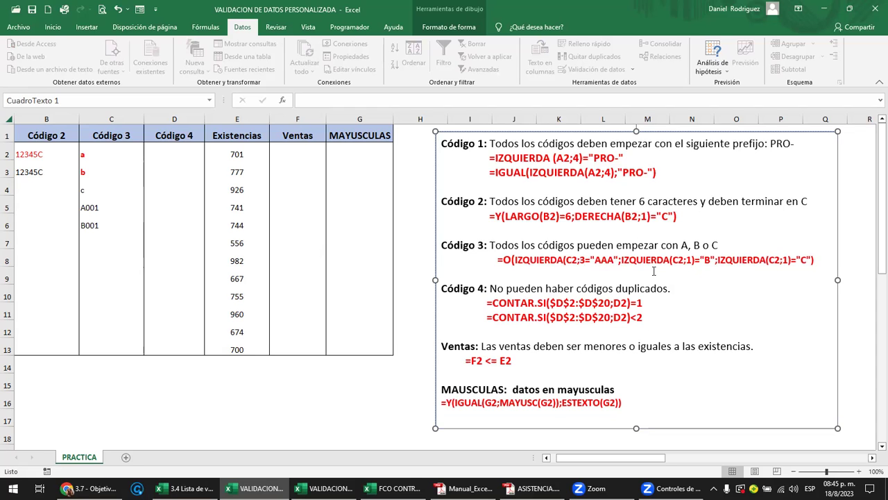
key("BackSpace")
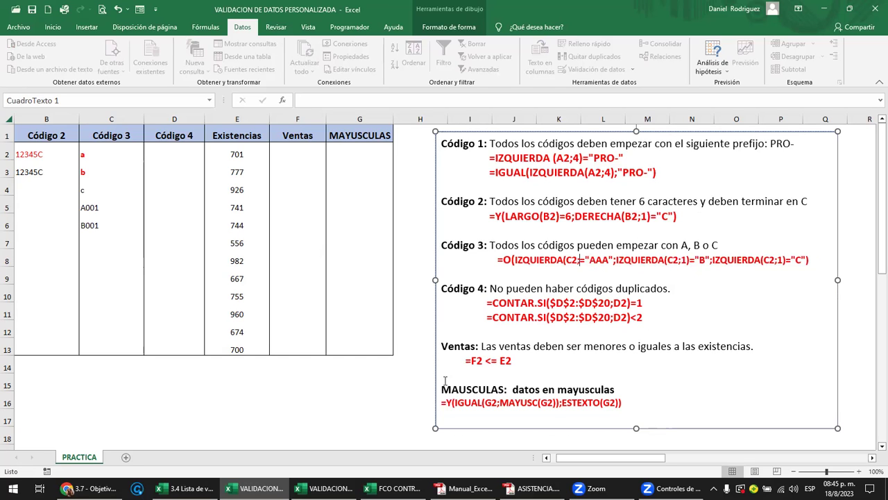
type(")")
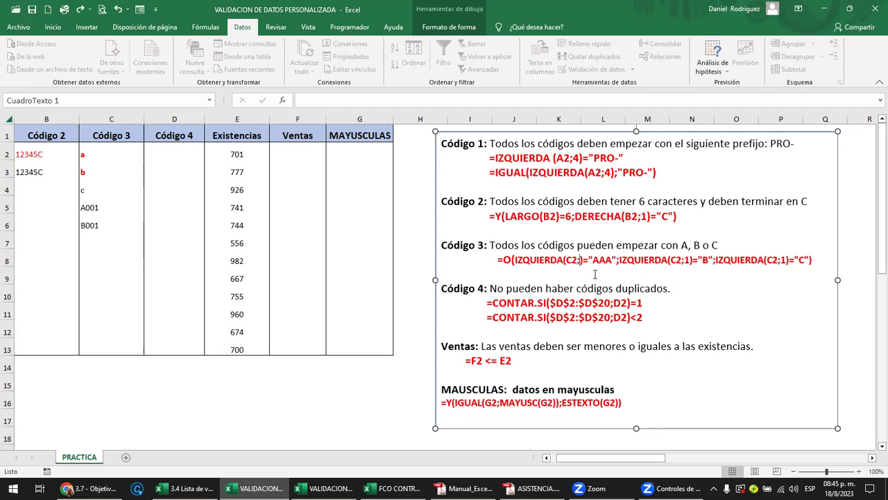
type("1")
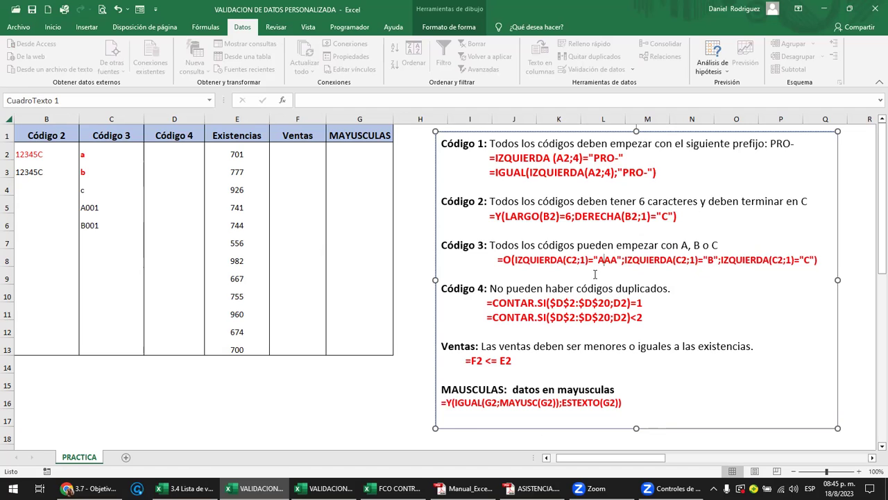
key("Delete")
key("Delete")
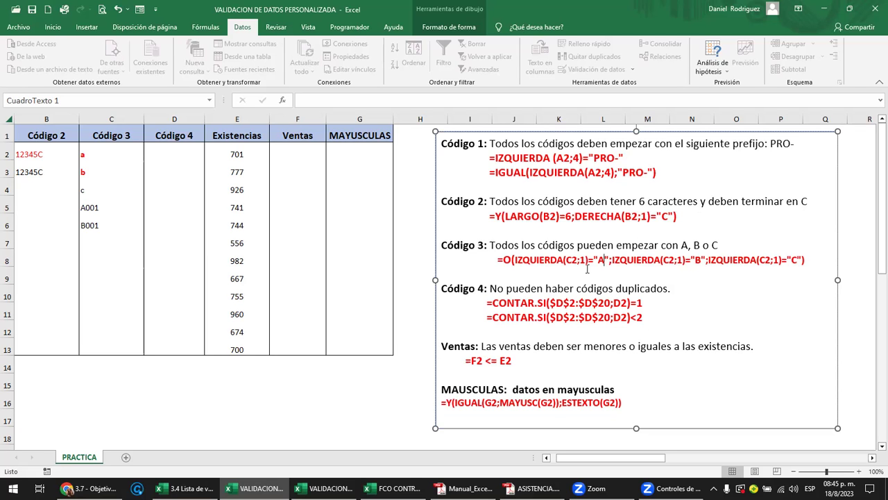
double_click(582, 260)
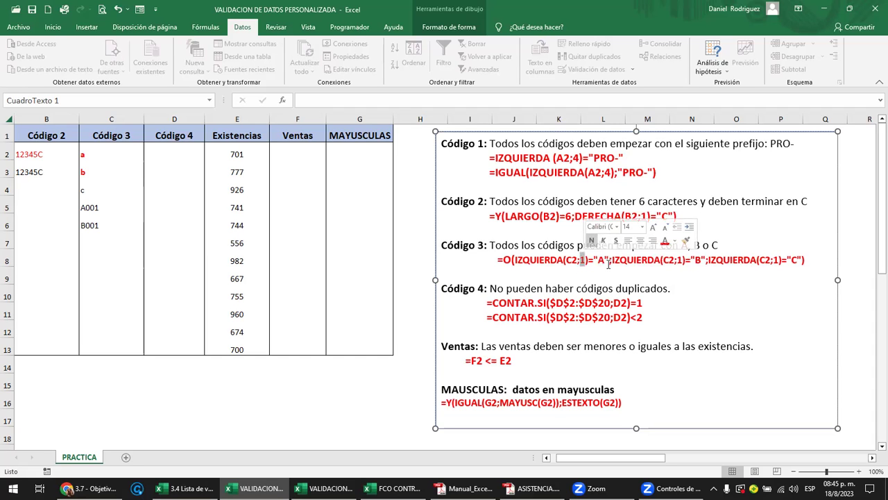
left_click(588, 266)
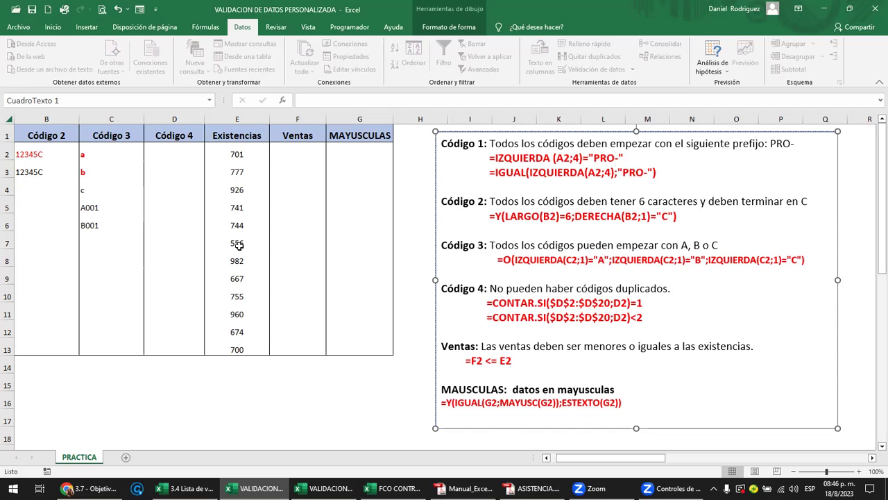
Step: Test the Código 3 rule with X and X001 in C7; both are rejected and C7 is left empty
left_click(106, 244)
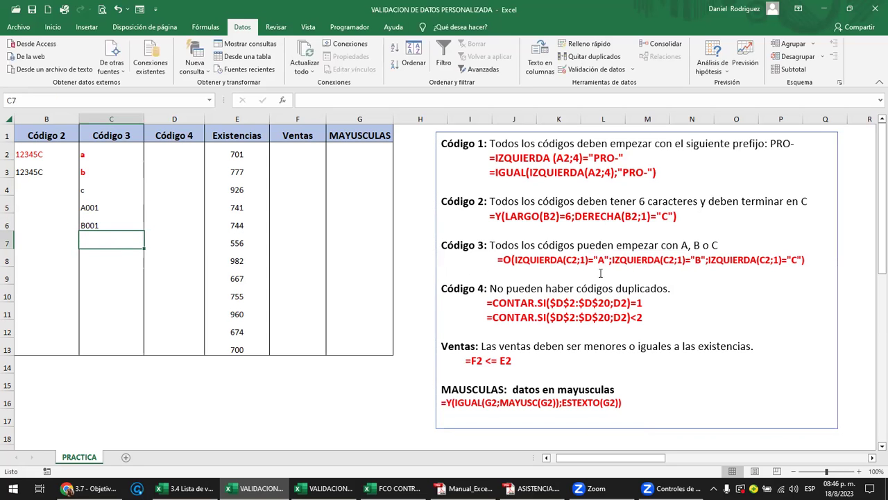
type("X")
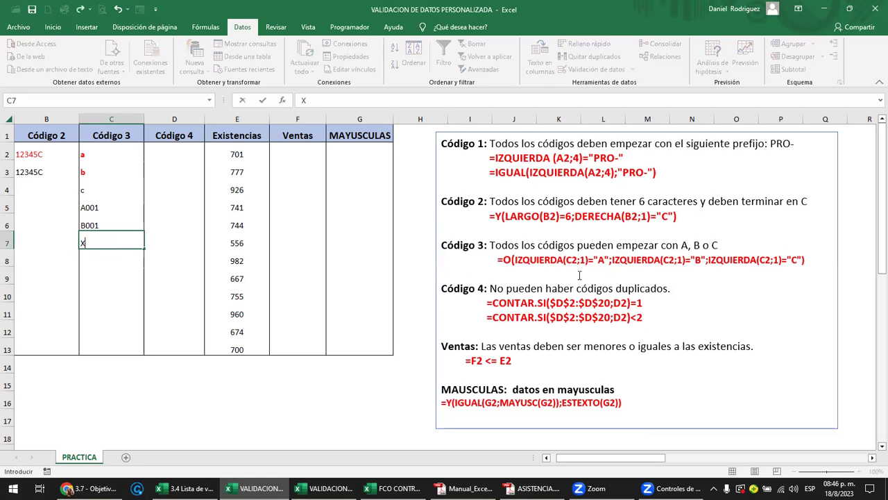
key("Return")
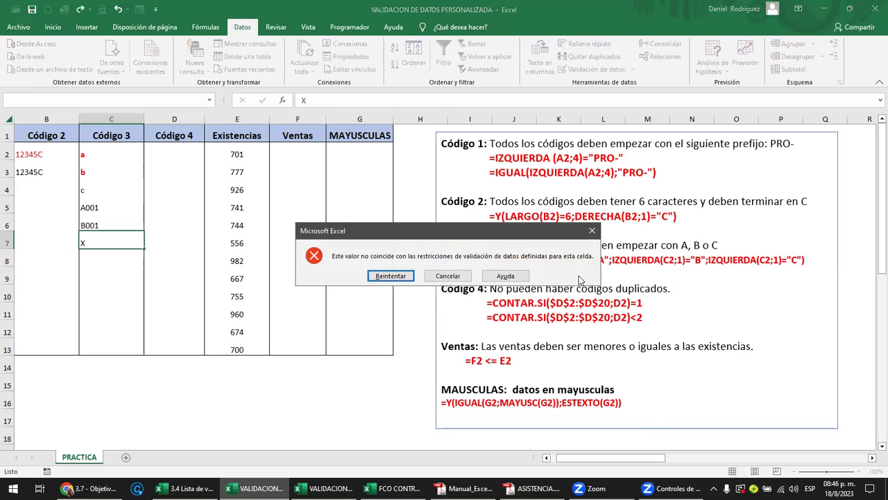
key("Return")
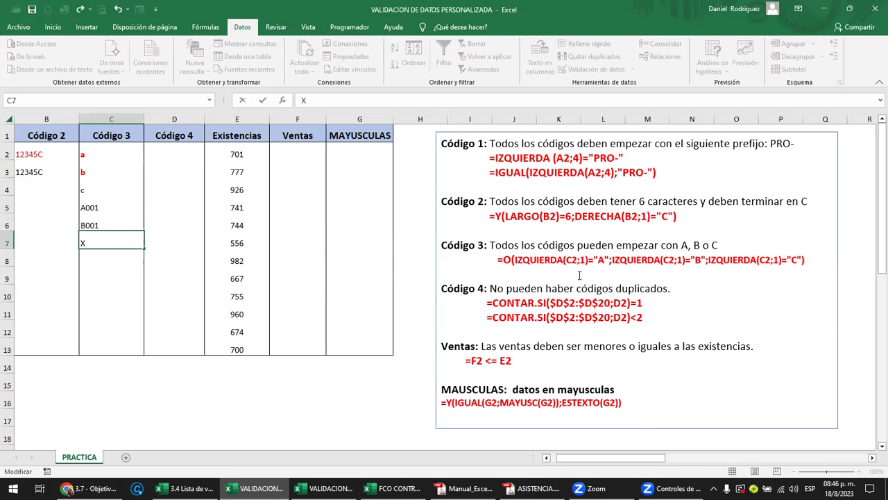
type("001")
key("Return")
key("Return")
key("BackSpace")
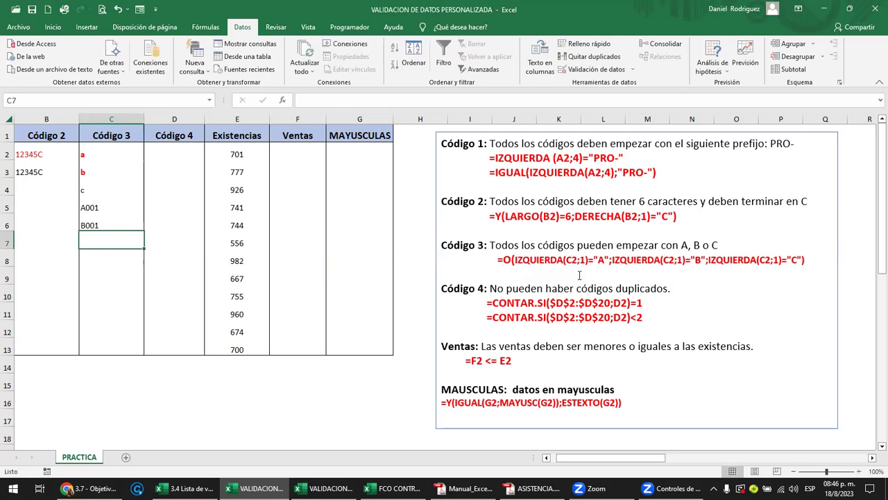
left_click(178, 220)
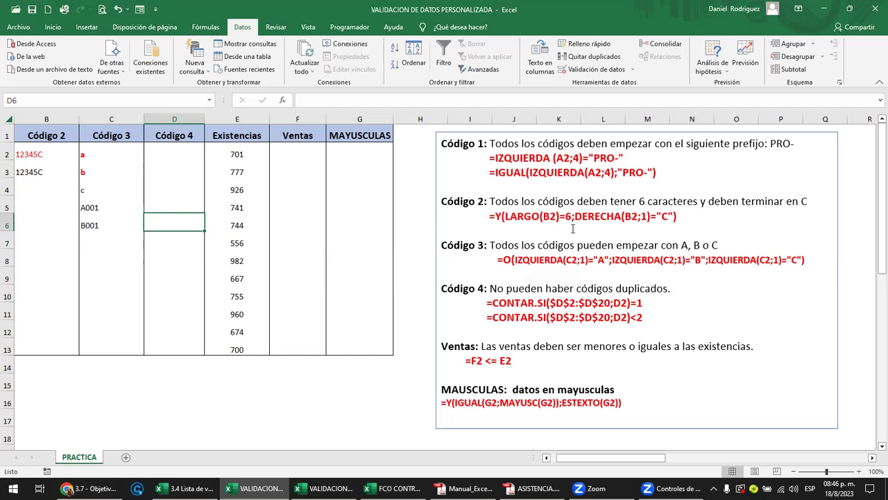
Step: Highlight parts of the Código 2 and Código 3 formulas in the explanation text box
left_click(505, 259)
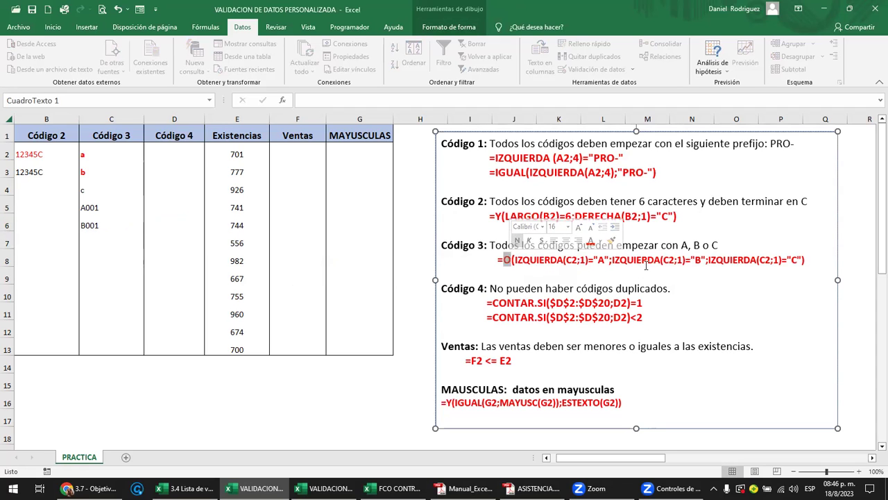
left_click(497, 216)
double_click(519, 214)
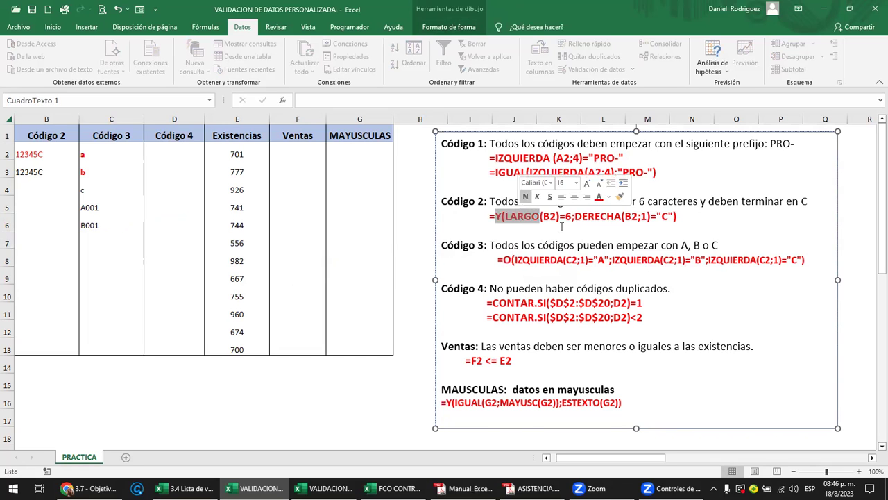
left_click(550, 216)
left_click(606, 216)
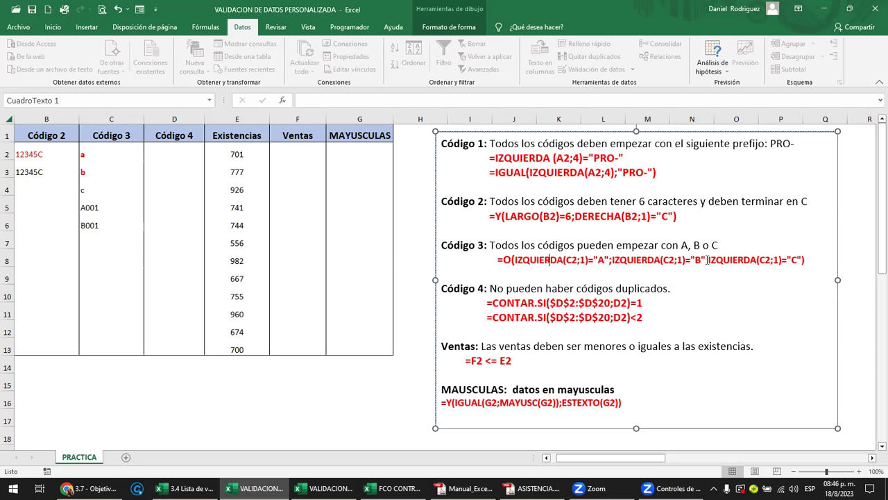
left_click_drag(707, 260, 797, 258)
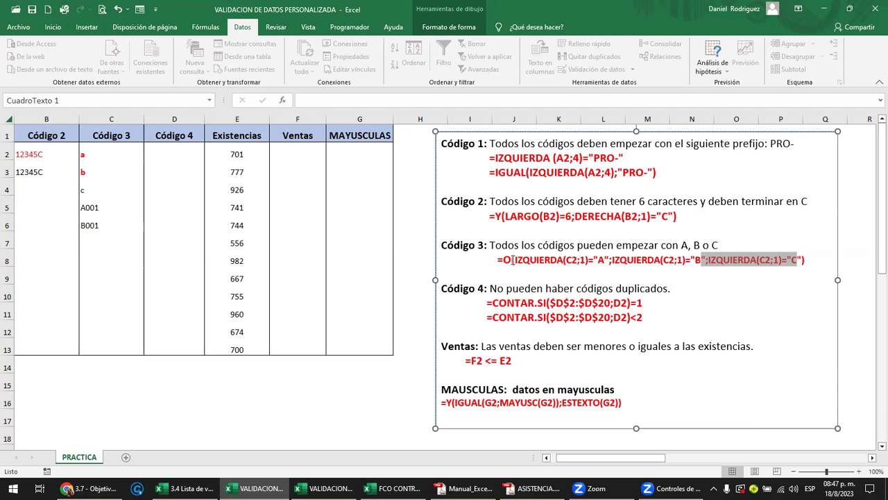
left_click(763, 290)
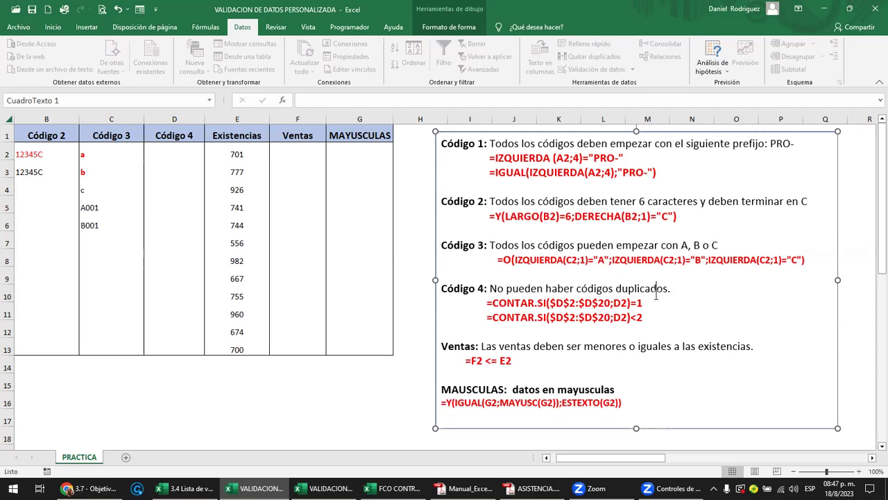
left_click(474, 288)
Step: Enter the test value A in Código 4 cells D2 through D6
mouse_move(174, 154)
left_mouse_down()
mouse_move(166, 238)
mouse_move(177, 347)
left_mouse_up()
left_click(177, 158)
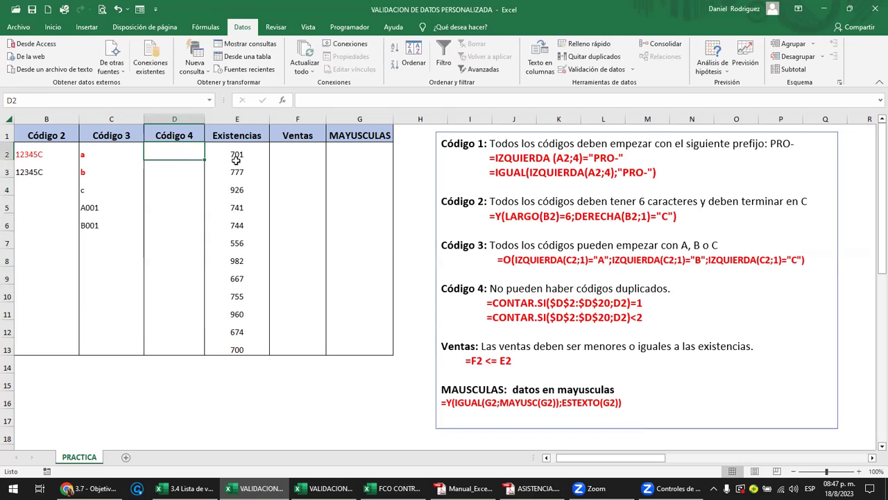
type("A")
key("Return")
type("A")
key("Return")
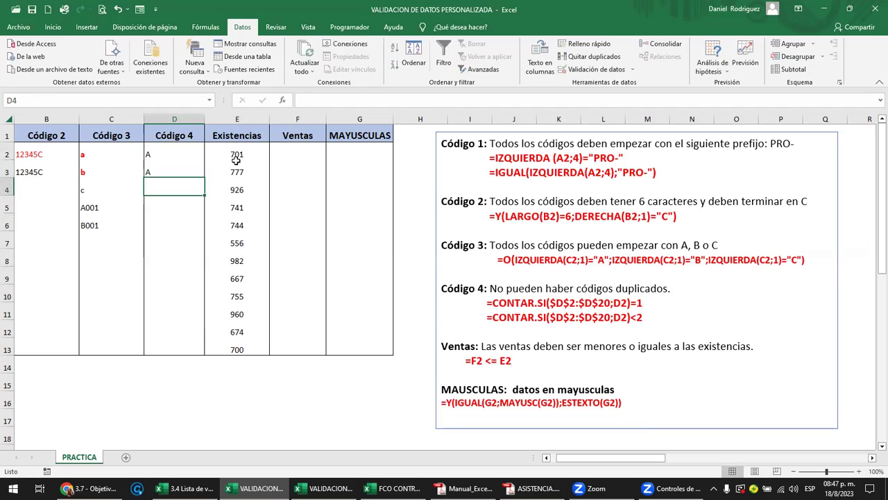
type("A")
key("Return")
type("A")
key("Return")
type("A")
key("Return")
Step: Clear the test A values from D2:D7
key("Up")
key("shift+Up")
key("shift+Up")
key("shift+Up")
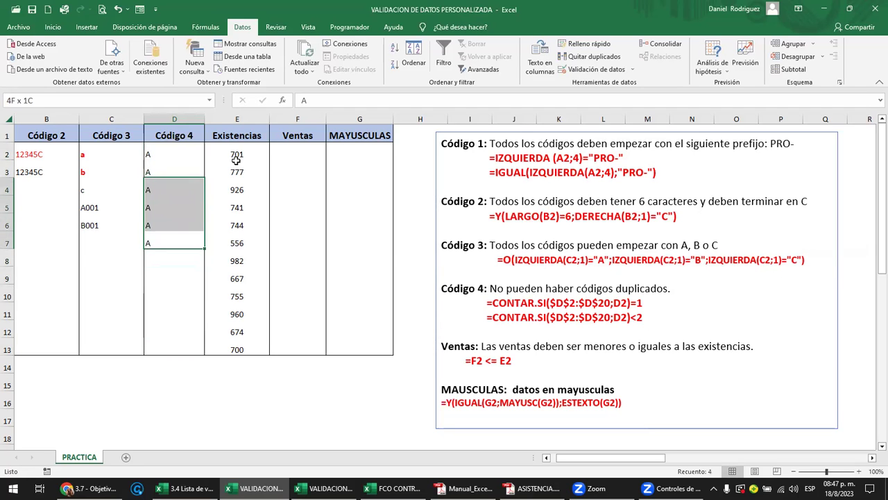
key("shift+Up")
key("shift+Up")
key("Delete")
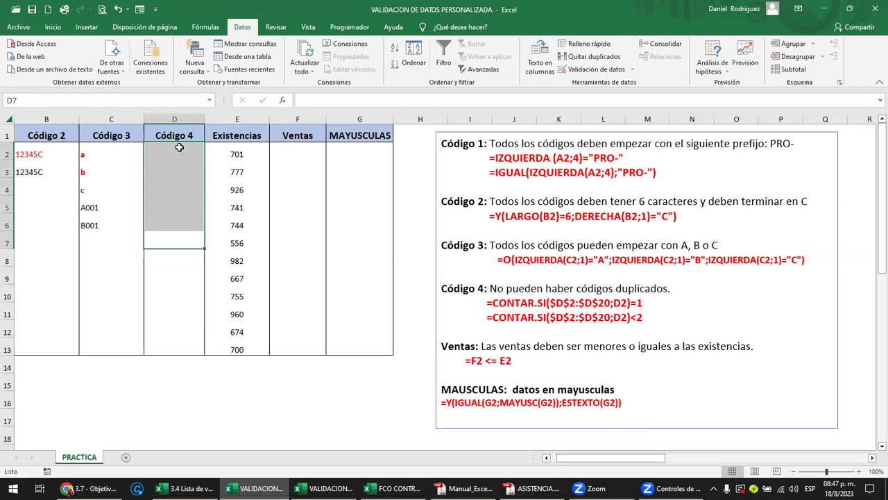
left_click(179, 147)
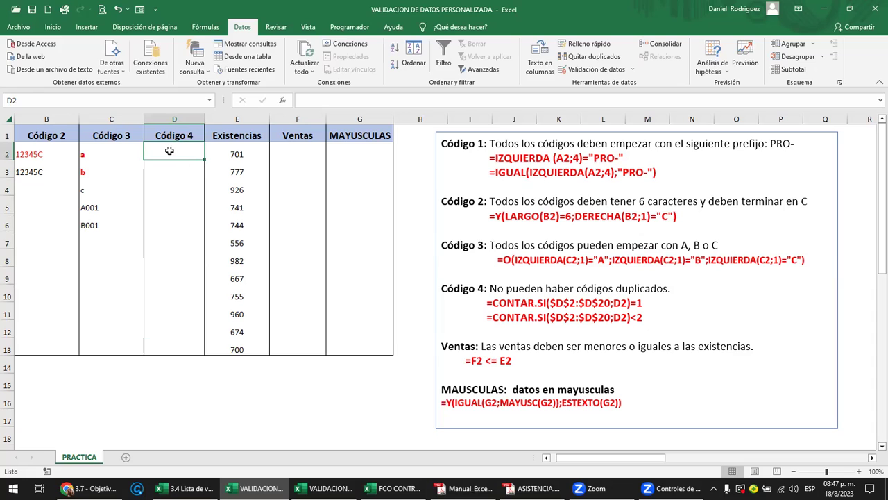
Step: Enter A in D2 and a duplicate A in D3, then select D2:D13
left_click_drag(170, 151, 172, 341)
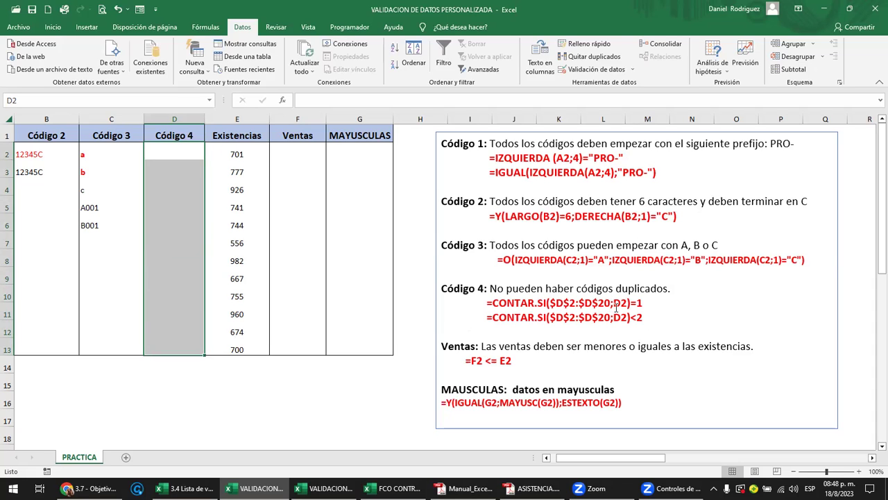
left_click(165, 152)
type("A")
key("Return")
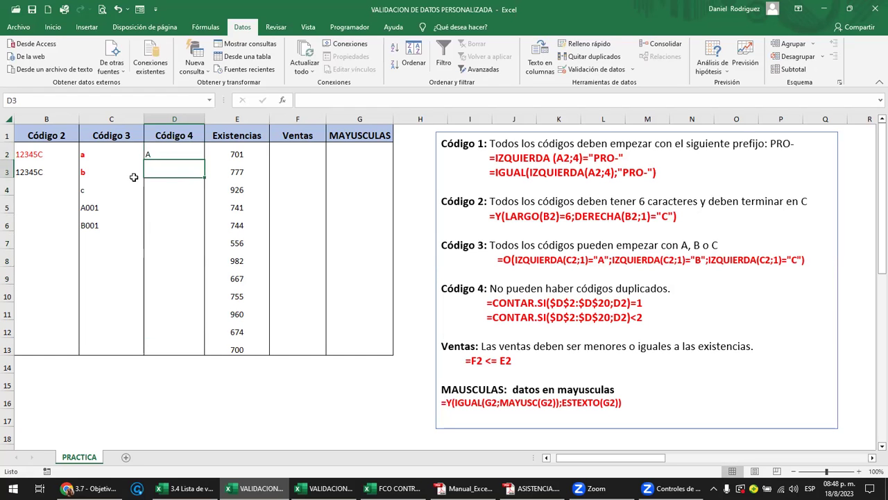
left_click_drag(175, 153, 189, 344)
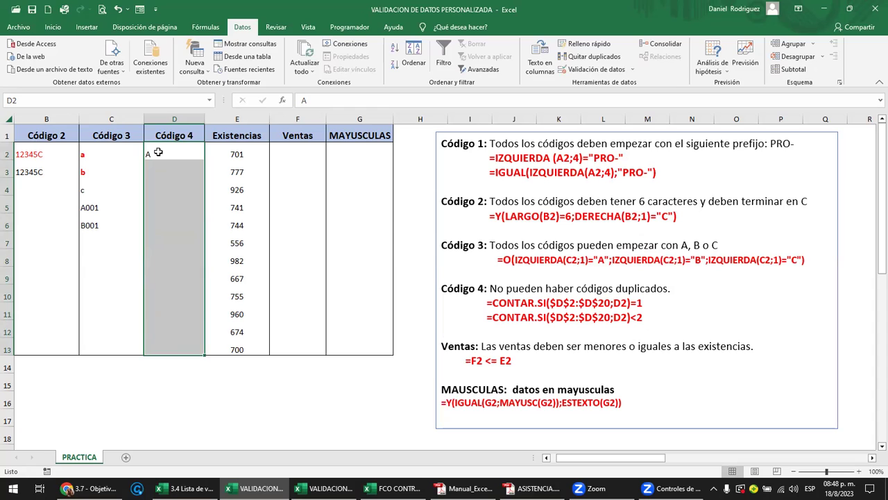
left_click(158, 152)
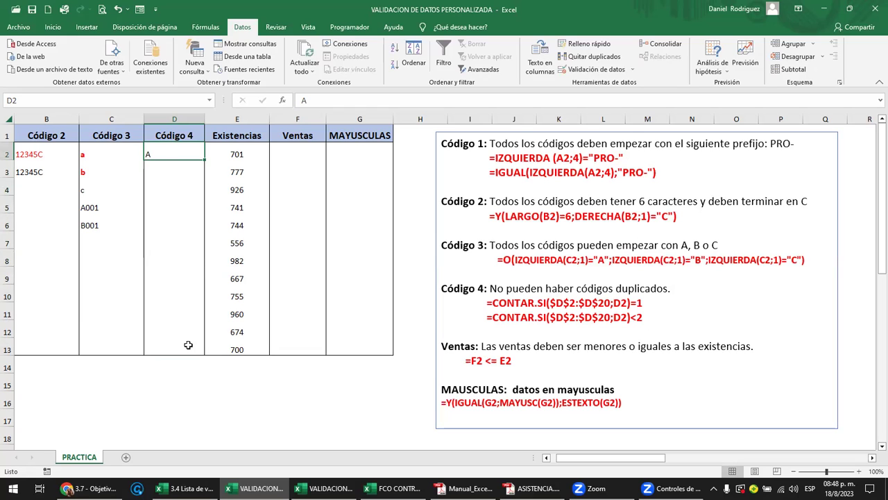
left_click(163, 171)
type("A")
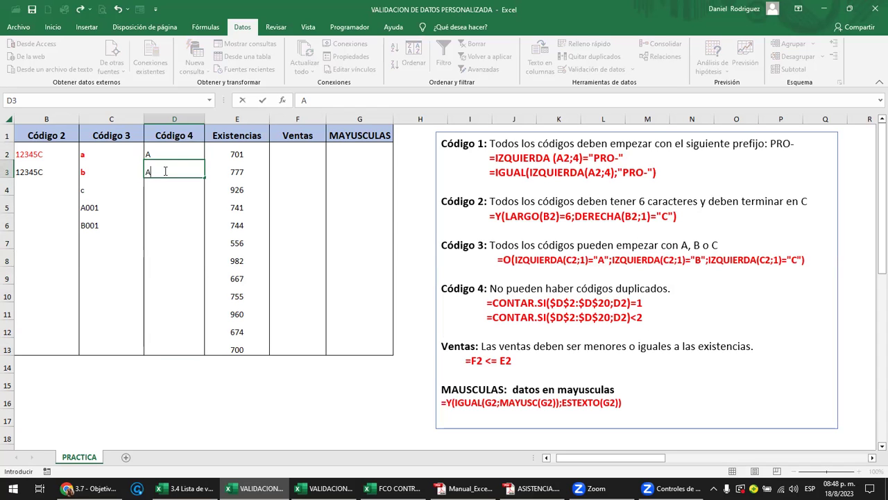
key("Return")
key("Up")
key("Up")
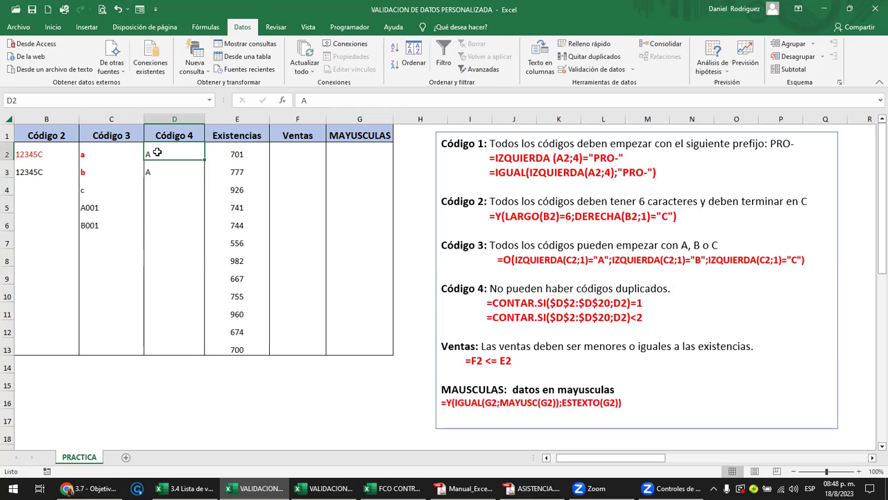
left_click_drag(158, 152, 189, 346)
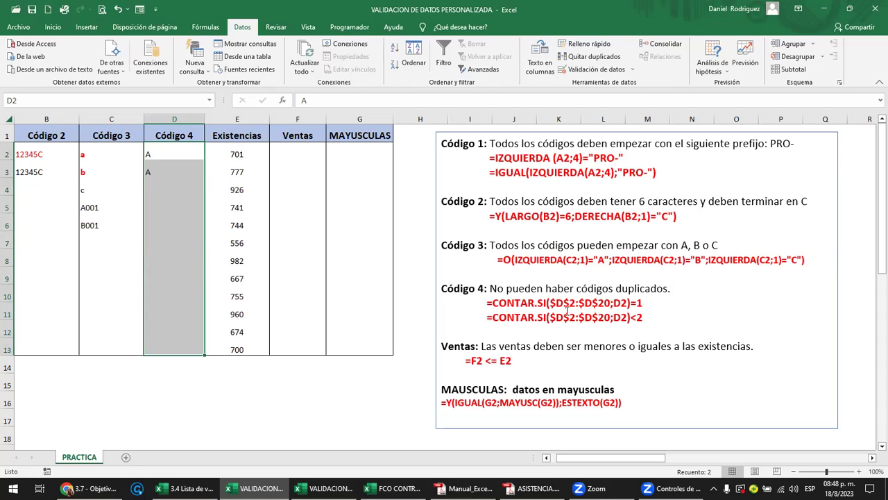
left_click_drag(488, 303, 640, 303)
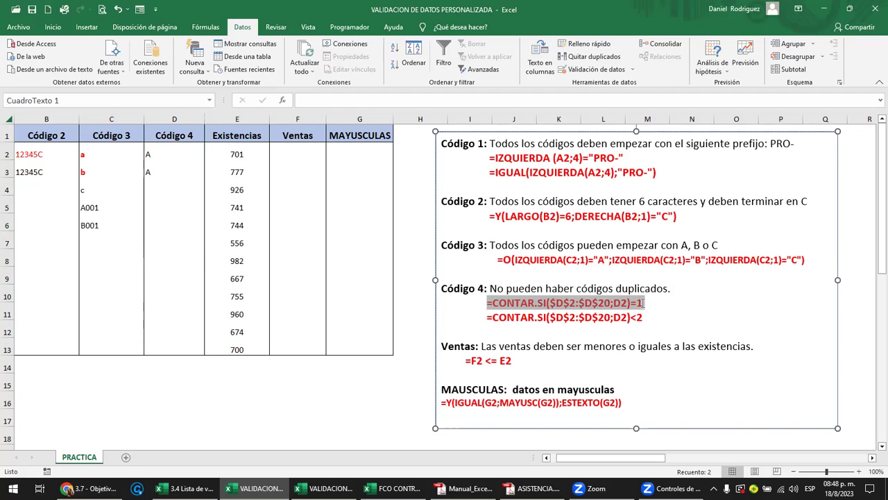
left_click_drag(639, 303, 644, 308)
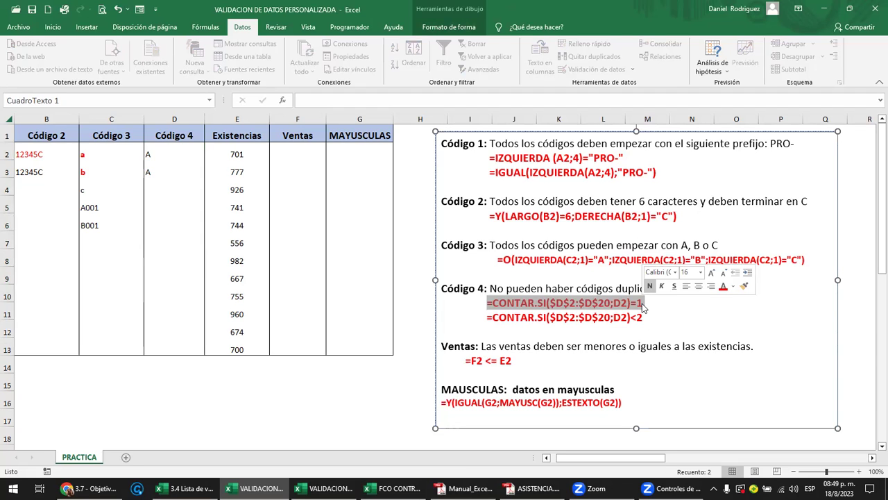
key("Escape")
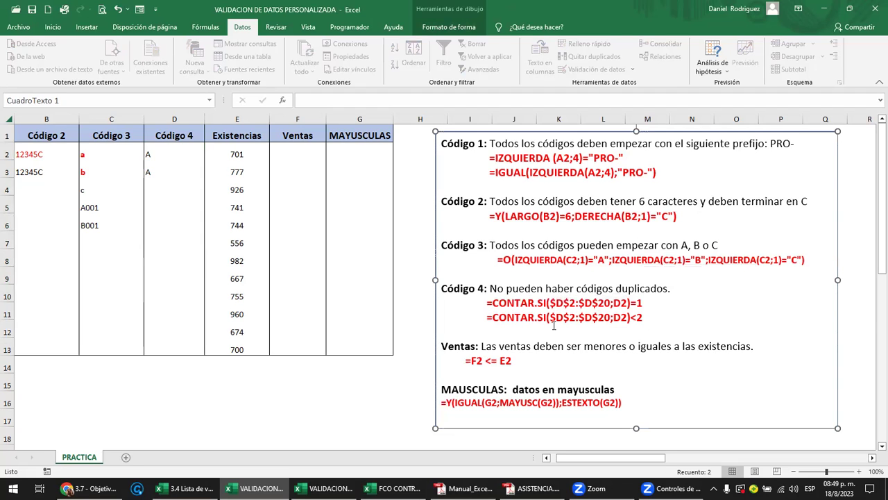
left_click(644, 303)
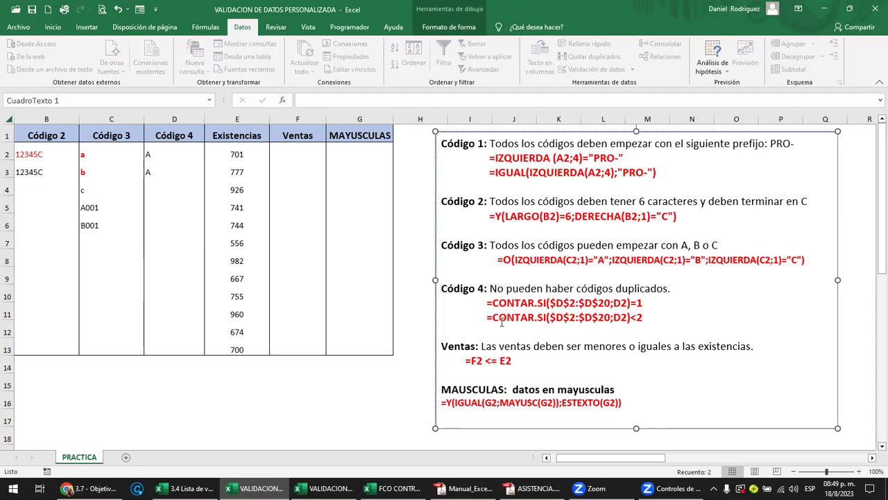
left_click_drag(487, 317, 644, 321)
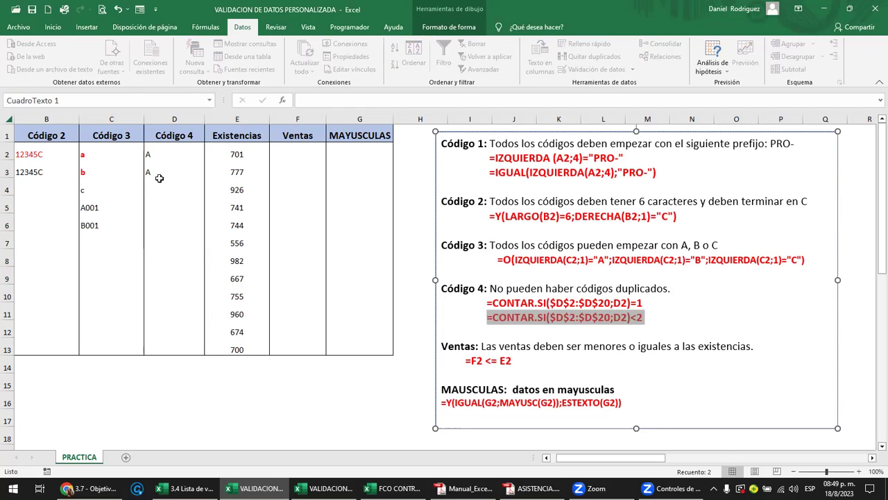
Step: Replace D3's A with S, enter D in D4 and A in D5, then select D2:D5
left_click(158, 155)
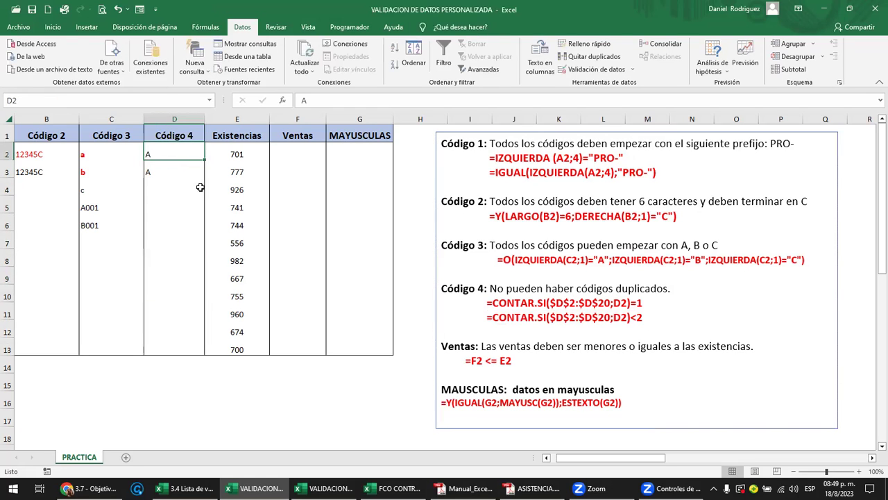
key("Down")
key("Delete")
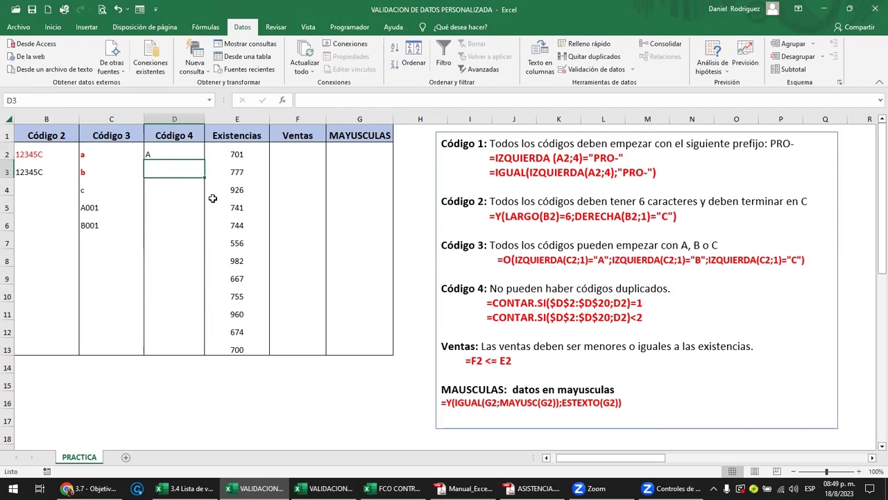
type("S")
key("Return")
type("D")
key("Return")
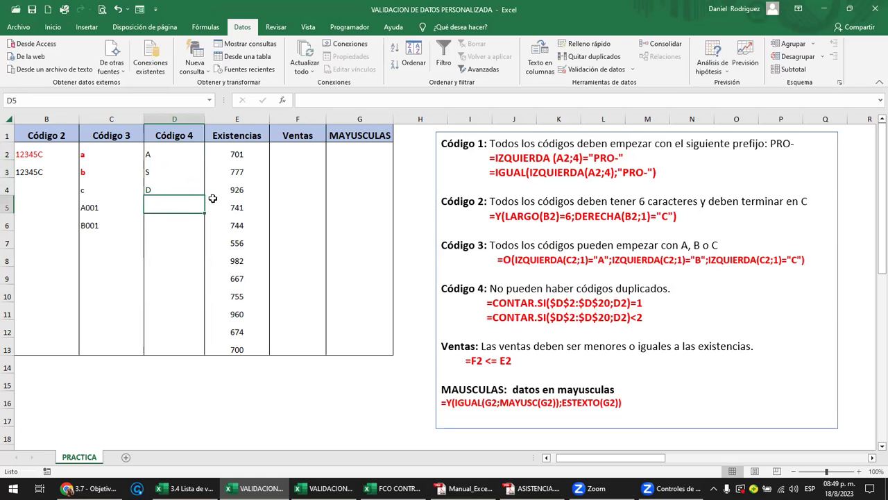
type("A")
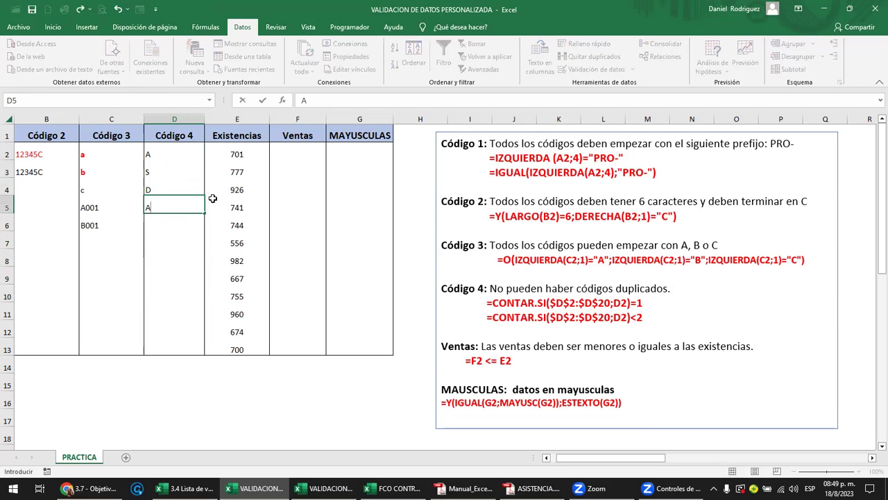
key("Return")
left_click(161, 205)
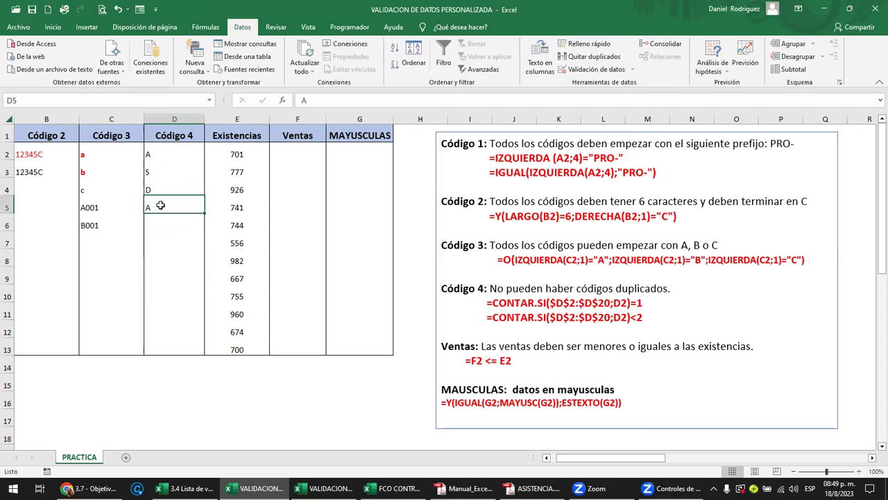
left_click(159, 149)
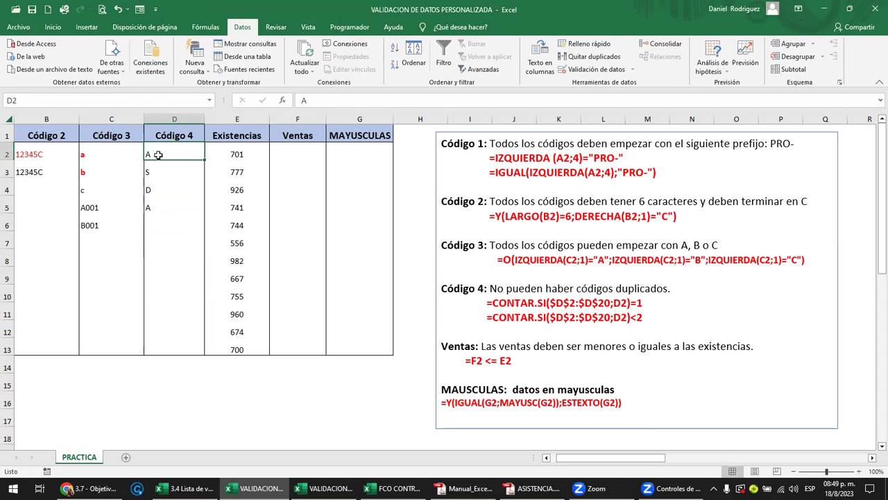
left_click_drag(158, 154, 168, 203)
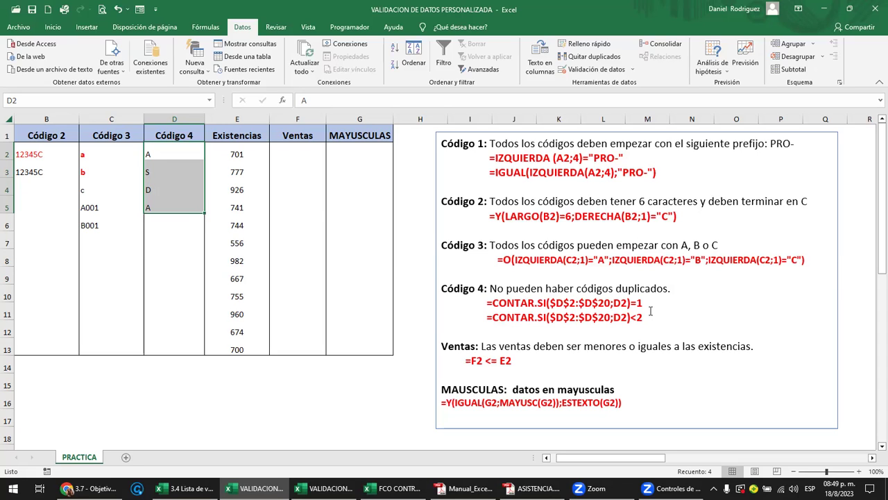
Step: Clear the test codes from D2:D5 and copy =CONTAR.SI($D$2:$D$20;D2)=1 from the notes
left_click(196, 241)
left_click_drag(155, 151, 158, 208)
key("Delete")
left_click_drag(489, 303, 644, 309)
key("ctrl+c")
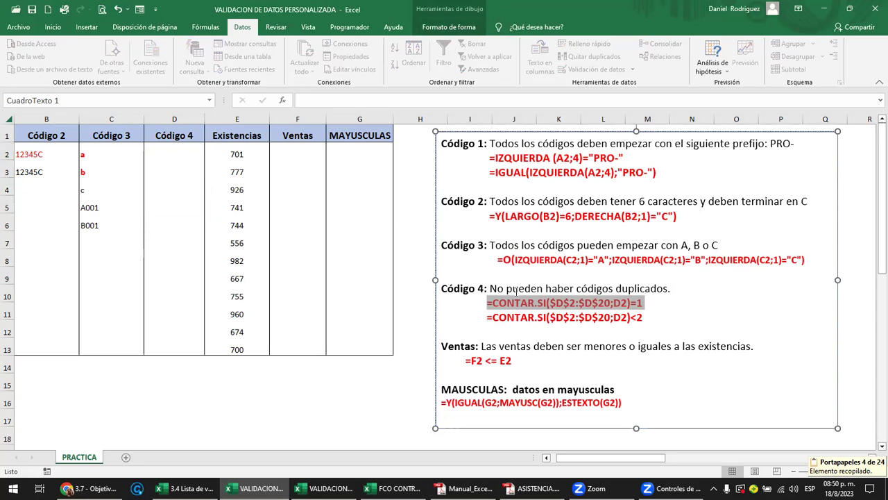
left_click_drag(170, 147, 169, 340)
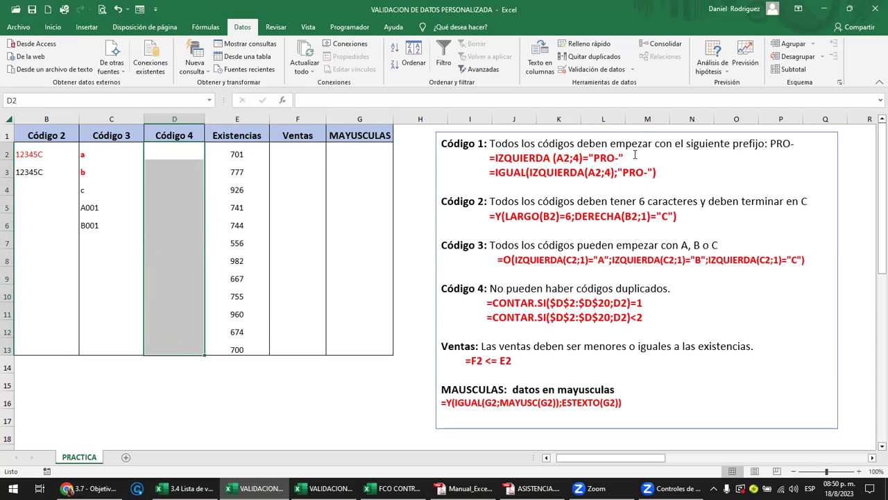
Step: Give D2:D13 a Personalizada validation rule with the pasted formula =CONTAR.SI($D$2:$D$20;D2)=1
left_click(633, 71)
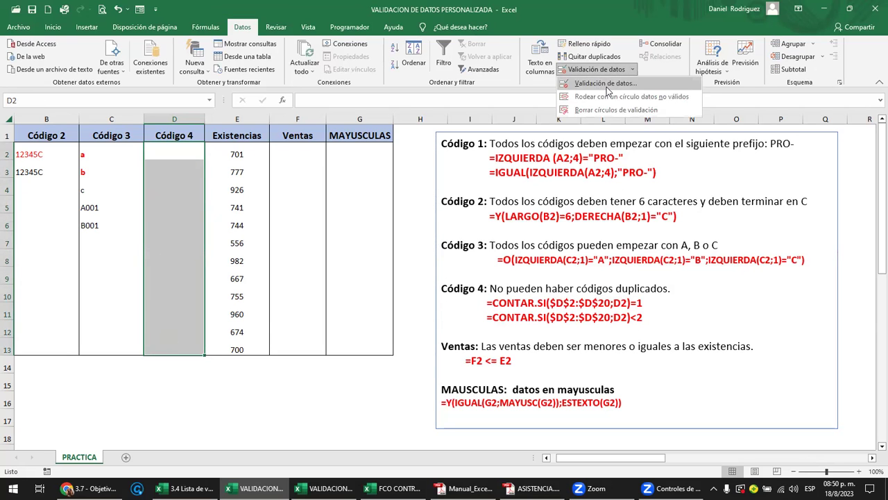
left_click(605, 85)
left_click(311, 148)
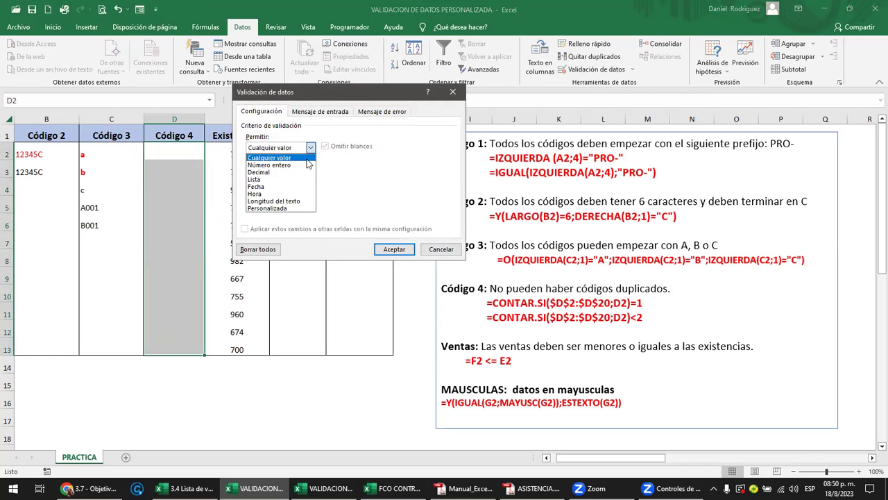
left_click(285, 210)
left_click(257, 196)
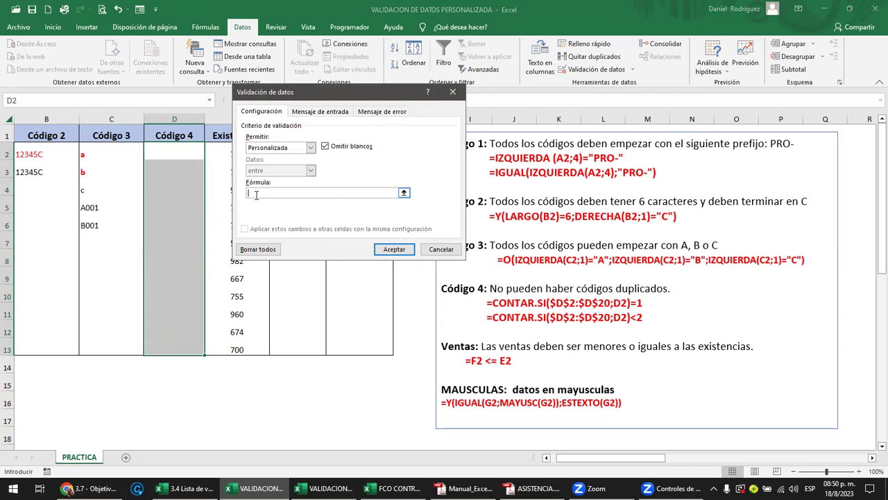
key("ctrl+v")
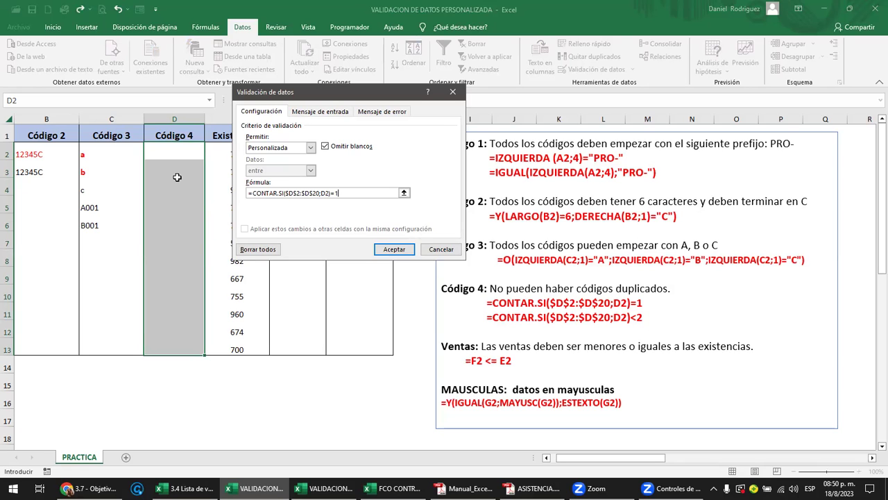
left_click(395, 250)
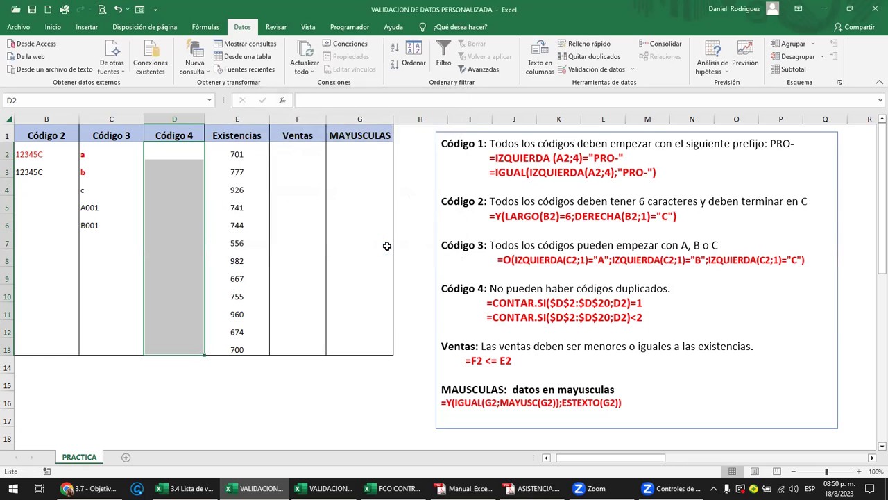
Step: Enter A, X and B in D2:D4; the duplicate A in D5 is rejected and replaced with AA
left_click(166, 156)
type("A")
key("Return")
type("X")
key("Return")
type("B")
key("Return")
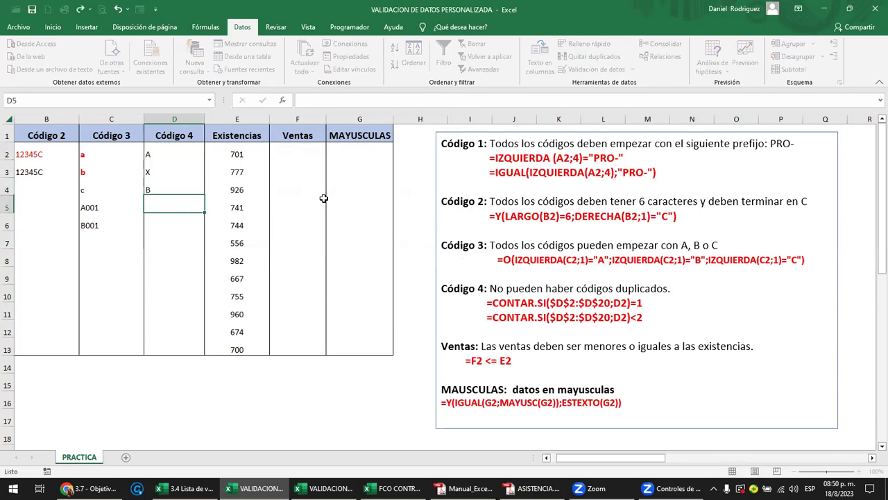
type("A")
key("Return")
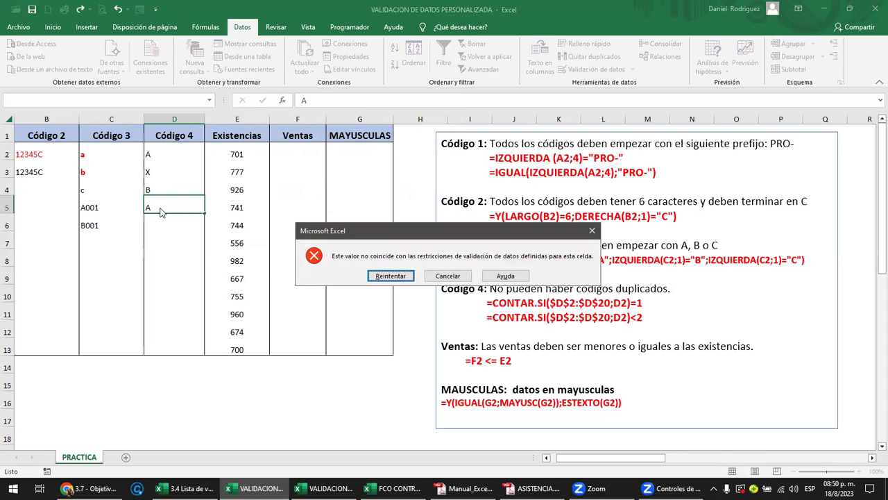
key("Return")
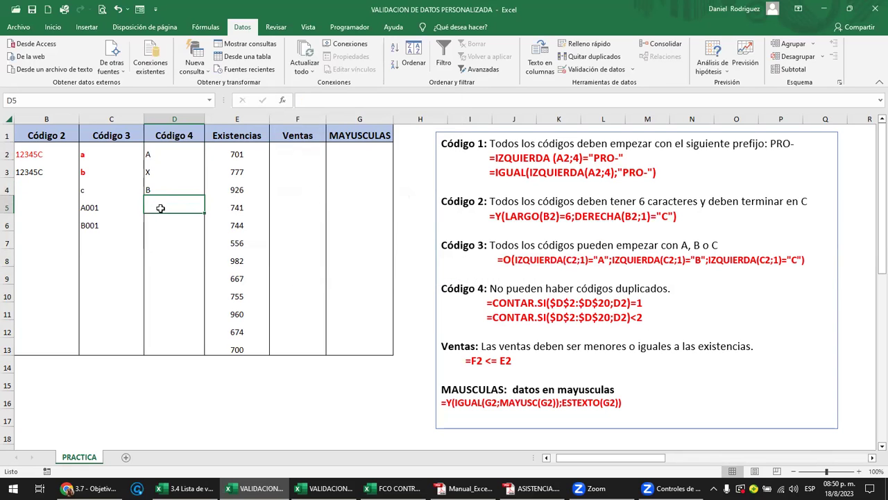
type("AA")
key("Return")
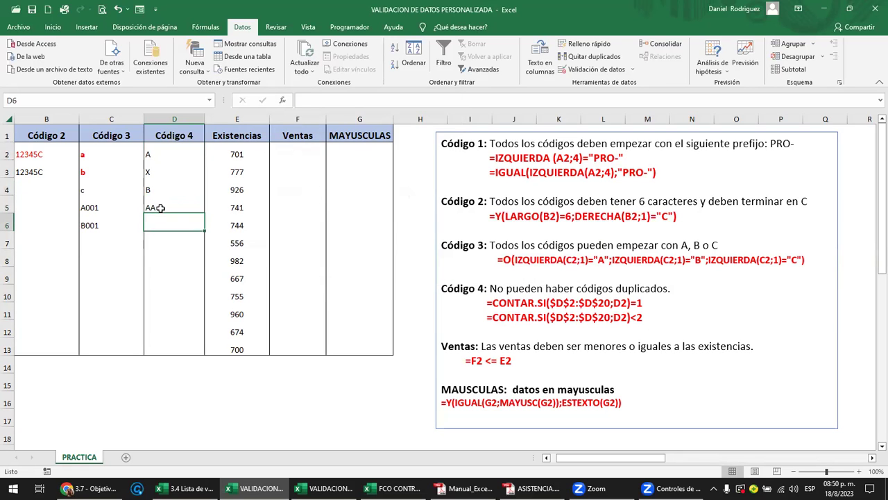
Step: Try a duplicate AA in D6, which is rejected, and cancel it so D6 stays empty
left_click(149, 158)
left_click(156, 210)
left_click(166, 222)
type("AA")
key("Return")
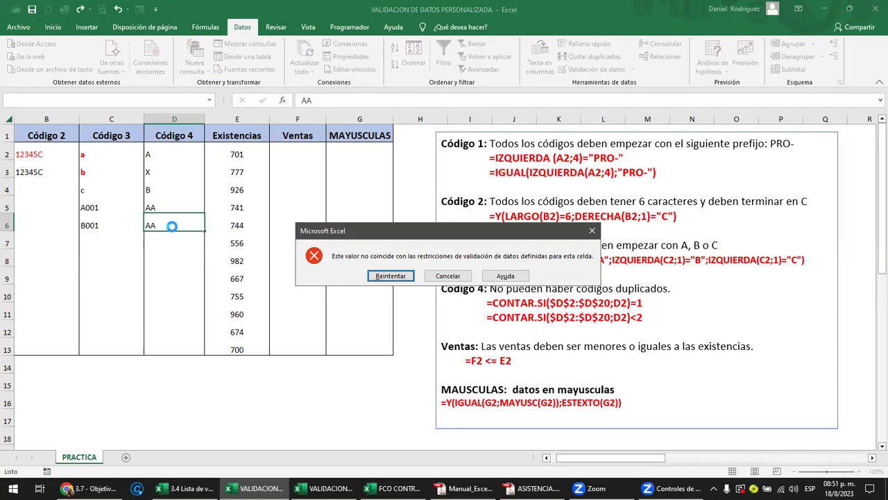
key("Return")
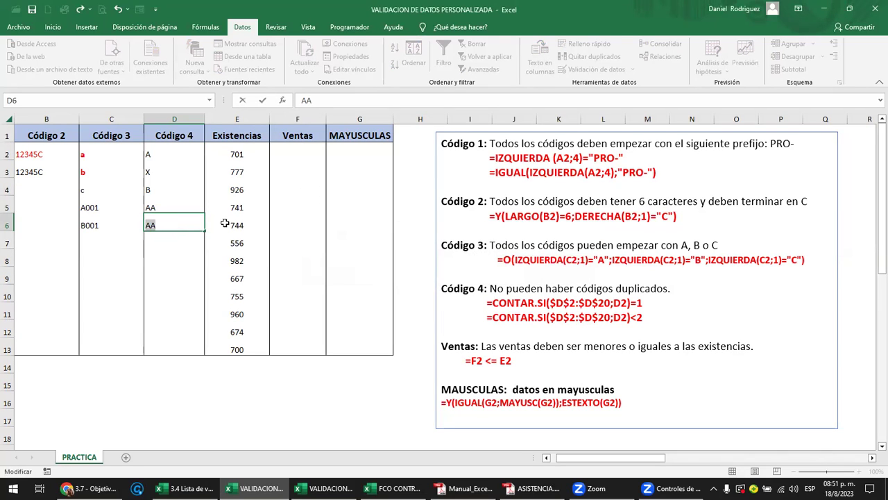
key("Return")
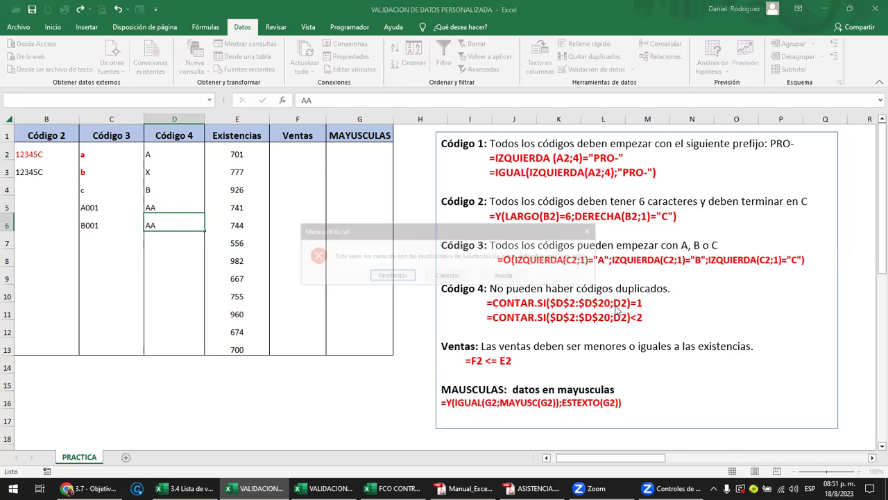
key("Escape")
Step: Highlight the <2 formula in the notes and open Data Validation for D2:D13, closing it unchanged
left_click_drag(644, 317, 488, 325)
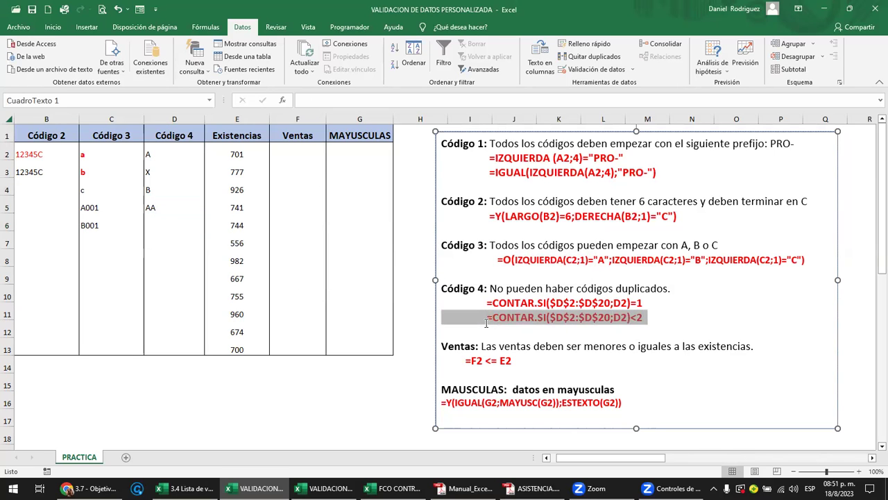
left_click(498, 329)
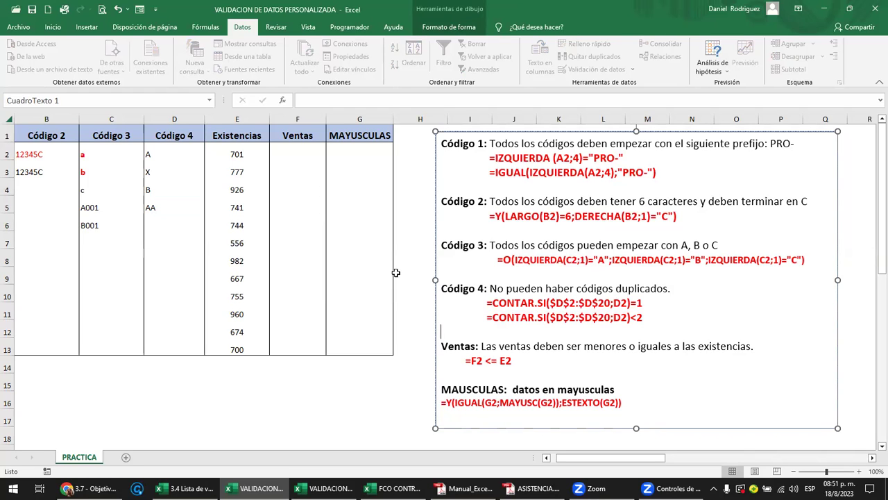
left_click_drag(175, 149, 200, 340)
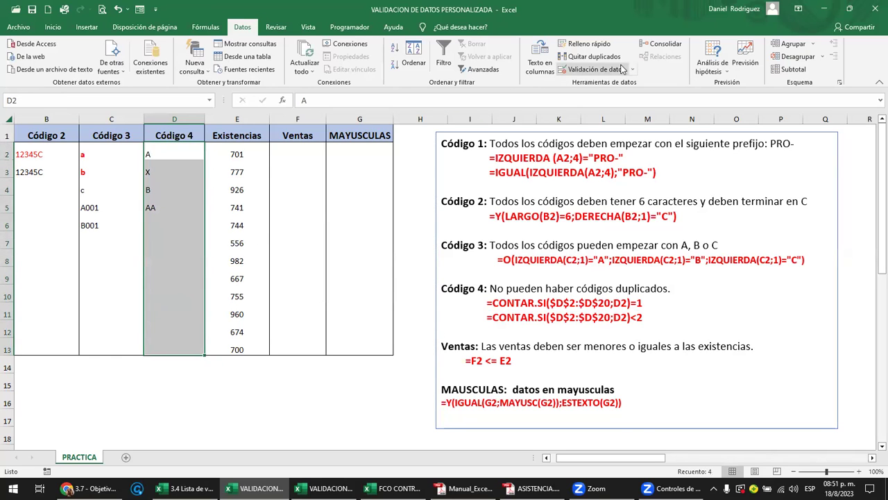
left_click(632, 71)
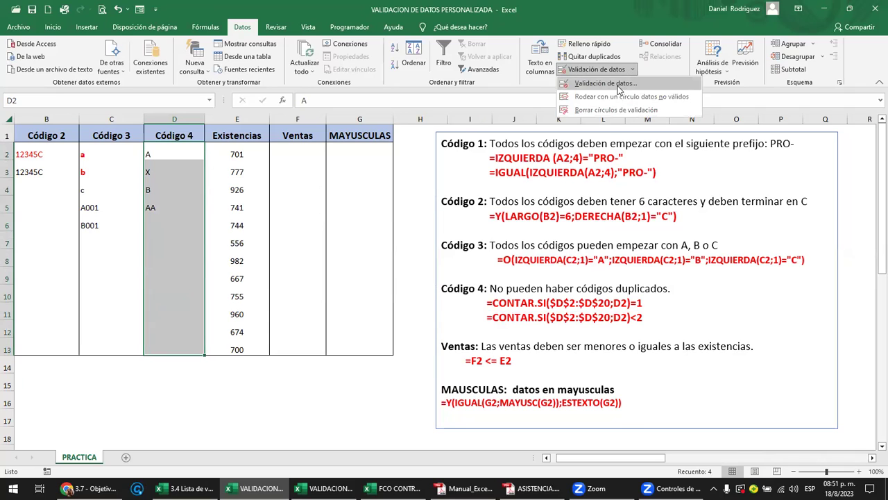
left_click(617, 84)
left_click(259, 252)
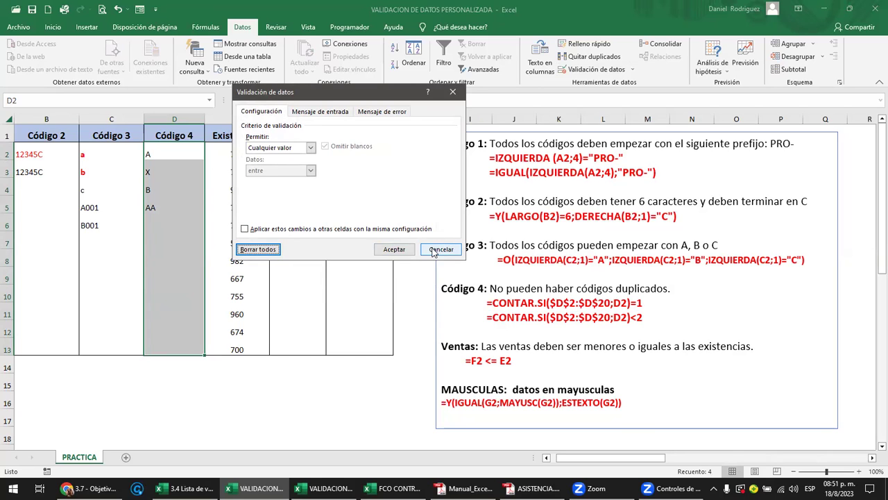
left_click(434, 250)
Step: Copy =CONTAR.SI($D$2:$D$20;D2)<2 and replace the D2:D13 validation formula with it
left_click_drag(647, 318, 488, 320)
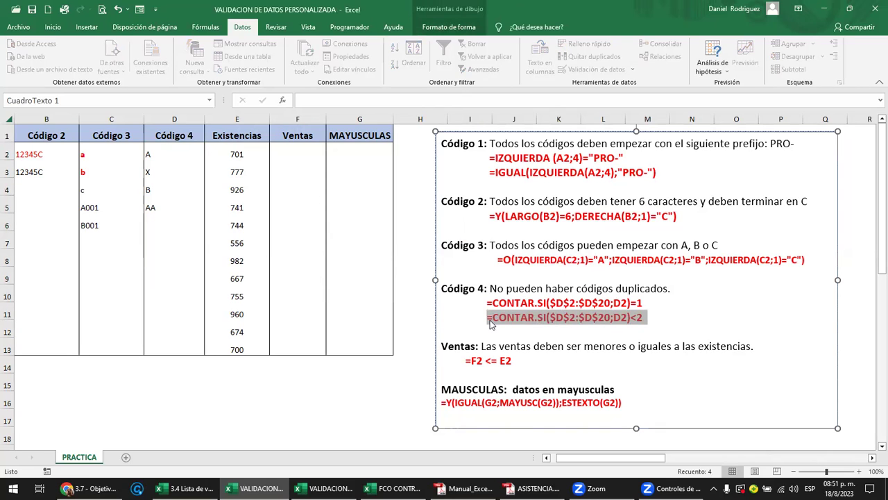
key("ctrl+c")
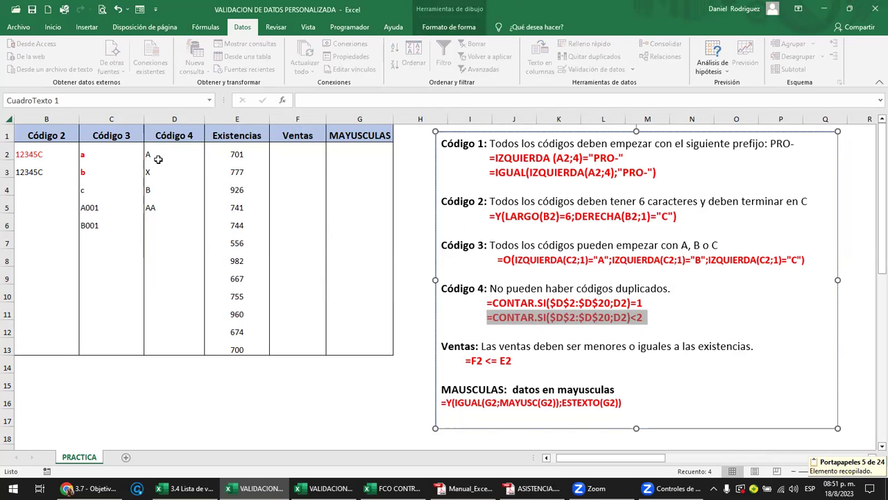
left_click_drag(158, 155, 166, 344)
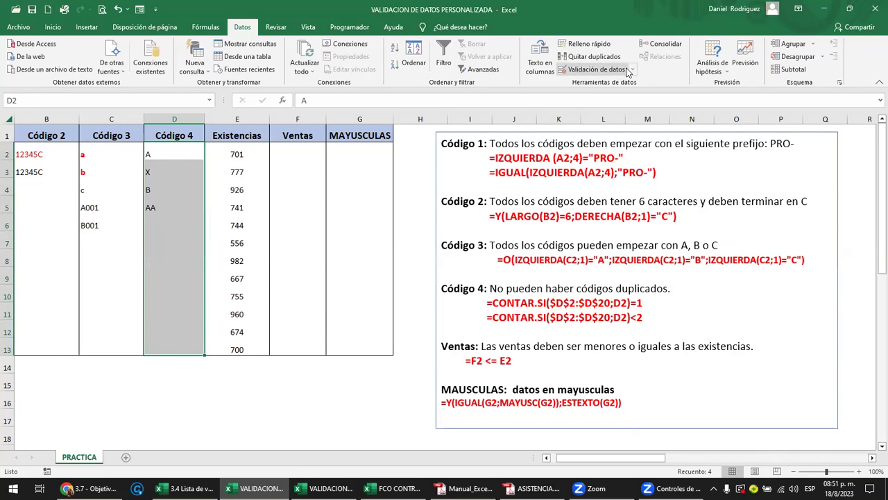
left_click(632, 70)
left_click(601, 83)
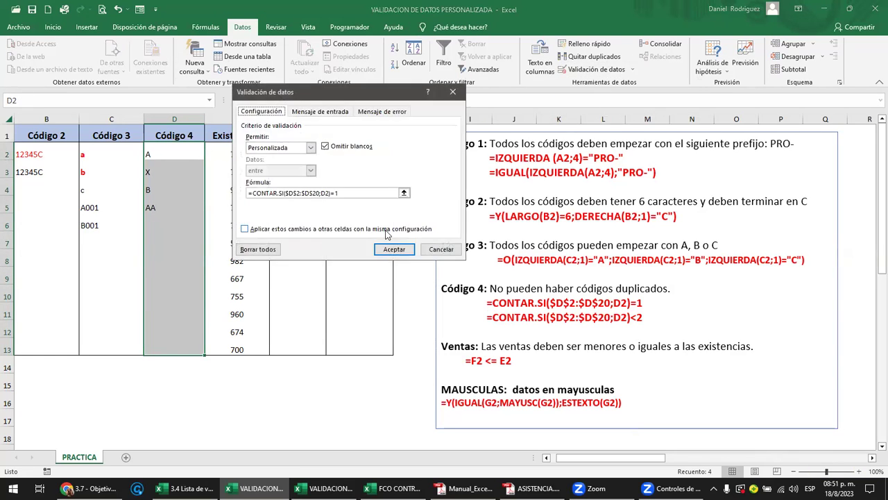
left_click(346, 193)
key("ctrl+a")
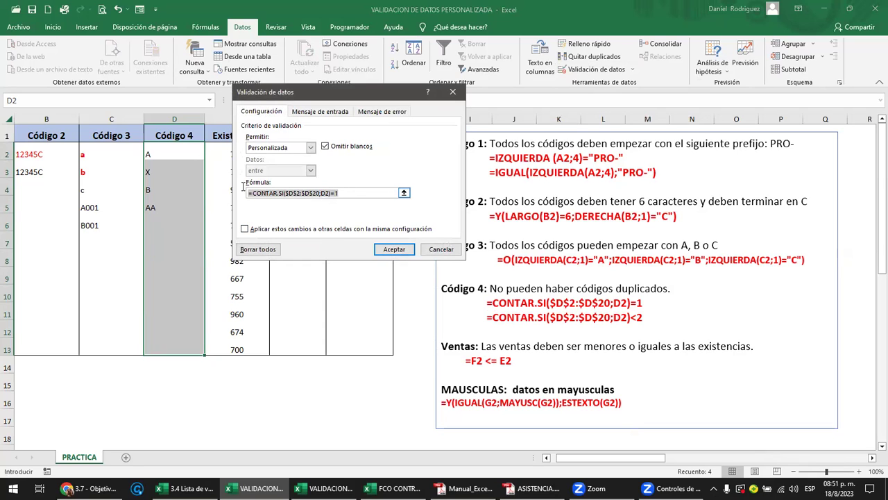
key("ctrl+v")
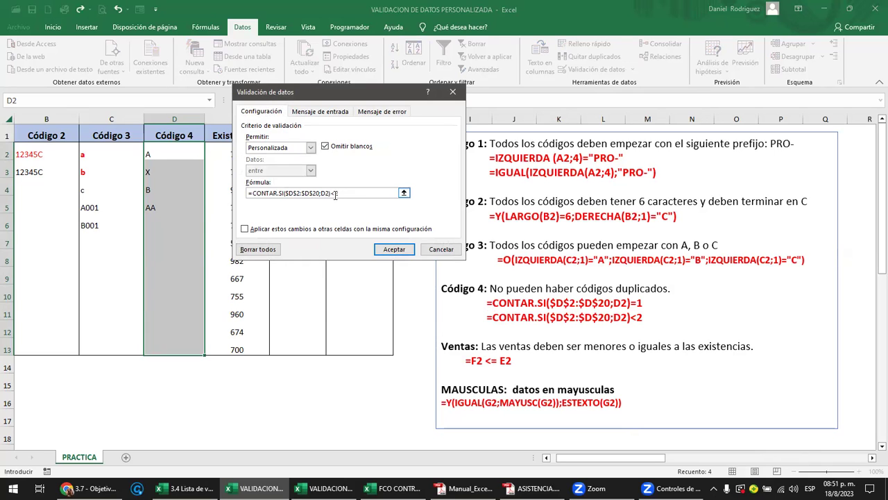
left_click(394, 250)
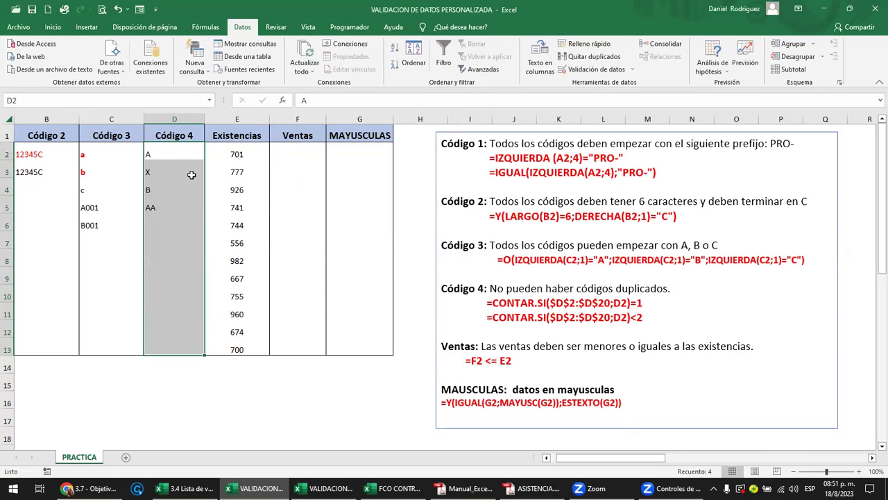
left_click(173, 155)
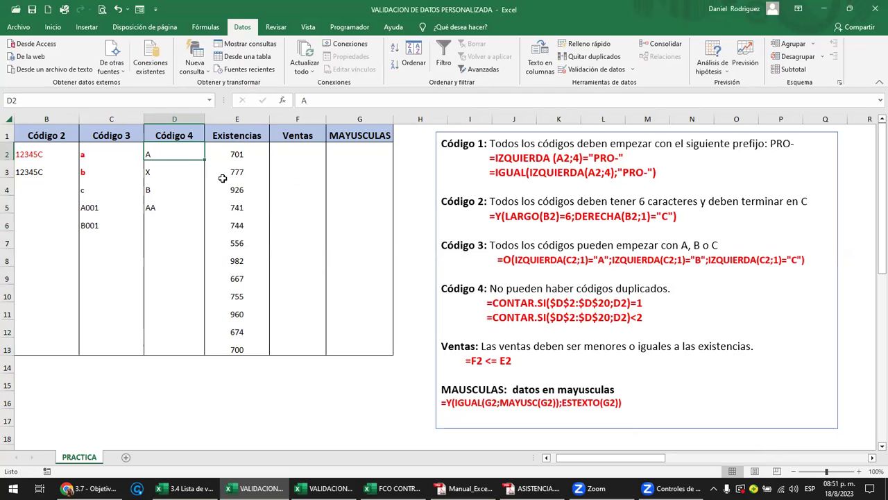
Step: Enter A, B and C in D2:D4, then discard a repeated A in D5 after the validation error
left_click_drag(175, 155, 174, 277)
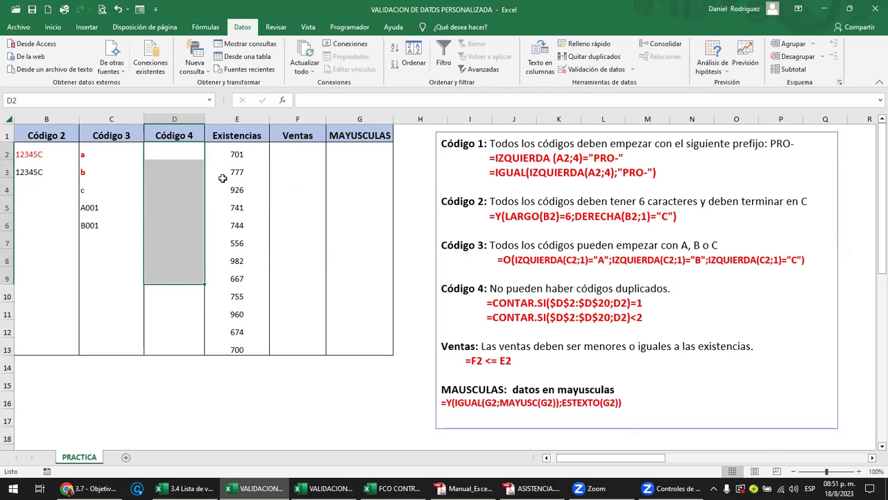
left_click(177, 153)
type("A")
key("Return")
type("B")
key("Return")
type("C")
key("Return")
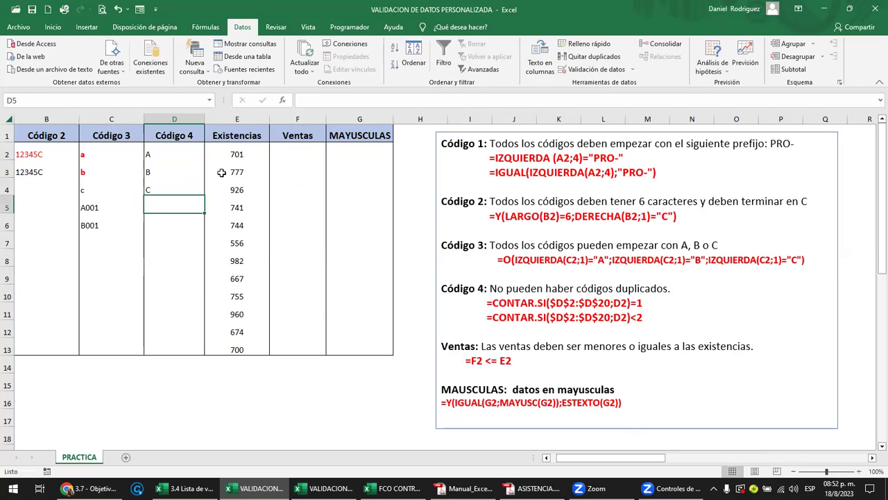
type("A")
key("Return")
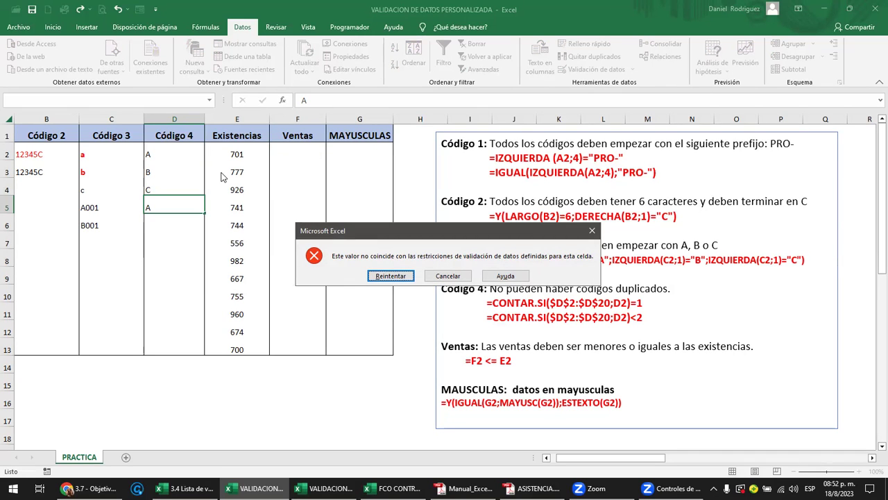
key("Escape")
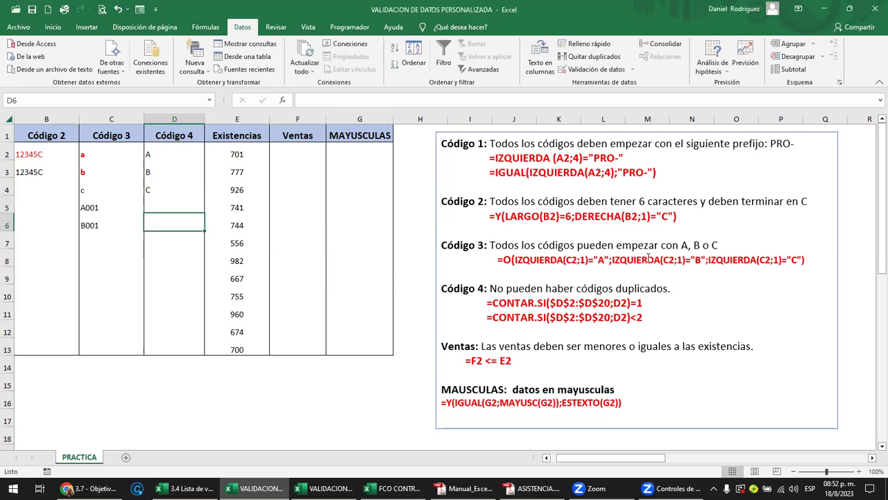
left_click(646, 321)
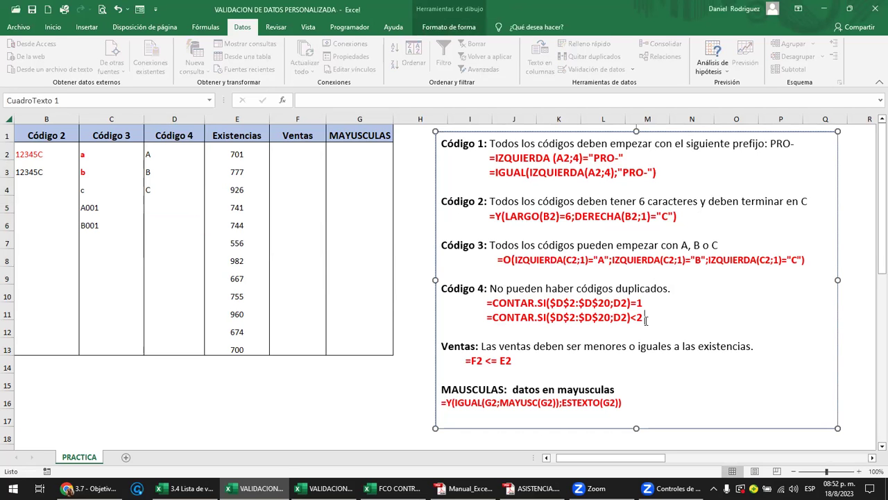
Step: Change the second CONTAR.SI line in the Código 4 note from <2 to <3
left_click_drag(175, 154, 166, 339)
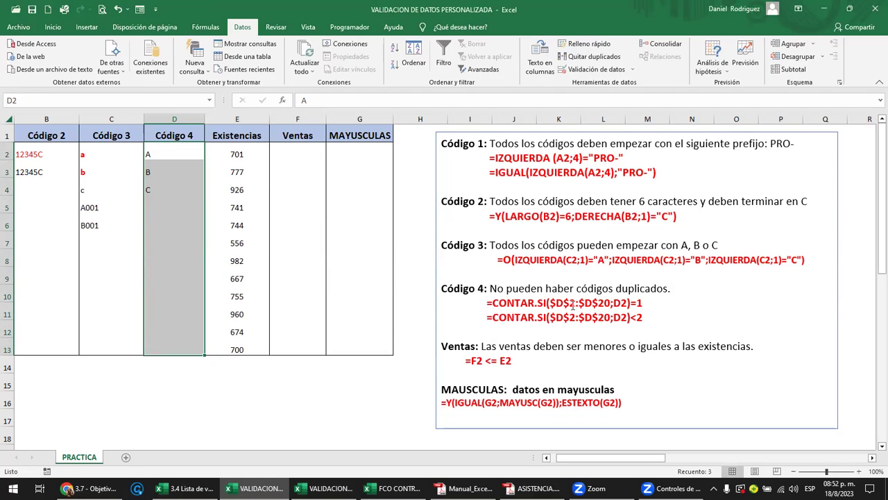
left_click(573, 304)
double_click(573, 303)
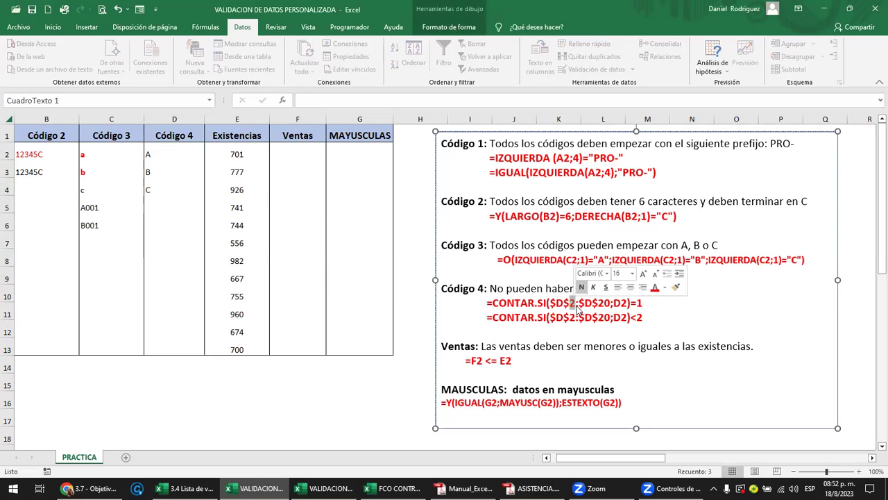
left_click(160, 151)
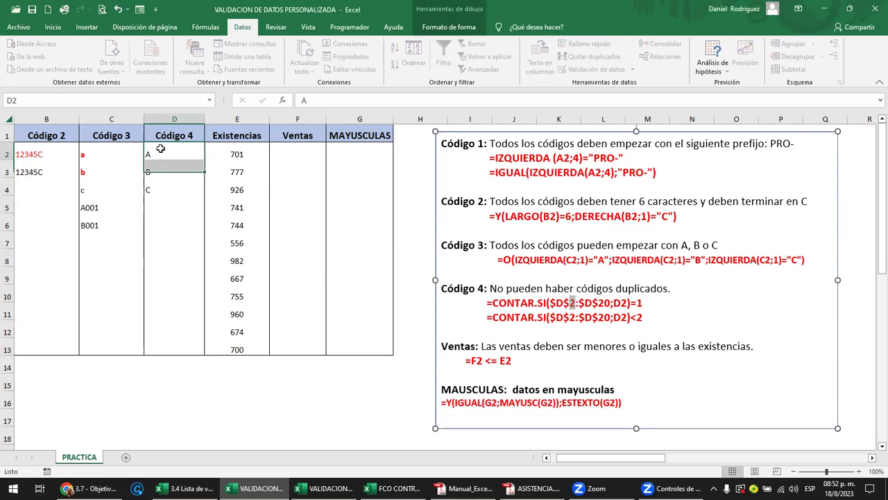
left_click(173, 348)
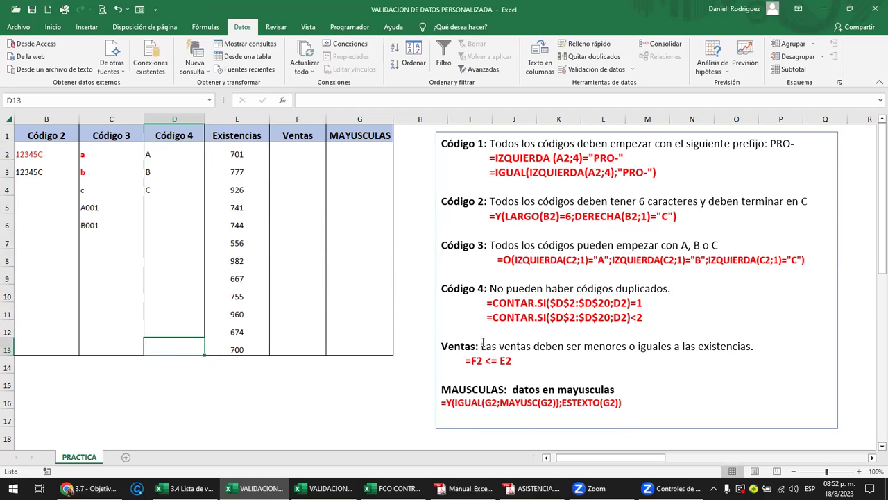
left_click(560, 303)
left_click(570, 303)
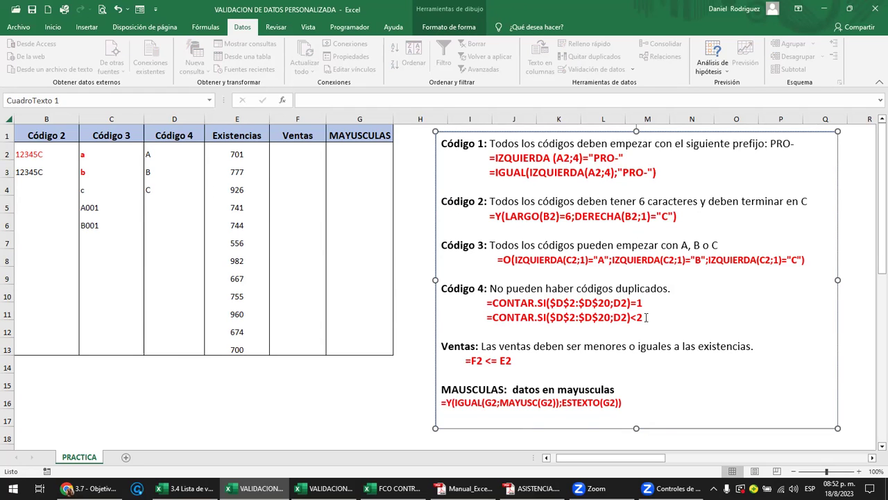
left_click(645, 318)
key("BackSpace")
type("3")
key("Escape")
Step: Change the D2:D13 data validation formula so it ends in <3
left_click_drag(174, 154, 170, 345)
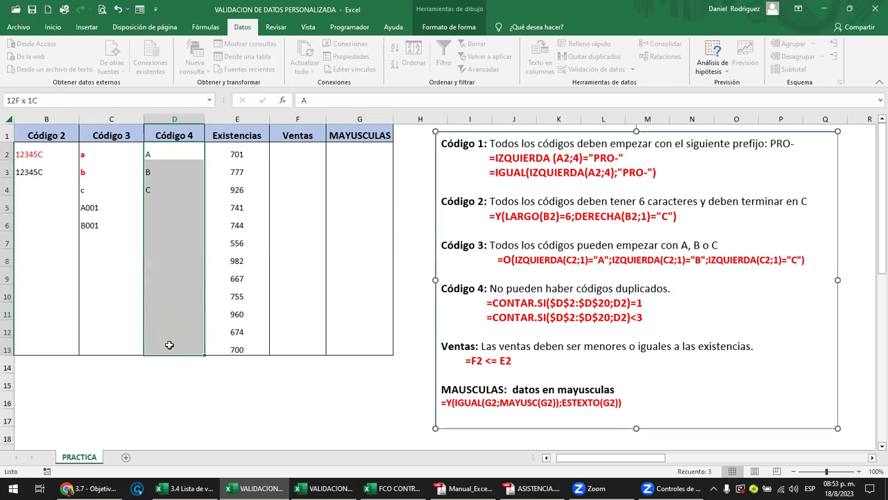
left_click(631, 69)
left_click(627, 81)
left_click(347, 194)
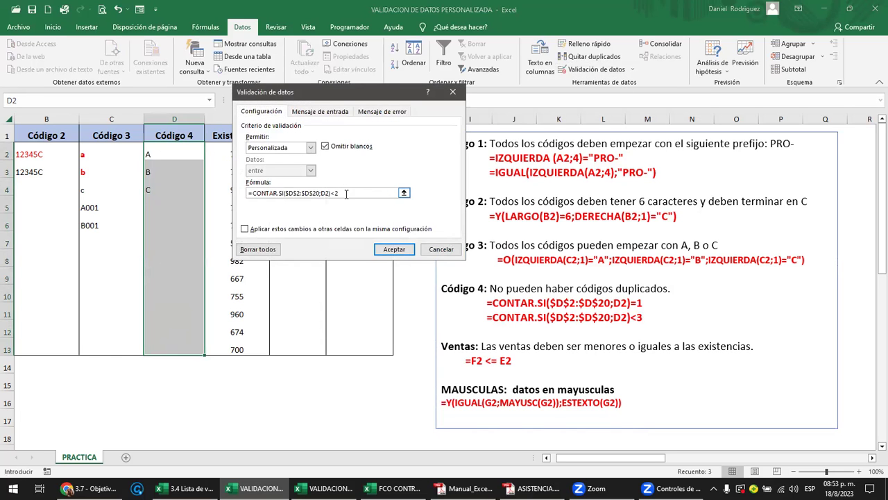
key("BackSpace")
type("3")
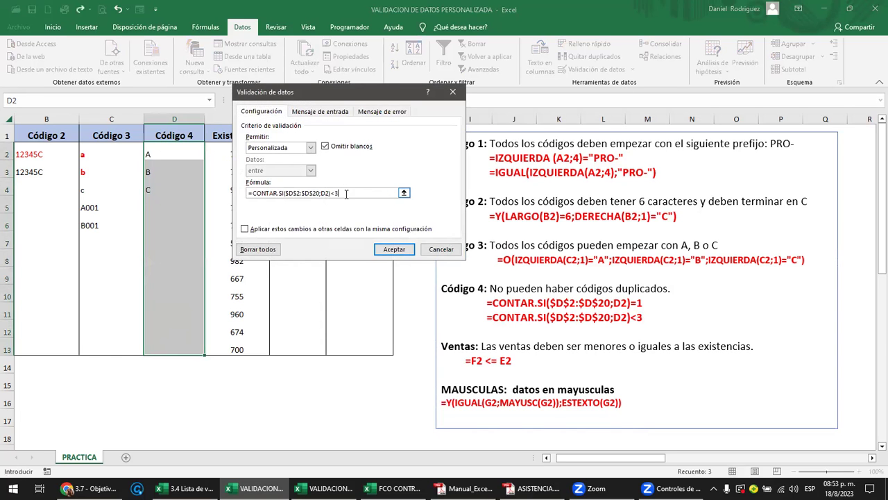
left_click(393, 249)
Step: Test the rule with a second A in D5 and a third A in D6
key("Down")
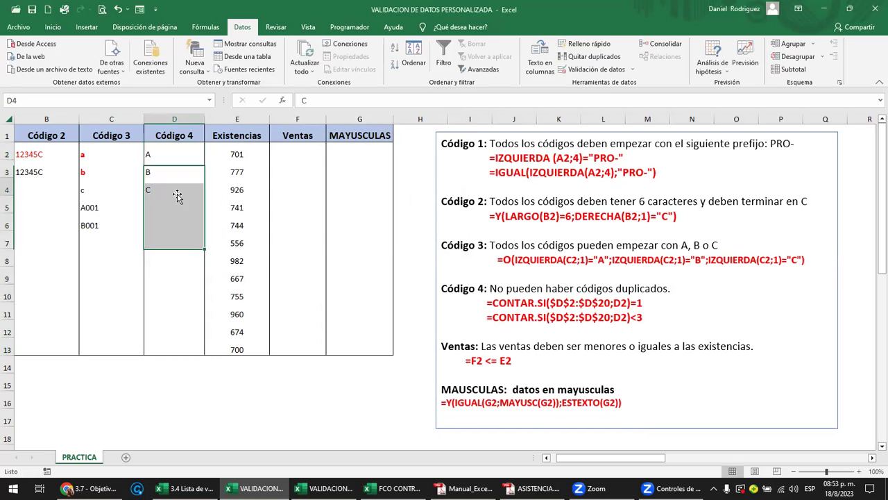
key("Down")
key("Down")
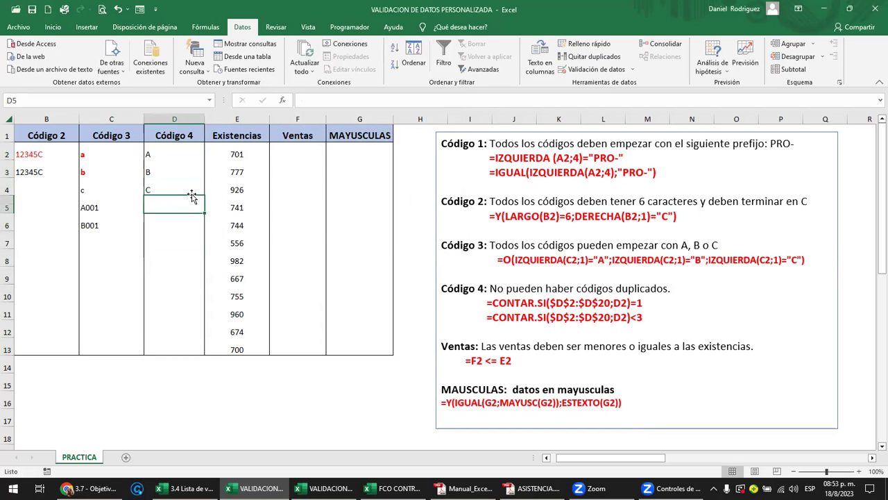
type("A")
key("Return")
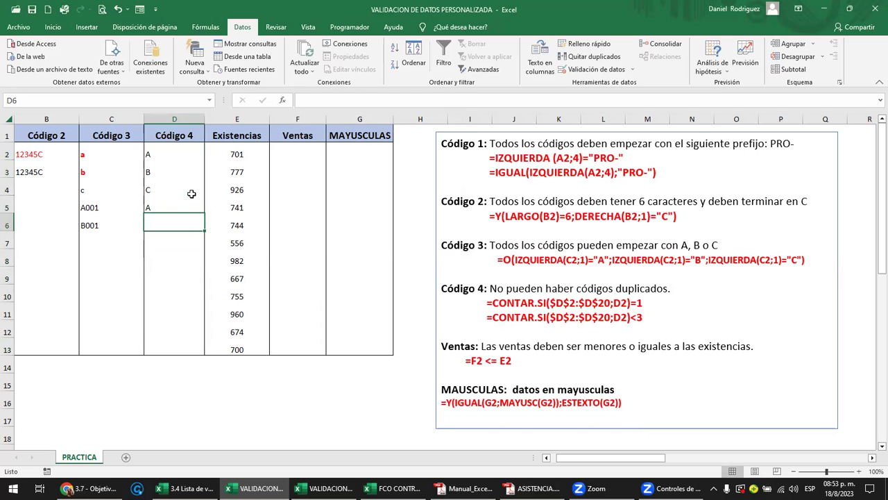
type("A")
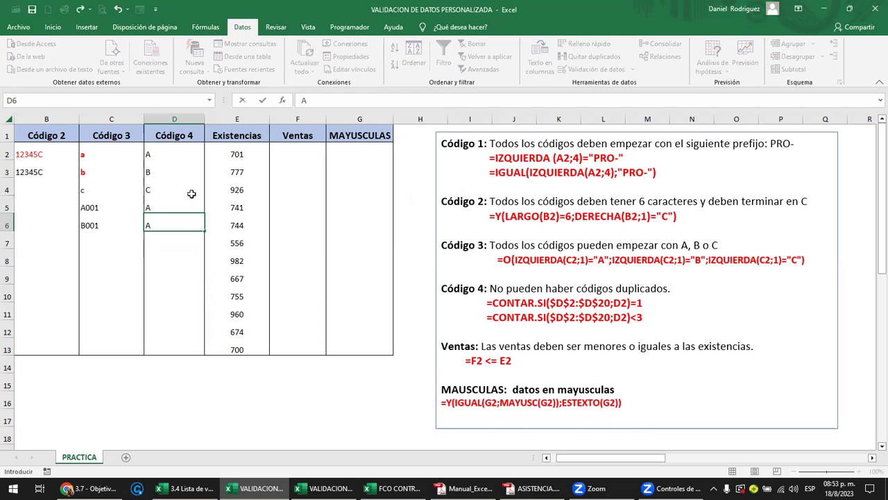
key("Return")
key("Return")
Step: Cancel the refused D6 entry and change the note's <3 to <6
key("Escape")
left_click(633, 318)
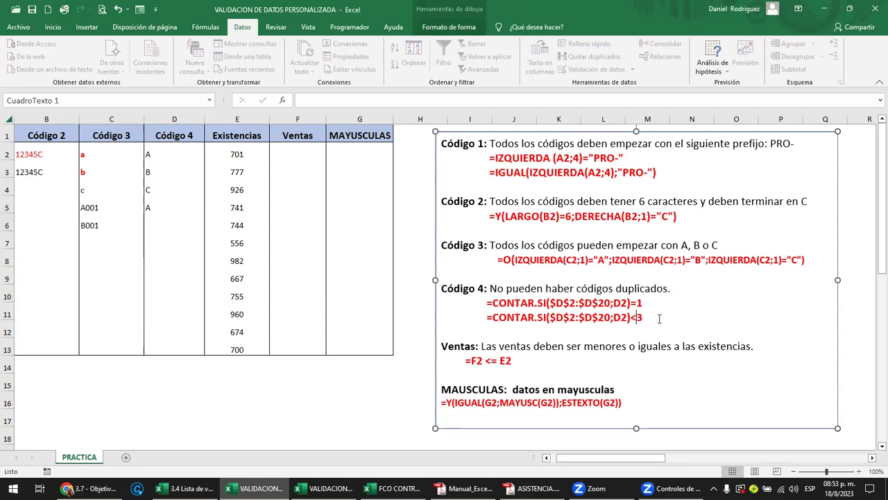
double_click(642, 318)
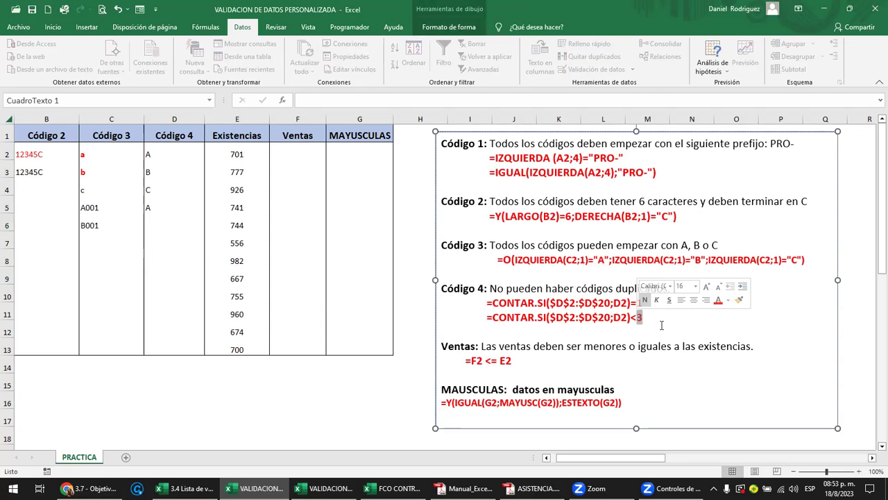
key("Escape")
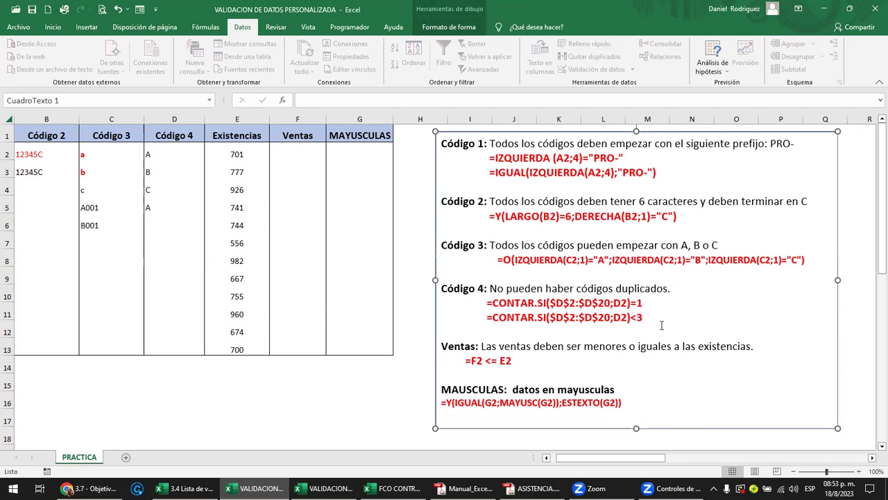
double_click(640, 317)
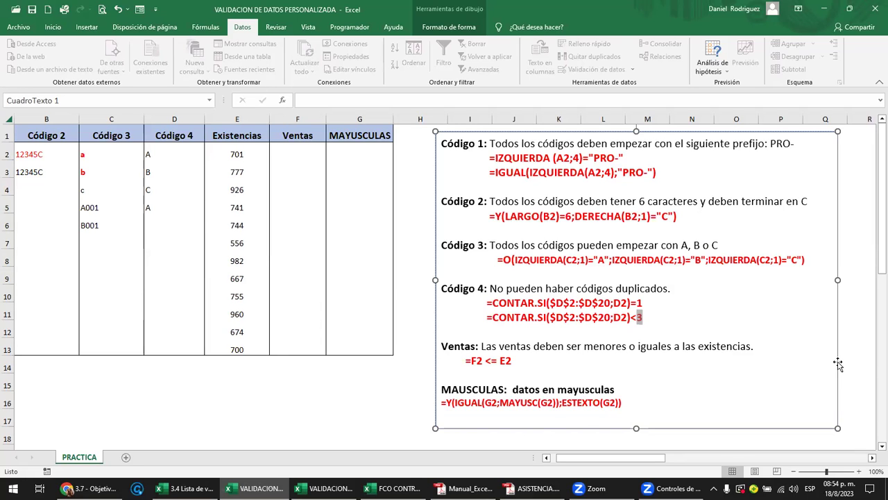
type("6")
Step: Restore the note's second line to =CONTAR.SI($D$2:$D$20;D2)<2
left_click_drag(488, 317, 643, 318)
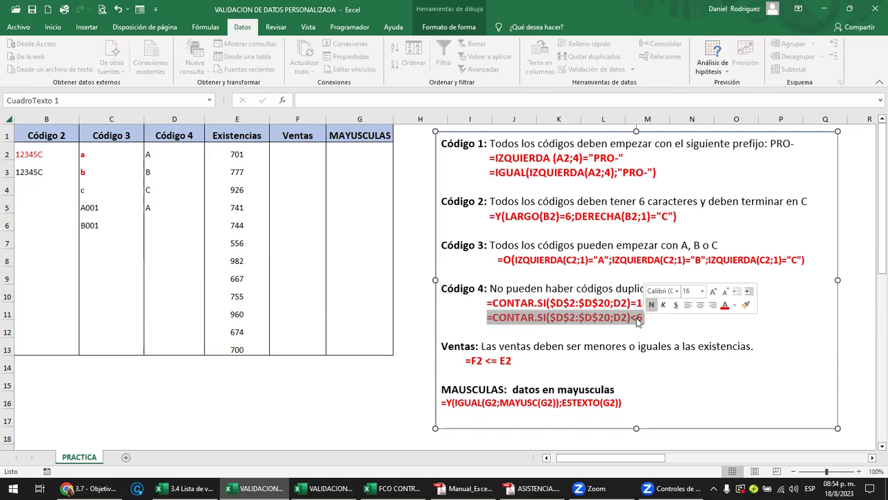
left_click(641, 319)
key("BackSpace")
type("2")
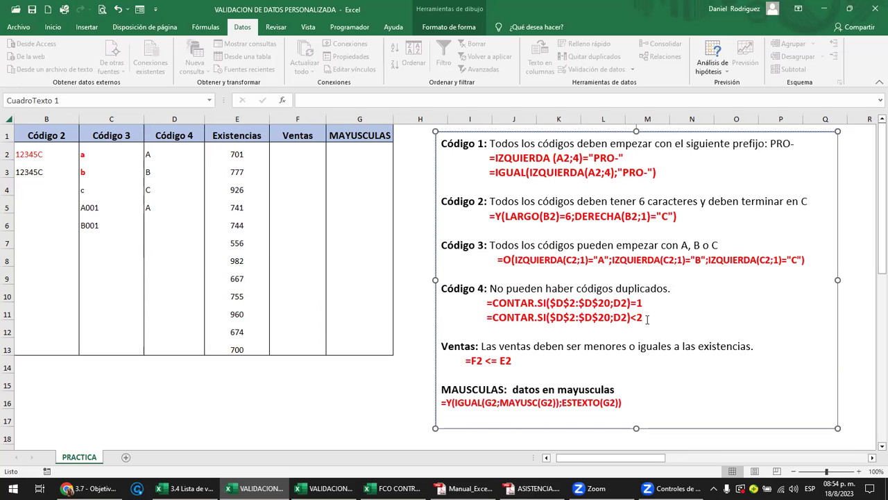
left_click(308, 244)
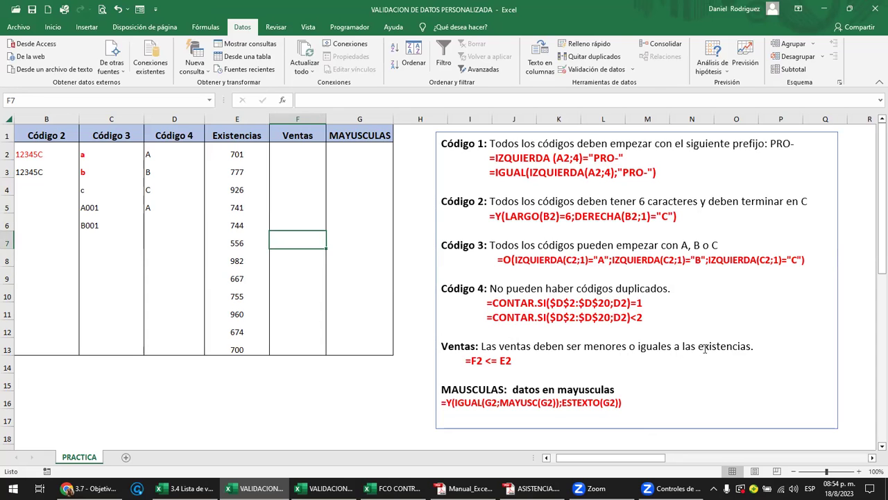
Step: Set Data Validation on Ventas F2:F13 to allow Personalizada (custom formula)
left_click_drag(301, 149, 307, 345)
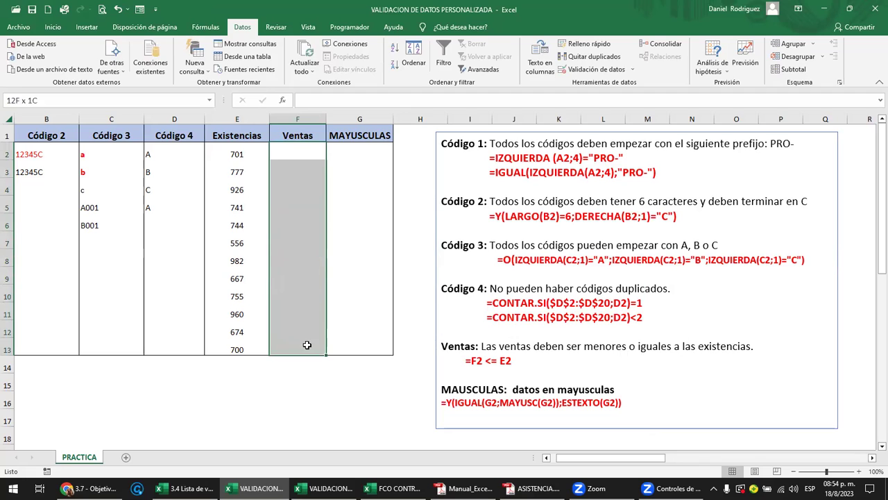
left_click_drag(237, 154, 254, 345)
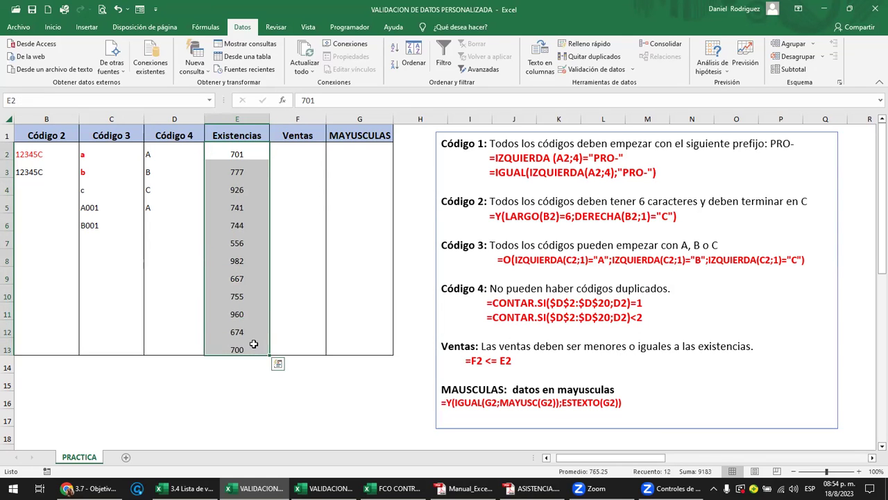
left_click(304, 147)
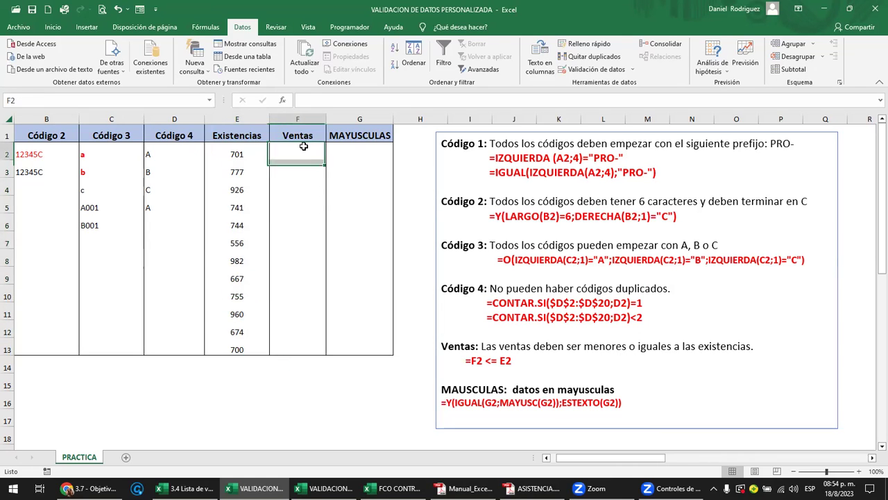
left_click_drag(303, 147, 322, 345)
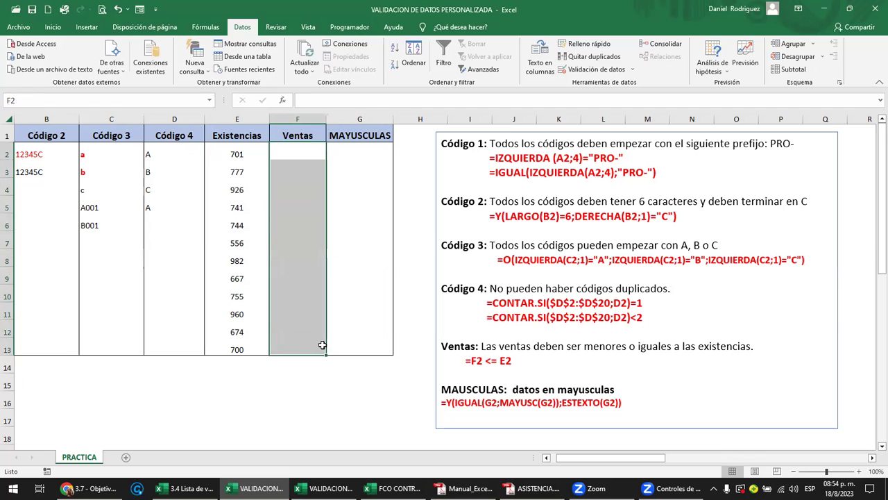
left_click(622, 71)
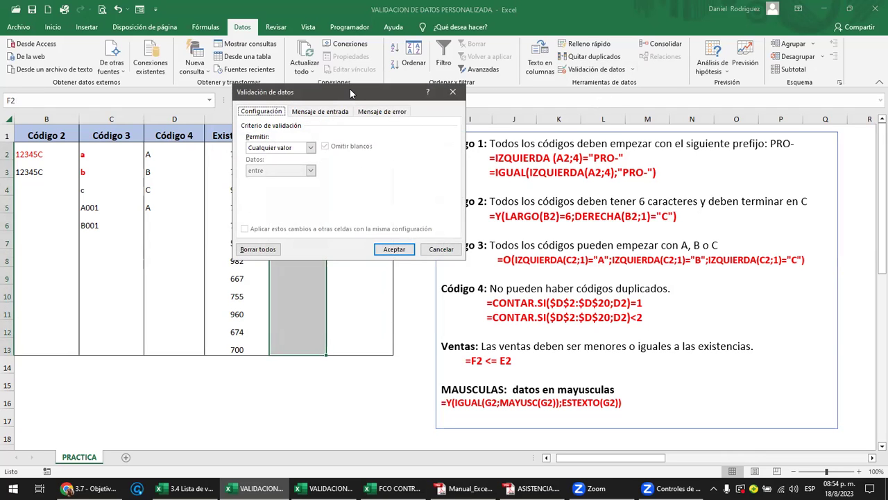
left_click_drag(350, 89, 528, 101)
left_click(490, 161)
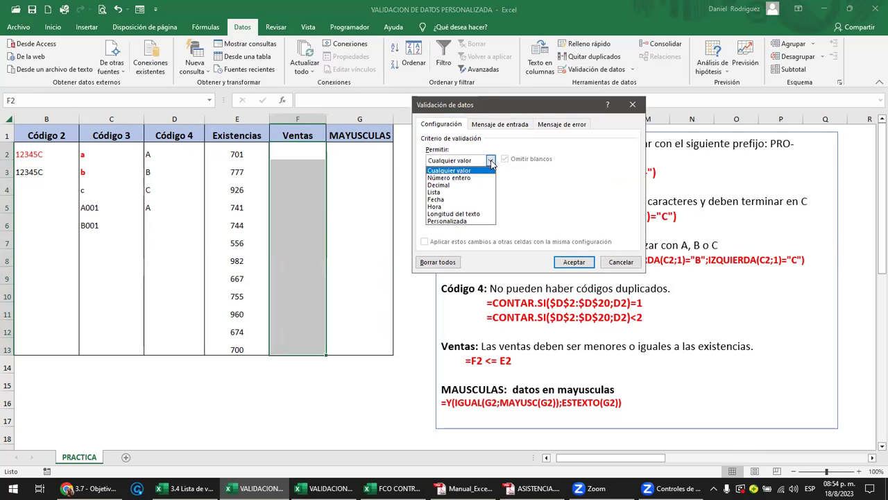
left_click(447, 221)
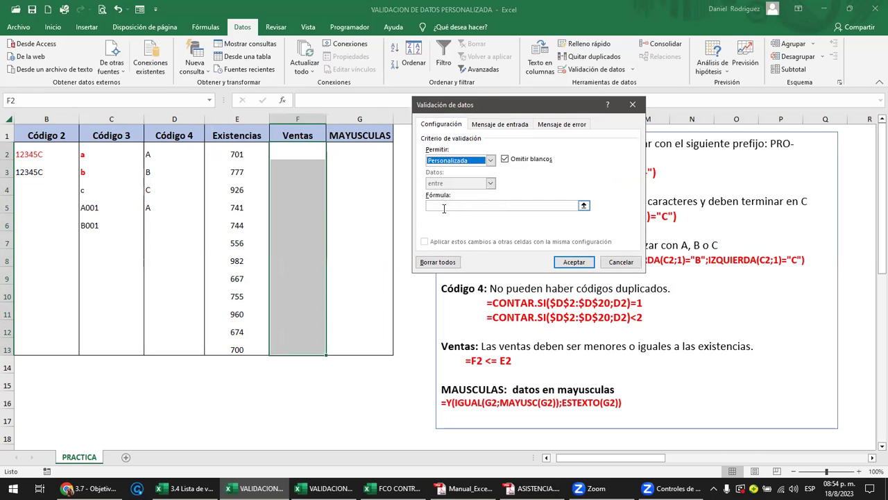
Step: Enter the validation formula =F2<=E2 and apply it
left_click(444, 206)
type("=")
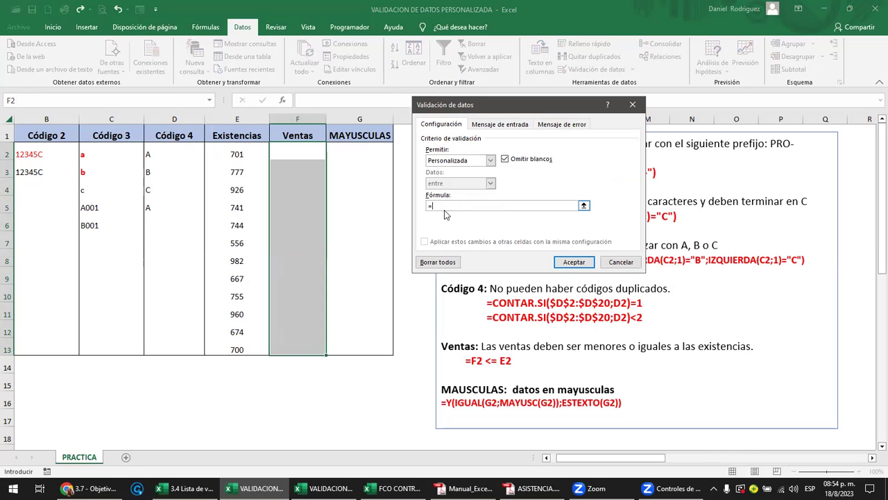
type("F2")
left_click(807, 376)
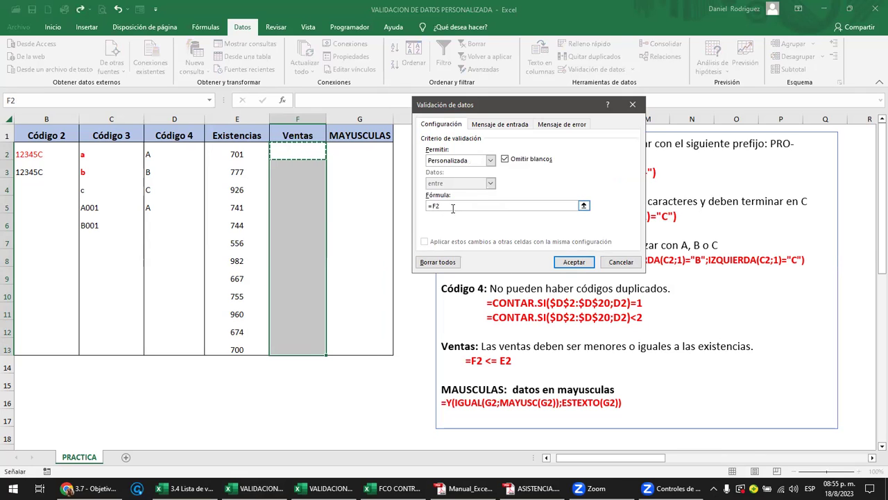
type(">")
type("<")
type("=")
left_click(237, 154)
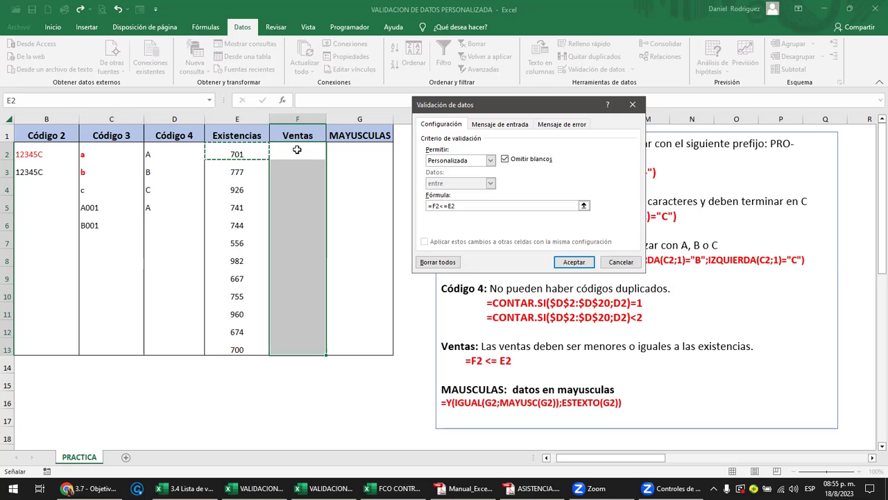
left_click(575, 262)
left_click(305, 157)
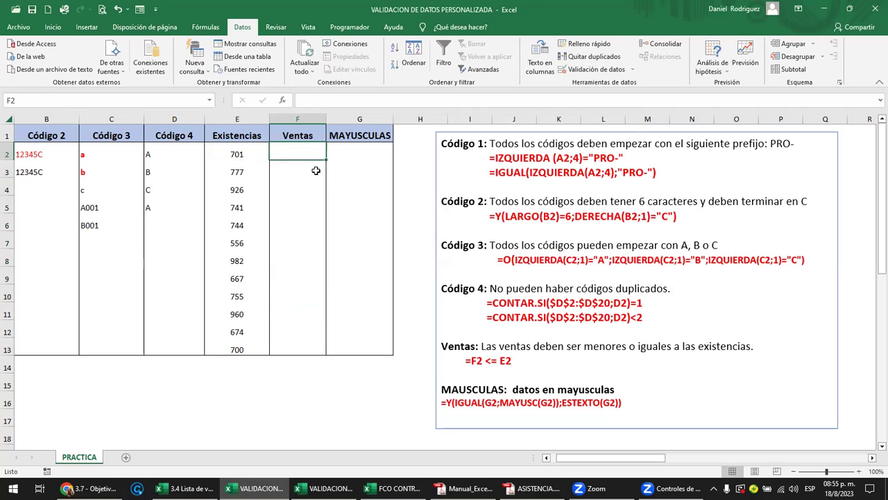
Step: Enter a sale of 500 in F2
type("500")
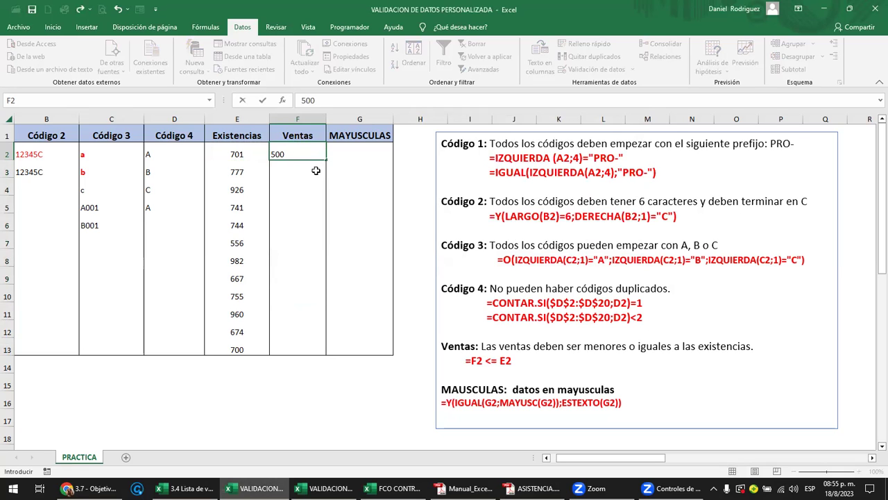
key("Return")
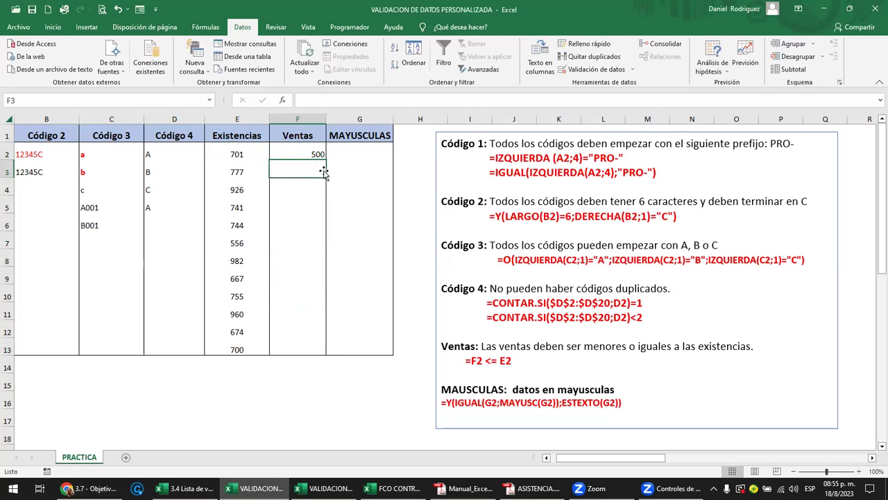
left_click(299, 150)
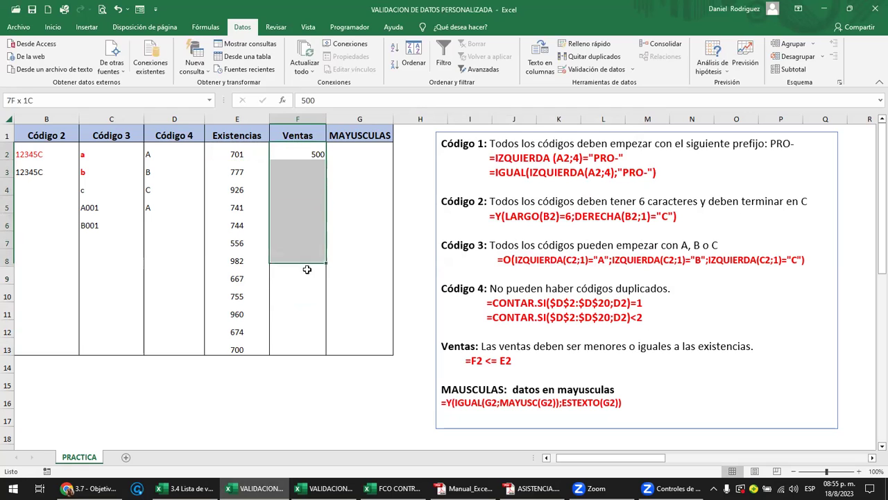
left_click_drag(302, 171, 297, 346)
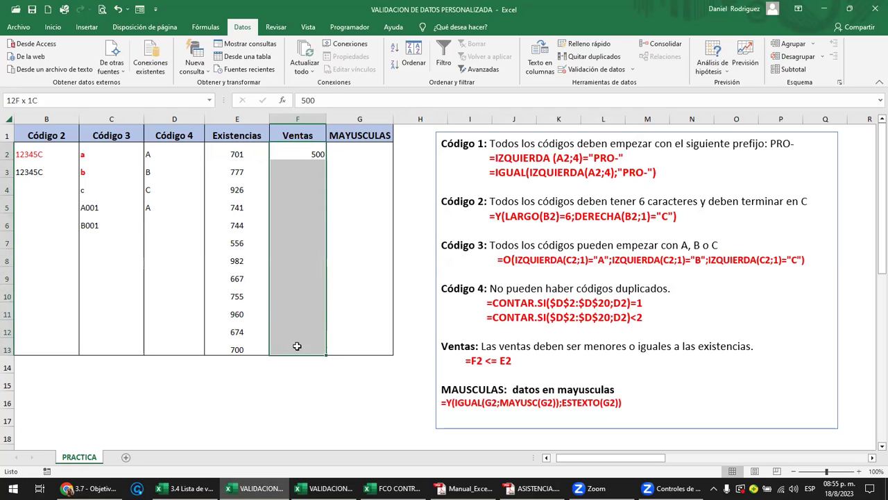
left_click(238, 173)
left_click(298, 170)
left_click(253, 172)
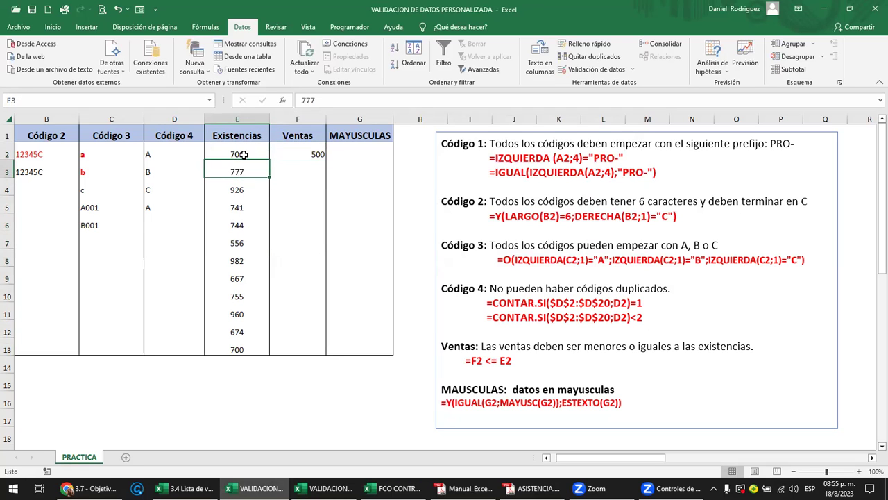
Step: Try 800 in F3, see it rejected against 777 stock, and enter 0 instead
left_click(292, 172)
type("800")
key("Return")
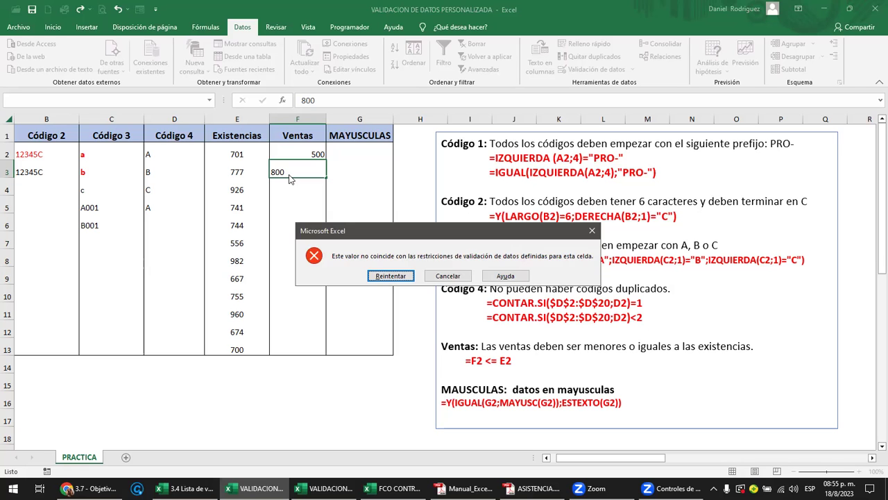
key("Escape")
type("0")
key("Return")
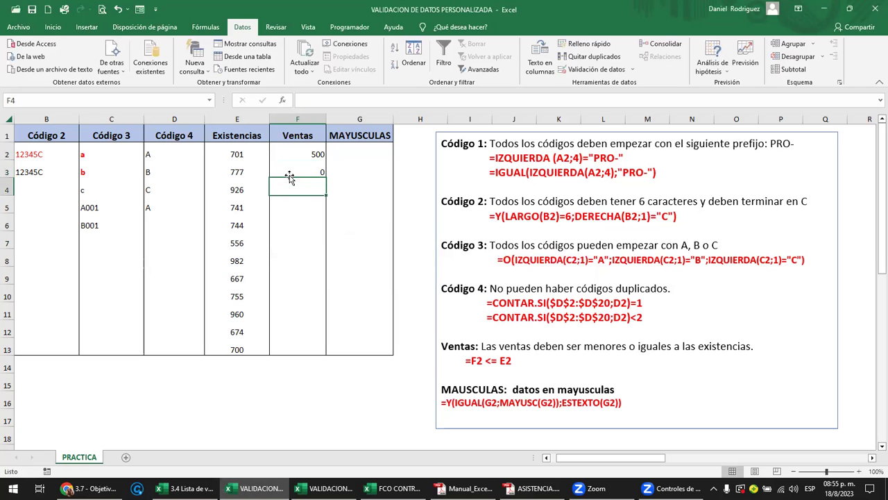
left_click(290, 177)
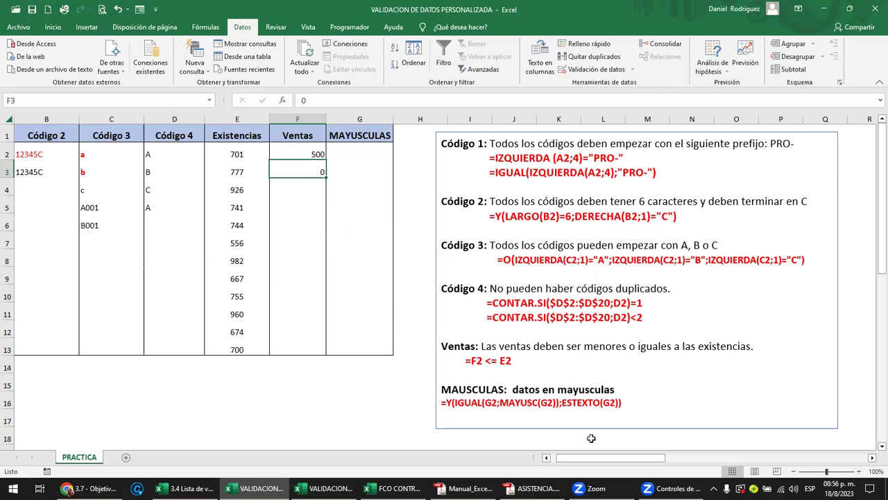
left_click_drag(442, 402, 623, 404)
Step: Apply =Y(IGUAL(G2;MAYUSC(G2));ESTEXTO(G2)) as custom validation on G2:G13
key("ctrl+c")
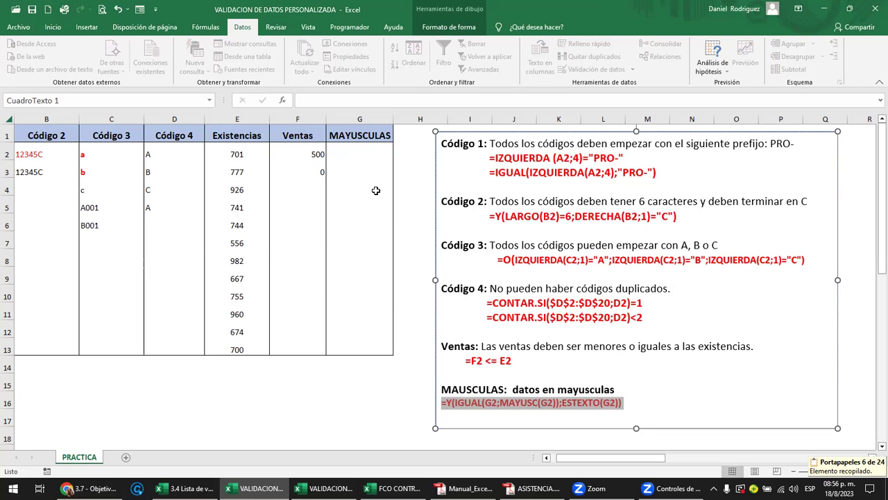
left_click(350, 155)
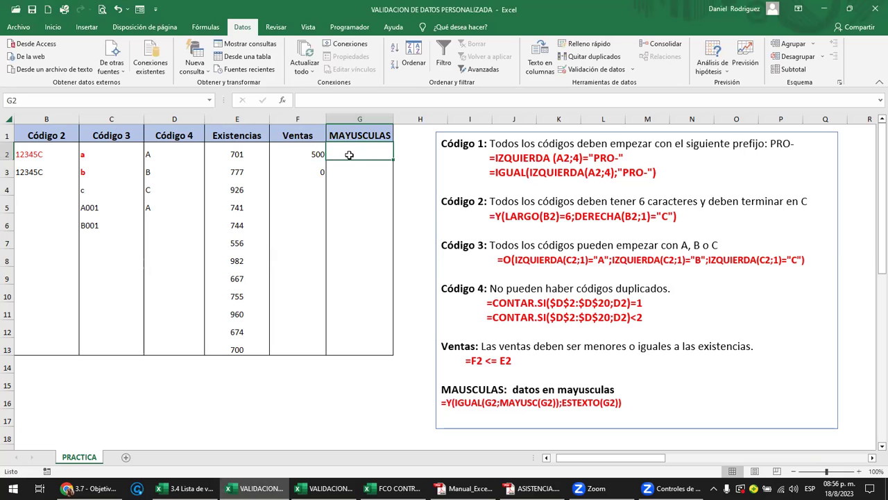
left_click_drag(349, 154, 349, 340)
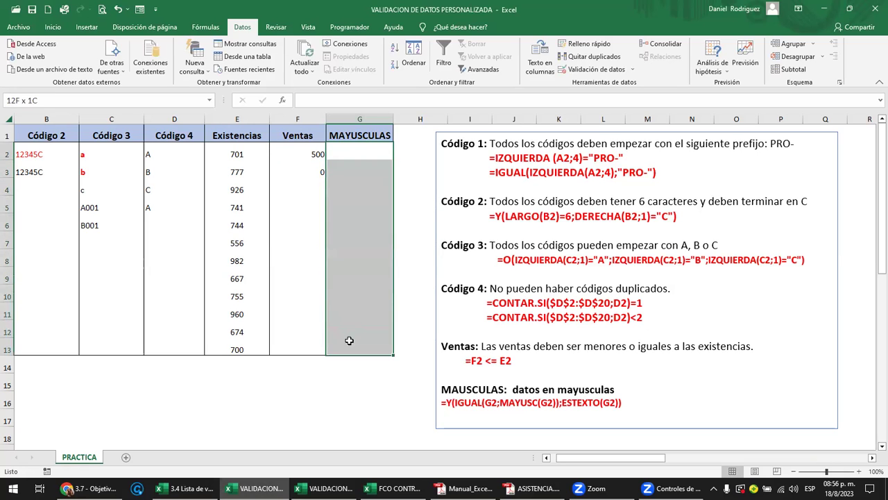
left_click(631, 70)
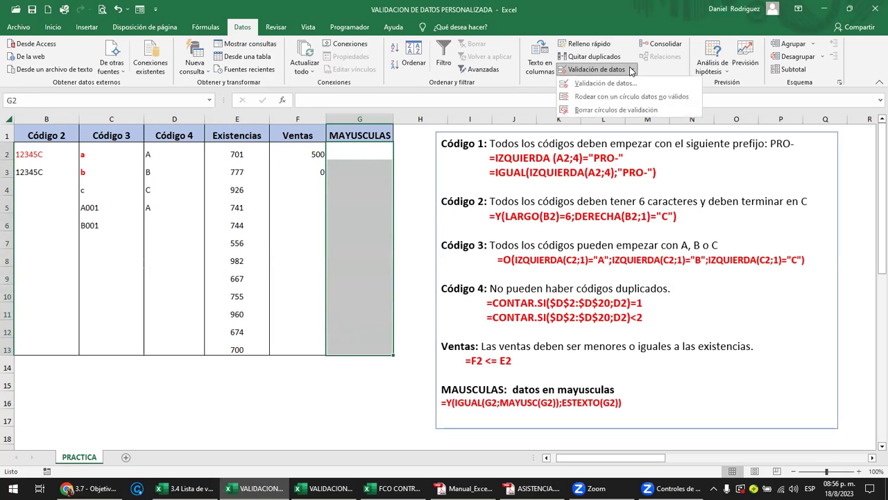
left_click(604, 83)
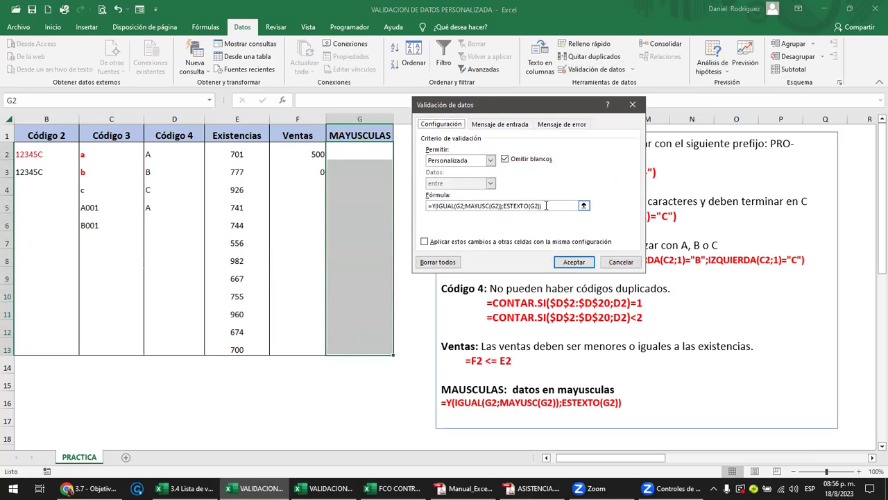
left_click(548, 206)
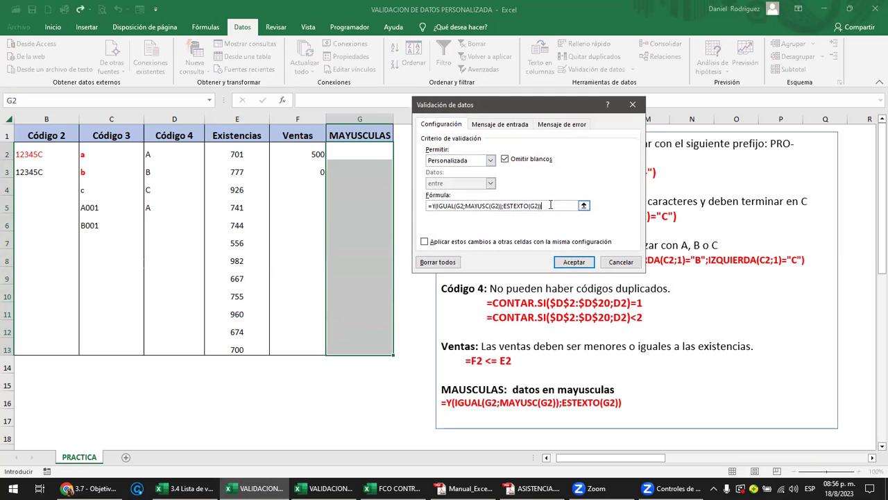
left_click_drag(548, 206, 408, 199)
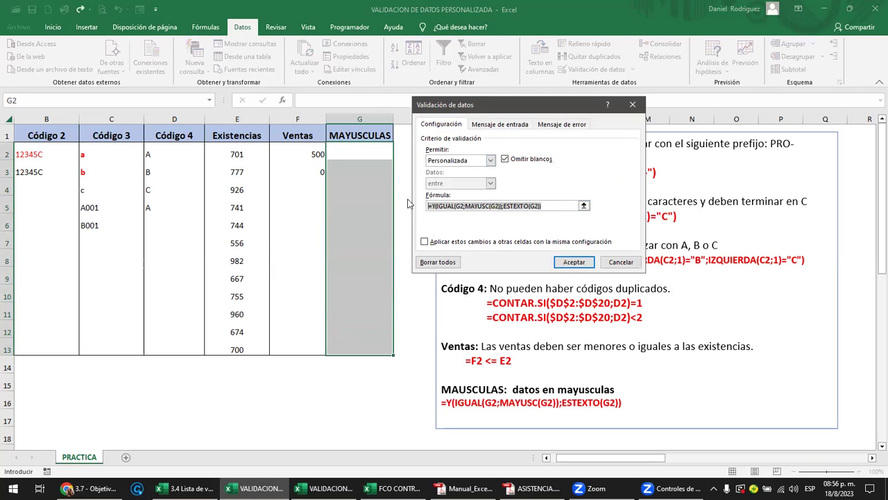
key("End")
left_click(576, 271)
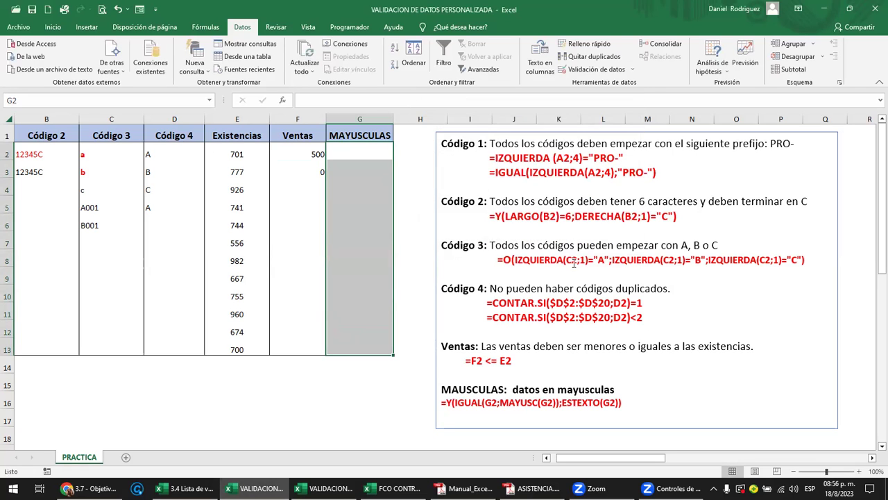
Step: Enter uppercase X in G2:G4 and confirm a lowercase a is rejected in G3
left_click(362, 157)
type("X")
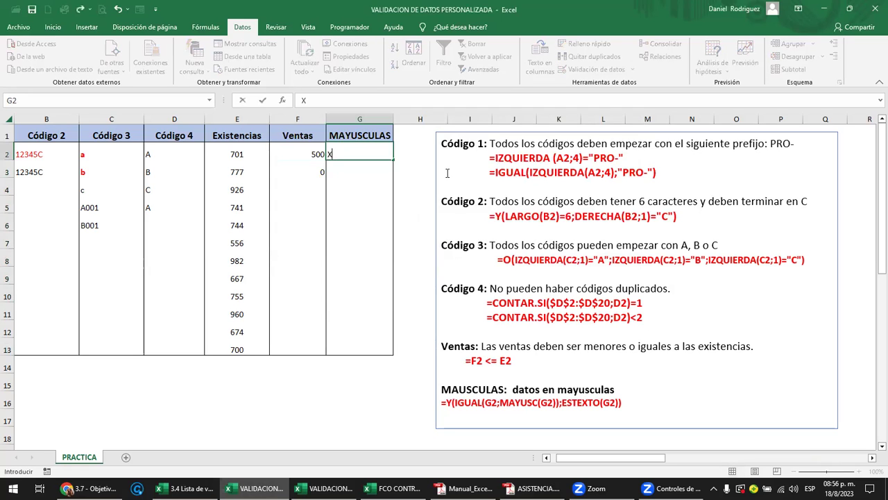
key("Return")
type("X")
key("Return")
type("X")
key("Return")
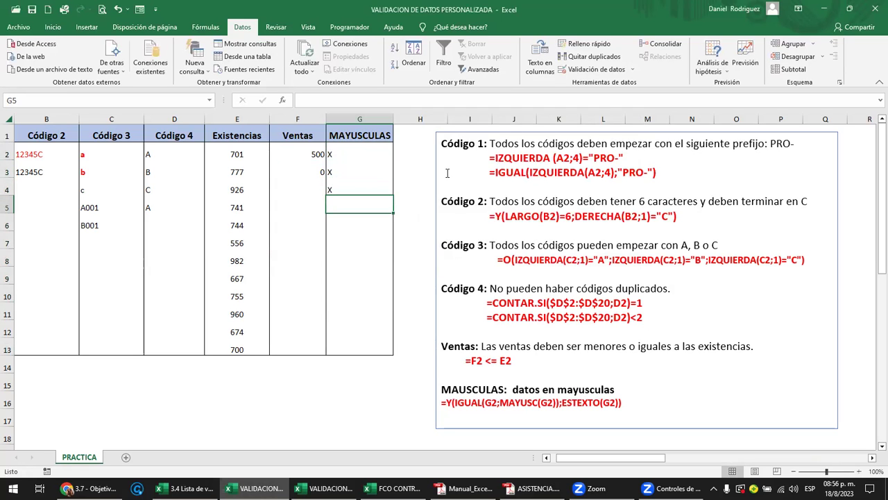
key("Up")
key("Up")
key("Up")
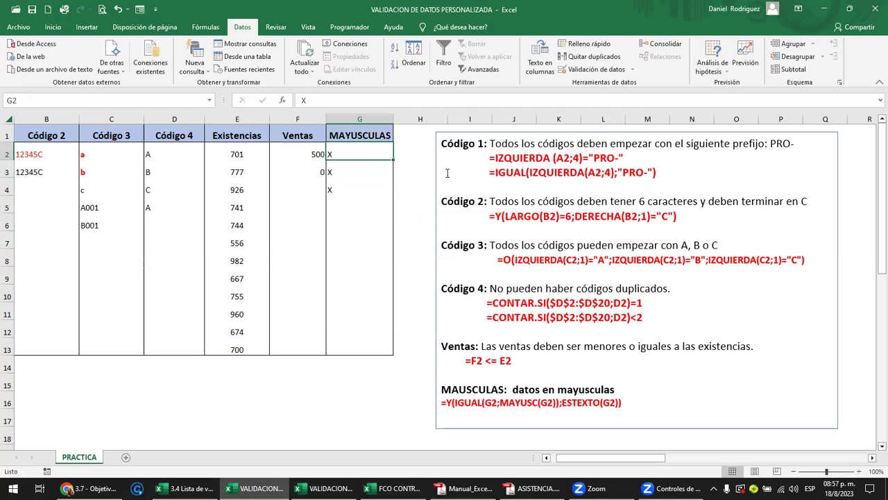
type("a")
key("Return")
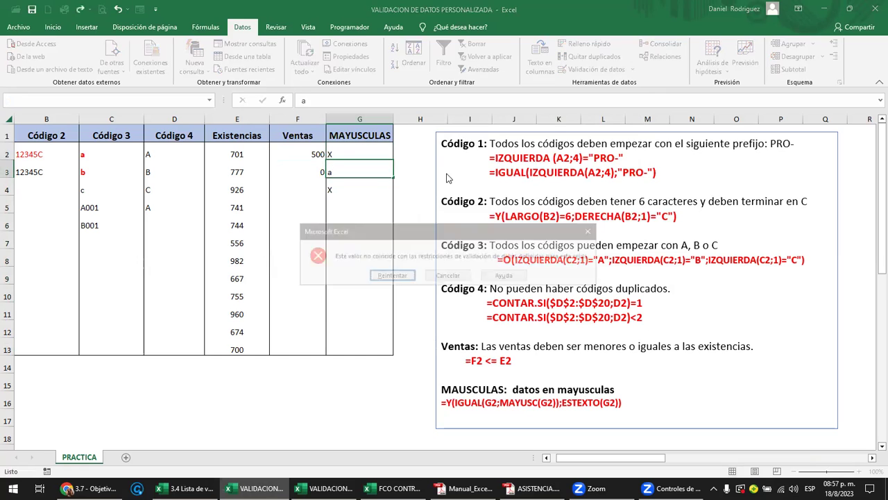
type("X")
key("Return")
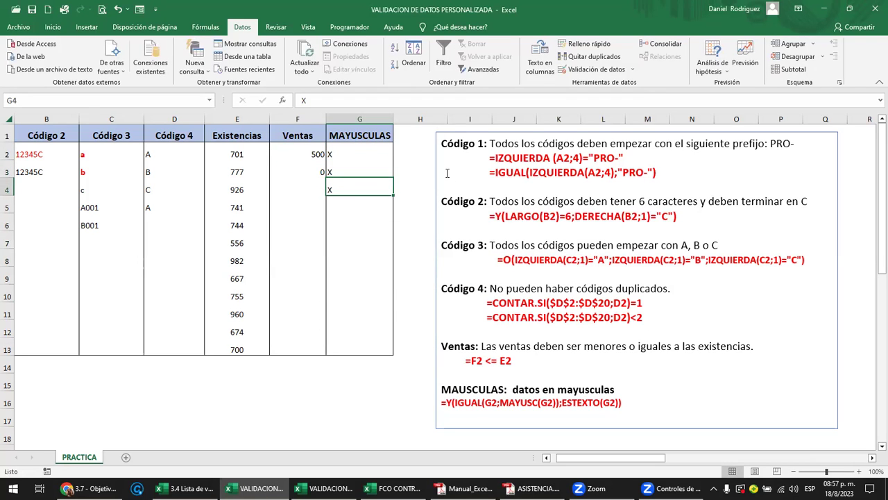
Step: Delete the test X entries from the MAYUSCULAS column
key("Up")
key("Up")
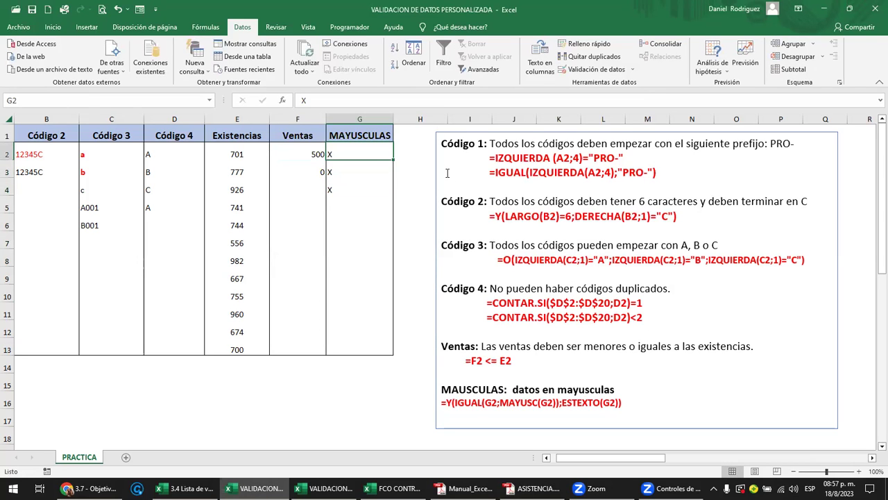
key("Delete")
key("Down")
key("Delete")
key("Down")
key("Delete")
key("Up")
key("Up")
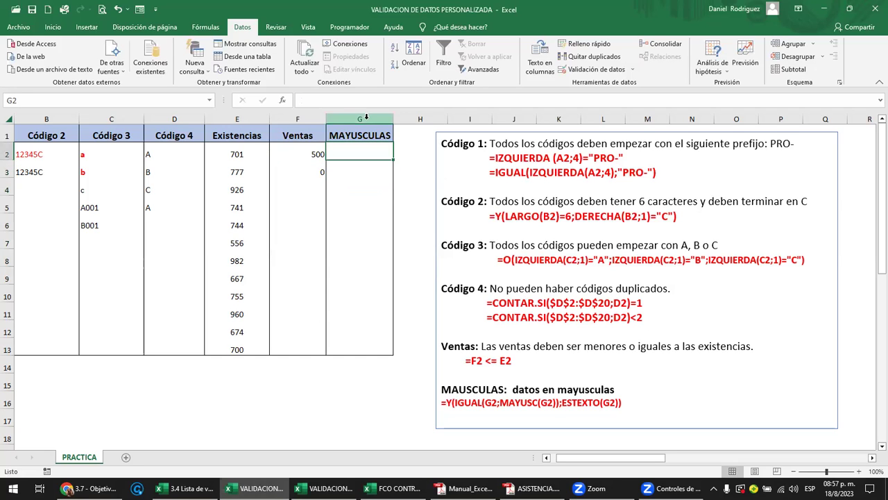
Step: Centre-align column G and enter uppercase A in G2
left_click(367, 119)
left_click(53, 27)
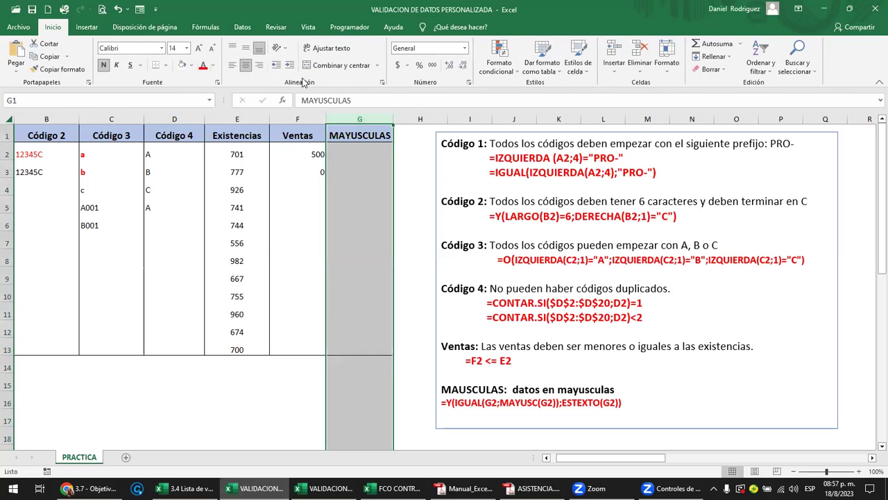
left_click(245, 65)
left_click(244, 66)
left_click(362, 148)
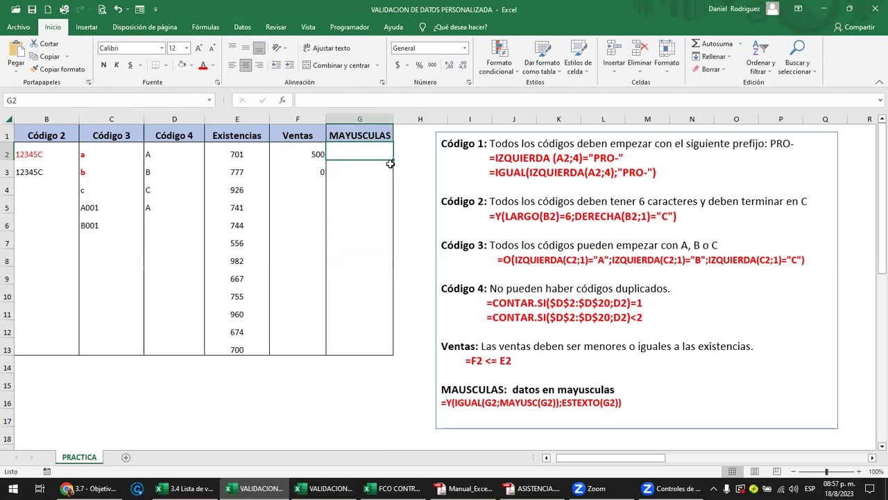
type("A")
key("Return")
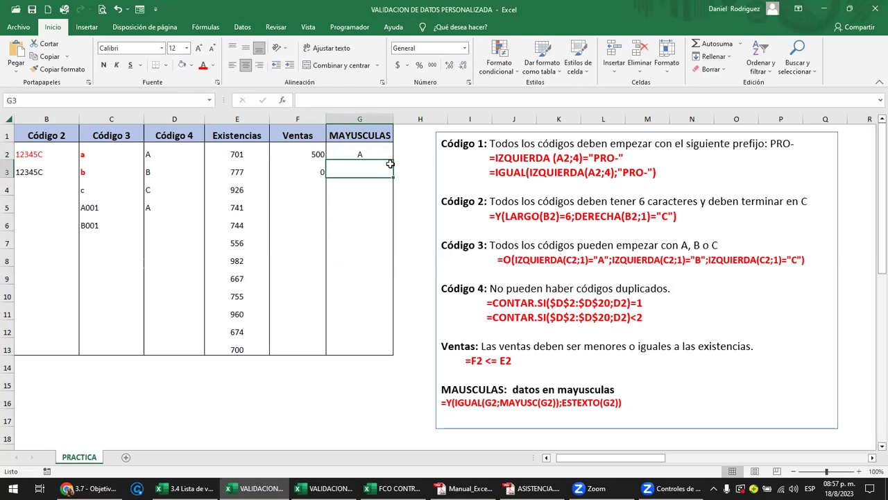
Step: Try lowercase a in G3 and cancel the rejection, leaving G3 empty
type("a")
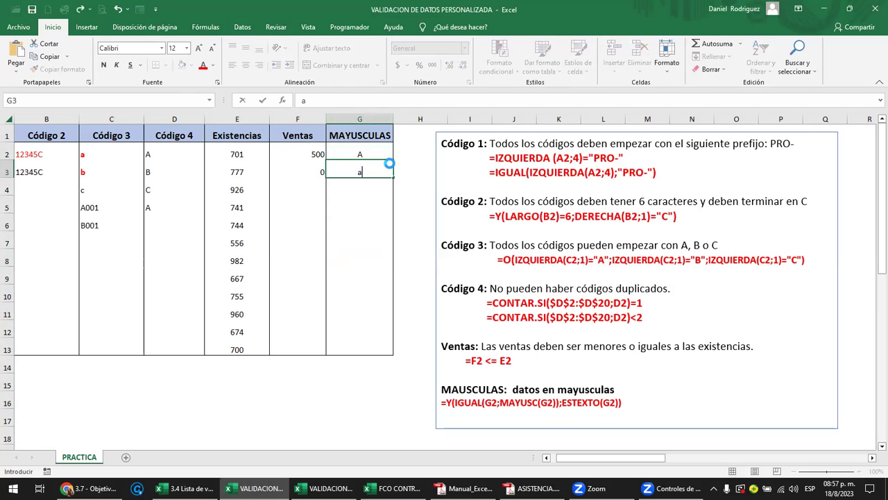
key("Return")
key("Return")
type("=")
key("Down")
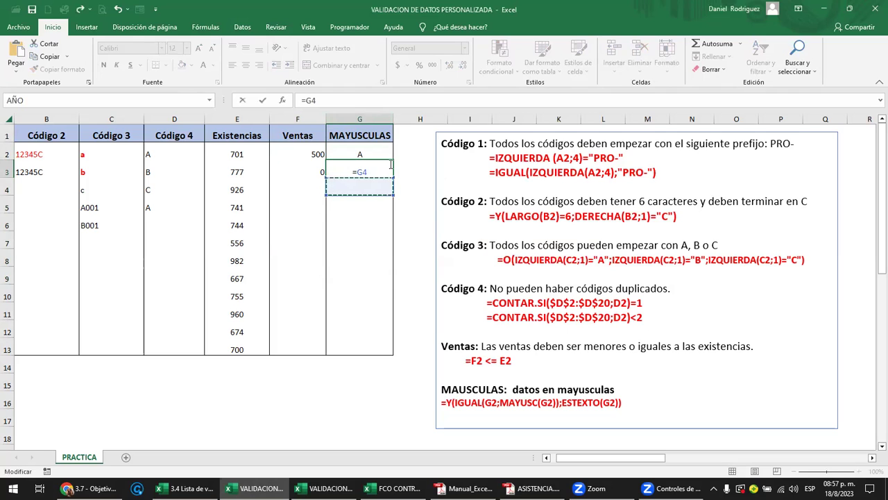
key("Escape")
type("a")
key("Return")
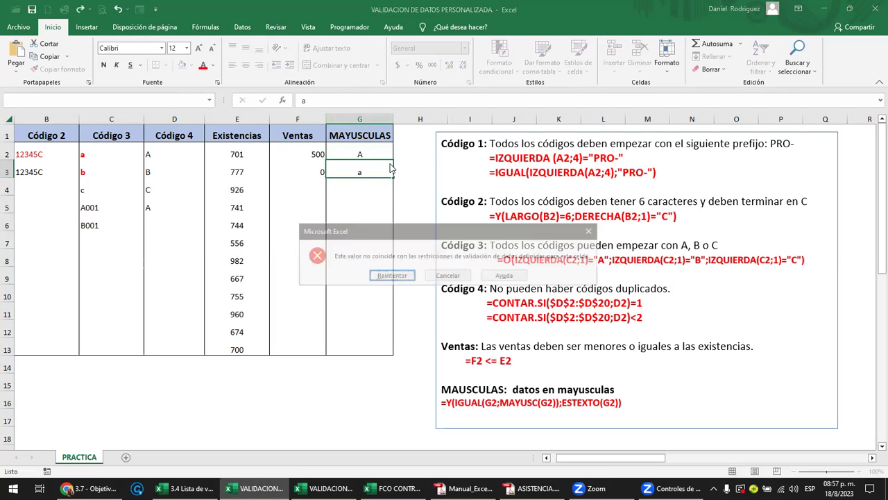
key("Return")
key("Escape")
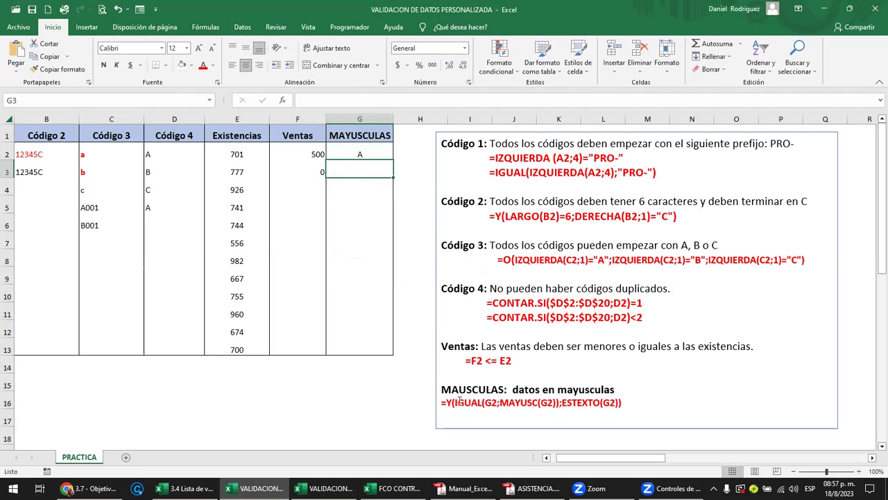
scroll(490, 406, "up", 2, "ctrl")
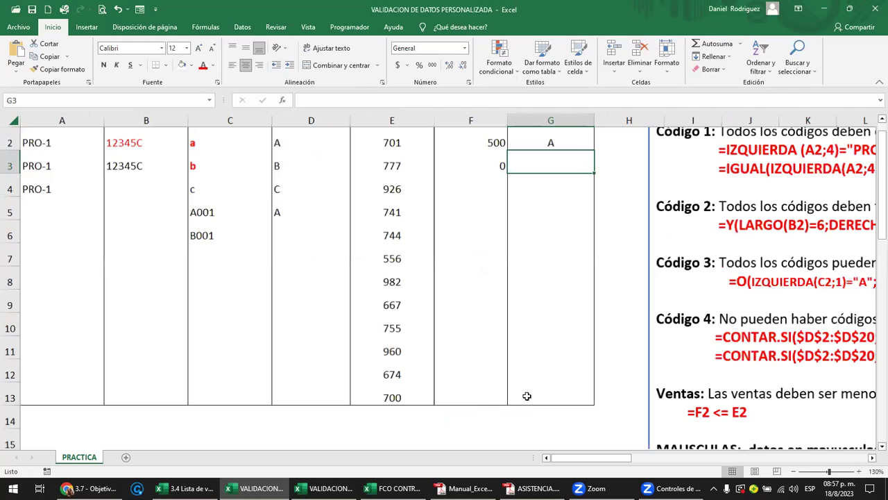
scroll(527, 392, "down", 2)
left_click_drag(615, 456, 623, 449)
scroll(516, 399, "left", 3)
left_click(421, 331)
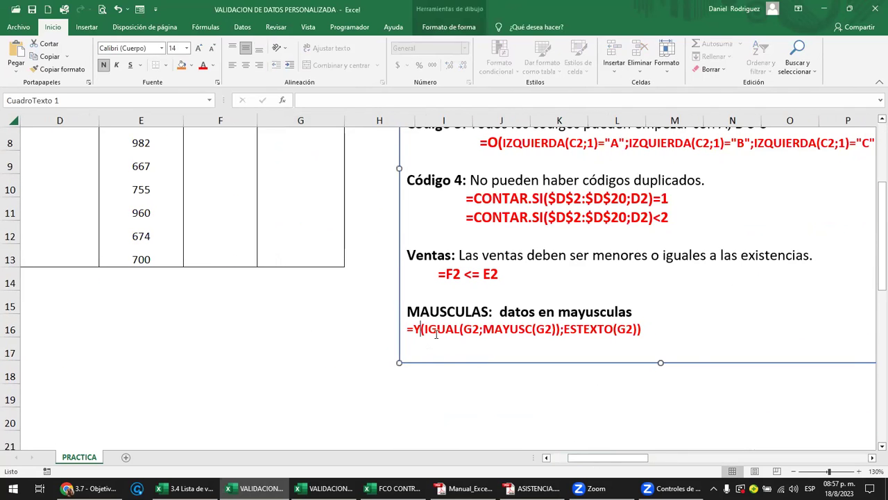
left_click_drag(429, 329, 566, 329)
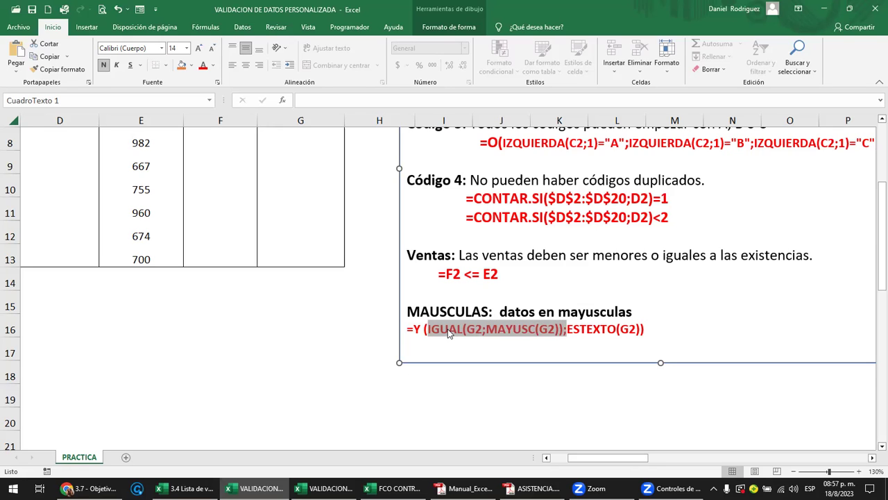
scroll(449, 334, "up", 1)
scroll(375, 243, "up", 2)
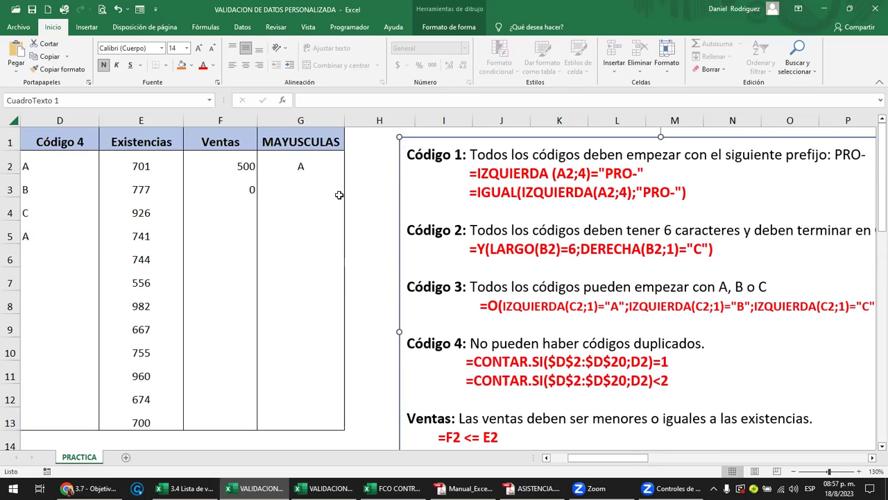
scroll(339, 194, "down", 1)
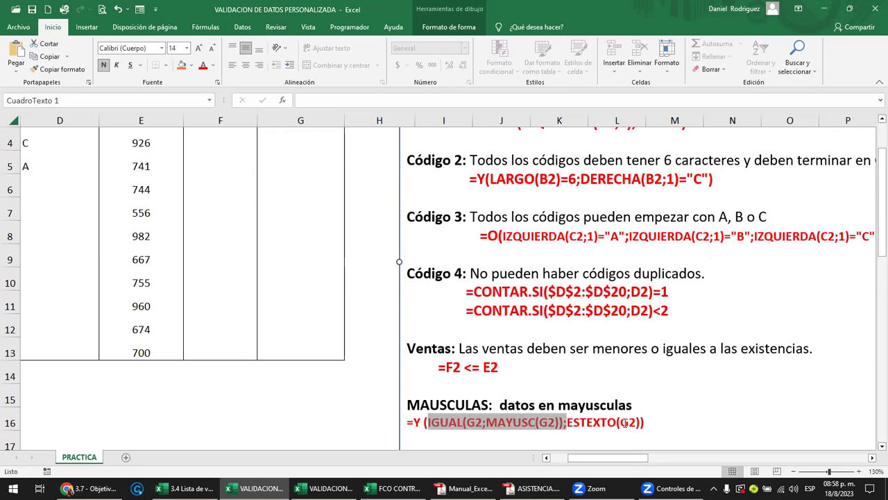
scroll(374, 243, "up", 1)
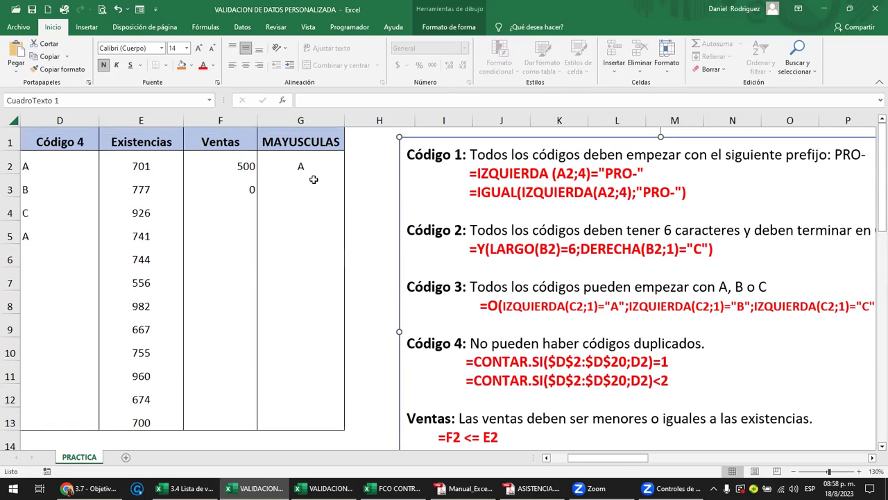
left_click(306, 200)
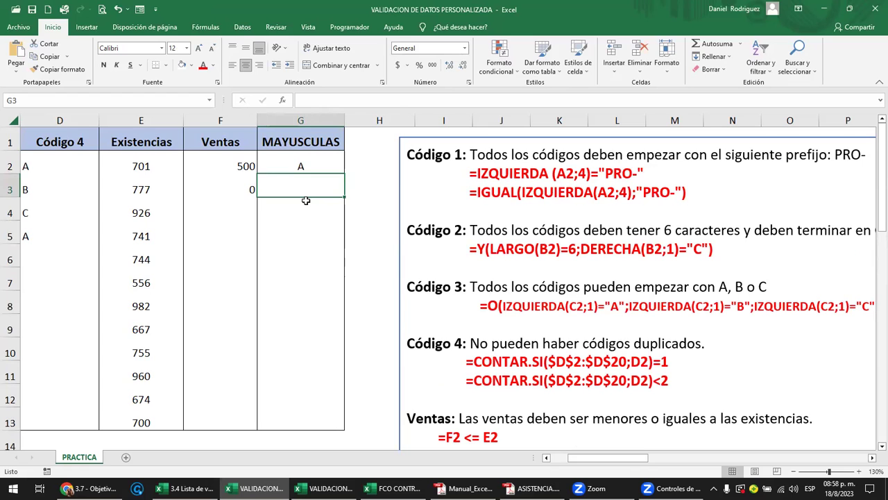
scroll(425, 247, "down", 3)
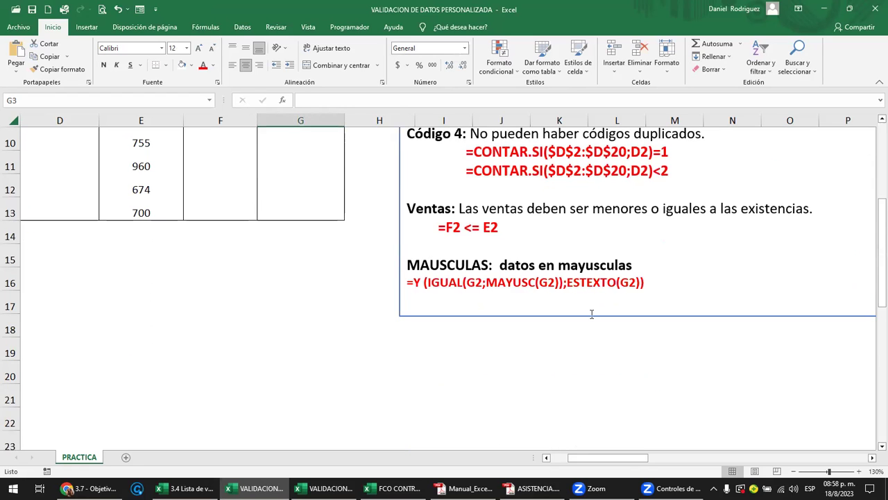
scroll(602, 285, "up", 1)
scroll(602, 286, "up", 2)
key("F2")
type("1")
key("Return")
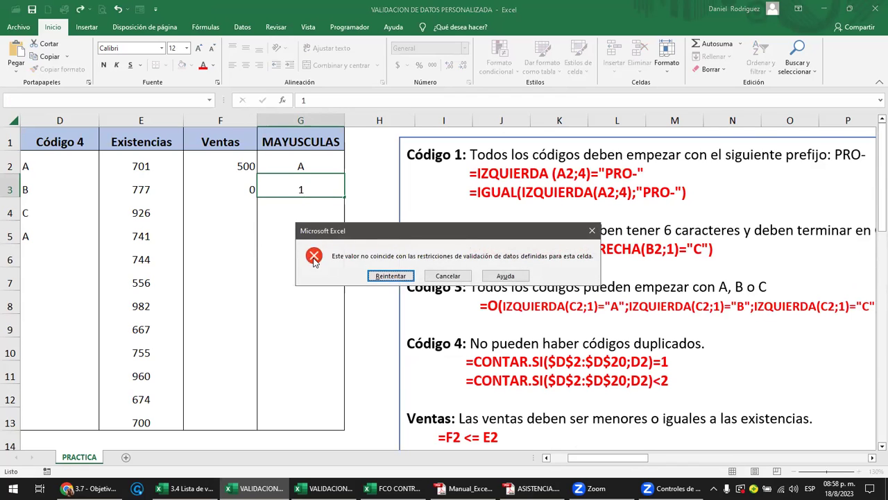
key("Escape")
scroll(327, 263, "down", 3)
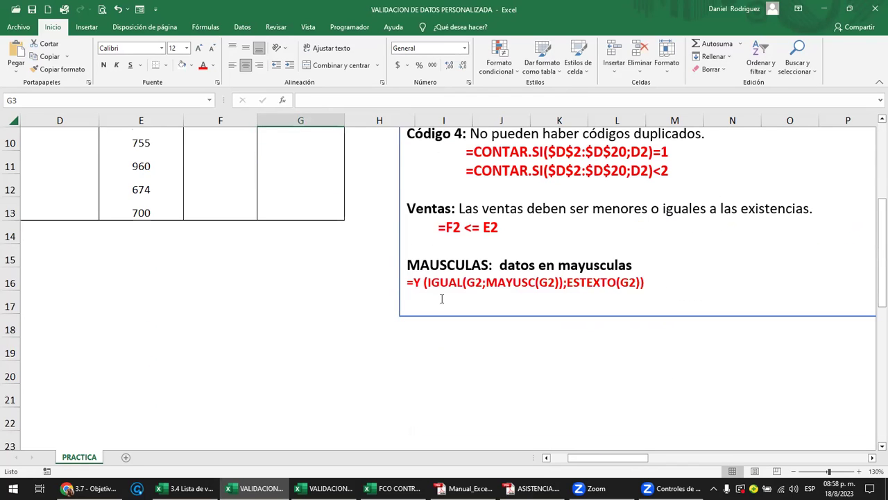
left_click_drag(425, 284, 626, 282)
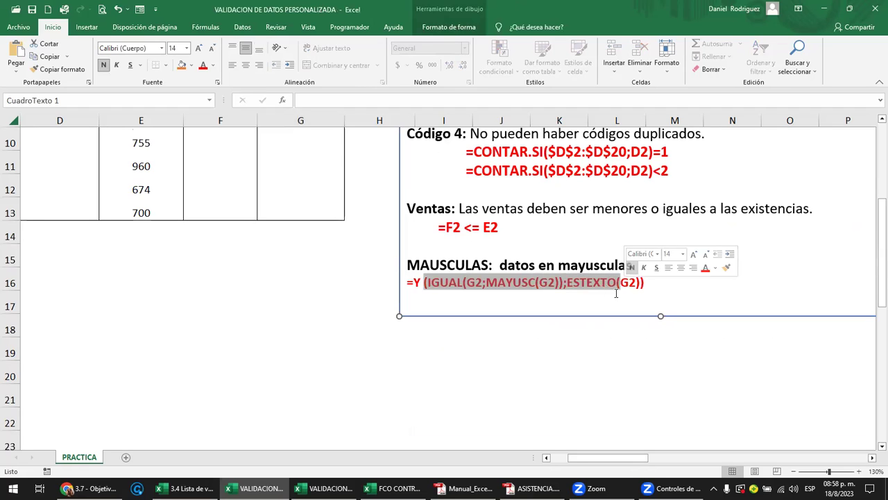
left_click(490, 217)
left_click(587, 282)
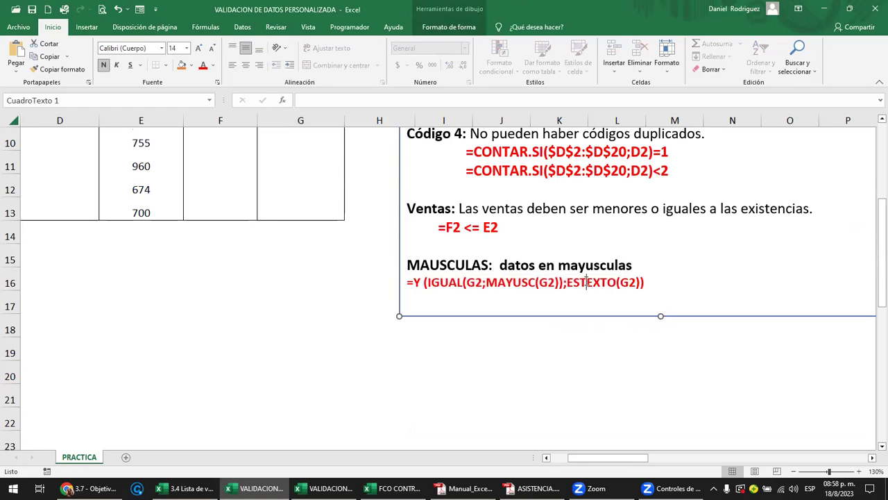
left_click(468, 282)
scroll(469, 284, "up", 1)
scroll(469, 285, "up", 2)
left_click(298, 168)
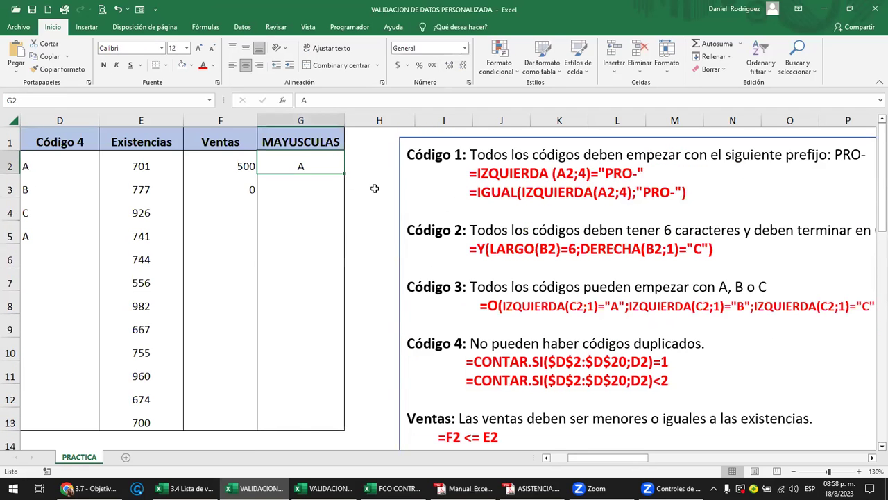
type("a")
key("Return")
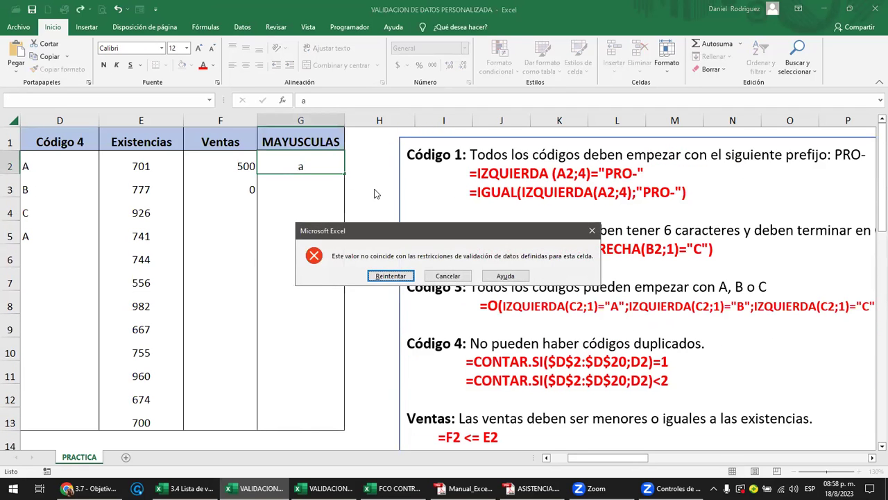
key("Return")
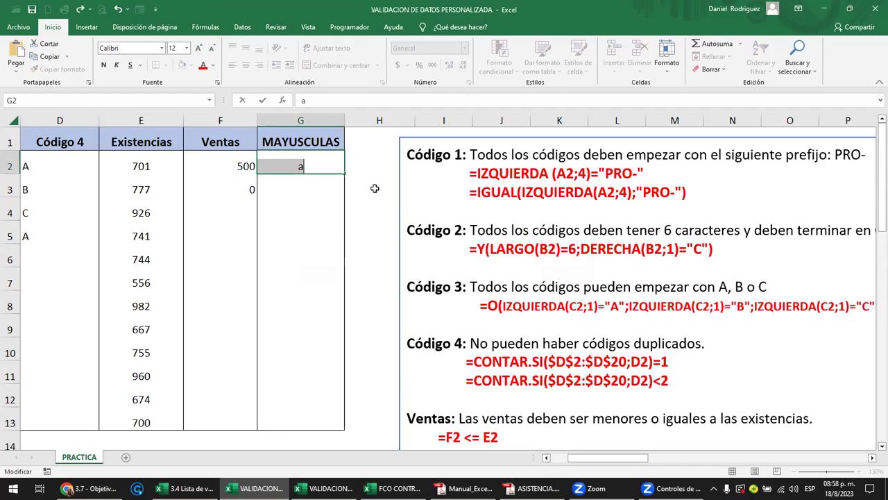
key("BackSpace")
type("A")
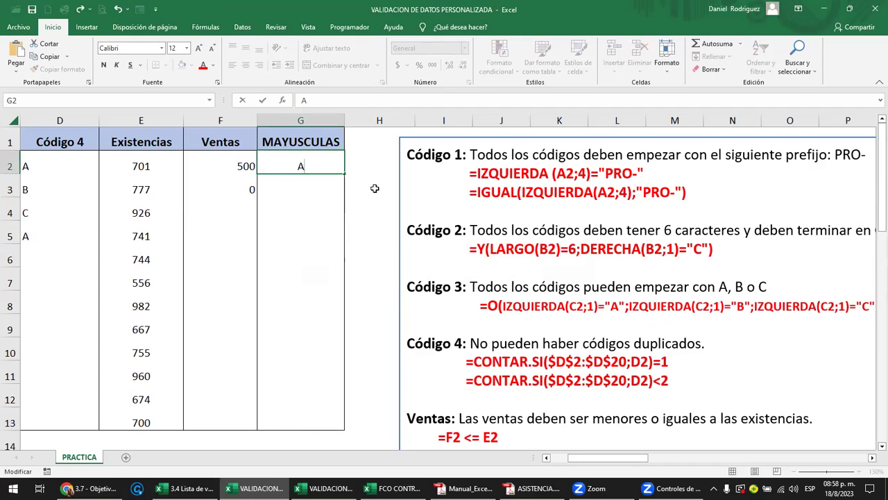
key("Return")
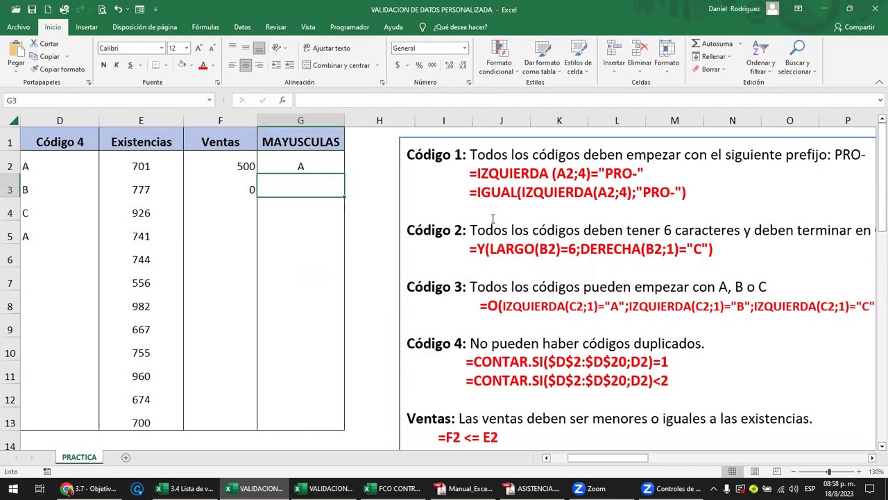
scroll(367, 263, "down", 2, "ctrl")
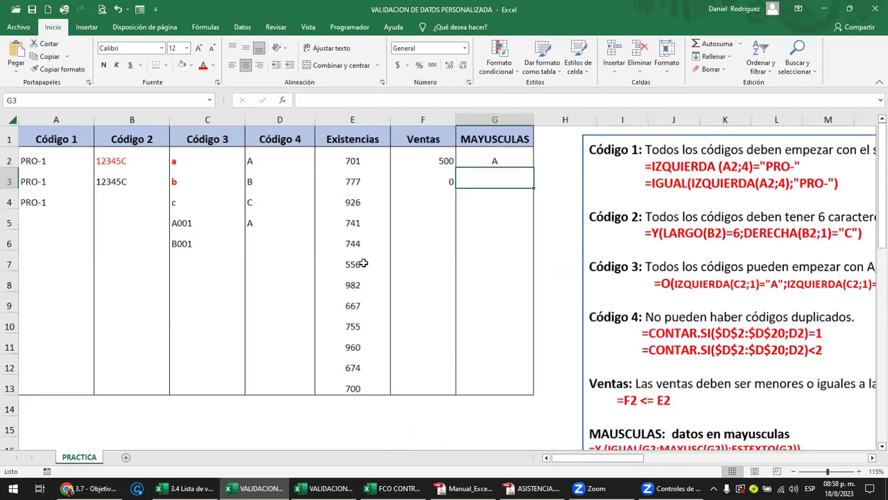
scroll(364, 263, "down", 1, "ctrl")
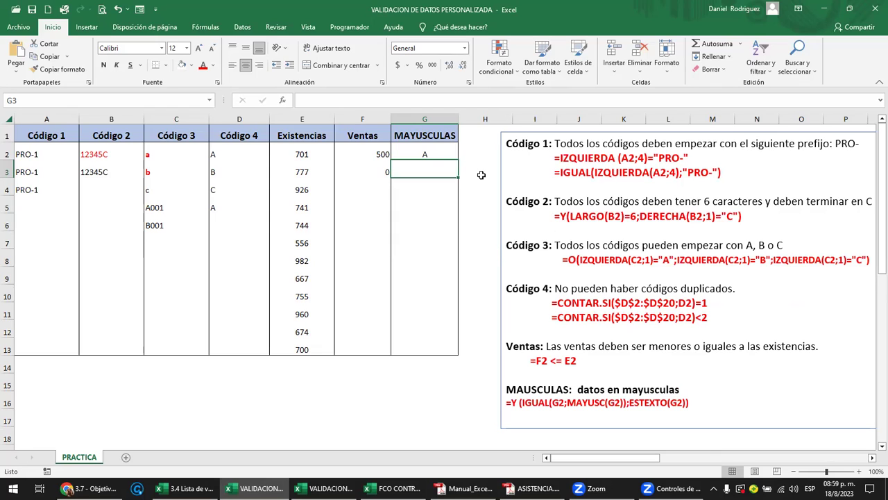
left_click_drag(559, 217, 741, 217)
left_click(471, 238)
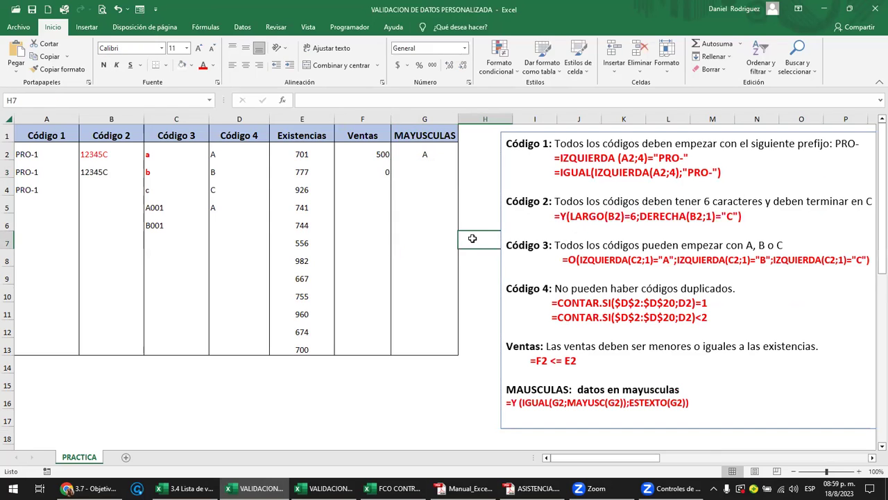